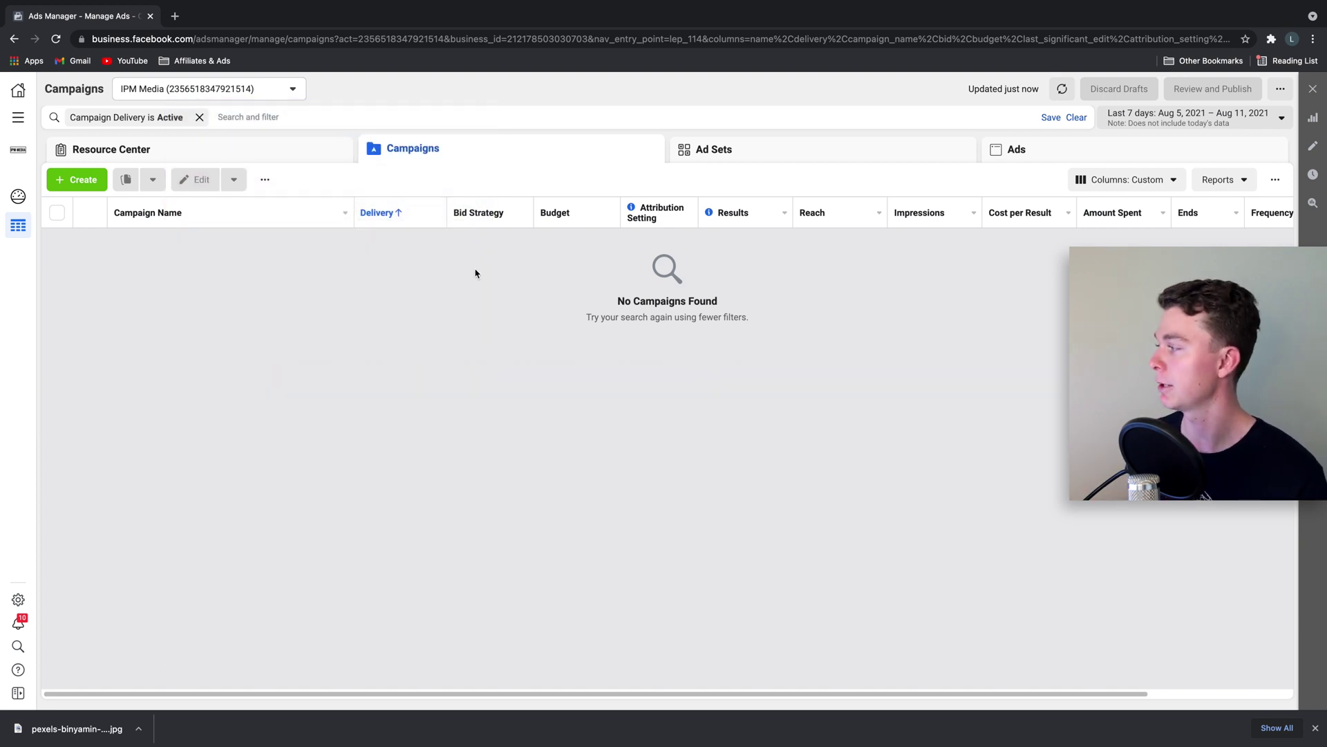
Create a new campaign with the Lead generation objective.
{"action": "left_click", "coordinate": [83, 186]}
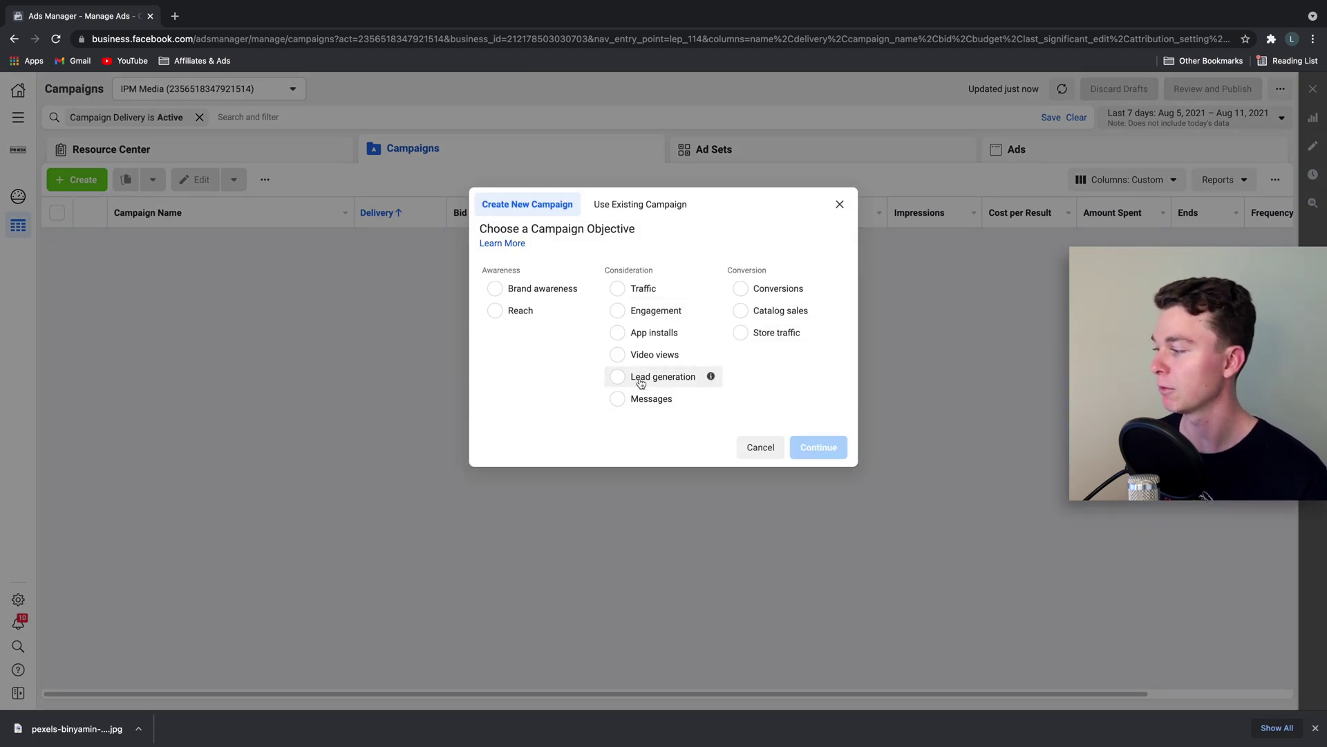
{"action": "left_click", "coordinate": [710, 377]}
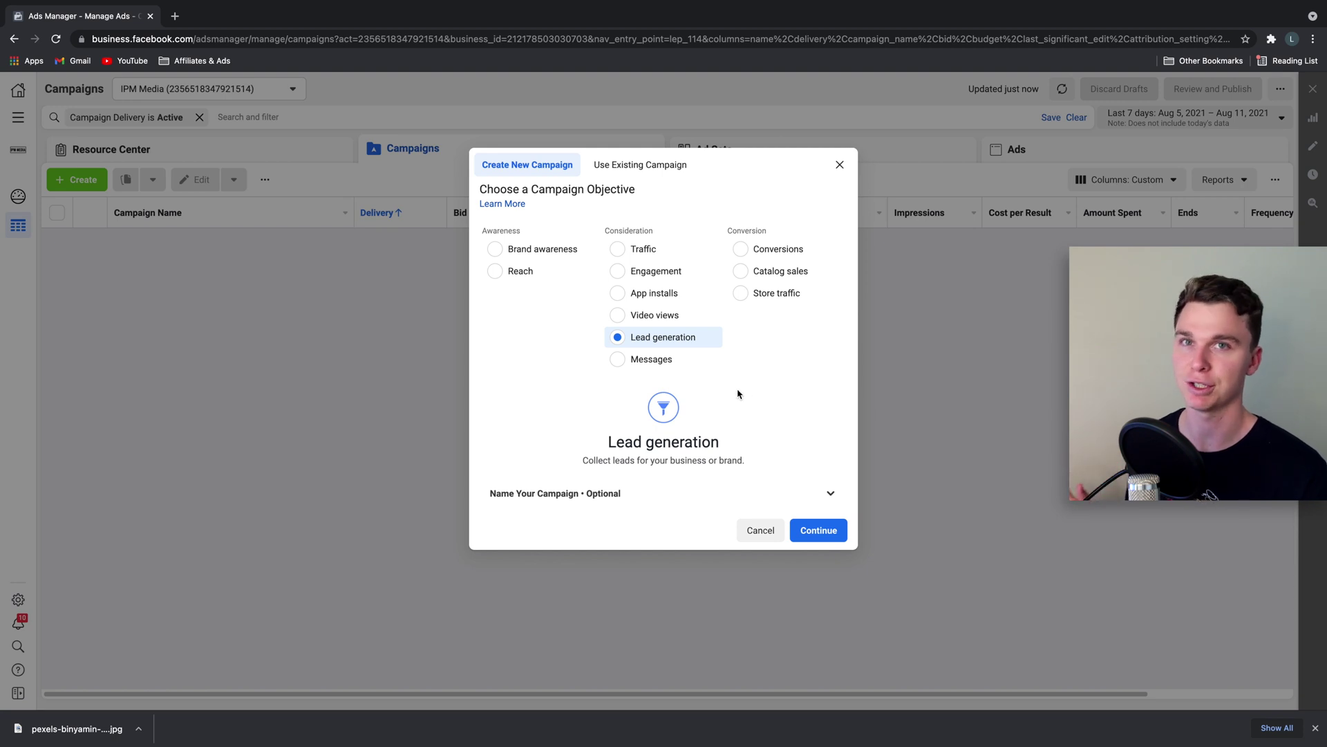
{"action": "left_click", "coordinate": [810, 538]}
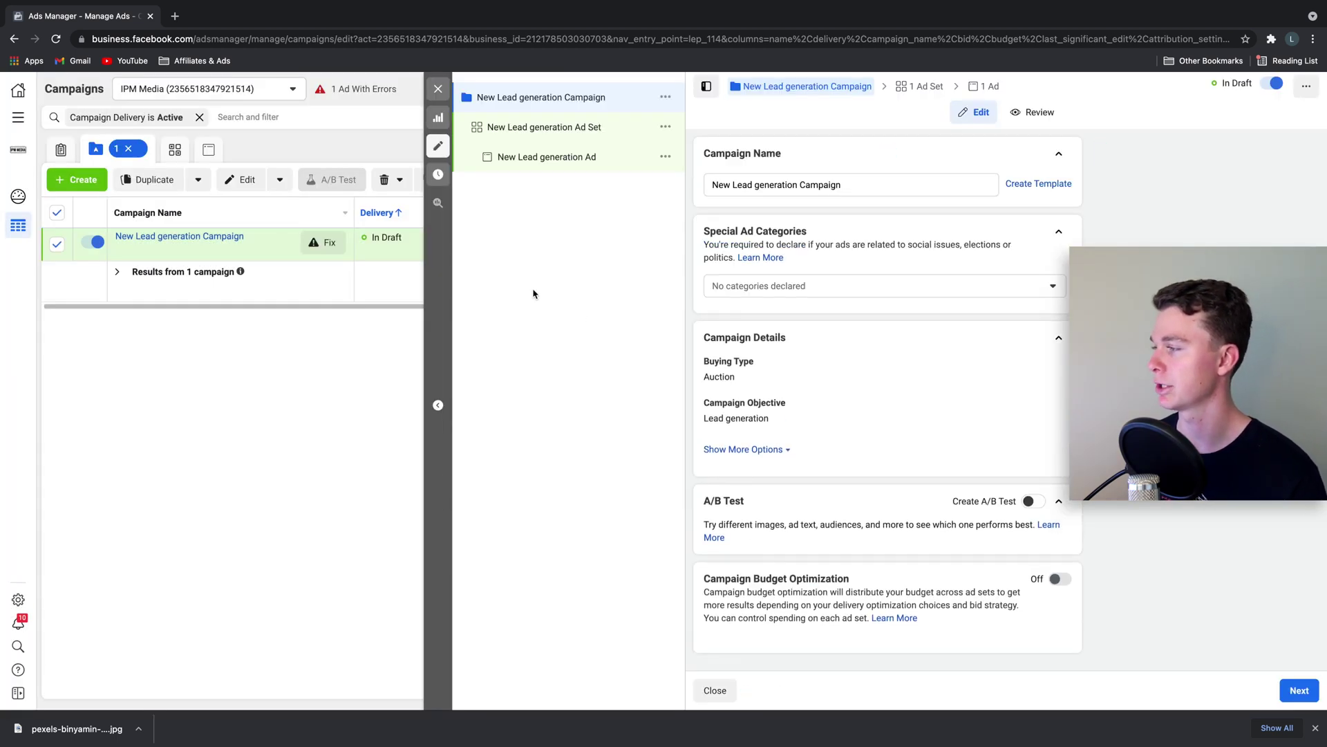
Rename the campaign to 'Lead Gen' and declare no Special Ad Categories.
{"action": "left_click_drag", "start_coordinate": [844, 185], "coordinate": [627, 184]}
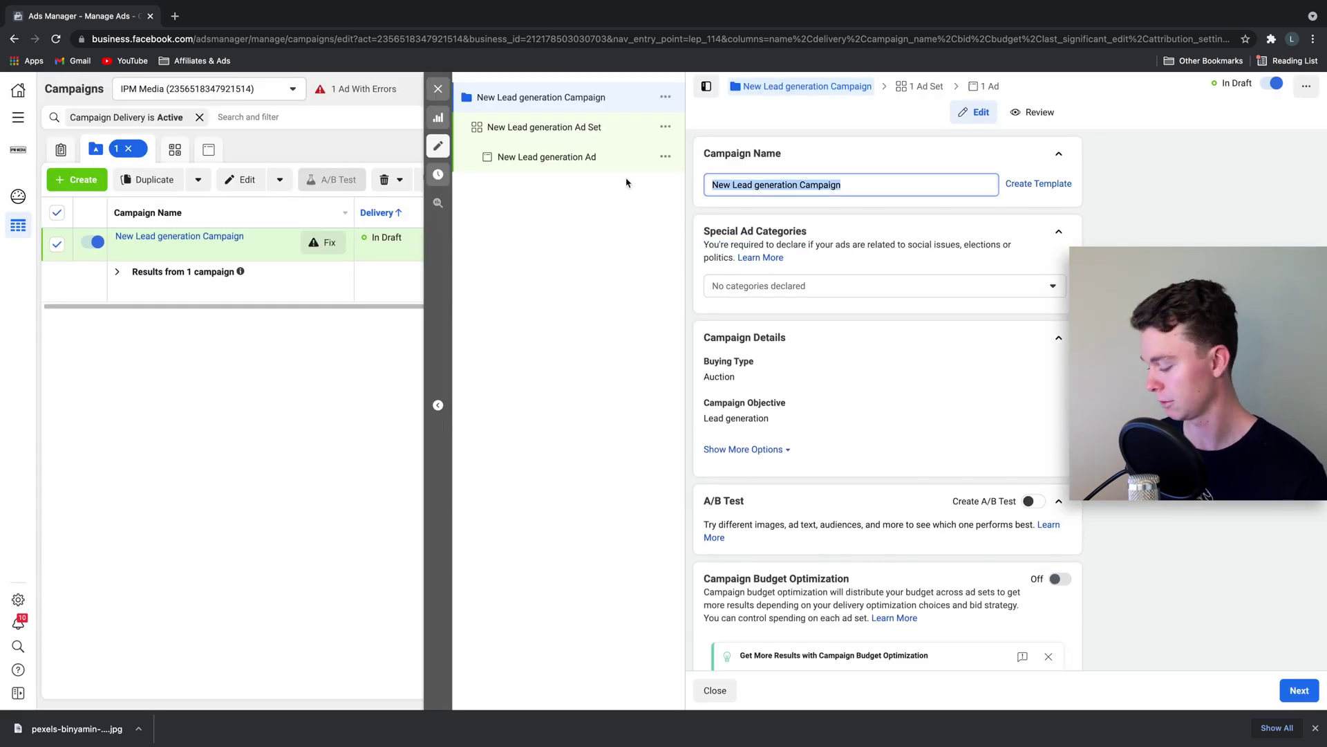
{"action": "type", "text": "Lead Gen"}
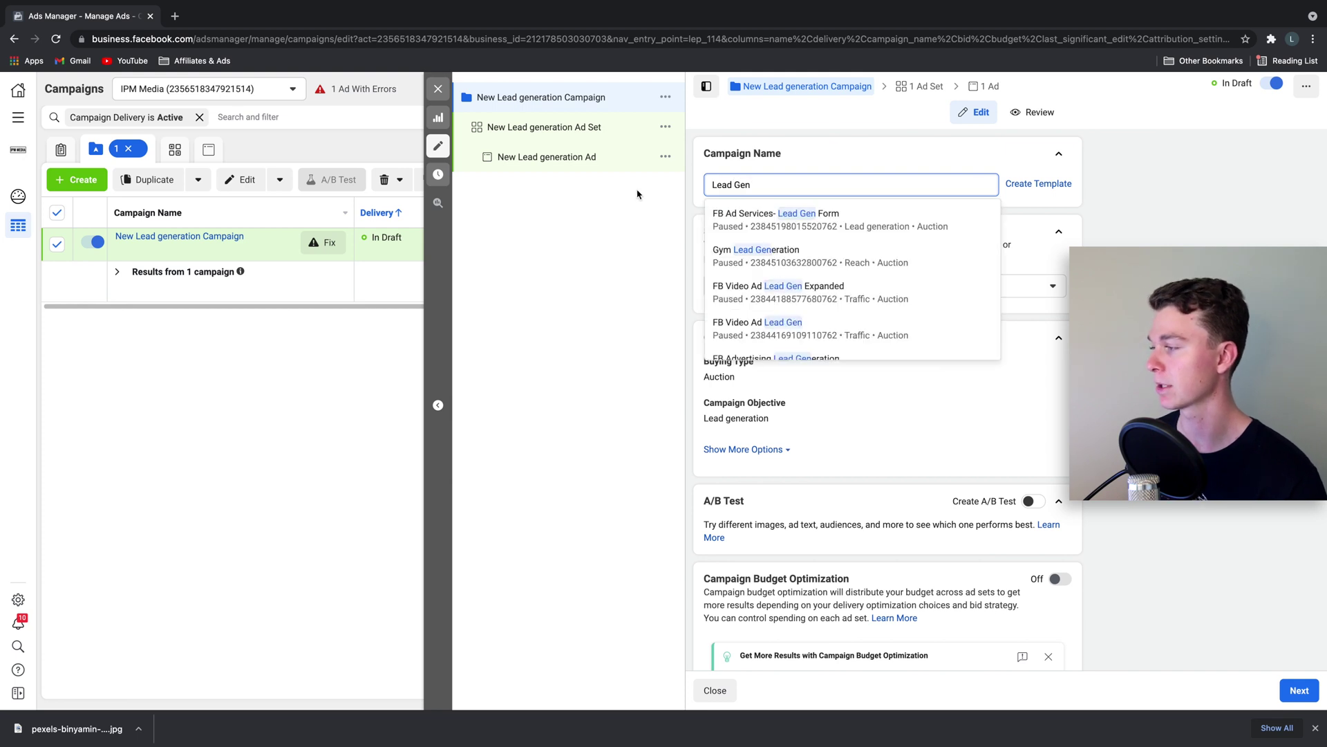
{"action": "left_click", "coordinate": [1037, 291]}
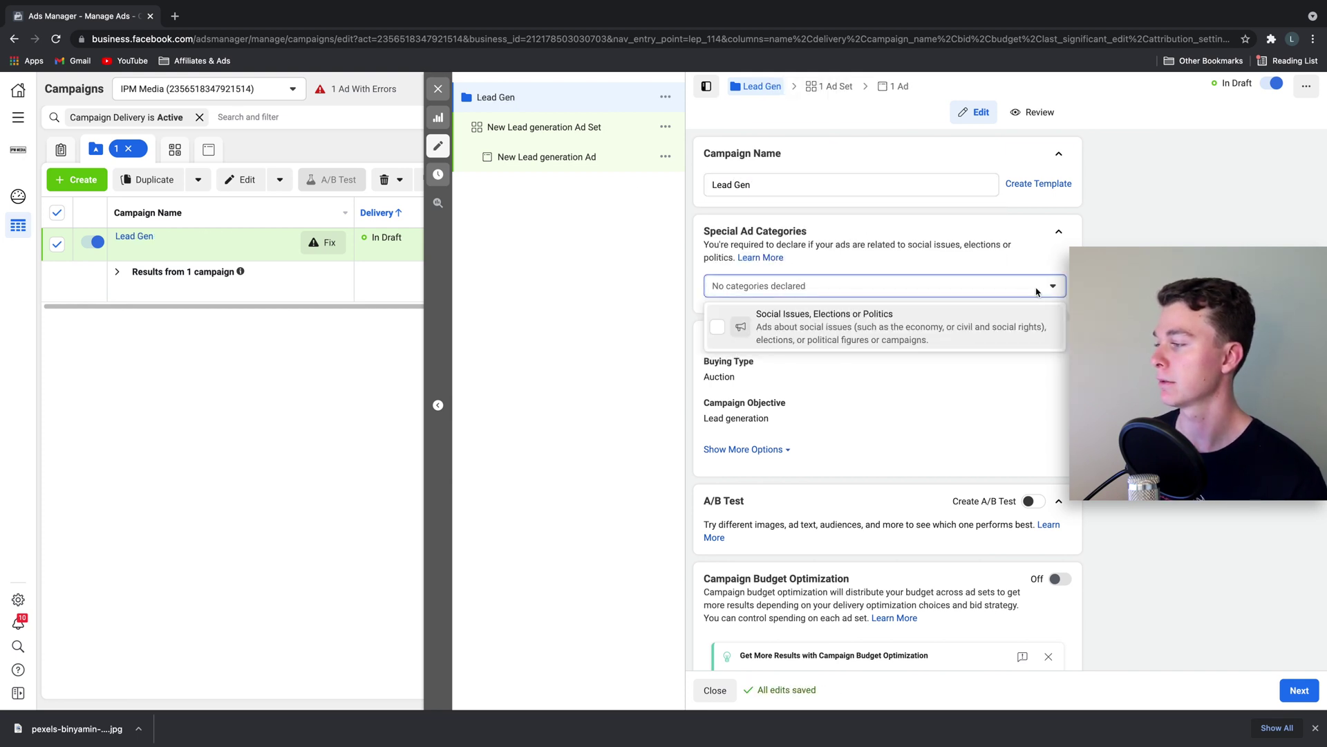
{"action": "left_click", "coordinate": [790, 253]}
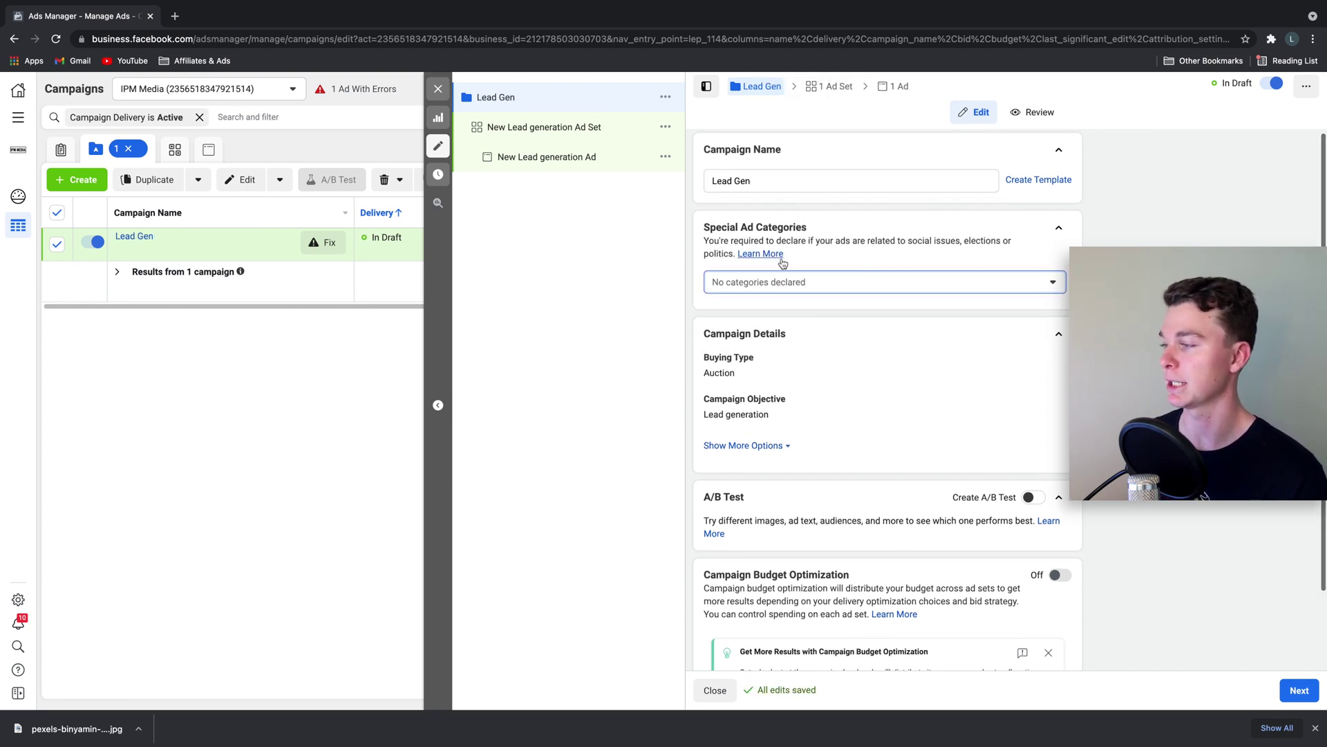
{"action": "scroll", "coordinate": [892, 259], "scroll_direction": "down", "scroll_amount": 1}
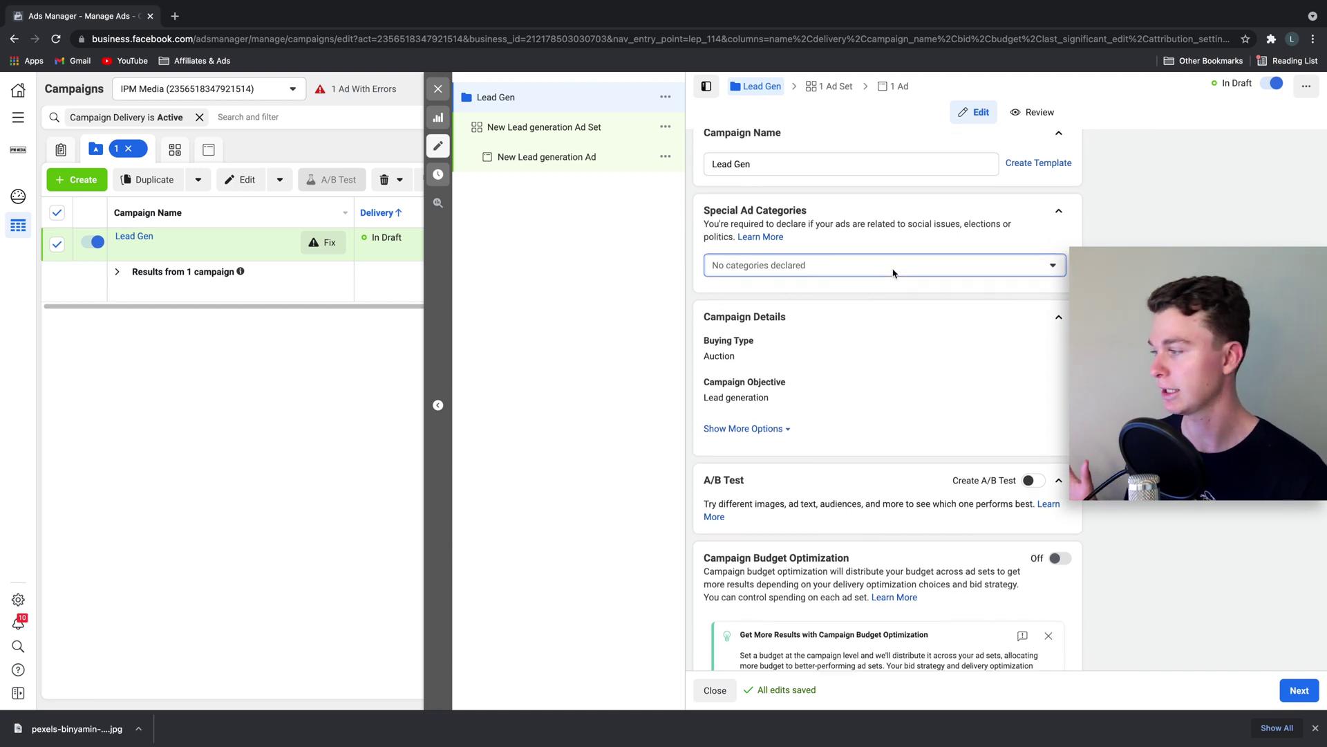
{"action": "scroll", "coordinate": [872, 258], "scroll_direction": "down", "scroll_amount": 2}
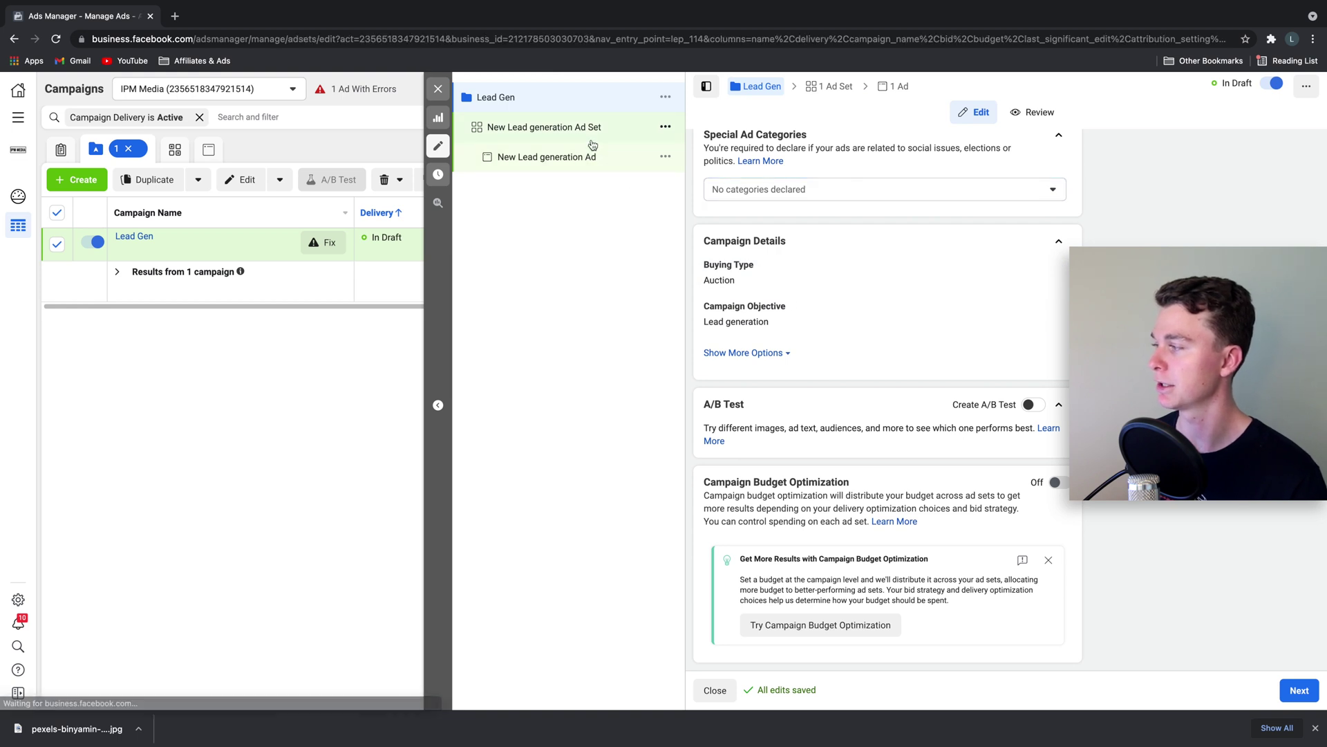
{"action": "left_click", "coordinate": [593, 144]}
Open the campaign's ad and change its Ad Name to 'Lead Gen'.
{"action": "left_click", "coordinate": [590, 158]}
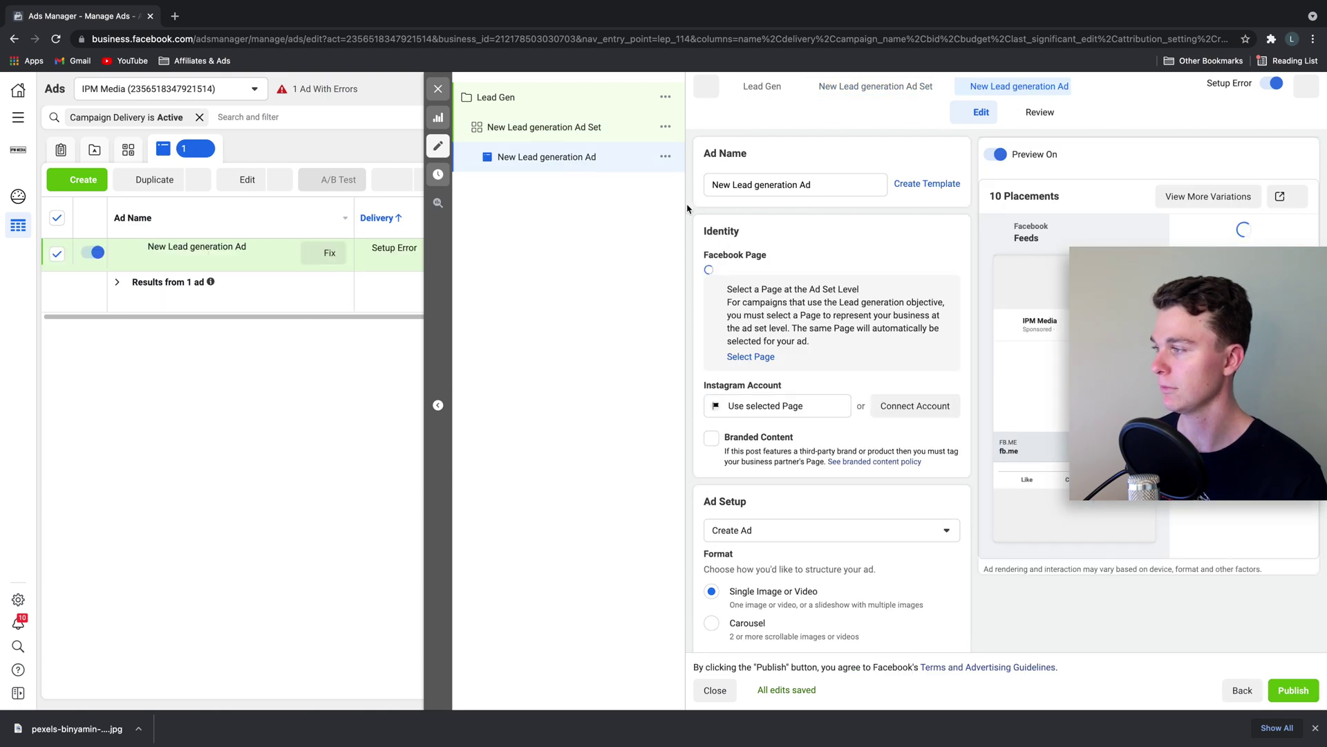
{"action": "triple_click", "coordinate": [777, 186]}
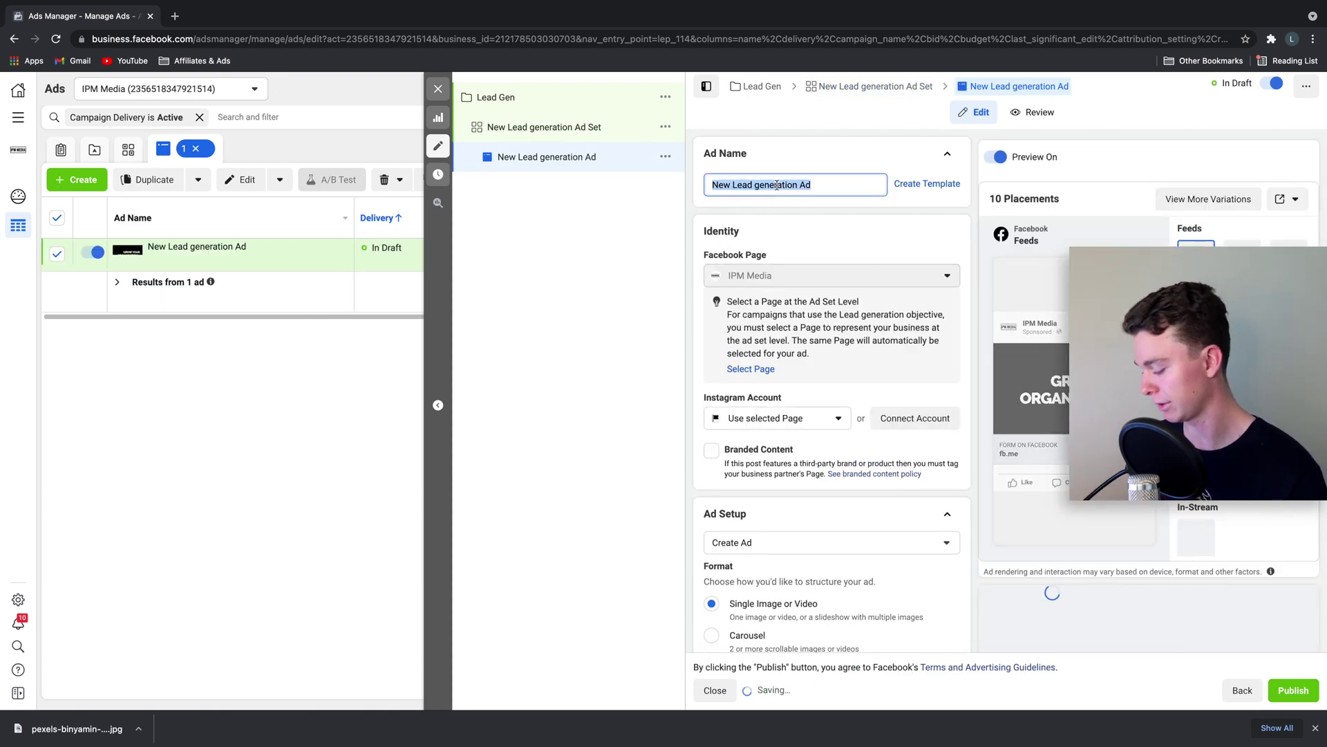
{"action": "type", "text": "Leaa"}
{"action": "key", "text": "BackSpace"}
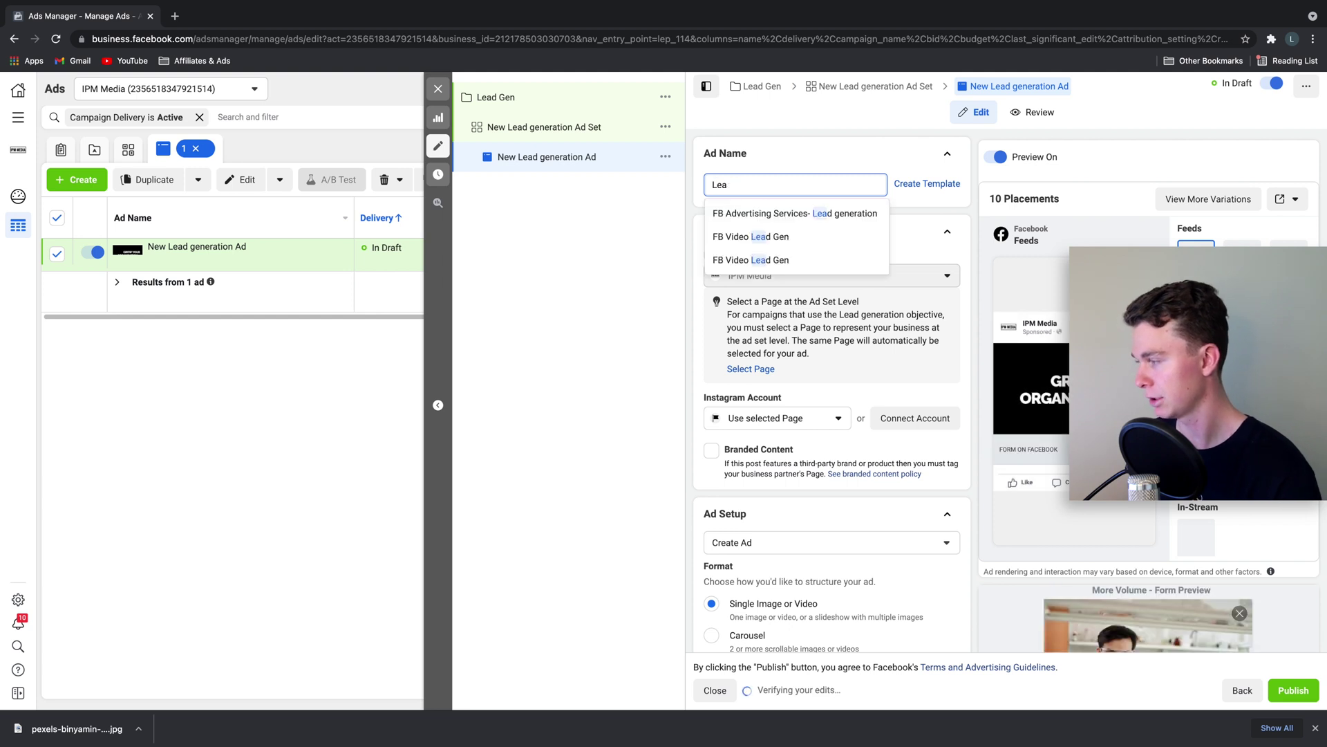
{"action": "type", "text": "d geb"}
{"action": "key", "text": "BackSpace"}
{"action": "key", "text": "BackSpace"}
{"action": "key", "text": "BackSpace"}
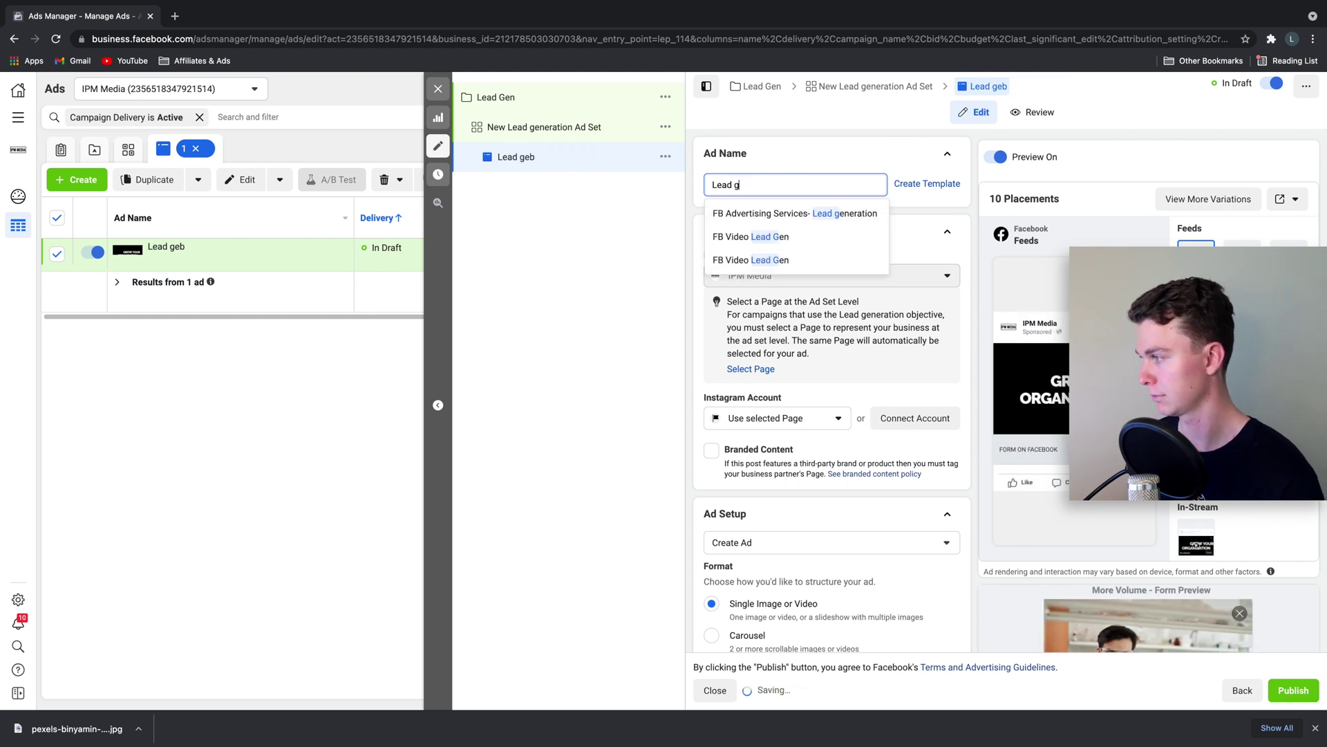
{"action": "type", "text": "H"}
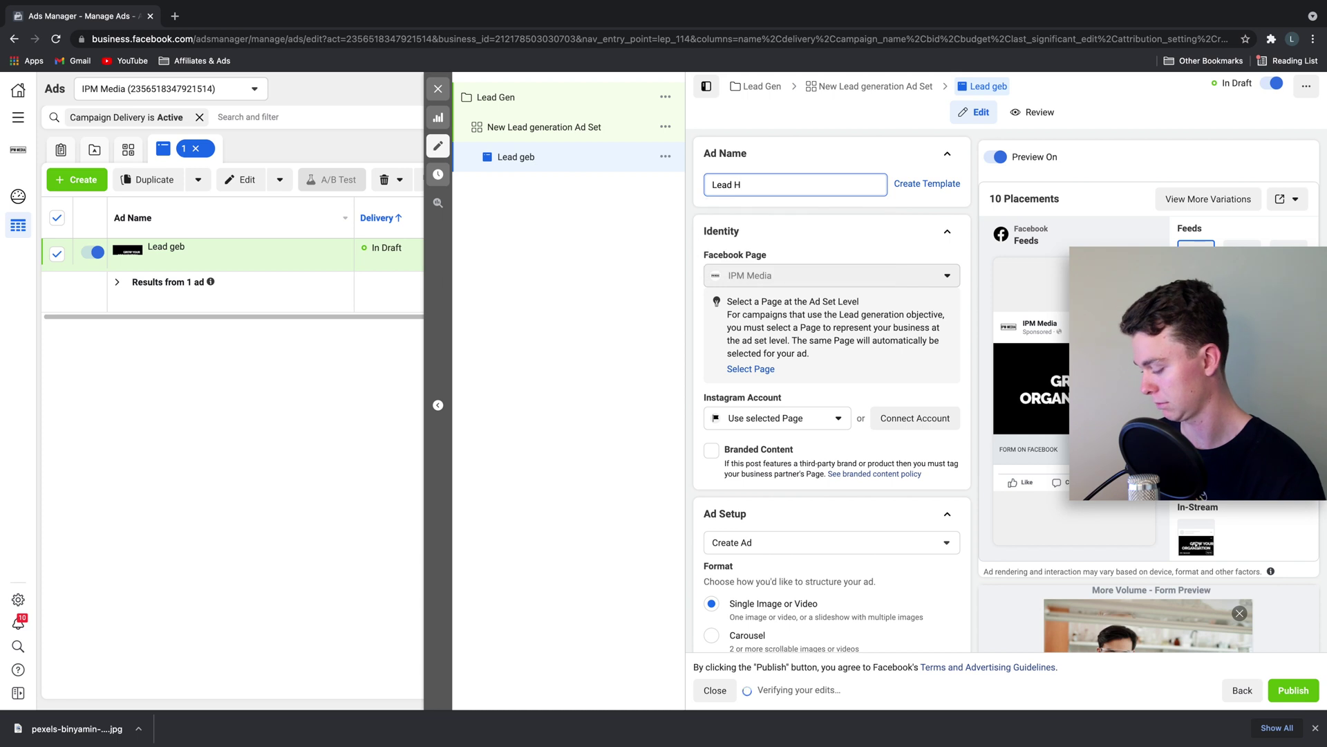
{"action": "key", "text": "BackSpace"}
{"action": "type", "text": "Gen"}
{"action": "left_click", "coordinate": [838, 286]}
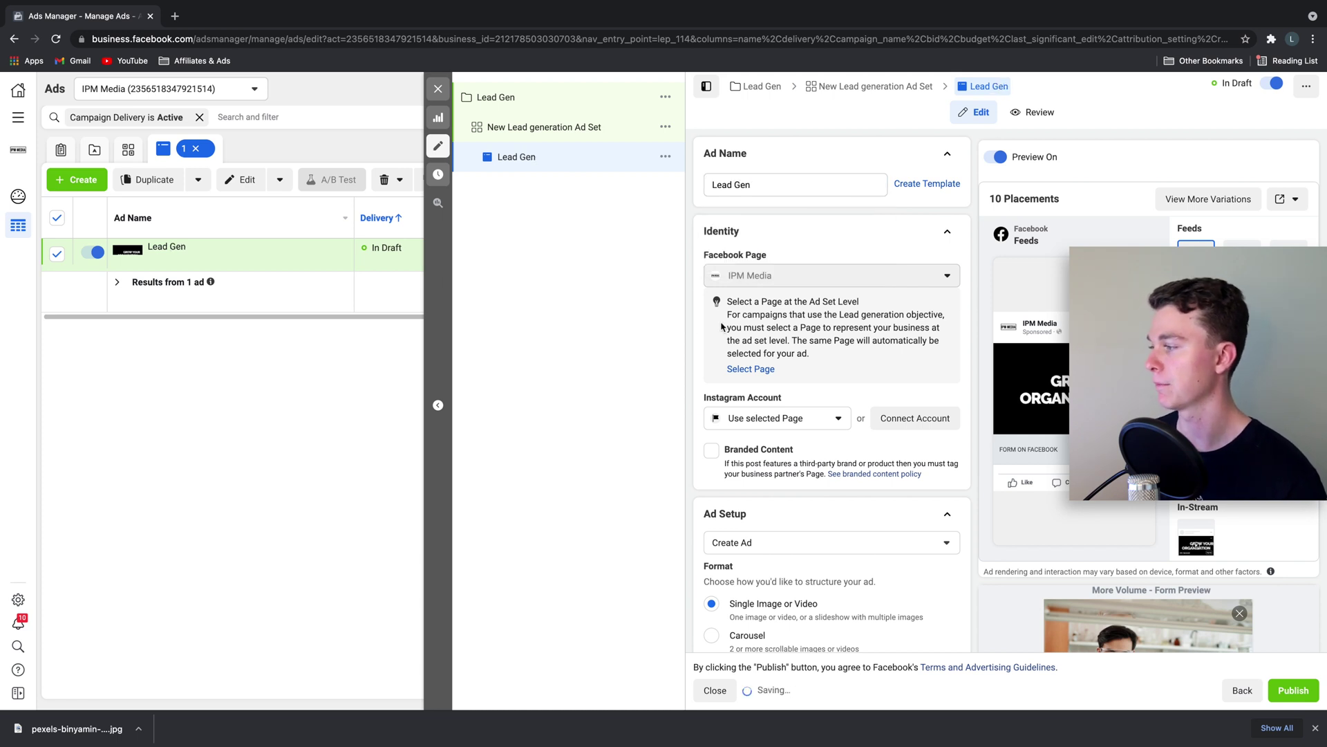
{"action": "scroll", "coordinate": [743, 279], "scroll_direction": "down", "scroll_amount": 3}
{"action": "scroll", "coordinate": [743, 279], "scroll_direction": "down", "scroll_amount": 3}
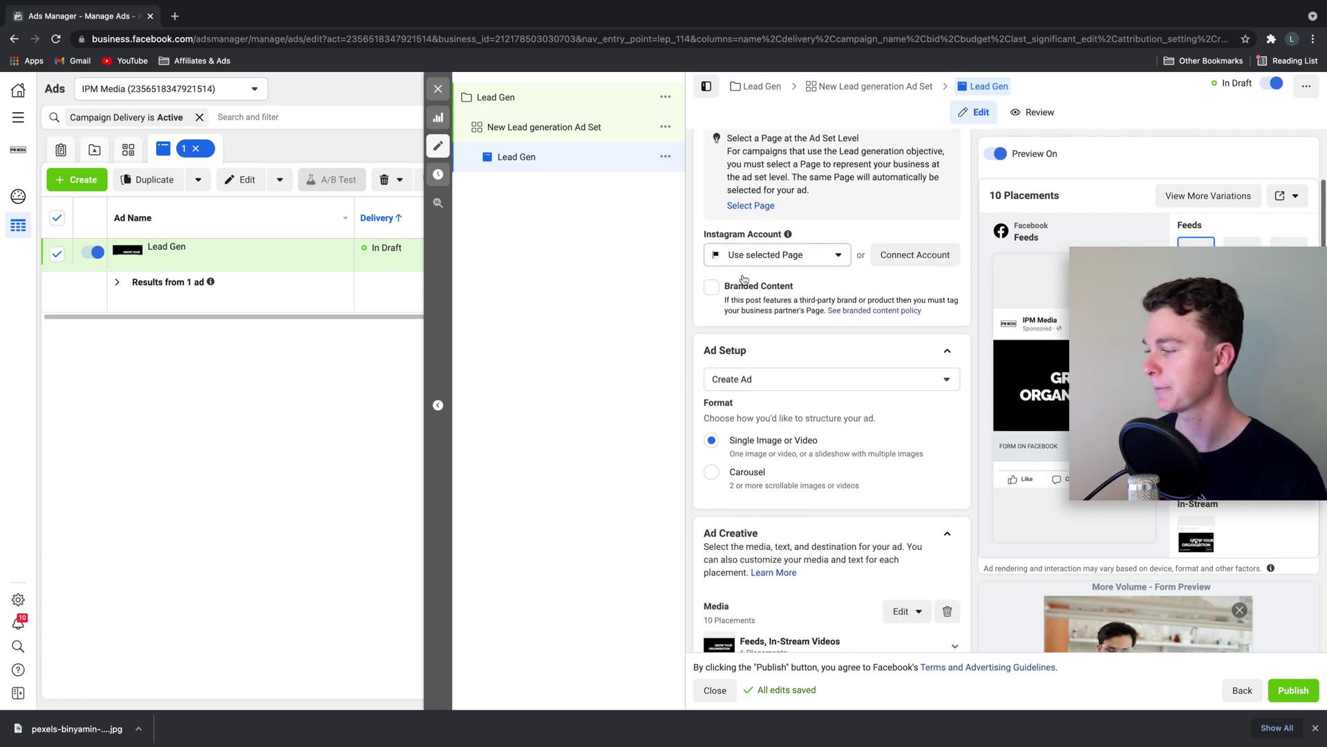
{"action": "scroll", "coordinate": [739, 351], "scroll_direction": "down", "scroll_amount": 2}
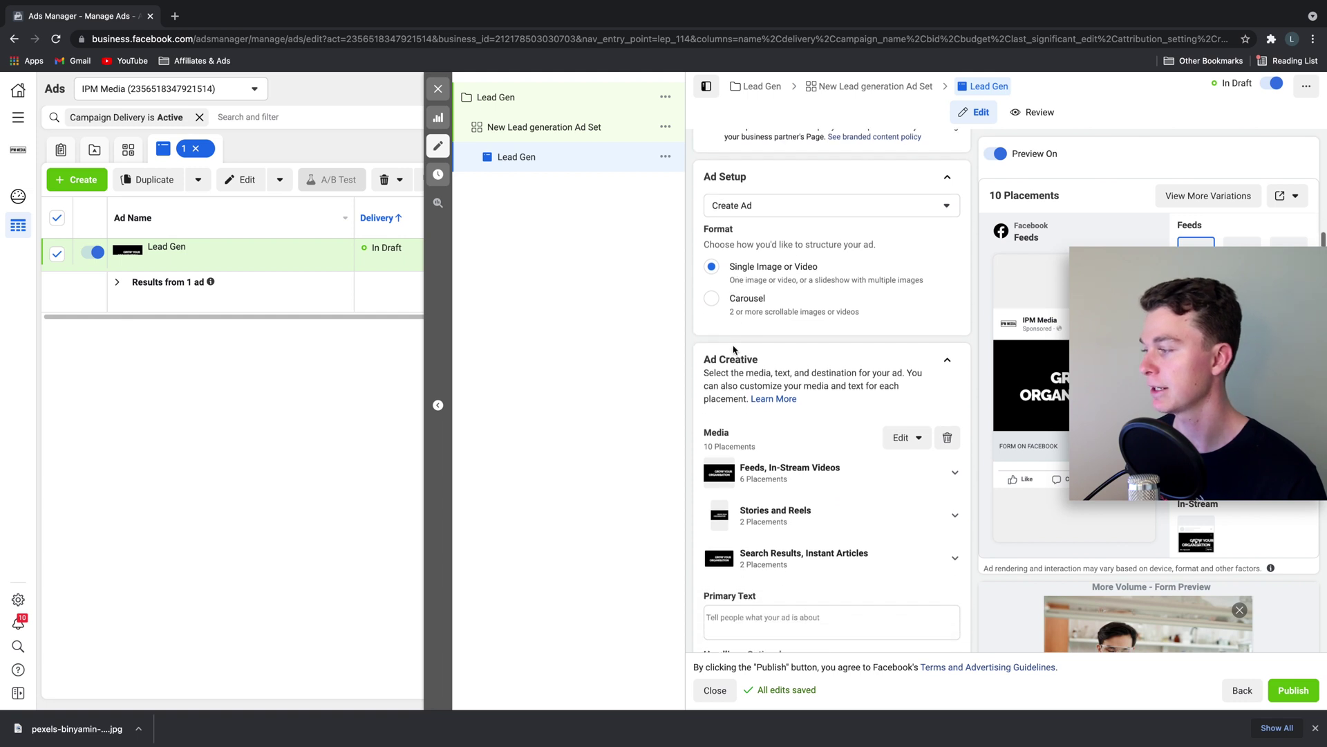
Delete the ad's existing media and upload the Realestate Agents jpg from the Desktop folder.
{"action": "left_click", "coordinate": [947, 426]}
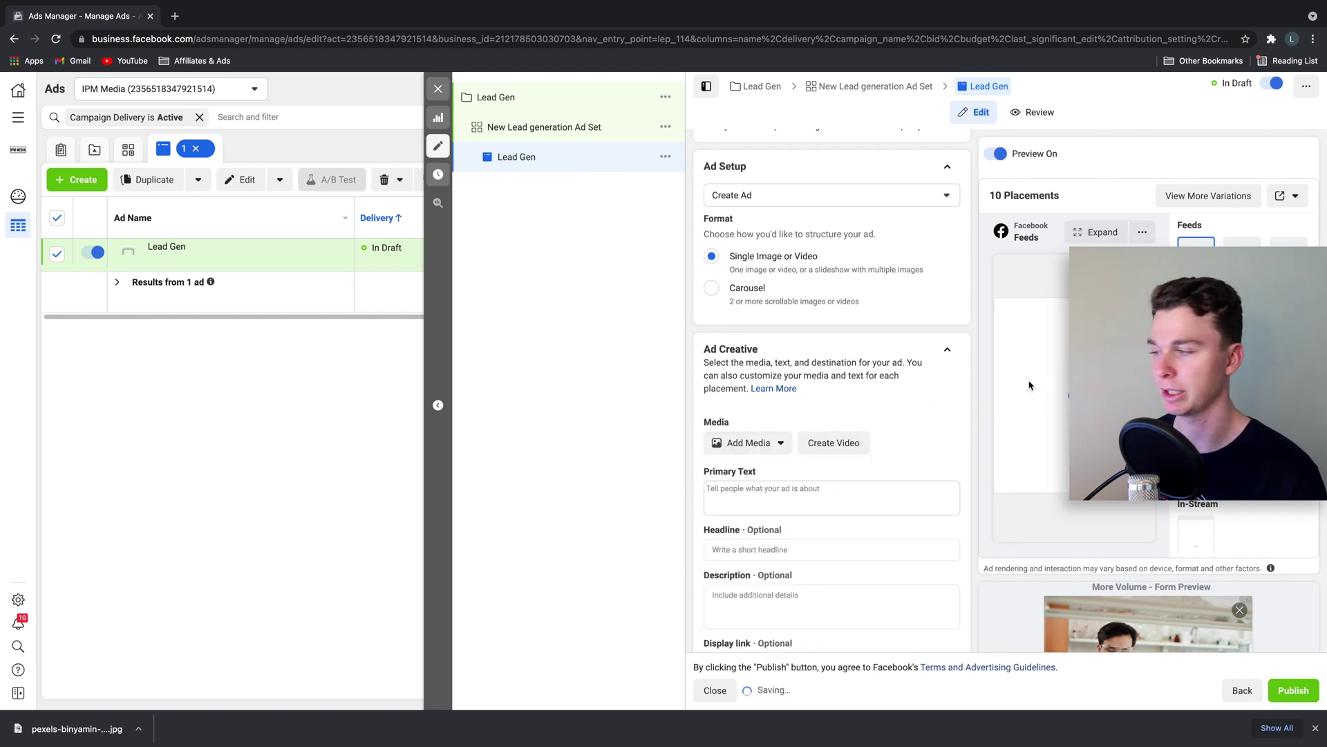
{"action": "scroll", "coordinate": [837, 395], "scroll_direction": "down", "scroll_amount": 2}
{"action": "scroll", "coordinate": [840, 394], "scroll_direction": "down", "scroll_amount": 2}
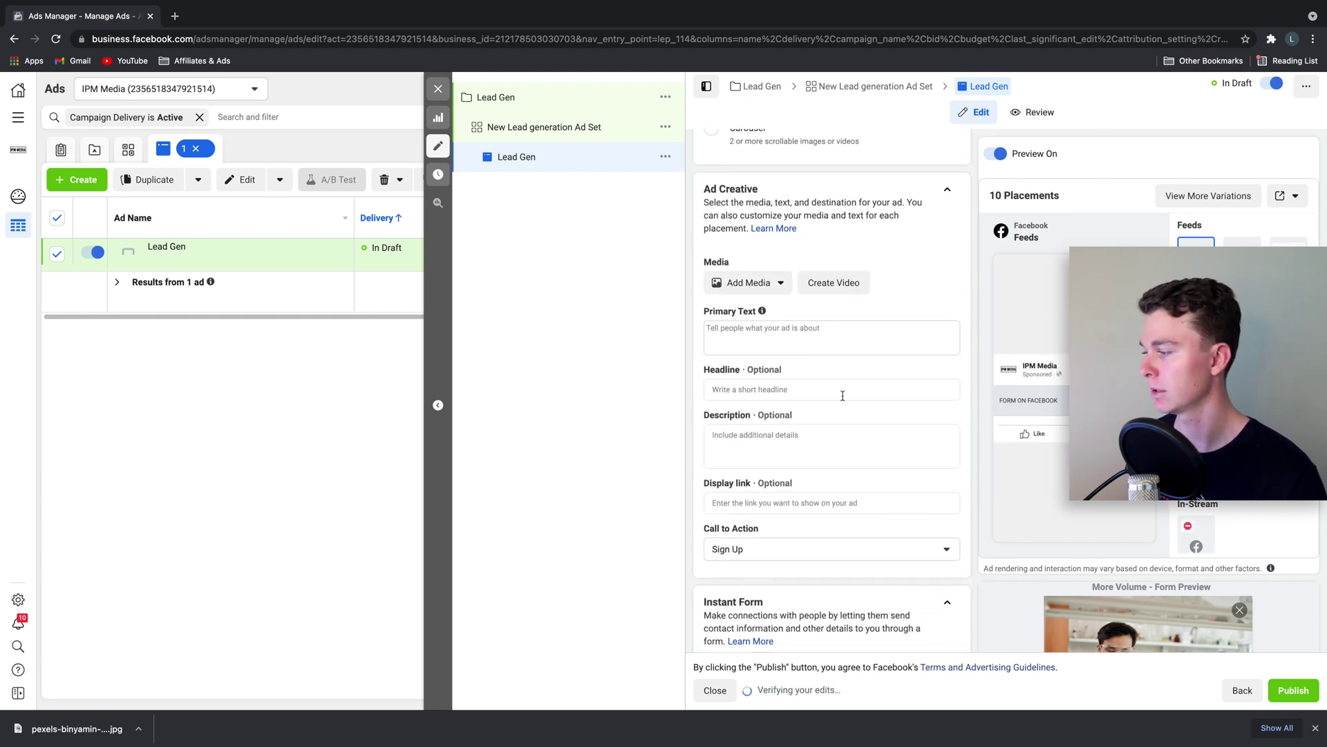
{"action": "scroll", "coordinate": [840, 387], "scroll_direction": "up", "scroll_amount": 2}
{"action": "left_click", "coordinate": [784, 350]}
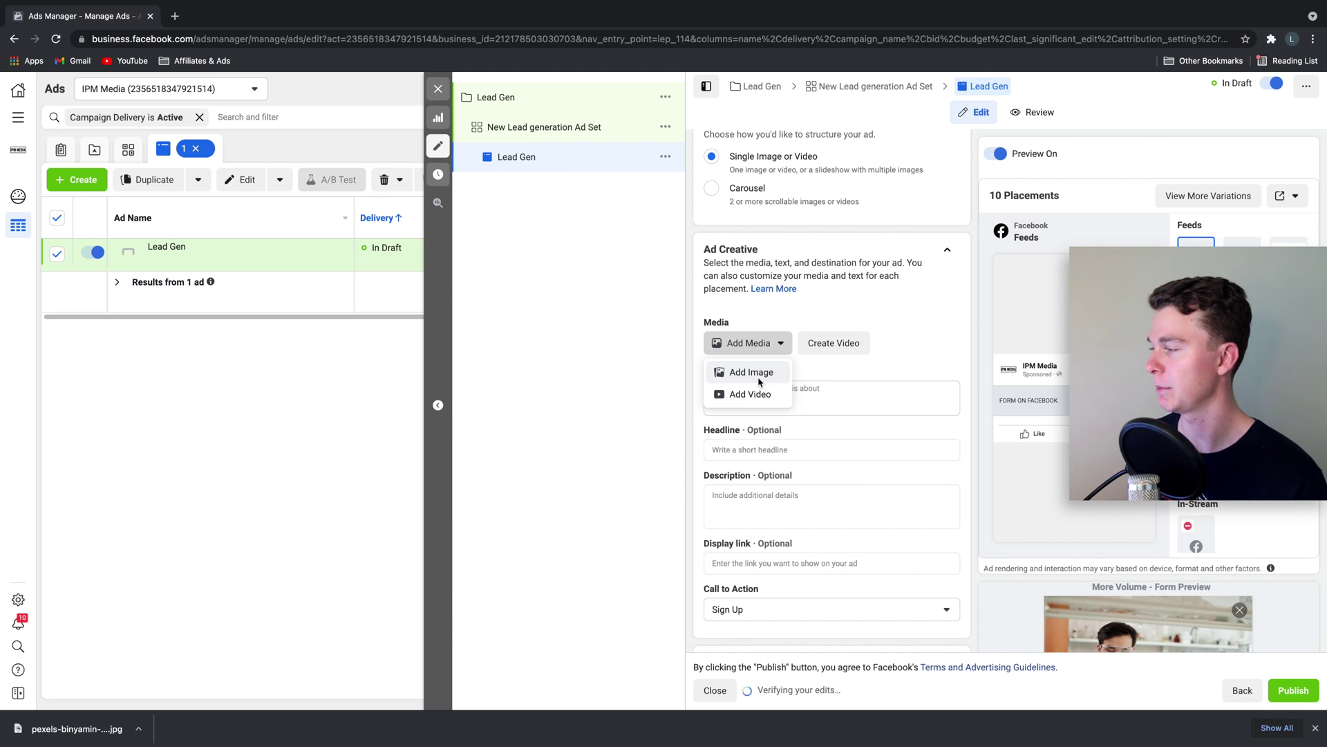
{"action": "left_click", "coordinate": [760, 382]}
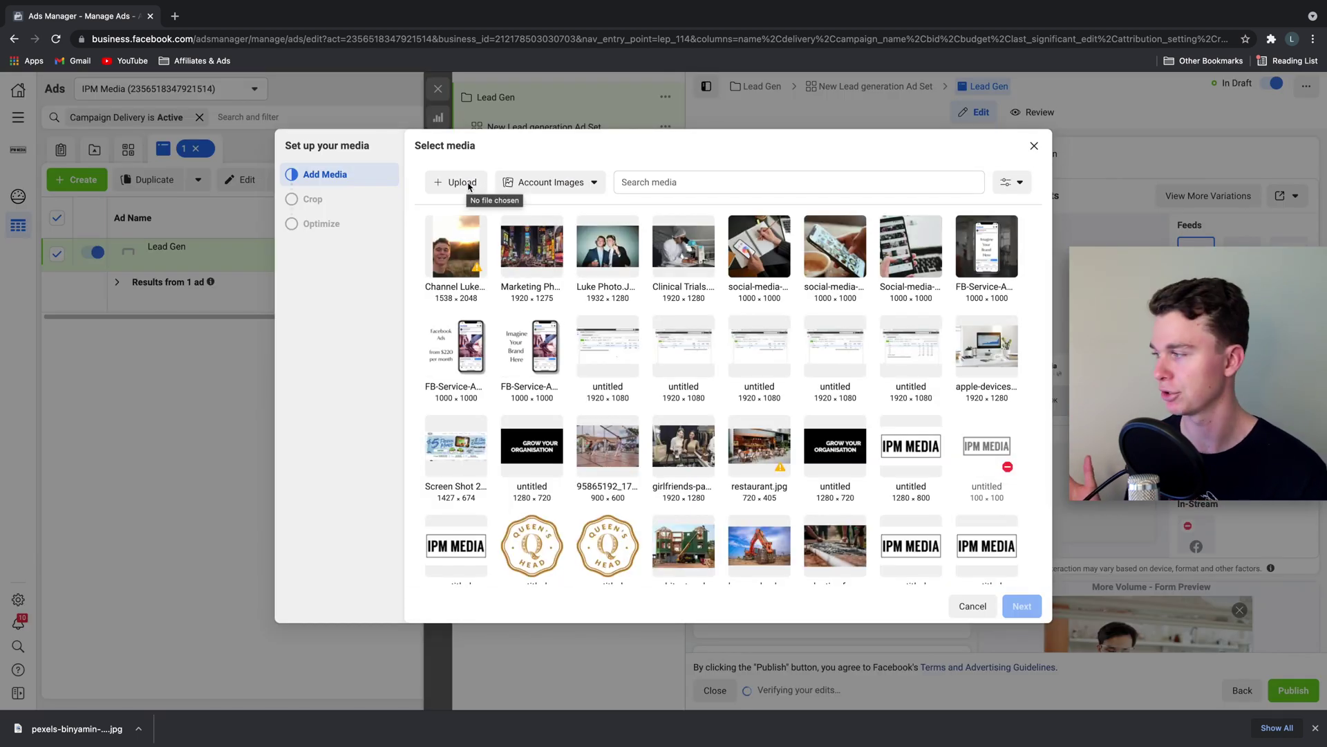
{"action": "left_click", "coordinate": [468, 183]}
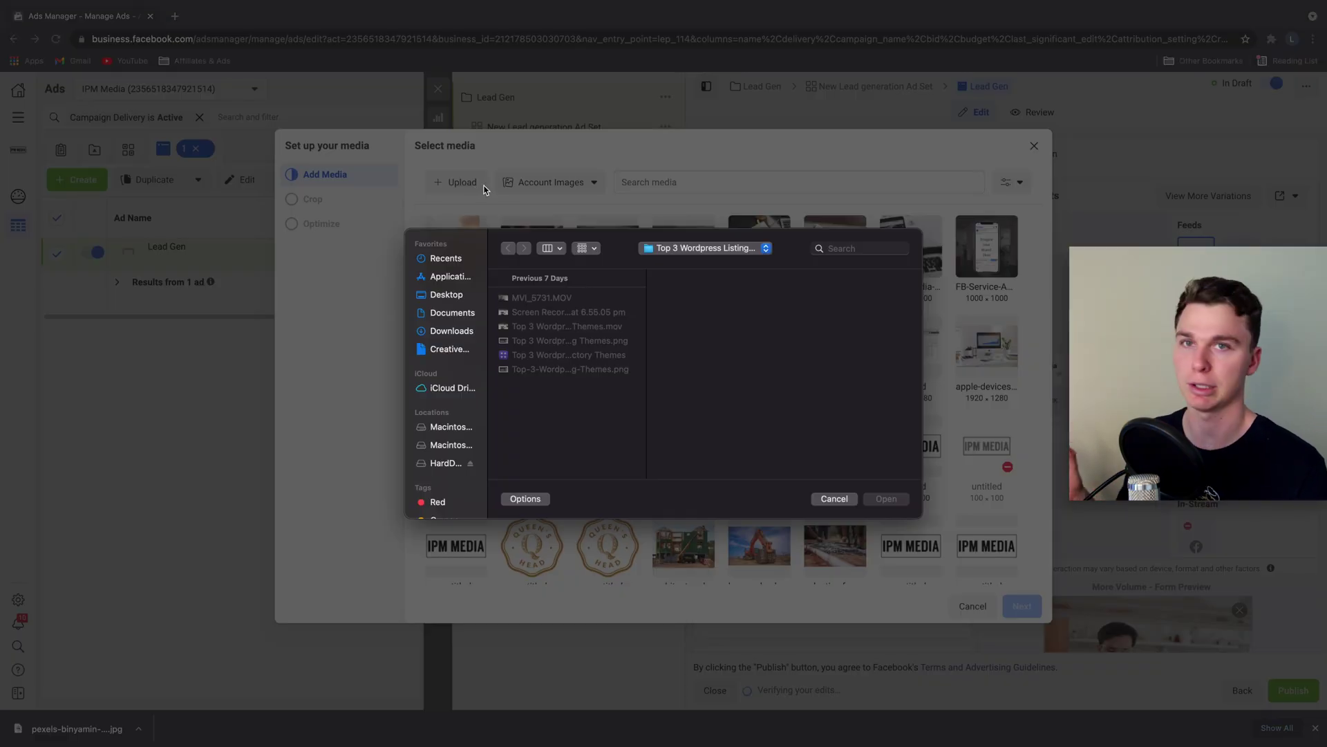
{"action": "left_click", "coordinate": [446, 294]}
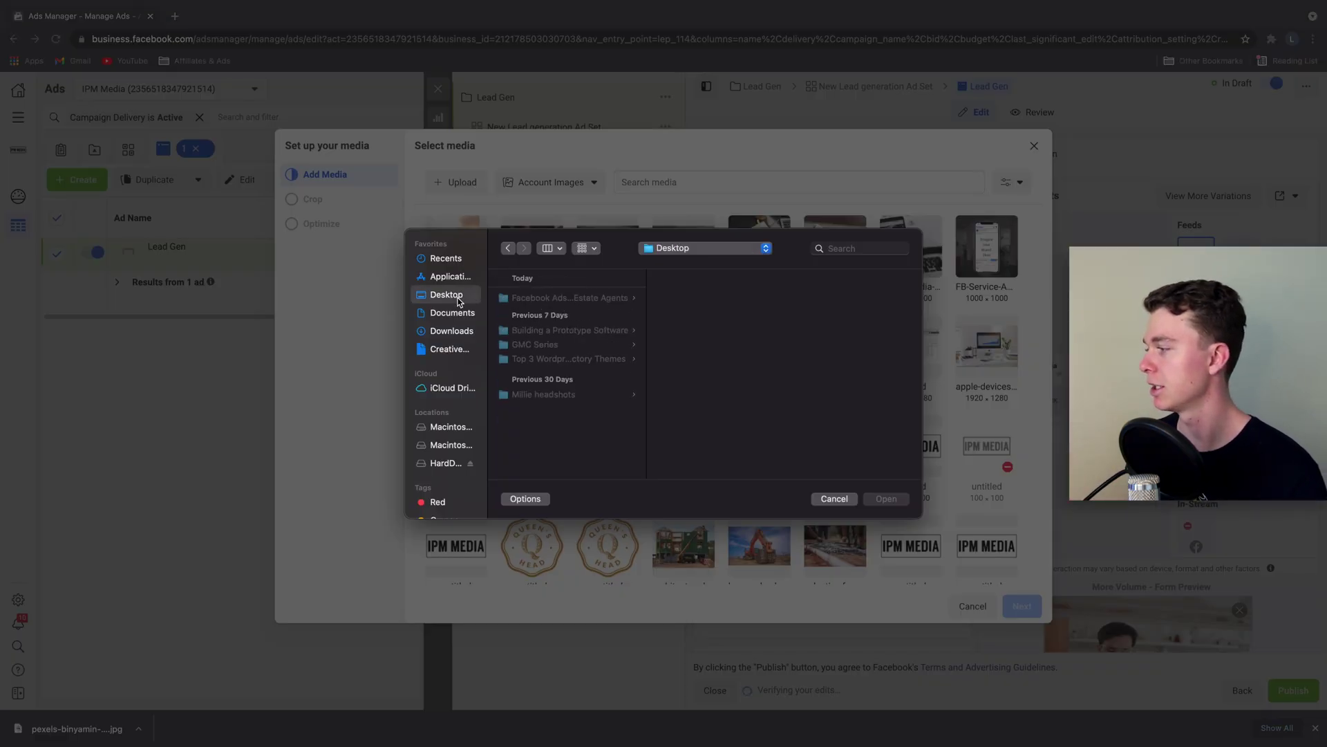
{"action": "left_click", "coordinate": [567, 301]}
{"action": "left_click", "coordinate": [716, 300]}
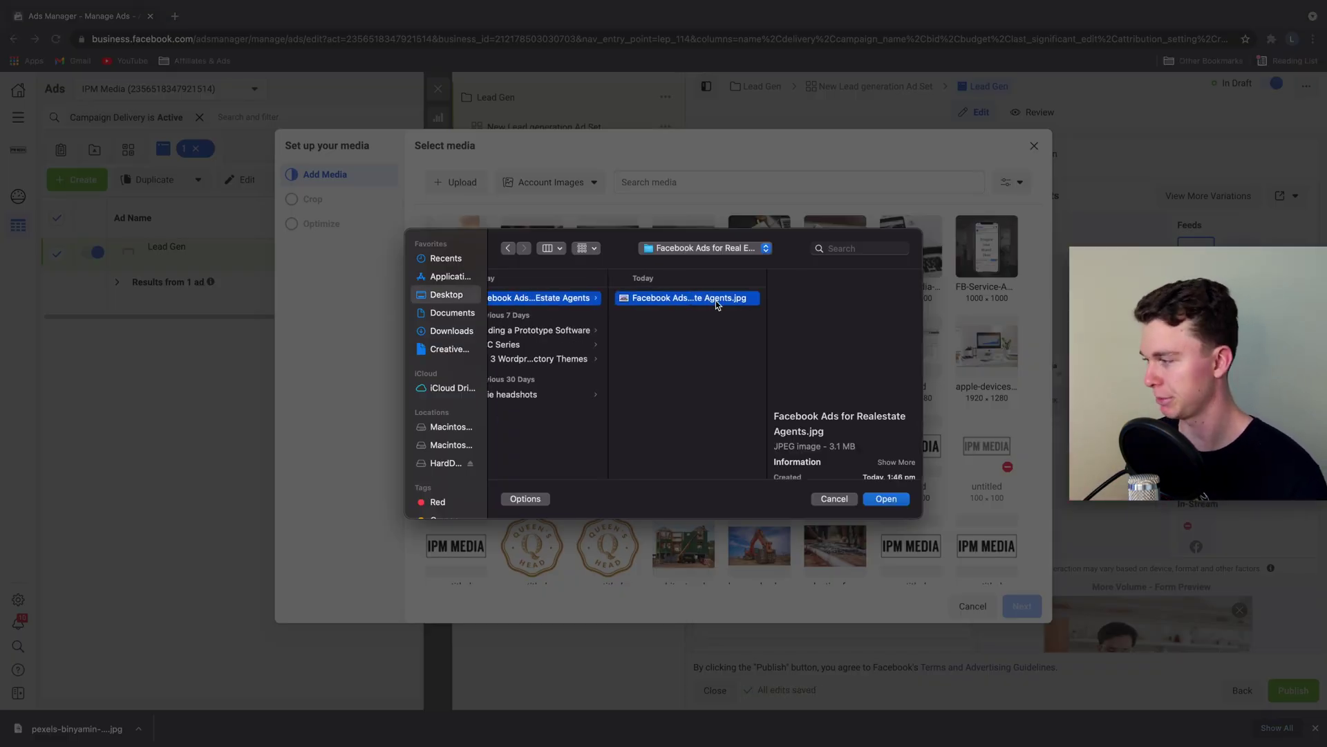
{"action": "double_click", "coordinate": [715, 300]}
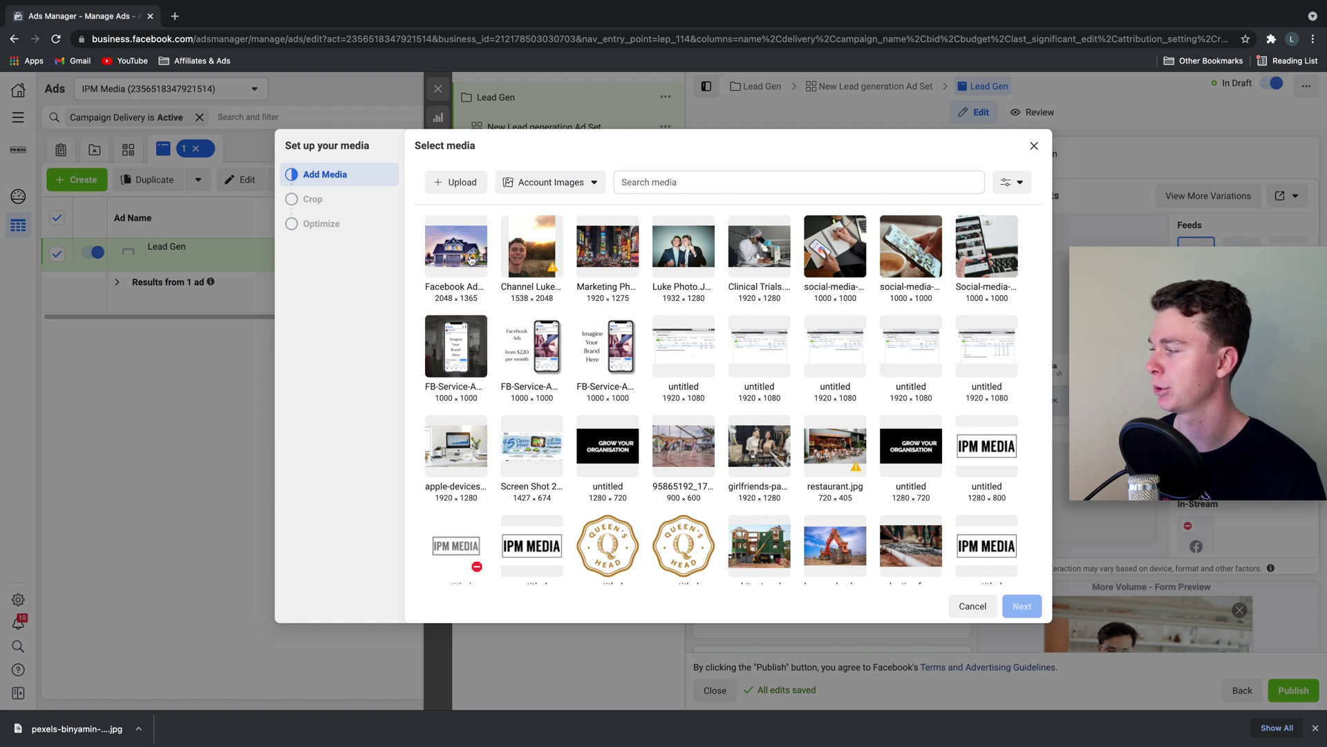
Select the uploaded house photo and keep the recommended crops for every placement.
{"action": "left_click", "coordinate": [473, 278]}
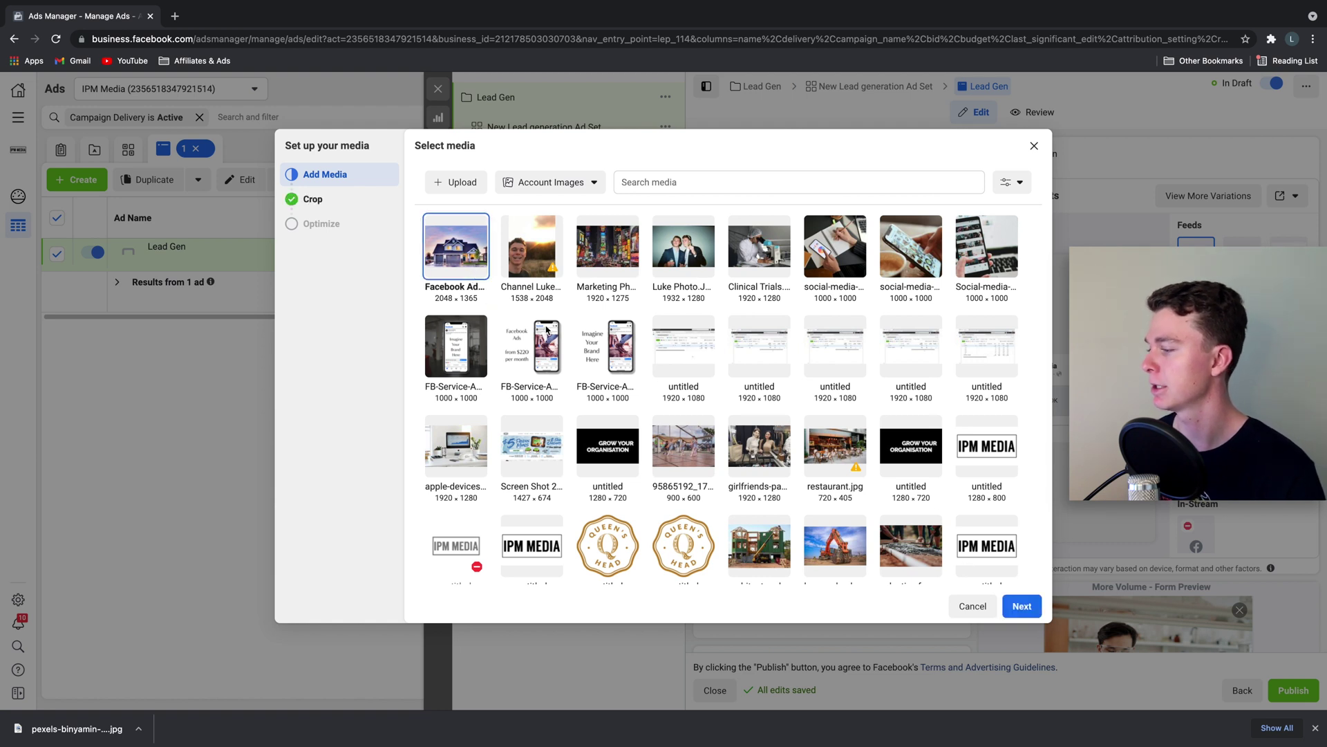
{"action": "left_click", "coordinate": [1019, 605]}
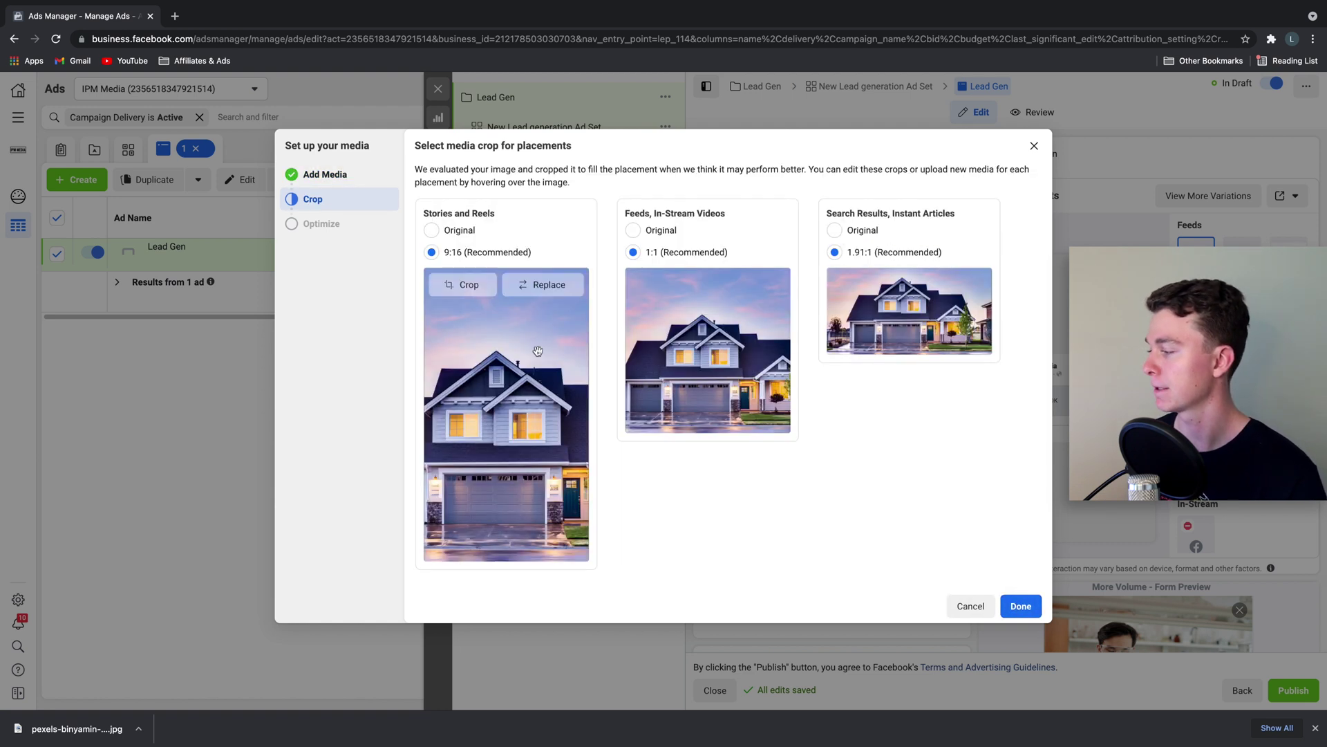
{"action": "left_click", "coordinate": [1008, 605]}
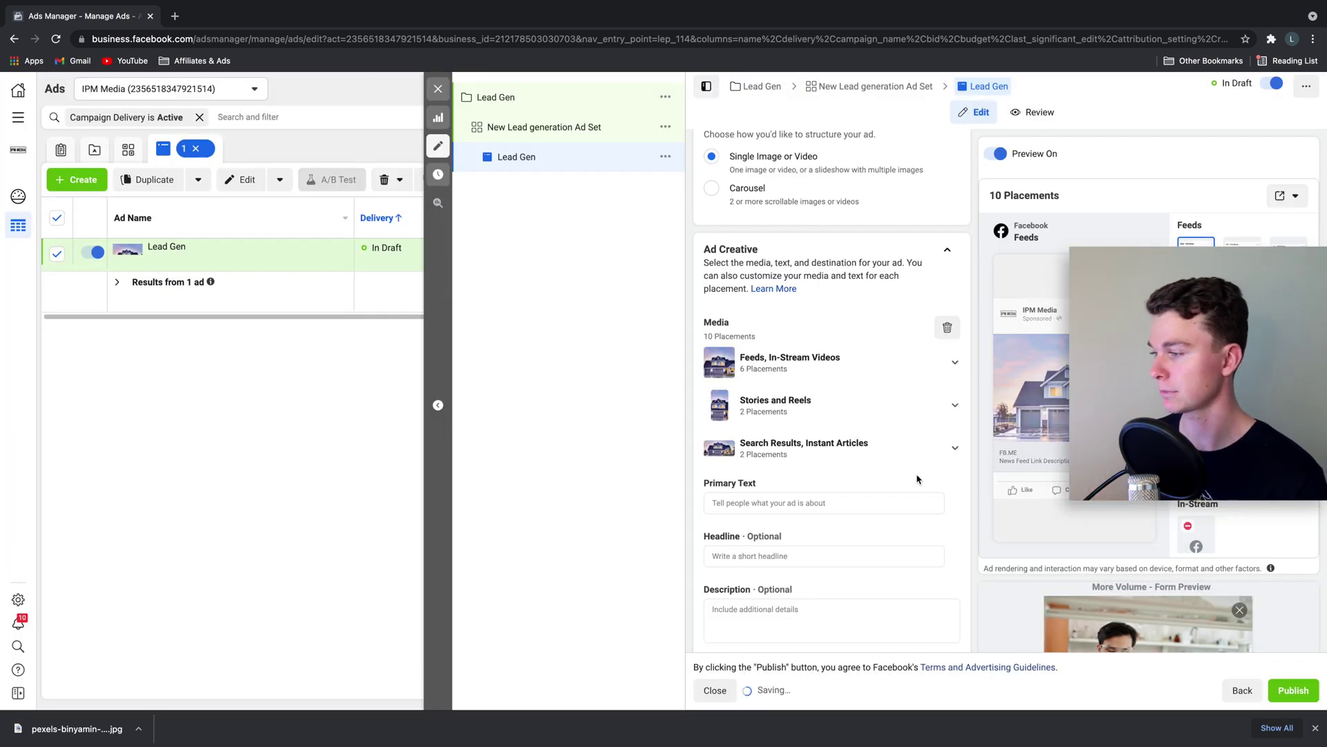
{"action": "scroll", "coordinate": [917, 479], "scroll_direction": "down", "scroll_amount": 5}
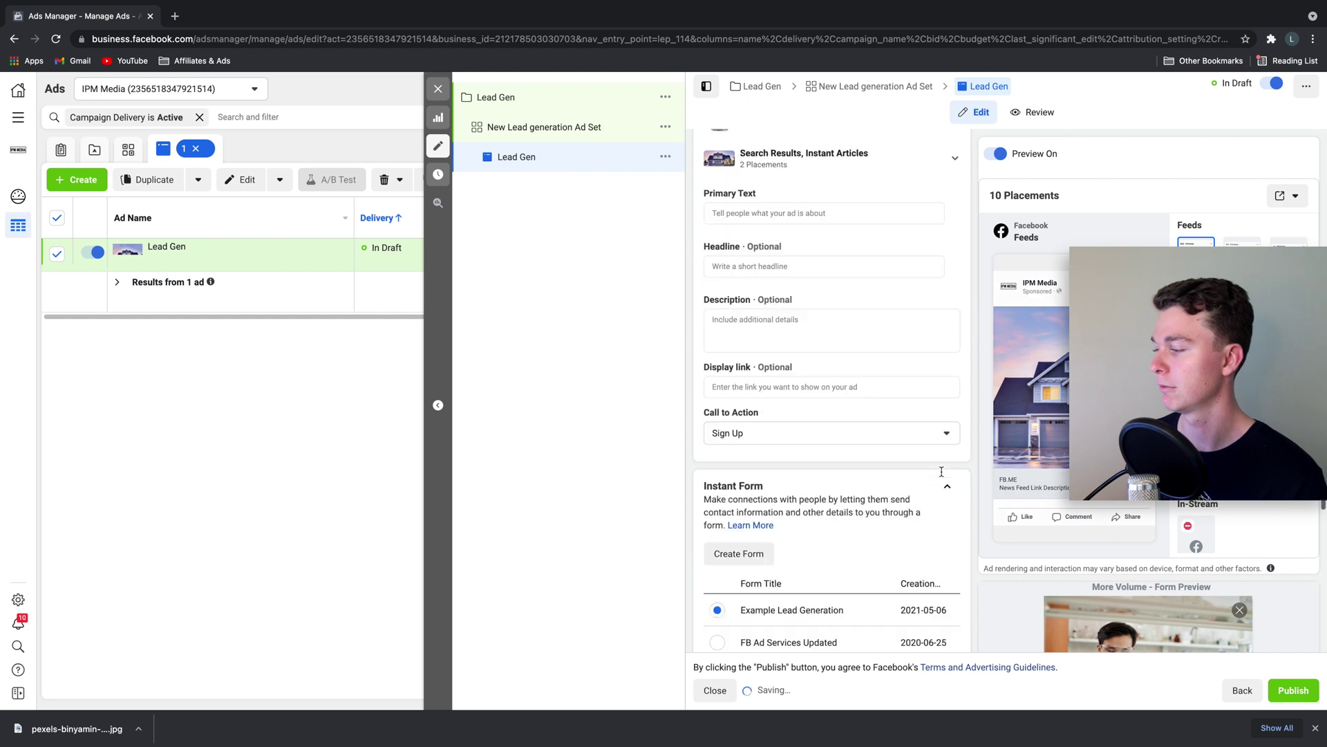
{"action": "scroll", "coordinate": [941, 476], "scroll_direction": "down", "scroll_amount": 2}
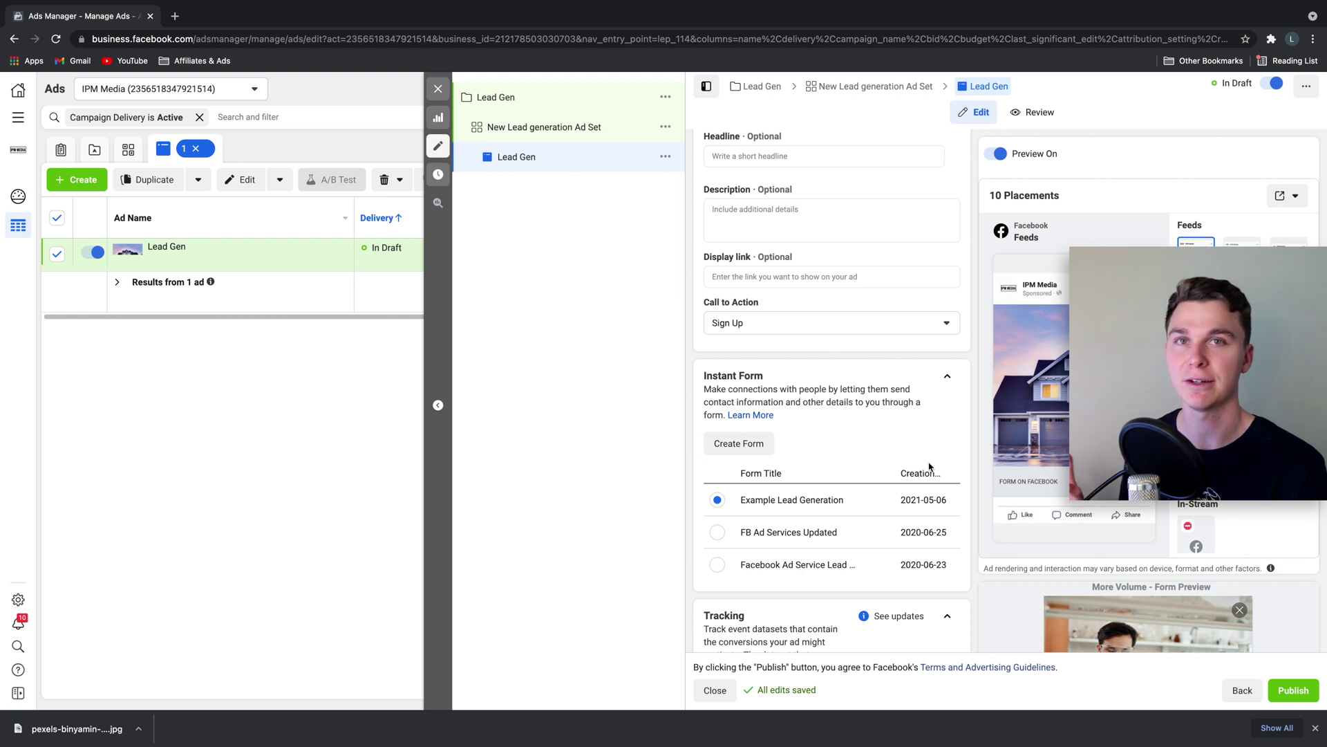
{"action": "scroll", "coordinate": [926, 465], "scroll_direction": "down", "scroll_amount": 1}
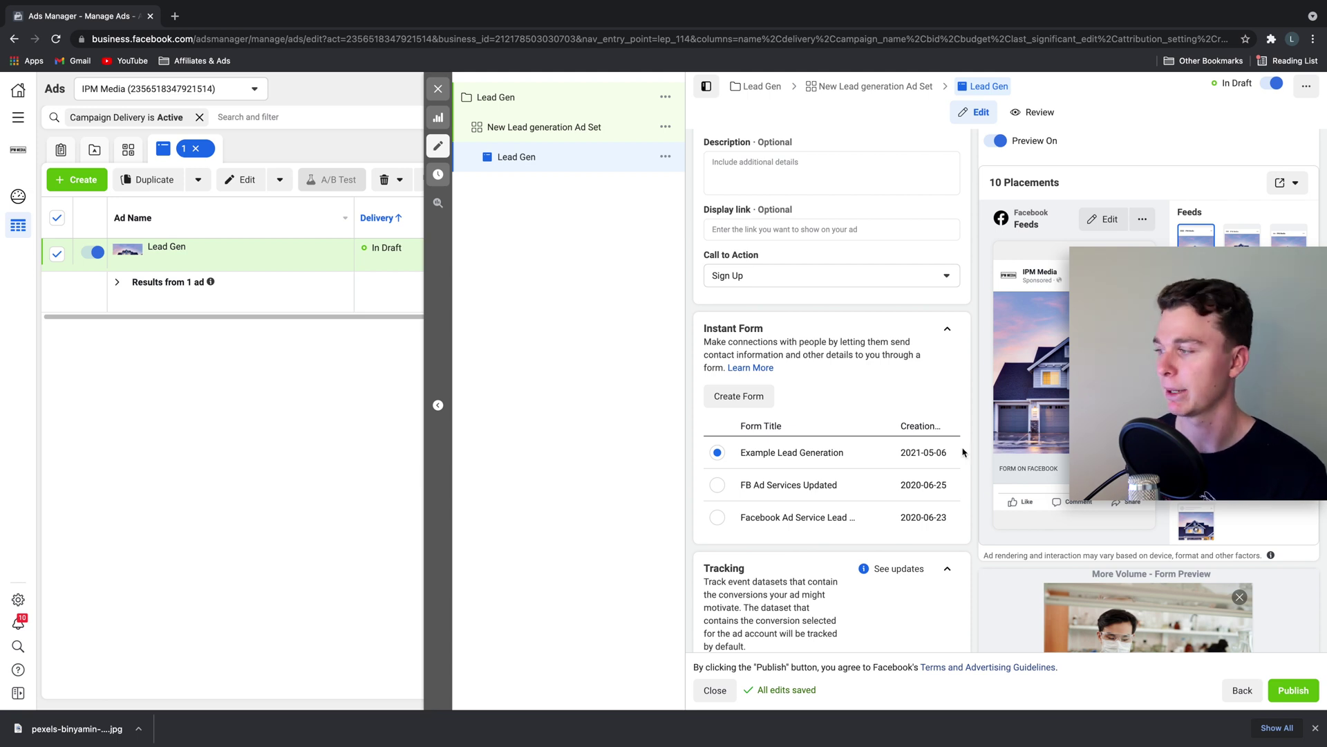
{"action": "left_click", "coordinate": [821, 282]}
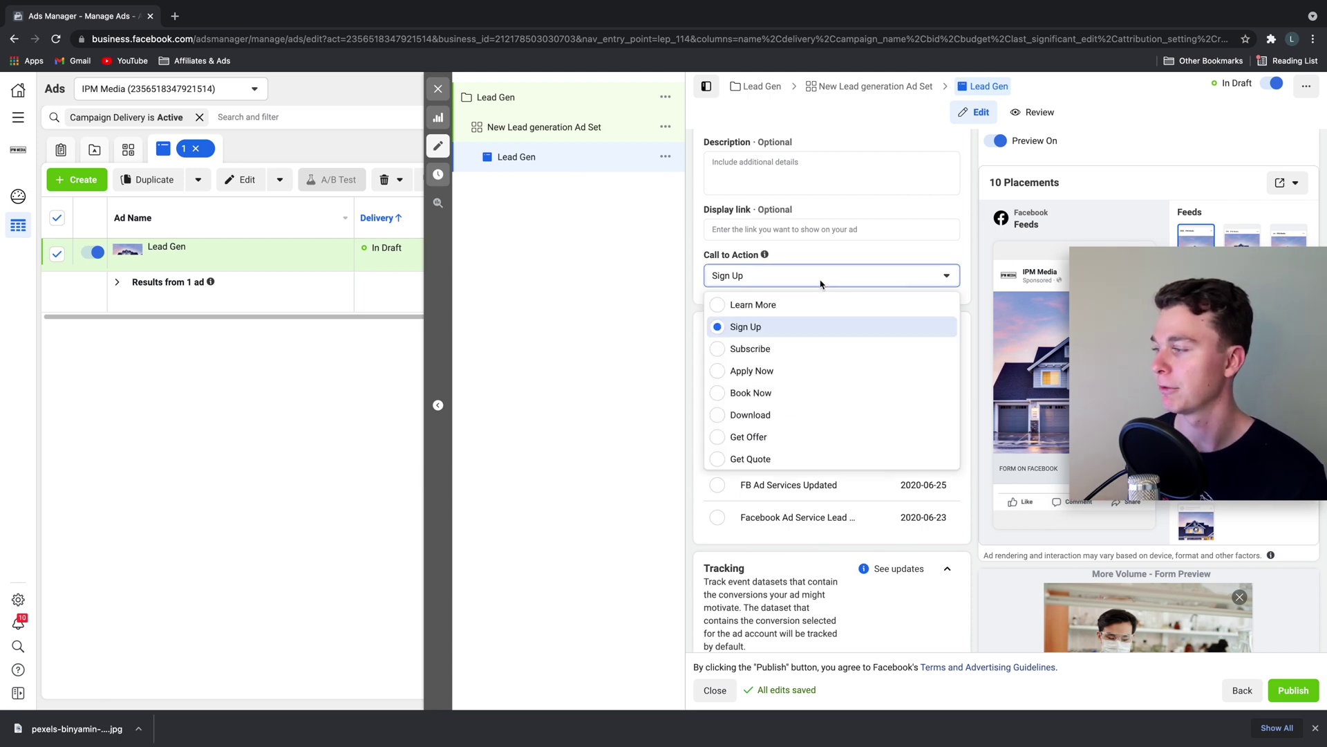
{"action": "left_click", "coordinate": [622, 355]}
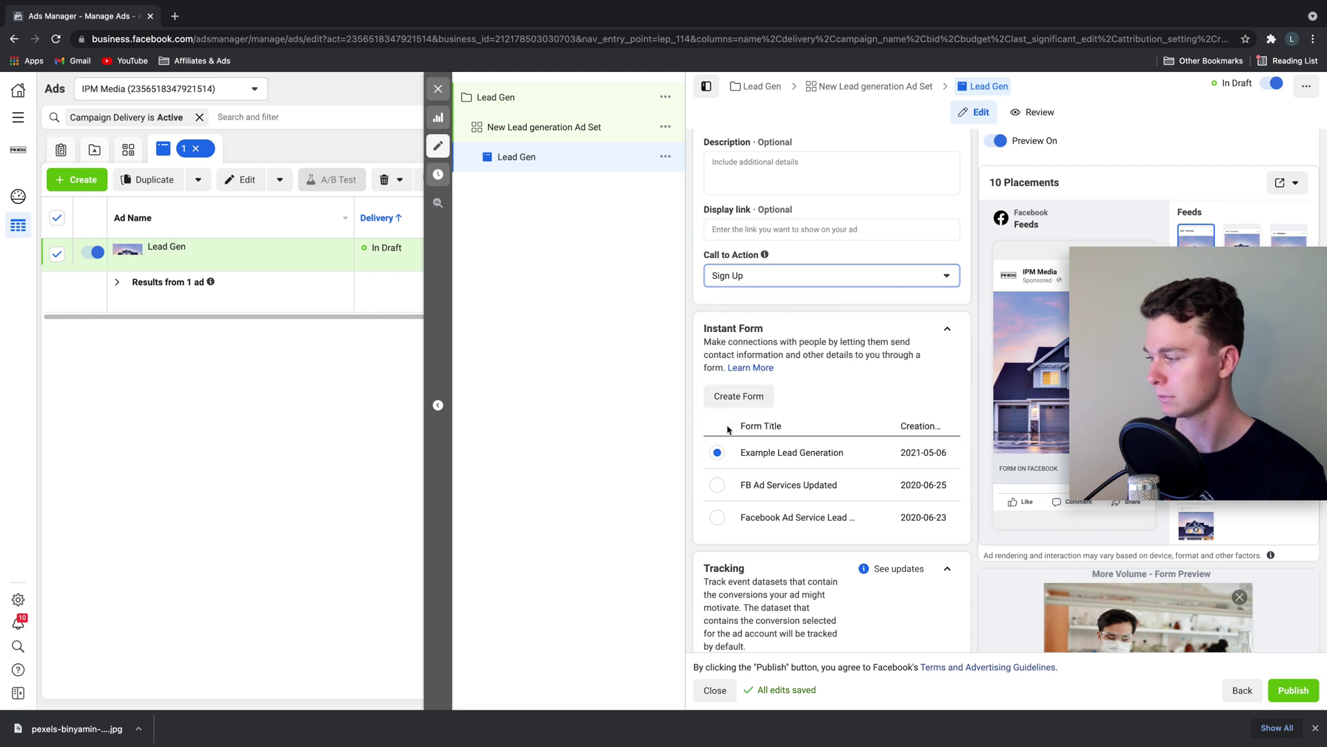
Create an instant form named 'Real estate Lead Gen' with the More Volume form type.
{"action": "left_click", "coordinate": [738, 396]}
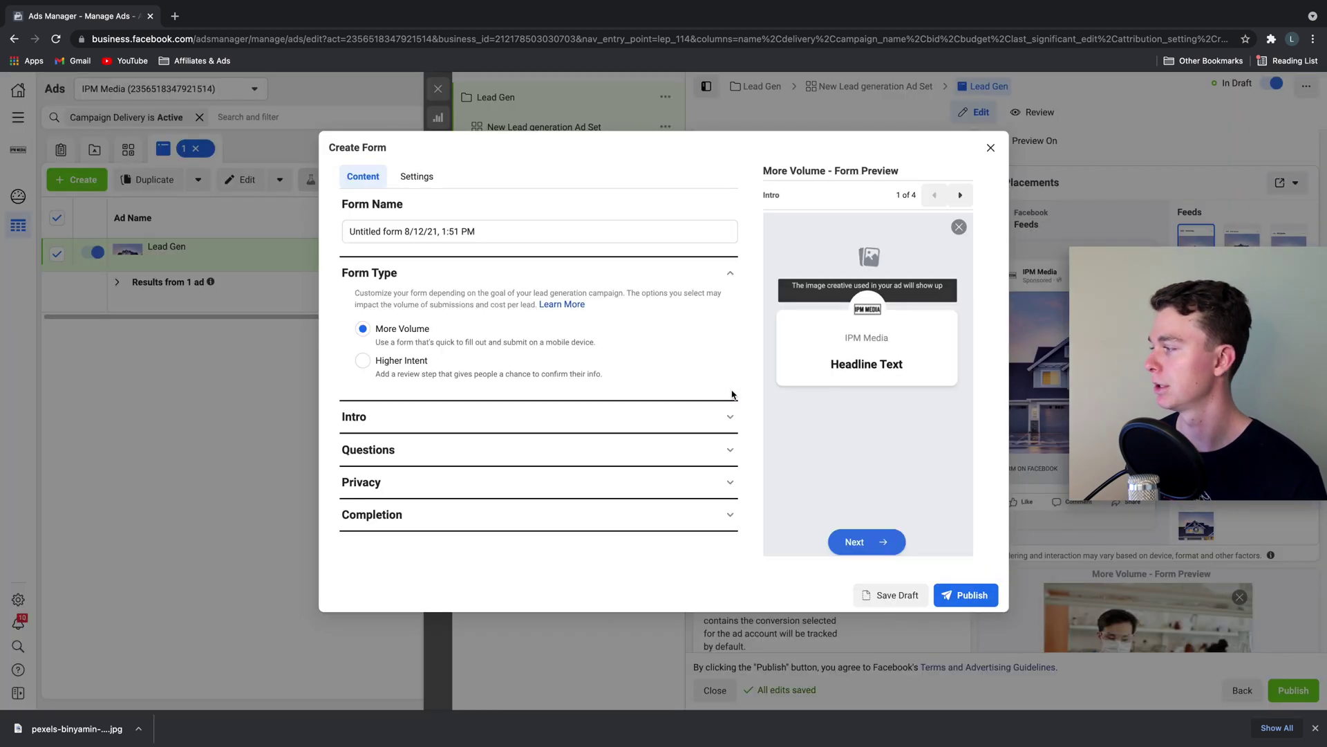
{"action": "triple_click", "coordinate": [519, 231]}
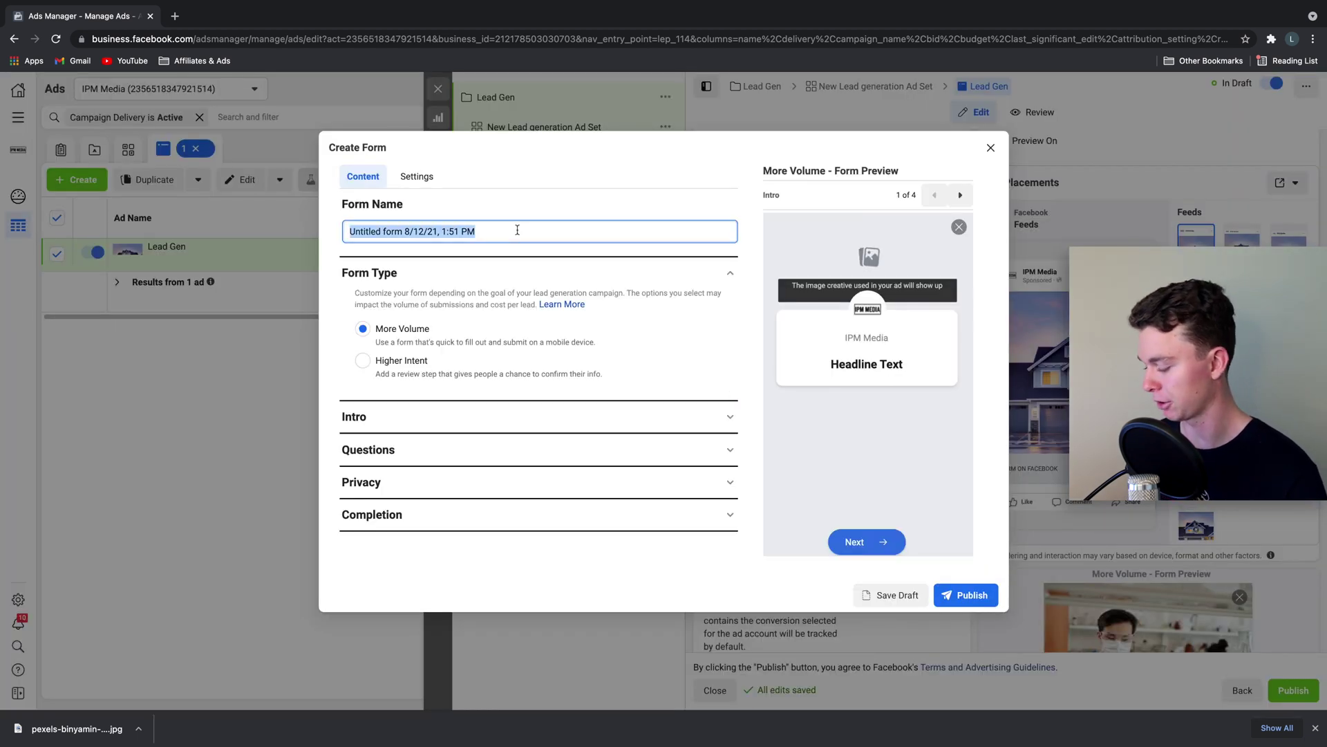
{"action": "type", "text": "Real estate Lead Gen"}
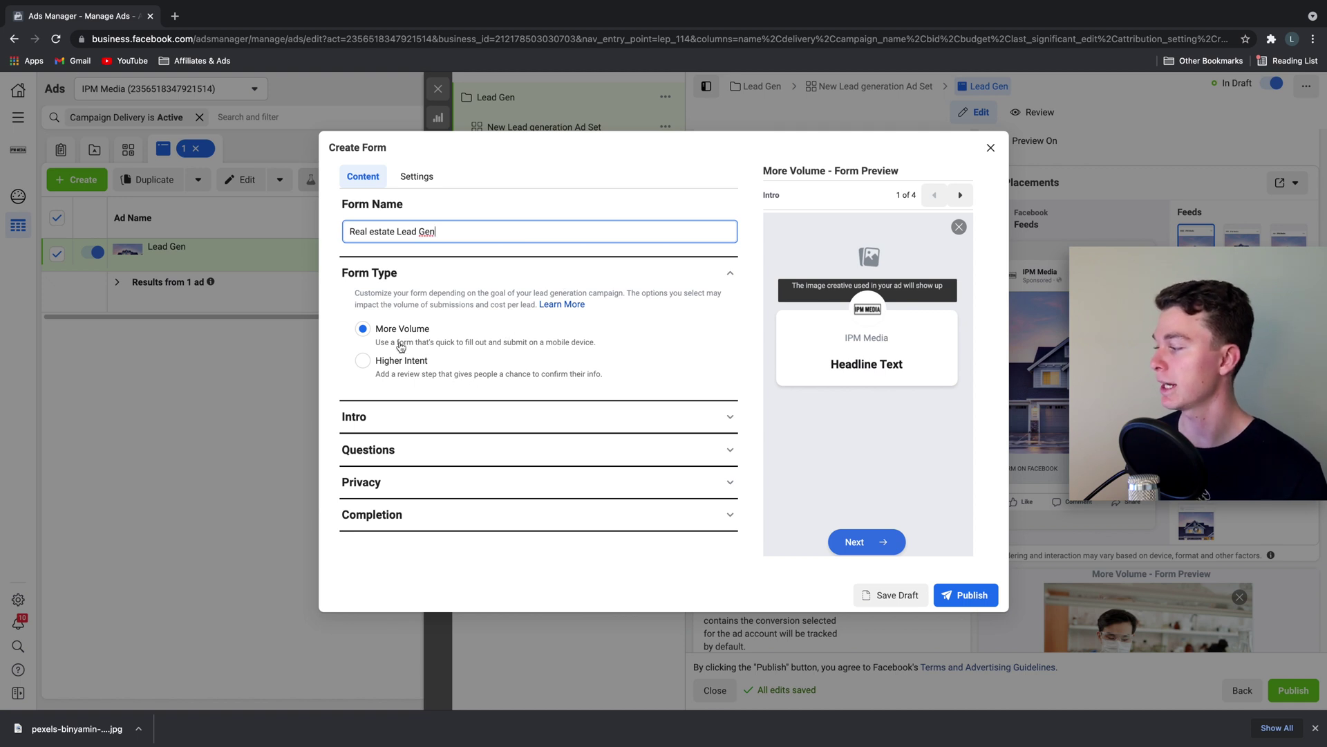
{"action": "left_click", "coordinate": [364, 361]}
{"action": "left_click", "coordinate": [364, 332]}
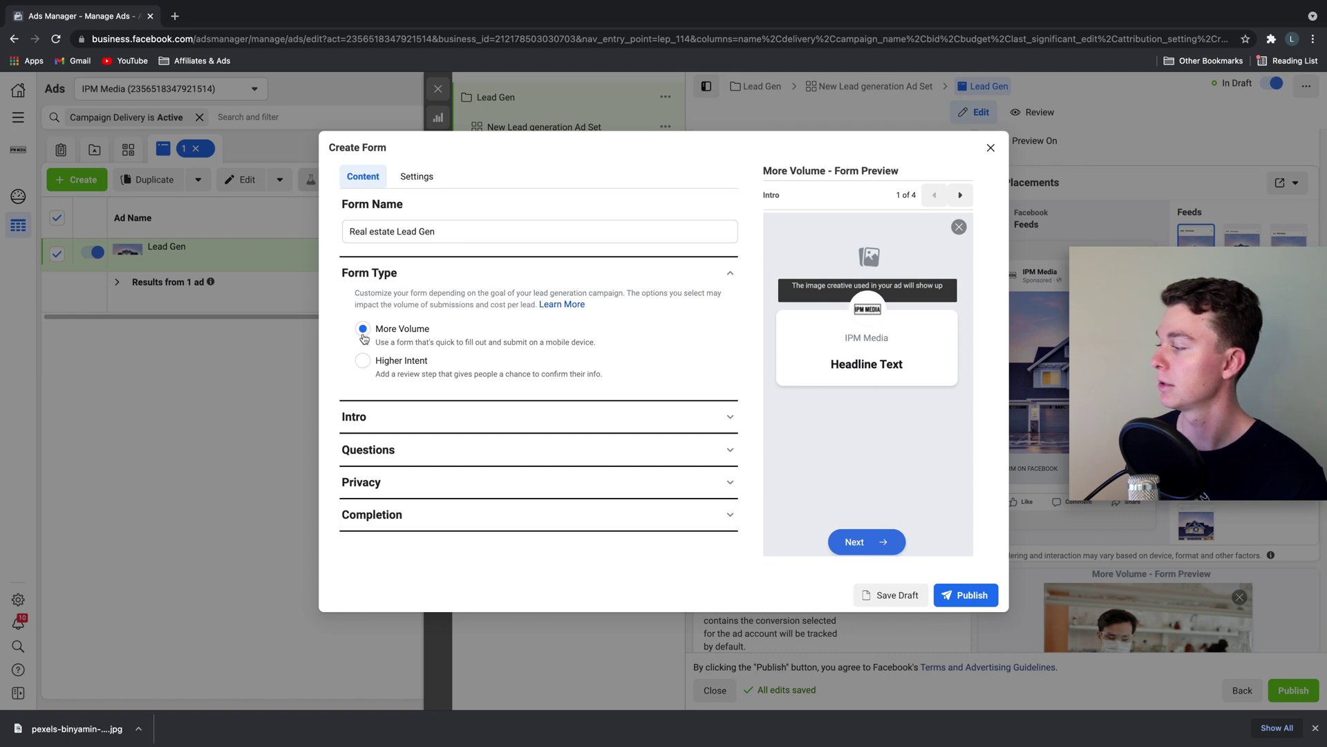
{"action": "left_click", "coordinate": [508, 416]}
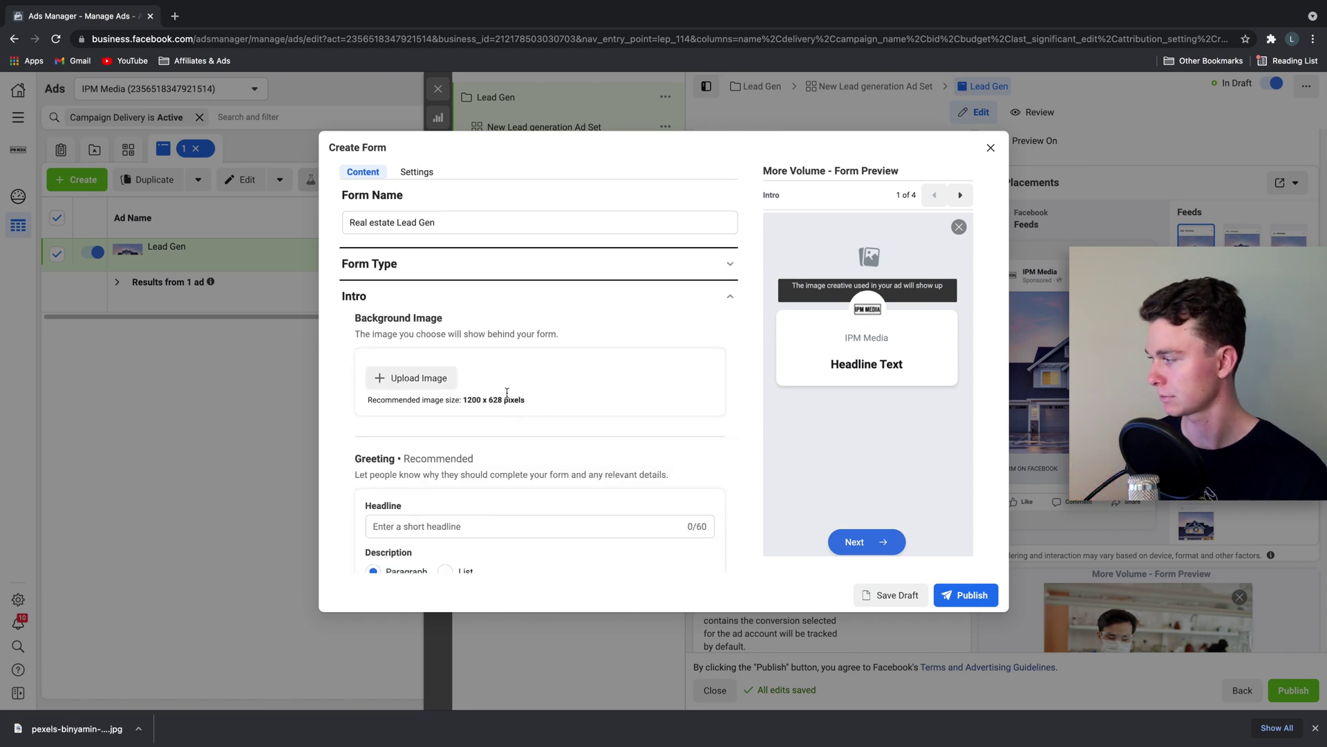
Upload the house photo as the instant form's background image.
{"action": "left_click", "coordinate": [455, 385]}
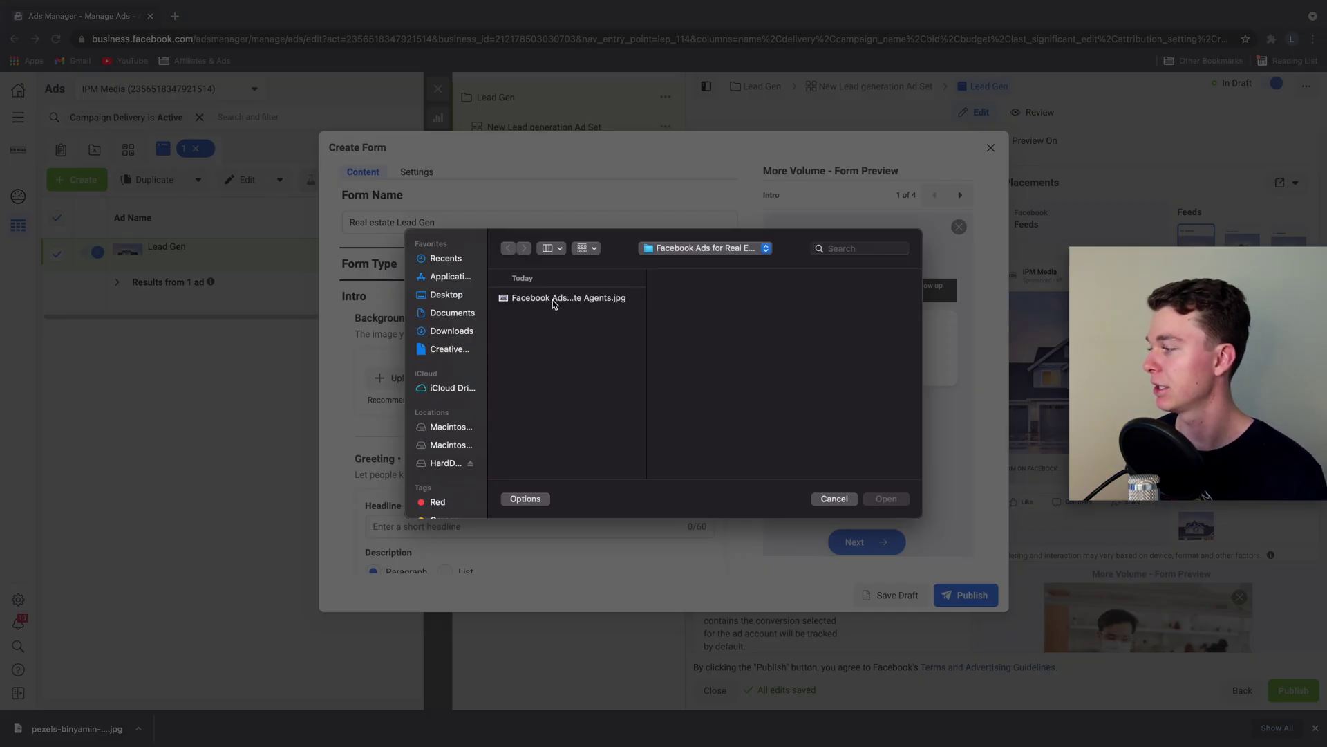
{"action": "double_click", "coordinate": [554, 302]}
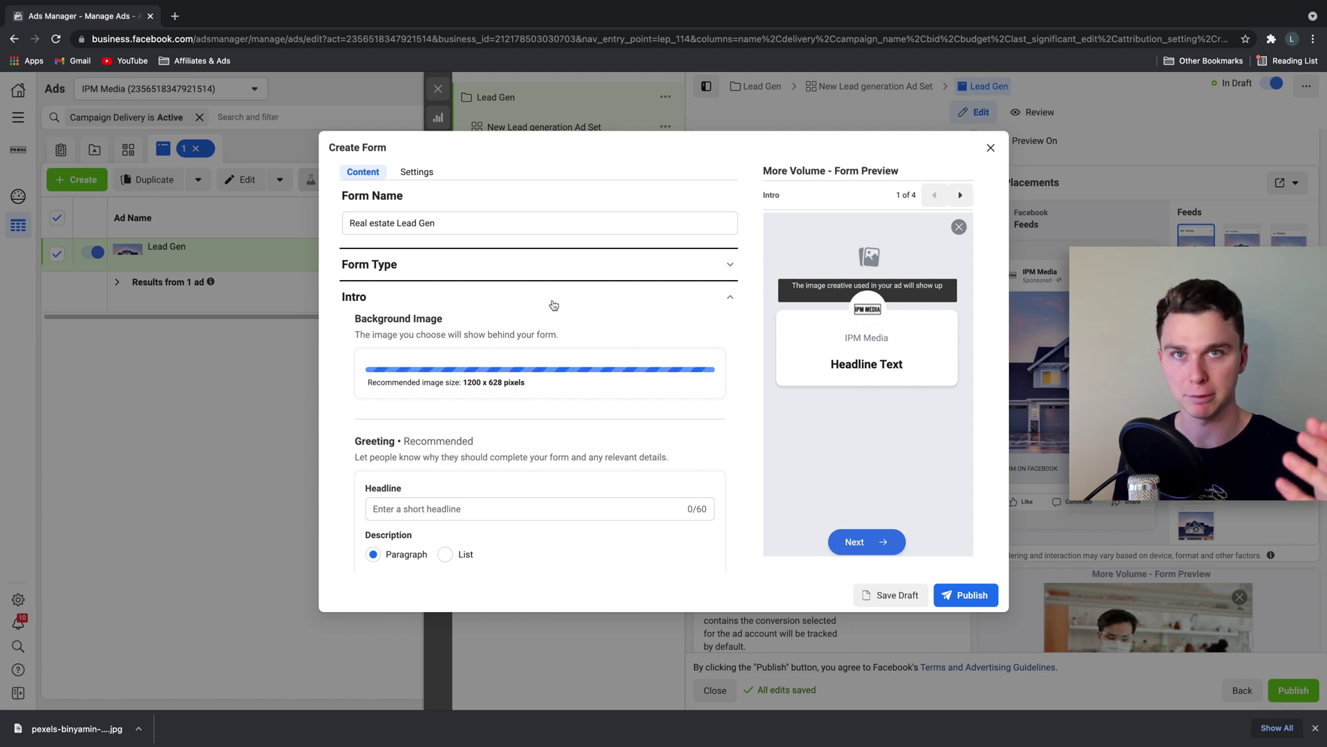
{"action": "scroll", "coordinate": [553, 305], "scroll_direction": "down", "scroll_amount": 3}
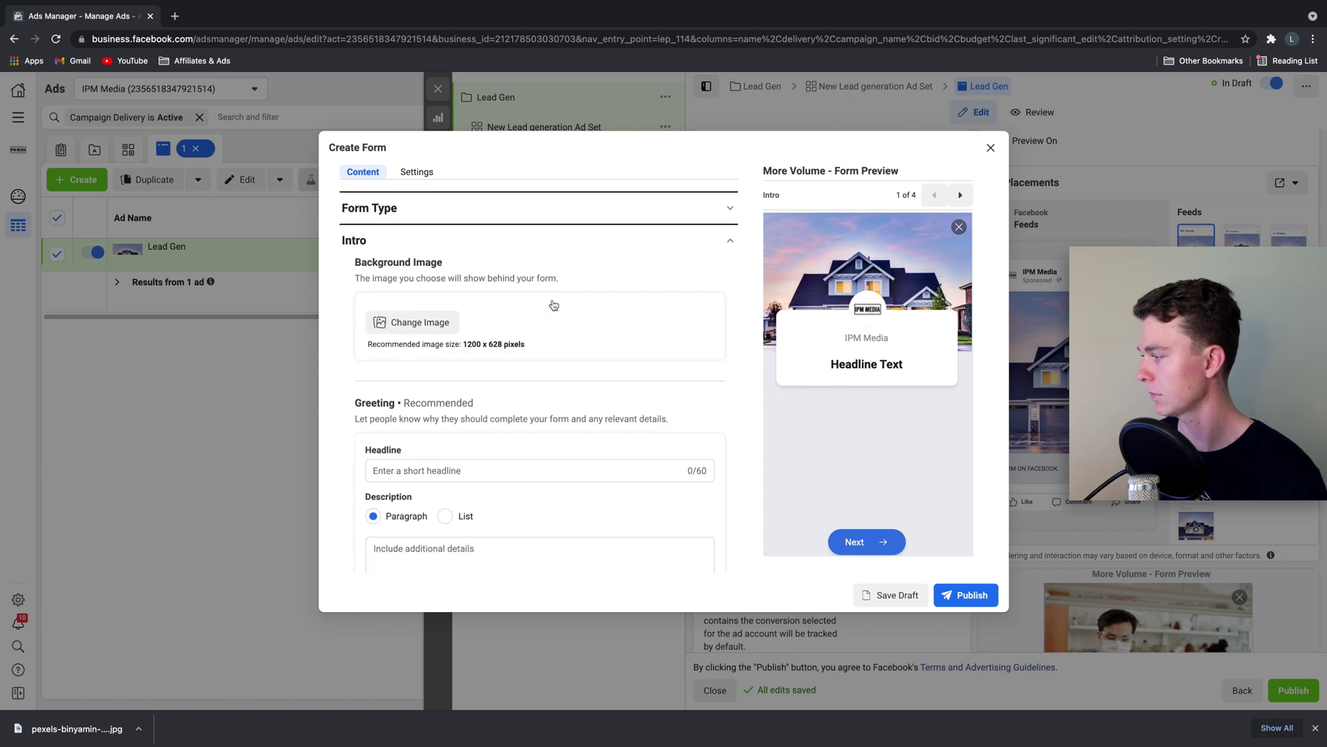
Draft the greeting headline 'Do you want to sell your house? Speak to us for a free consu'.
{"action": "left_click", "coordinate": [516, 361]}
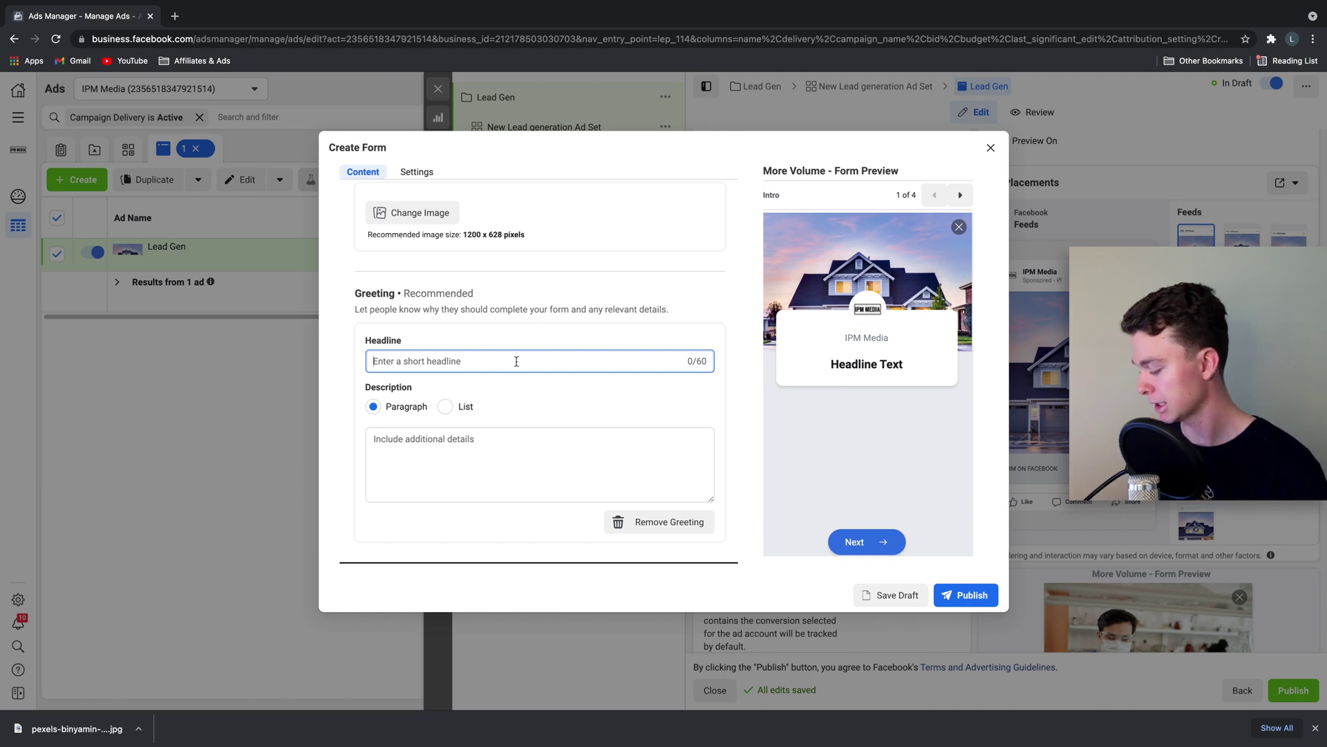
{"action": "type", "text": "Do"}
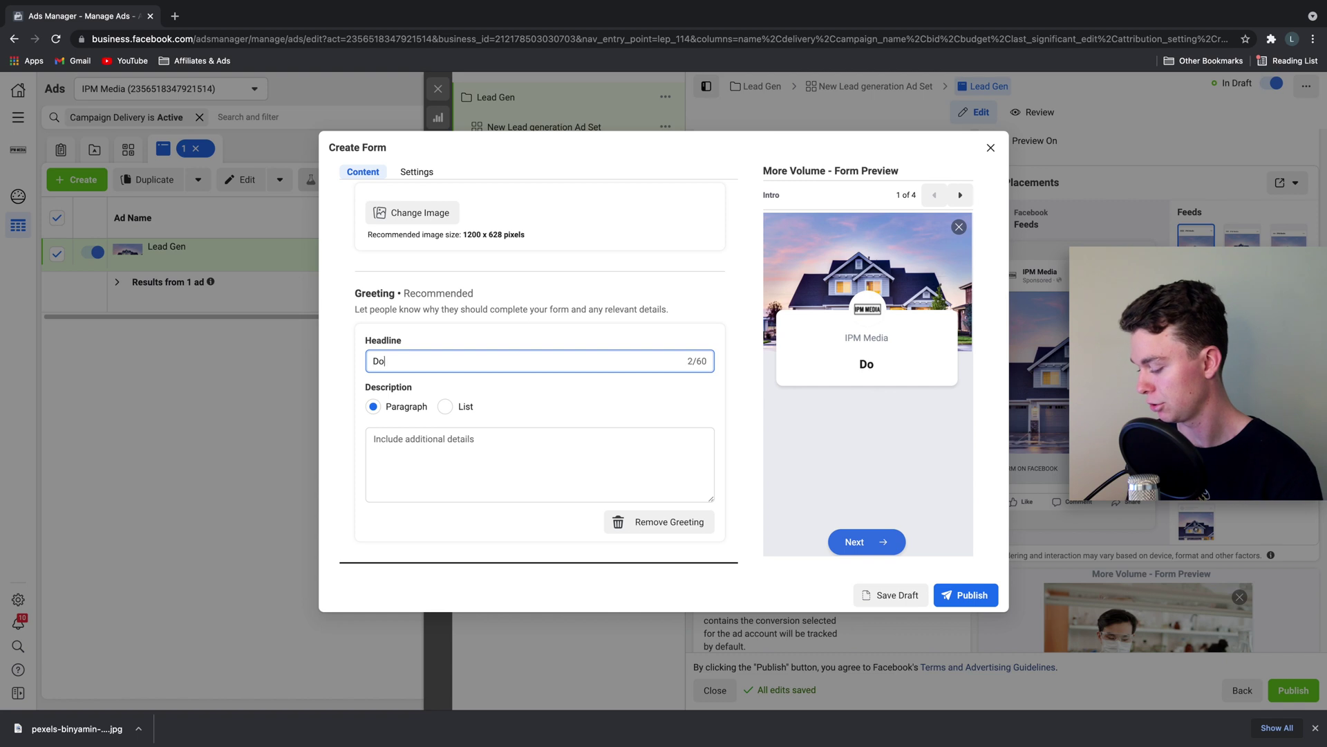
{"action": "type", "text": " you want to sek"}
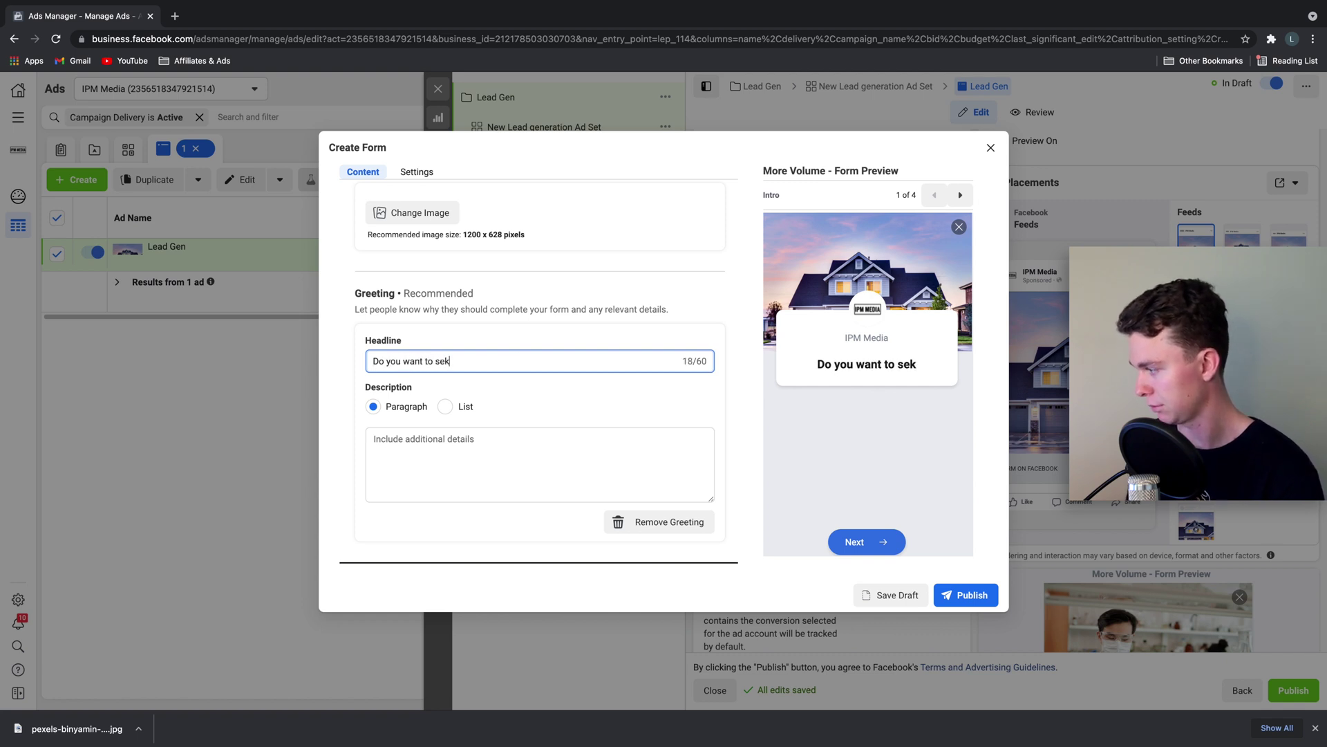
{"action": "key", "text": "BackSpace"}
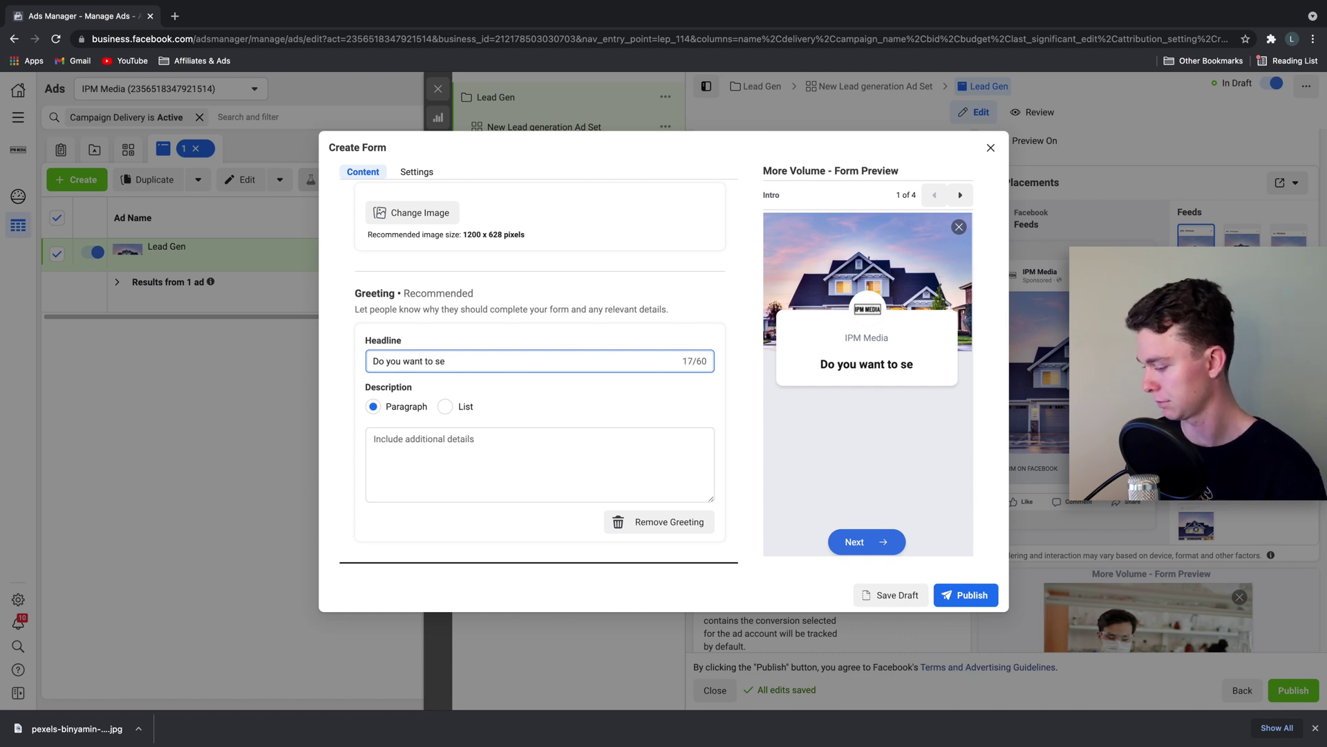
{"action": "type", "text": "ll your houses"}
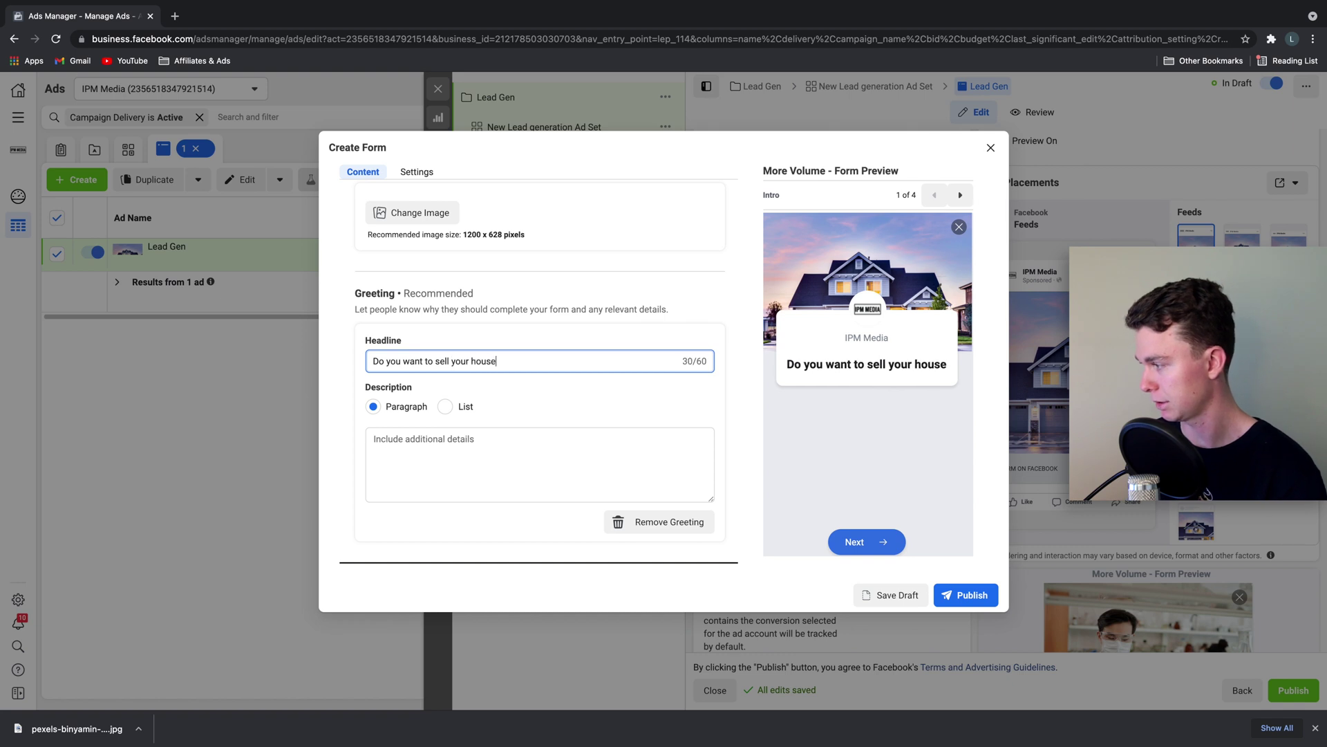
{"action": "key", "text": "BackSpace"}
{"action": "type", "text": "? "}
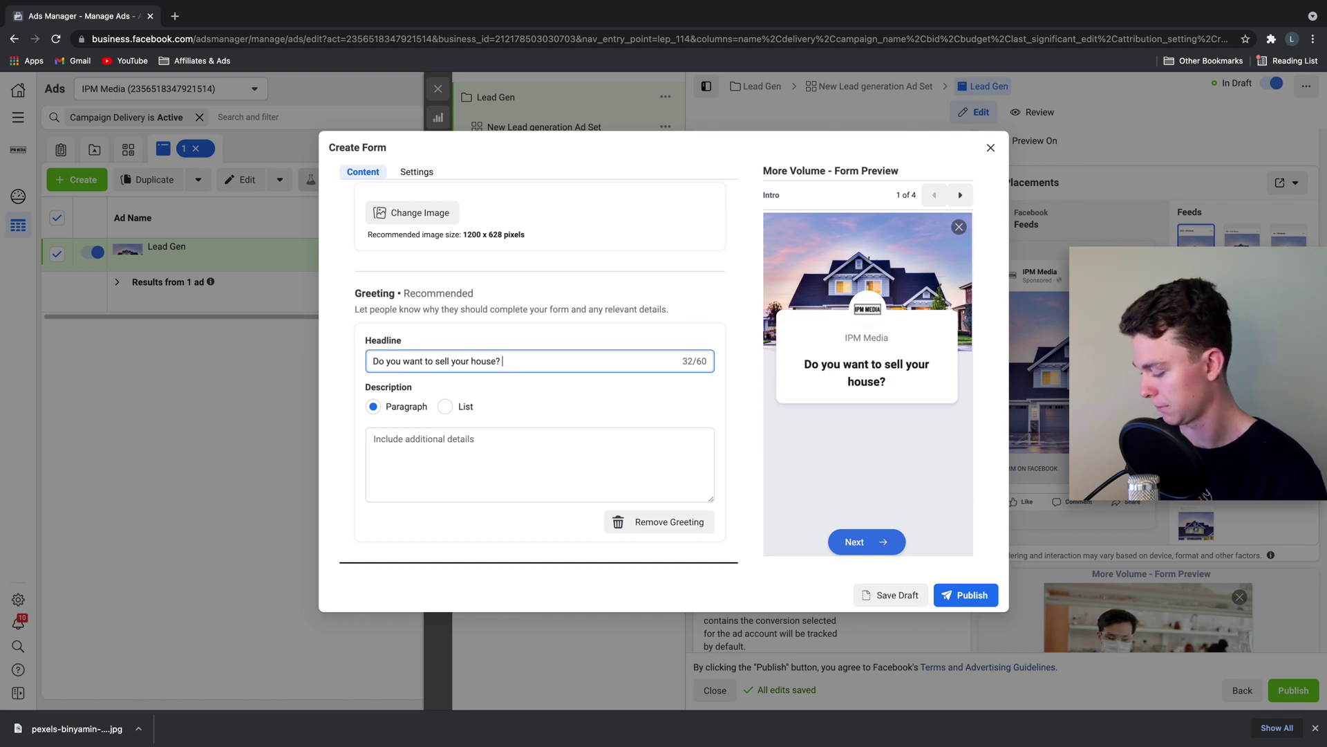
{"action": "type", "text": "Speka"}
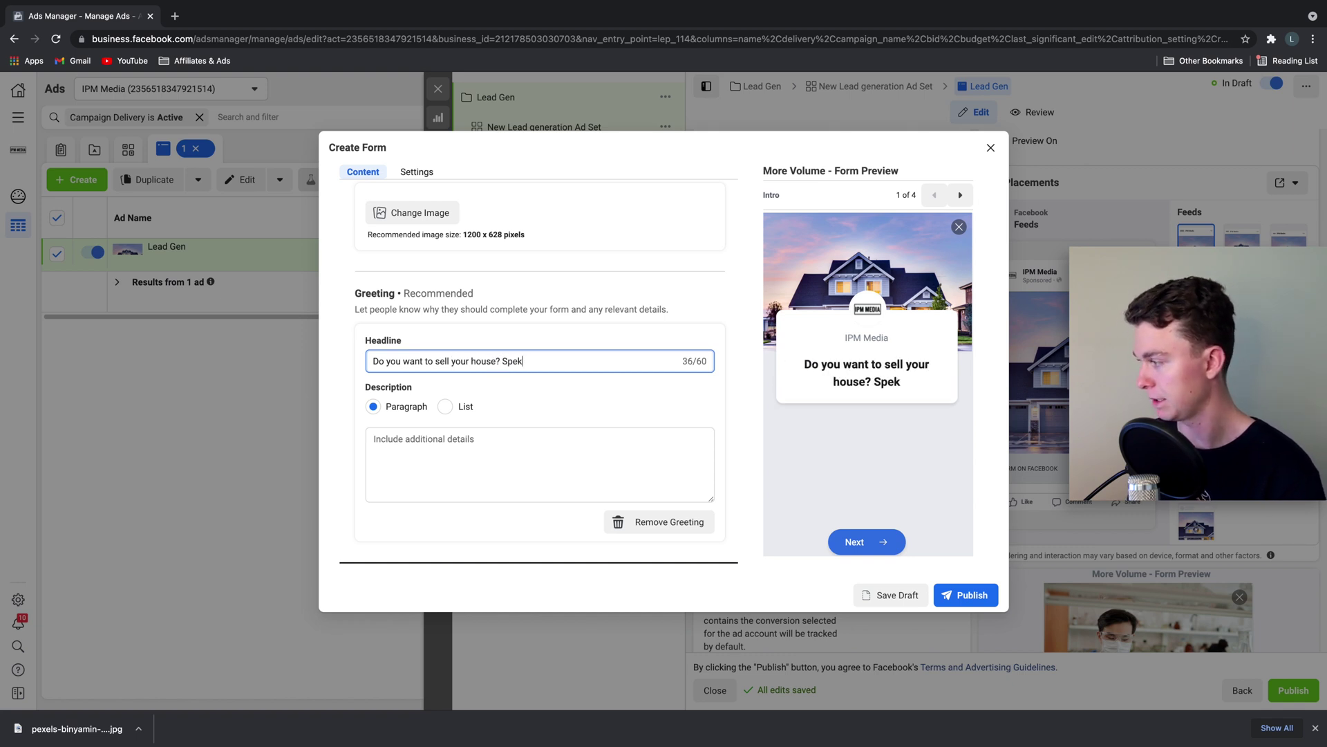
{"action": "key", "text": "BackSpace"}
{"action": "key", "text": "BackSpace"}
{"action": "type", "text": "ak to us for "}
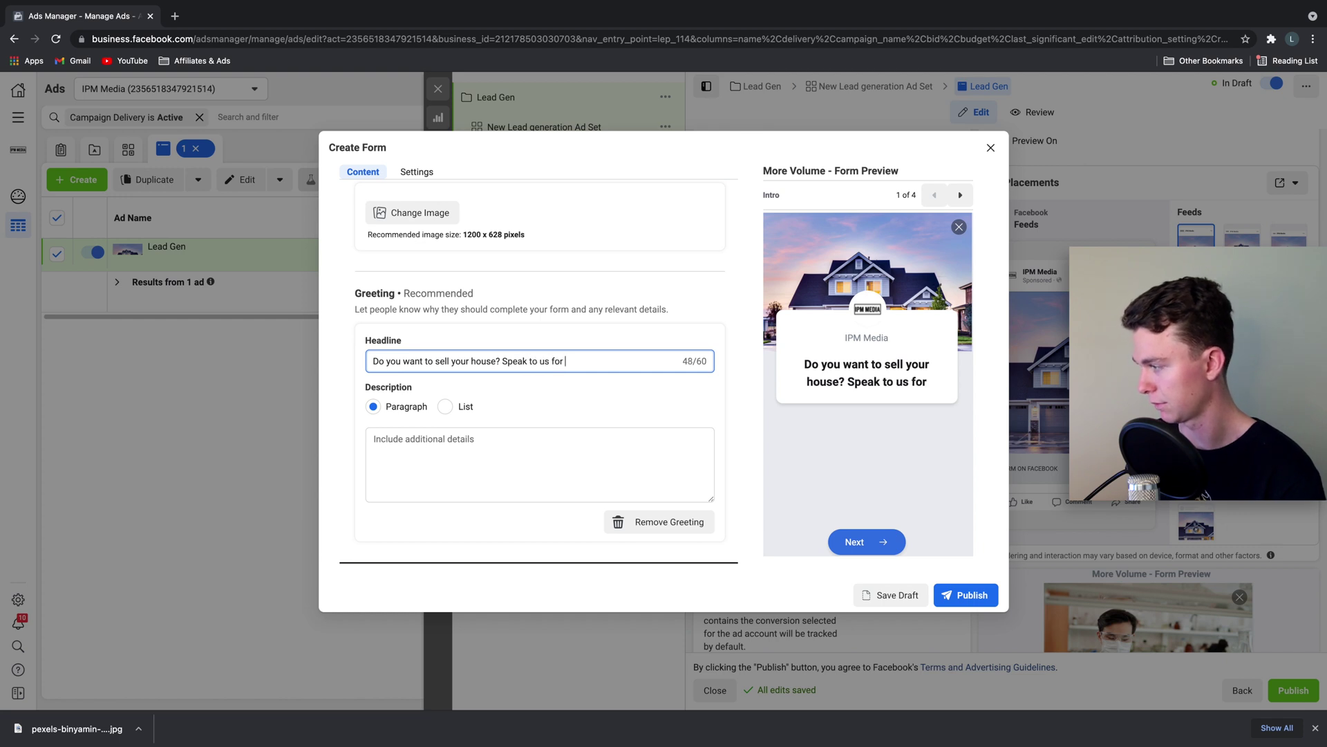
{"action": "type", "text": "a free C="}
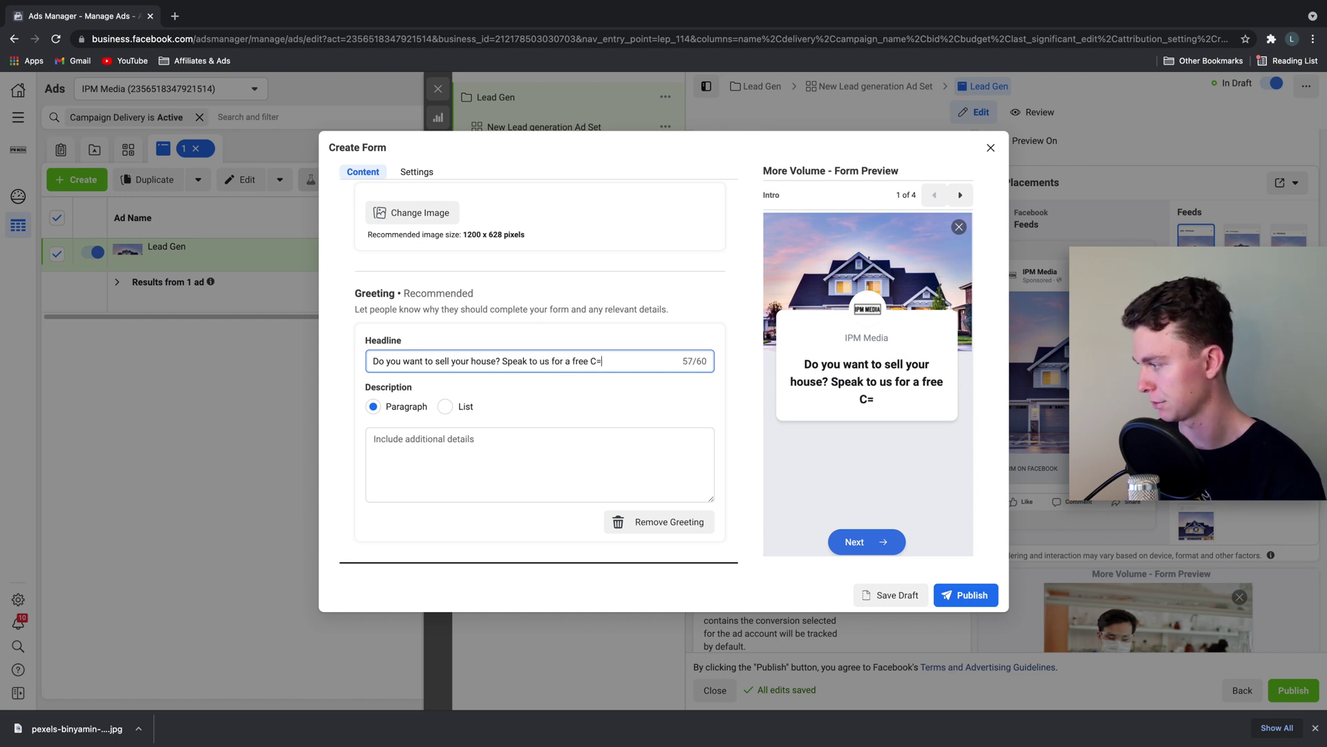
{"action": "key", "text": "BackSpace"}
{"action": "key", "text": "BackSpace"}
{"action": "type", "text": "co"}
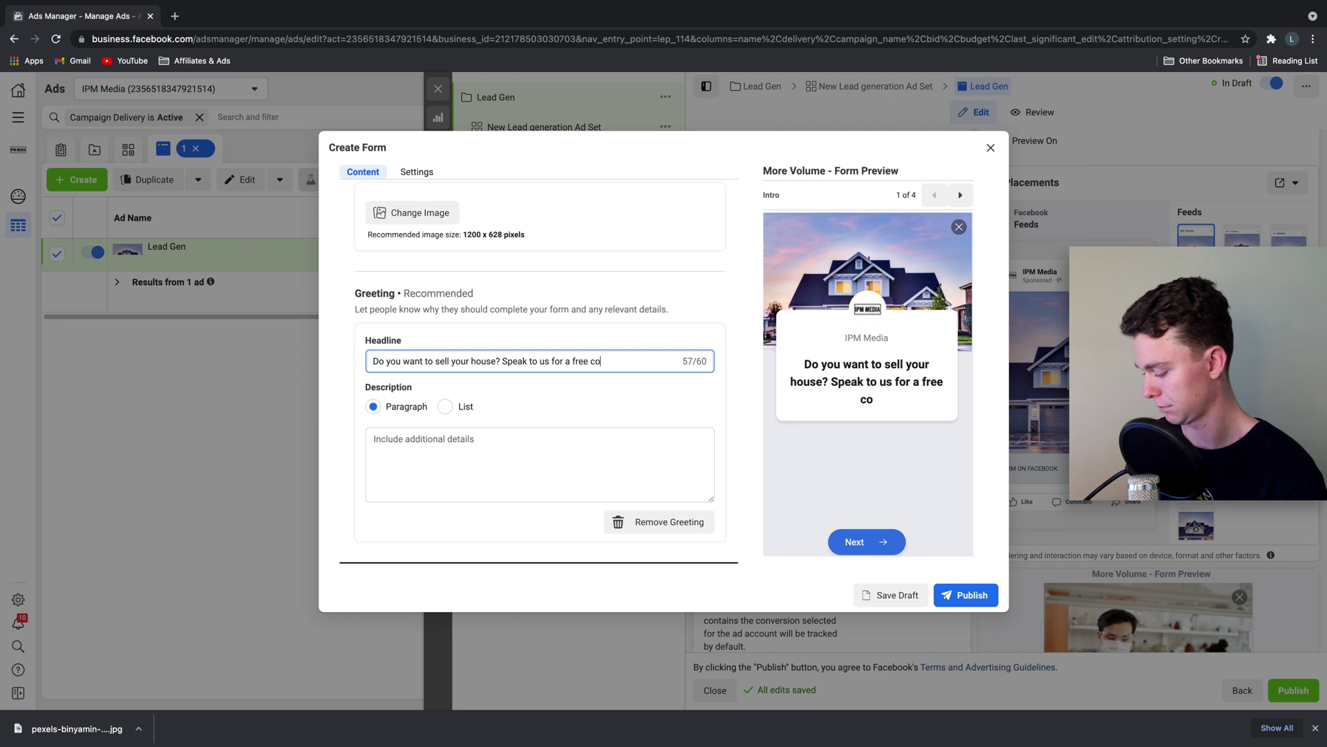
{"action": "type", "text": "nsu"}
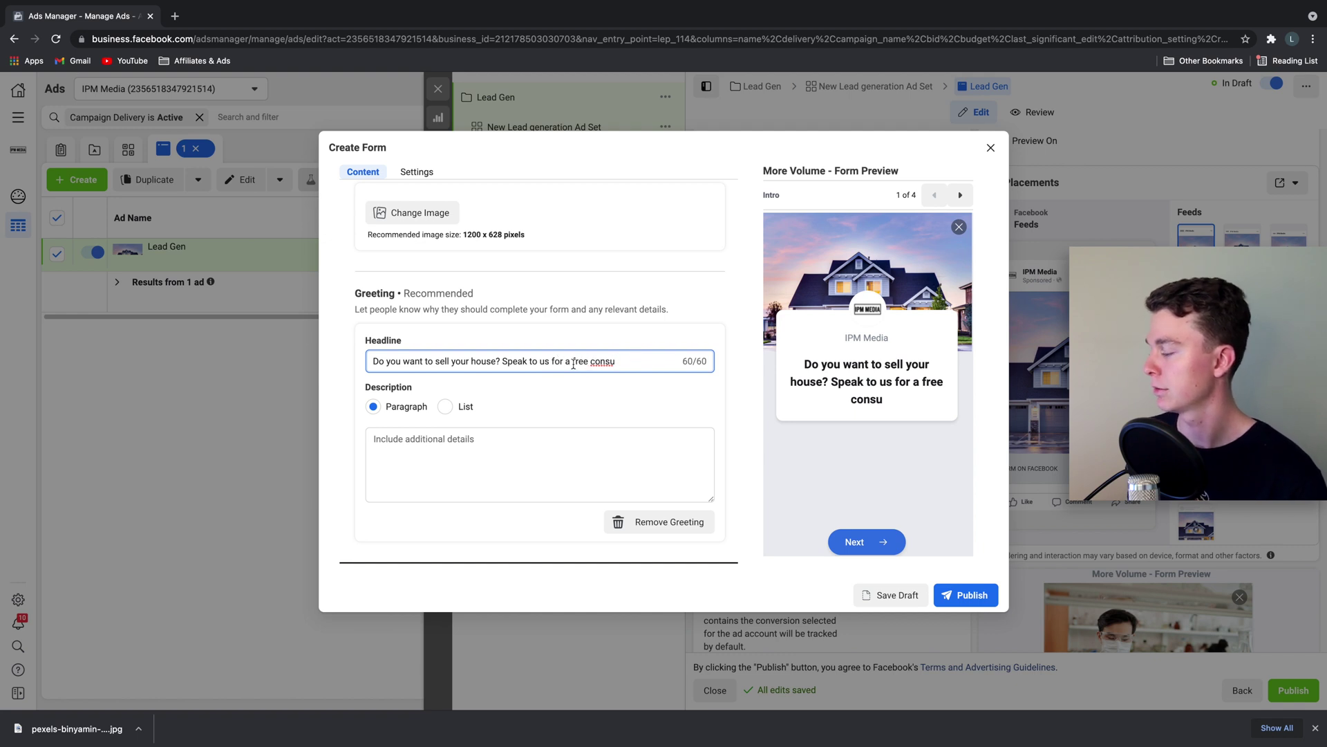
Revise the headline to 'Do you want to sell your house? Organise a free Consult!'.
{"action": "left_click_drag", "start_coordinate": [562, 361], "coordinate": [498, 360]}
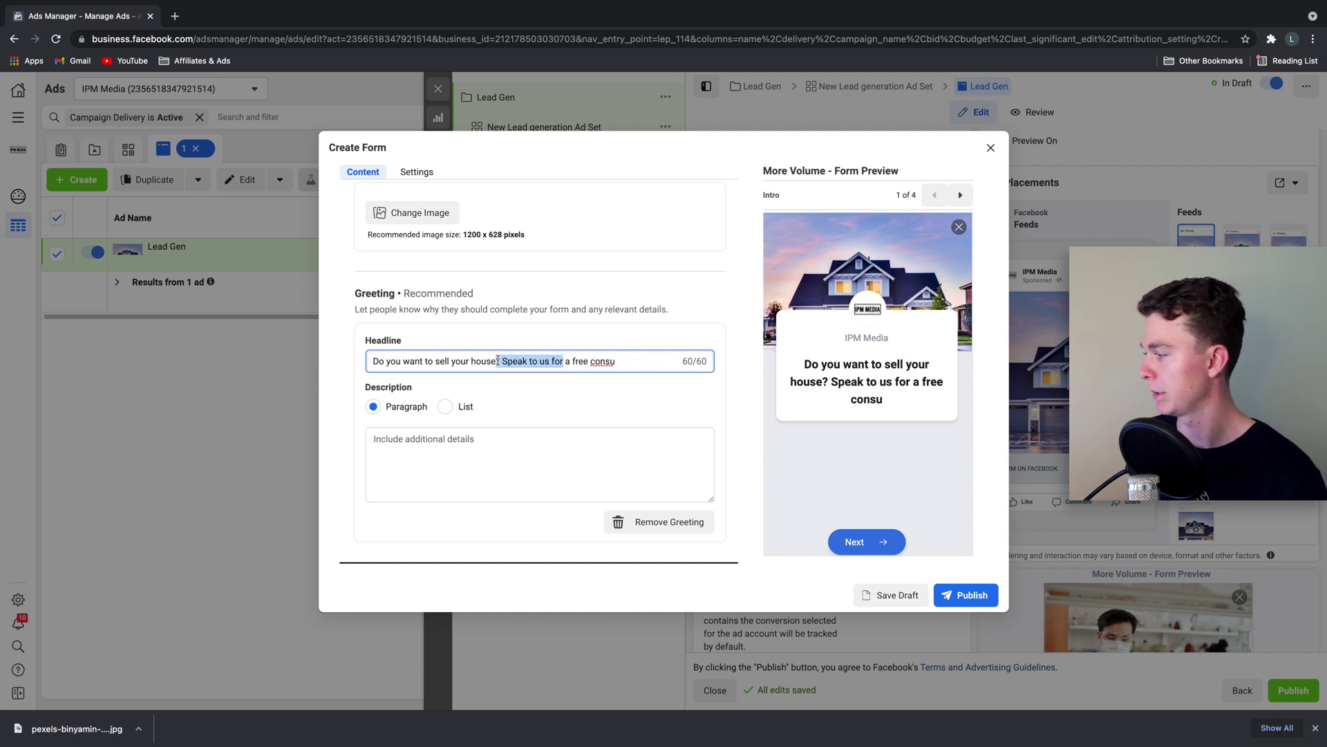
{"action": "type", "text": "Organise"}
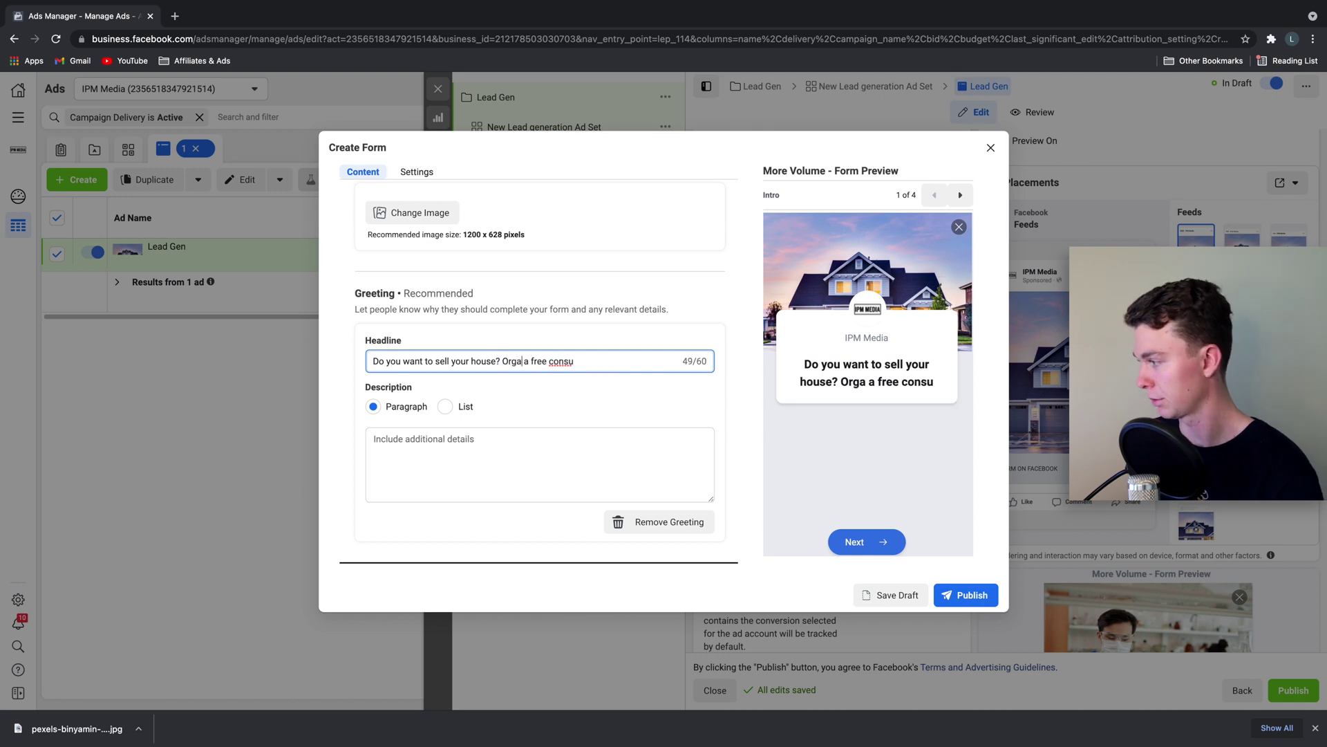
{"action": "key", "text": "BackSpace"}
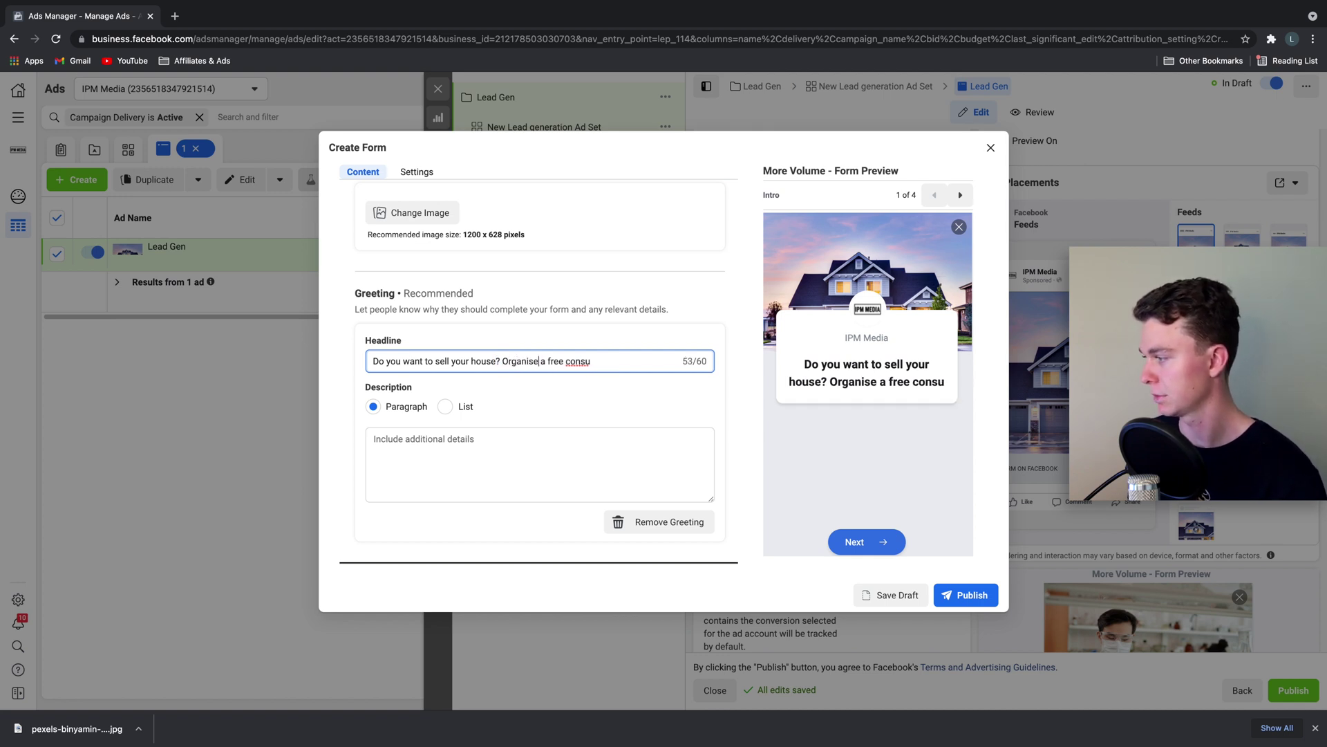
{"action": "type", "text": "l"}
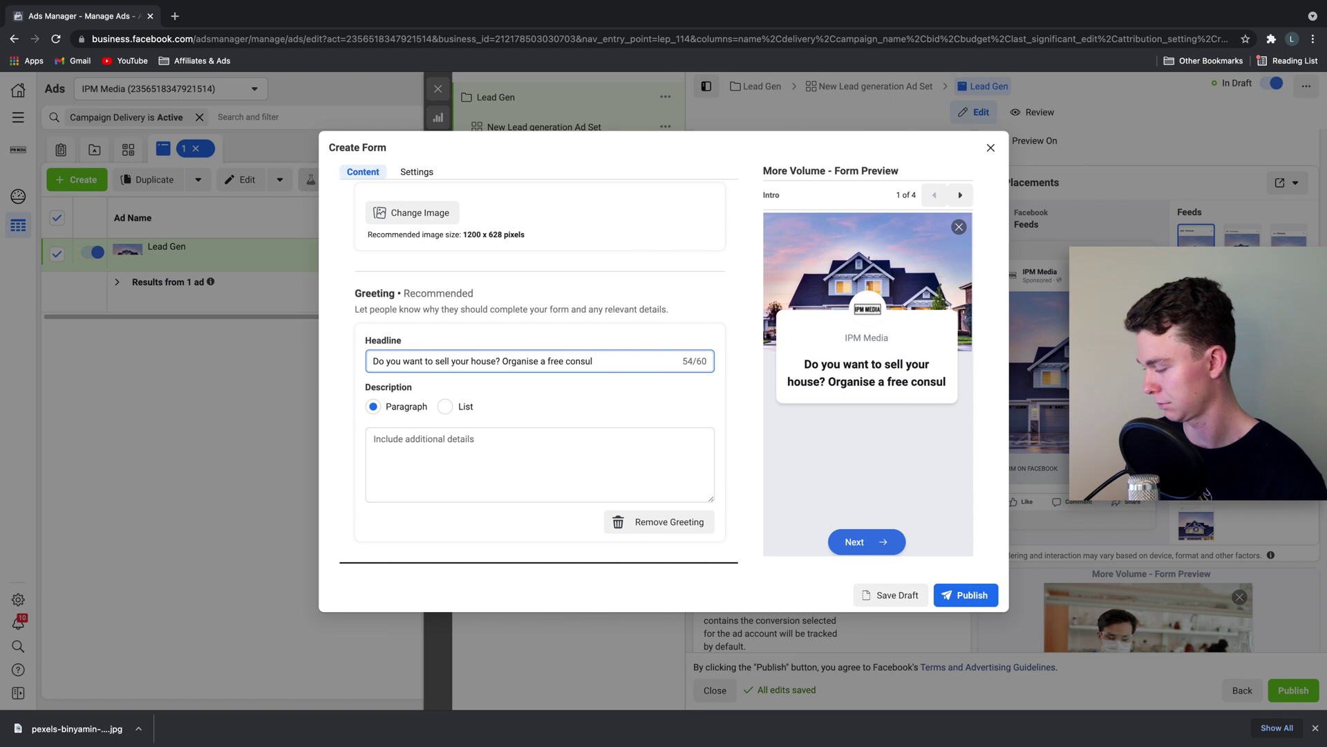
{"action": "type", "text": "t!"}
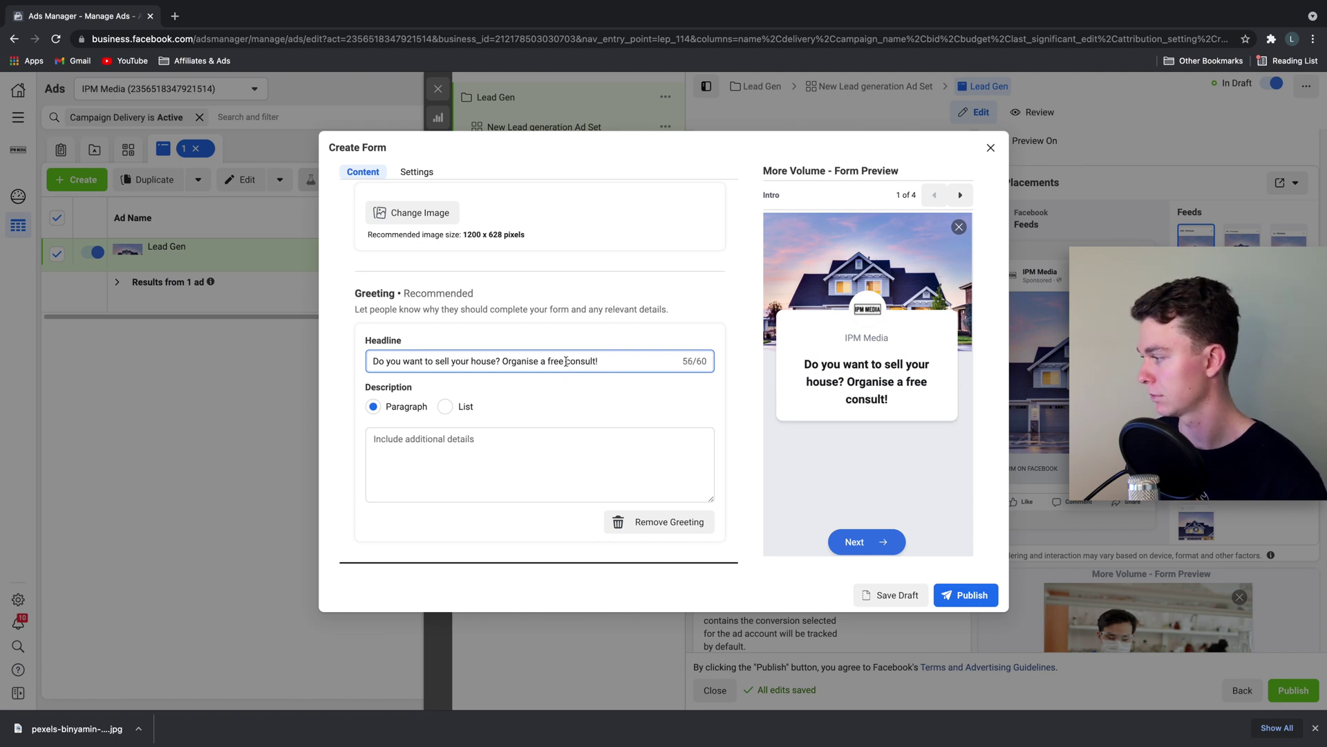
{"action": "left_click", "coordinate": [570, 361]}
{"action": "key", "text": "BackSpace"}
{"action": "type", "text": "C"}
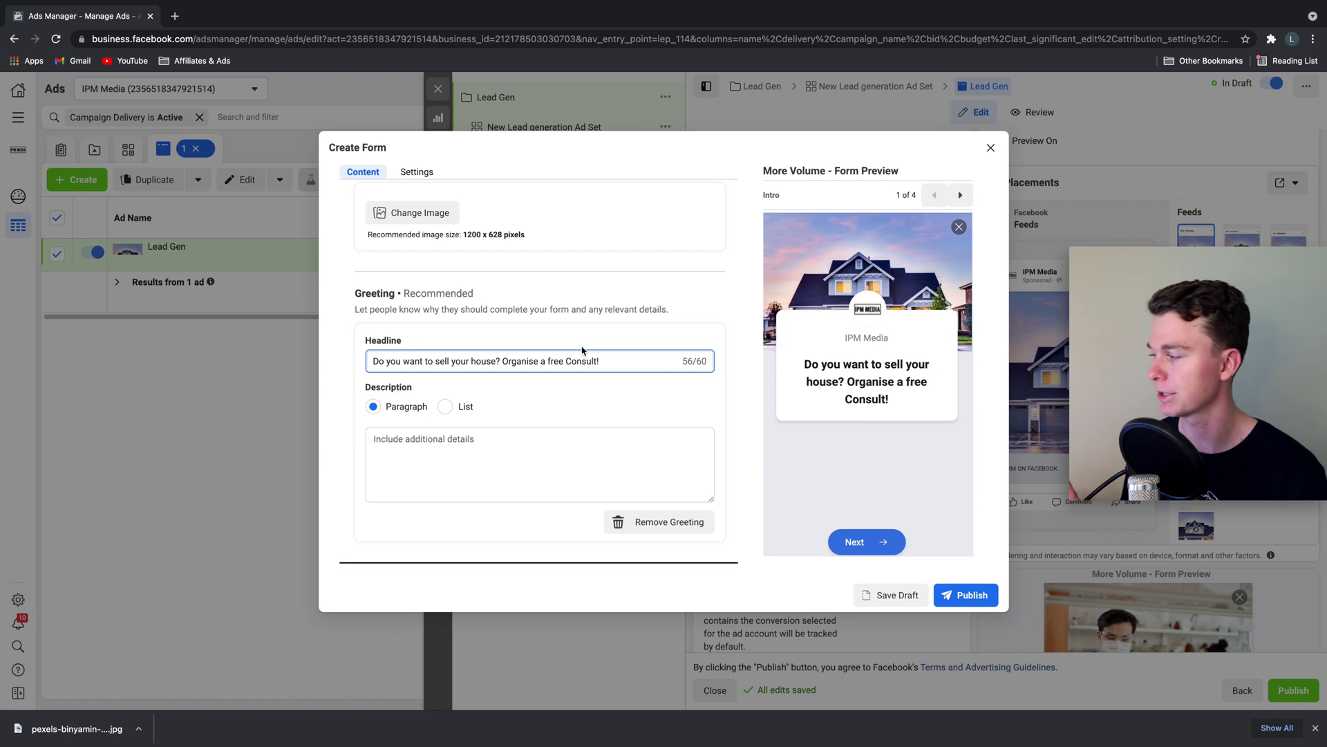
{"action": "scroll", "coordinate": [582, 351], "scroll_direction": "down", "scroll_amount": 1}
Write the greeting description about free consultations helping real estate owners understand their property's value.
{"action": "left_click", "coordinate": [527, 448]}
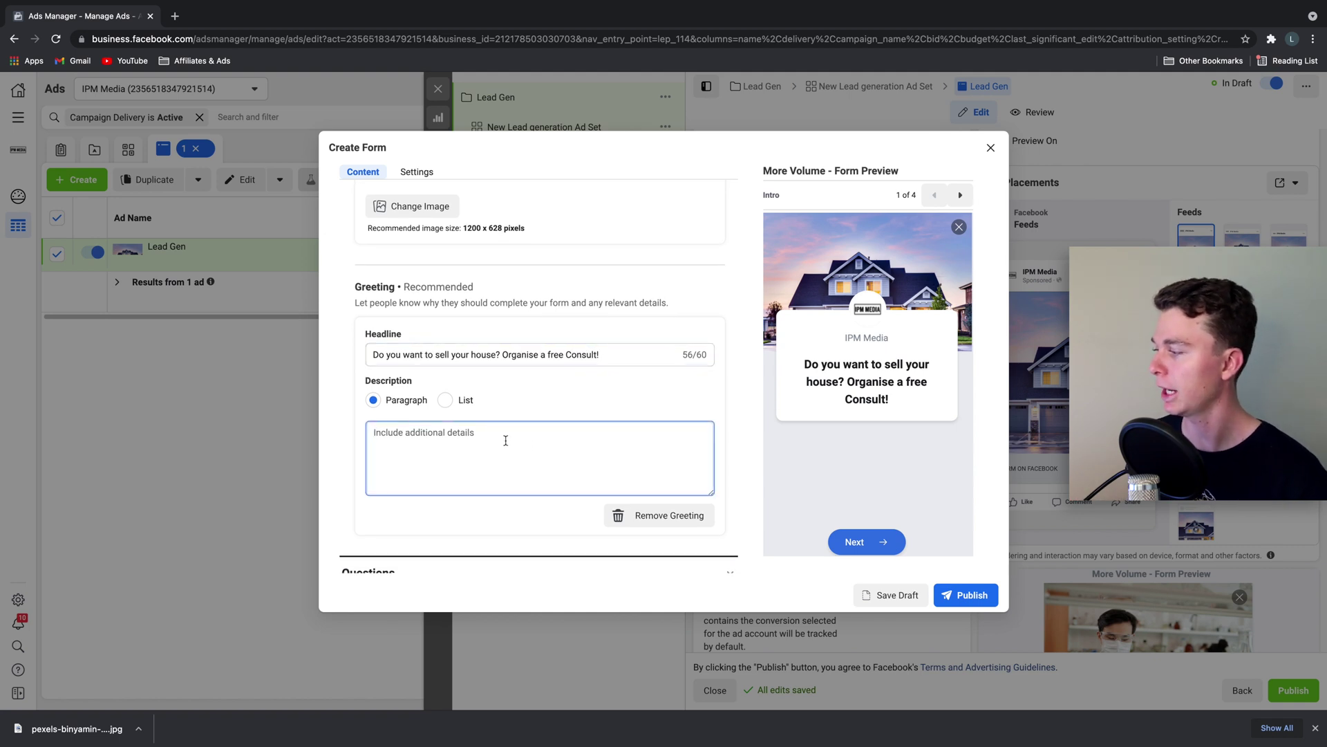
{"action": "type", "text": "We "}
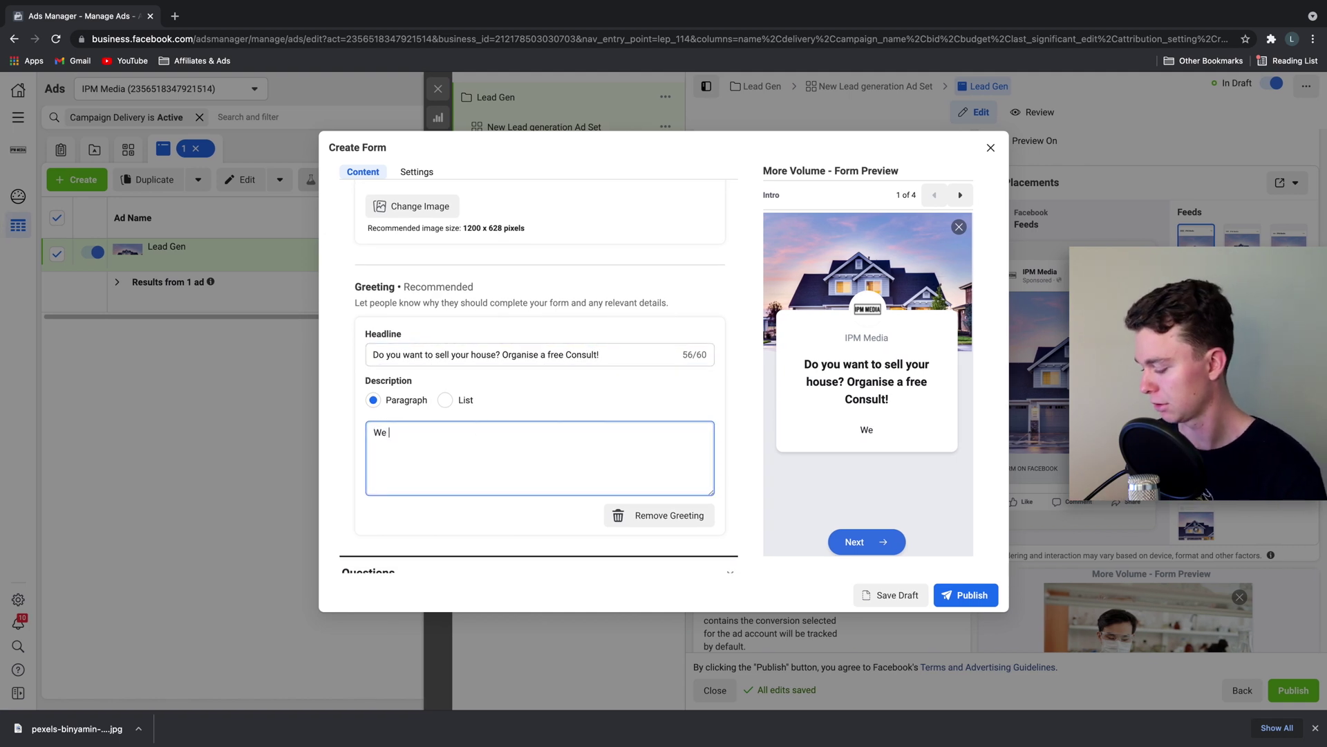
{"action": "type", "text": "real"}
{"action": "key", "text": "BackSpace"}
{"action": "key", "text": "BackSpace"}
{"action": "key", "text": "BackSpace"}
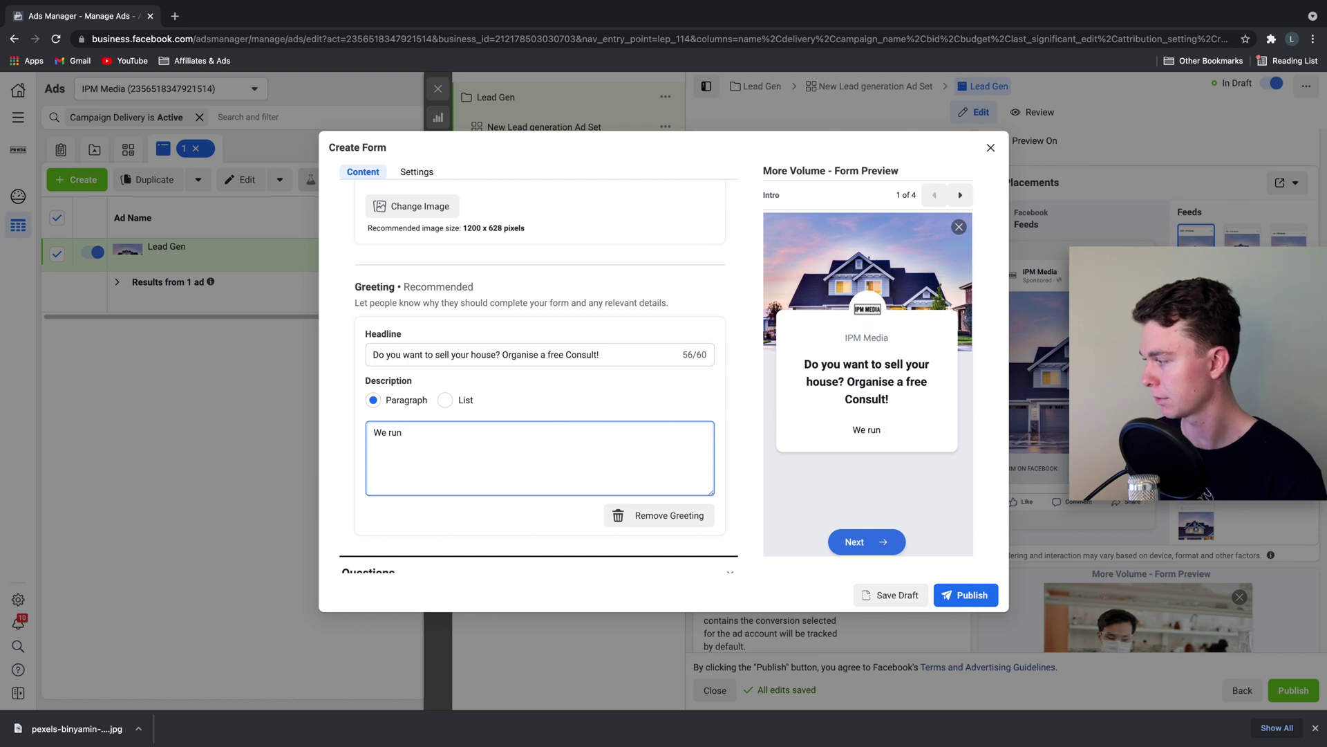
{"action": "type", "text": "un r"}
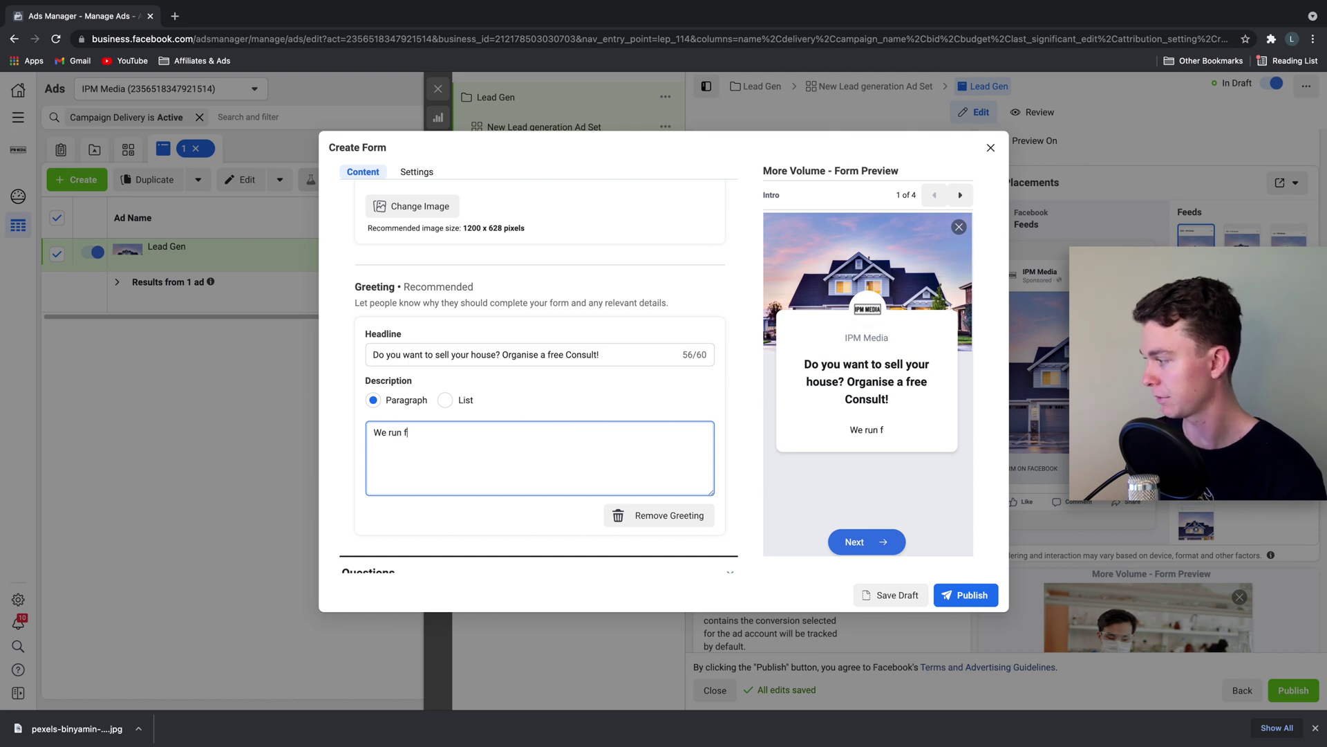
{"action": "type", "text": "ree consultati"}
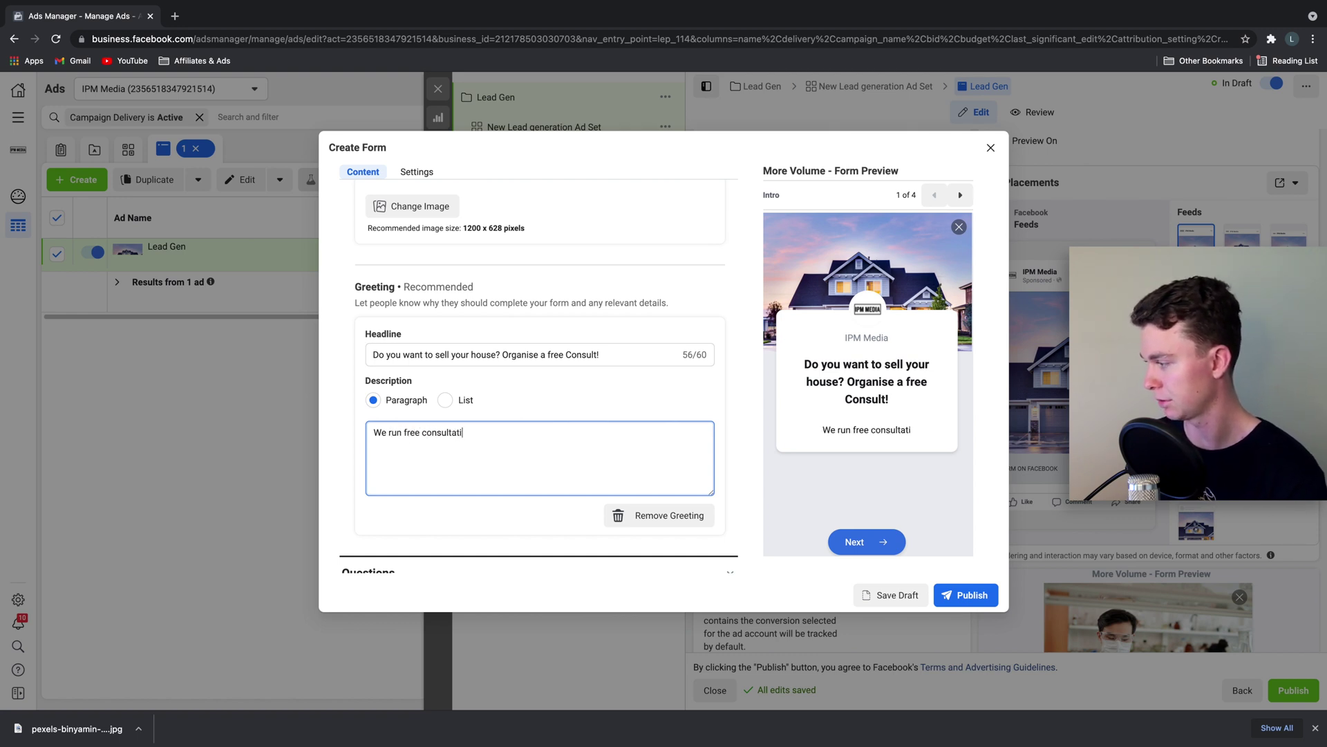
{"action": "type", "text": "ons with "}
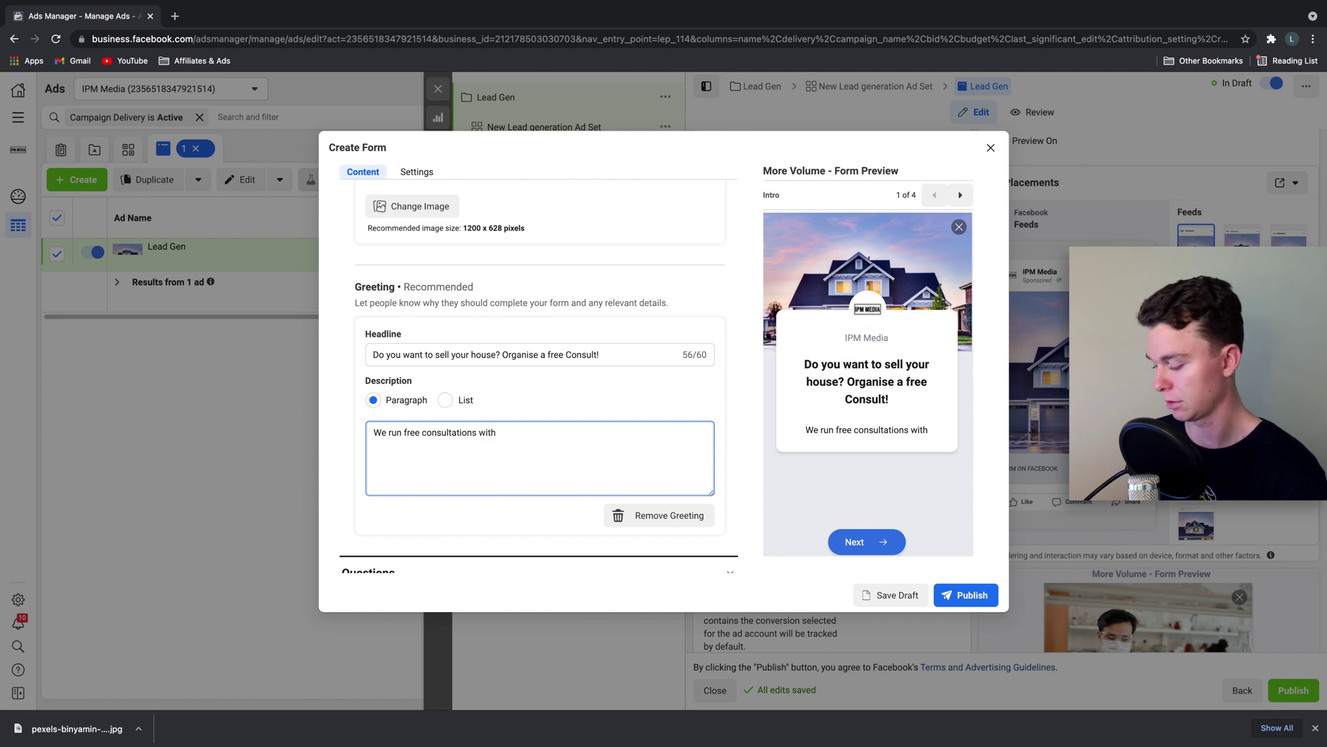
{"action": "type", "text": "realesta"}
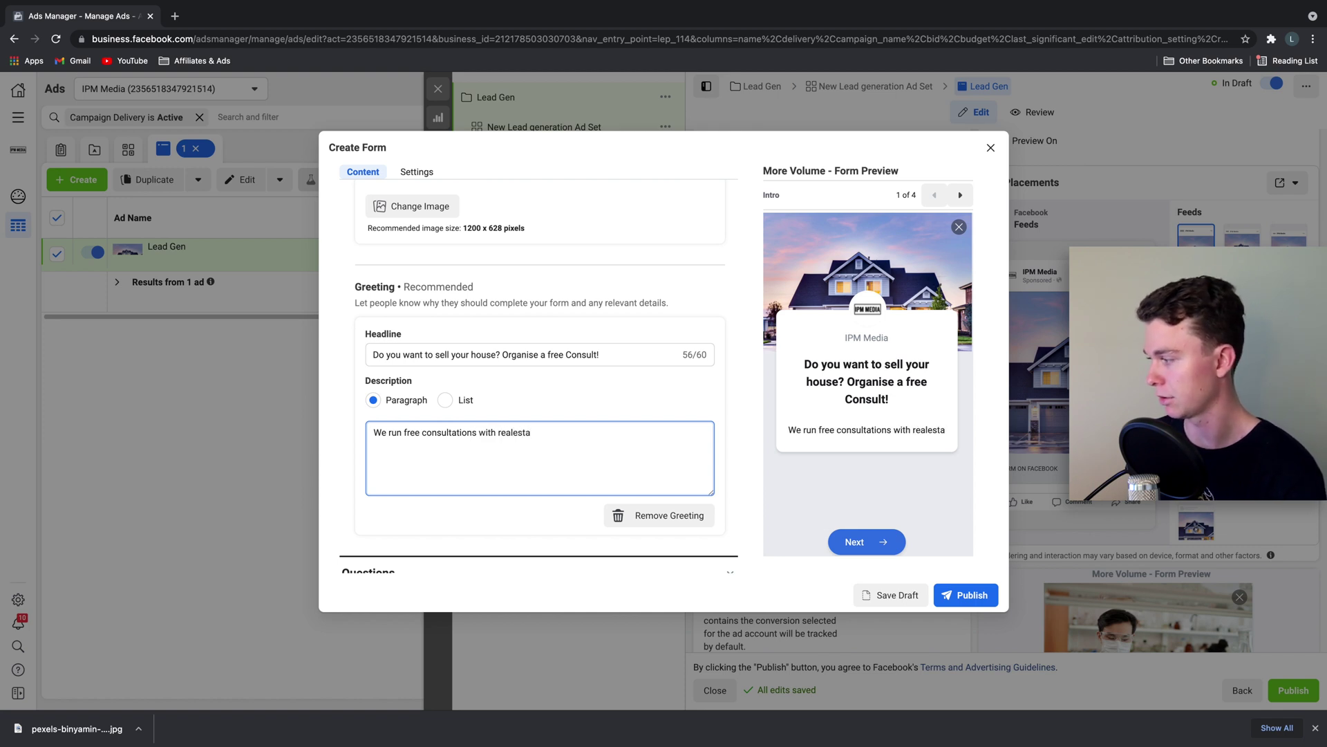
{"action": "type", "text": "te owners, to "}
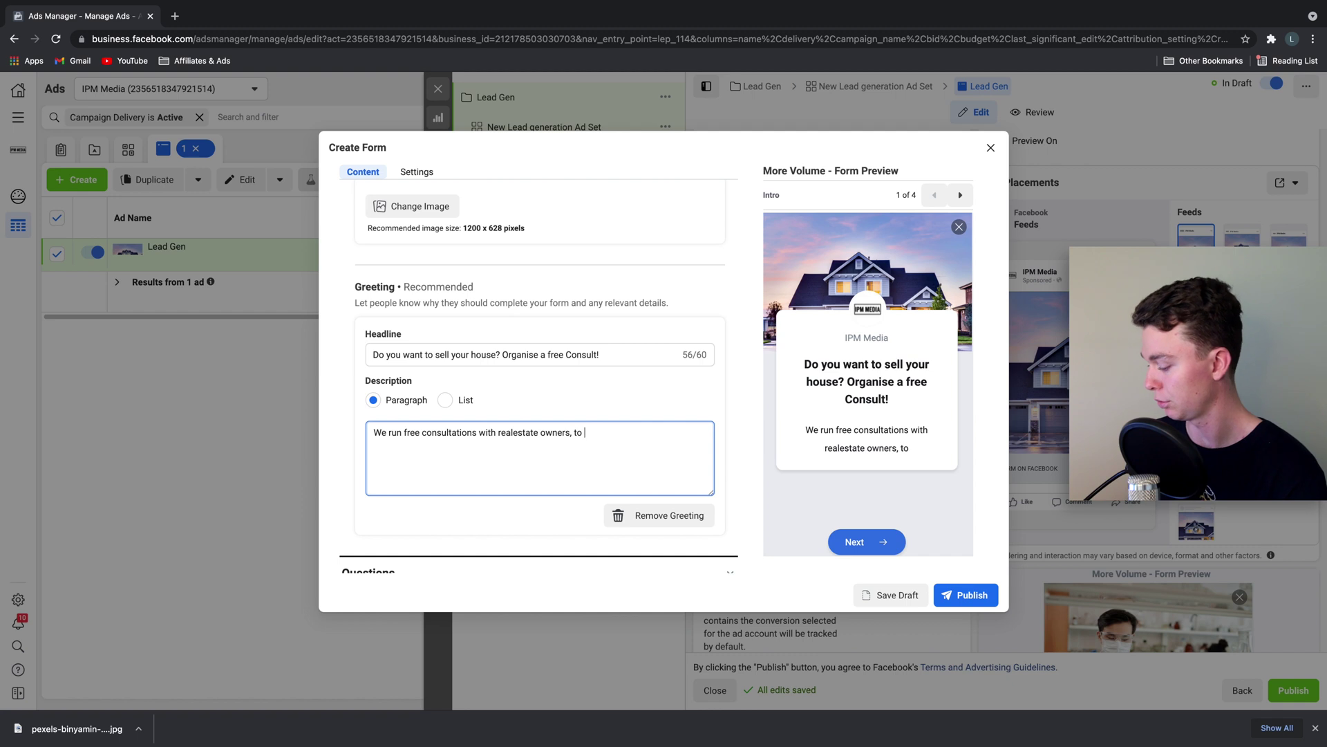
{"action": "type", "text": "h"}
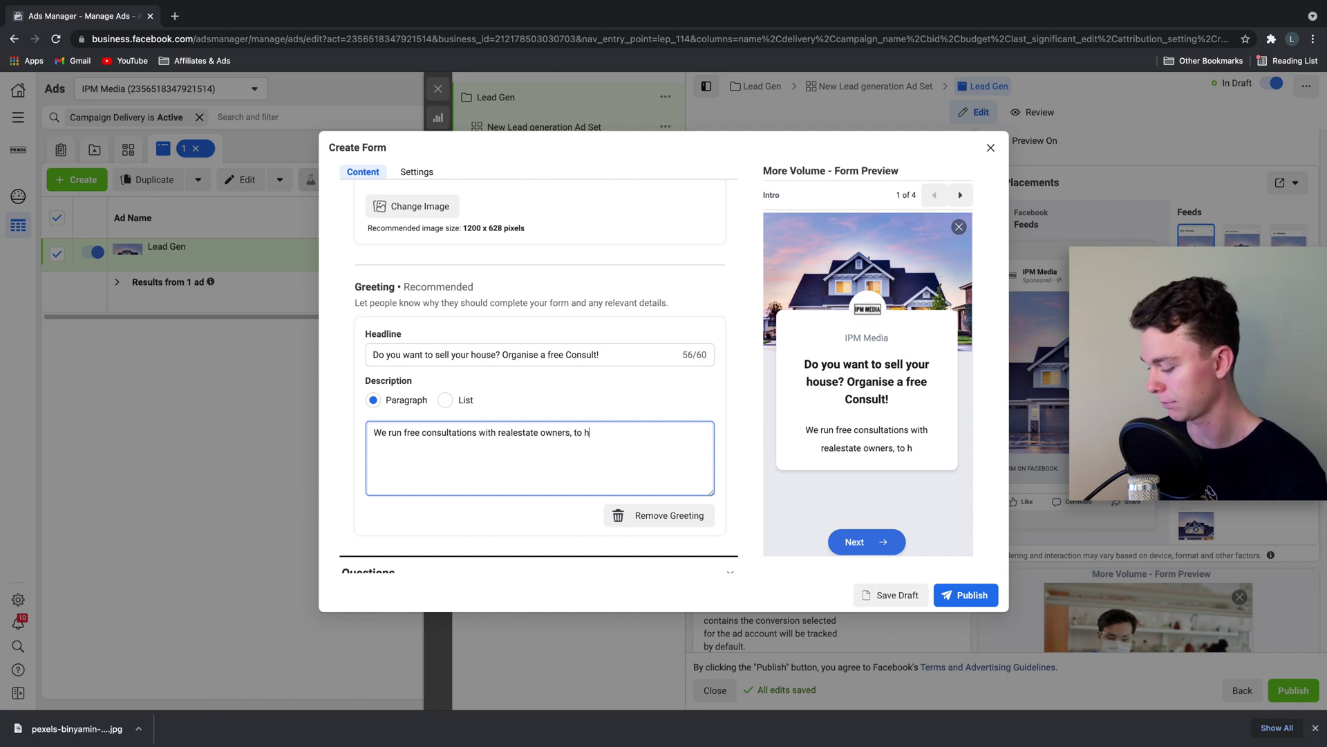
{"action": "type", "text": "elp them understand"}
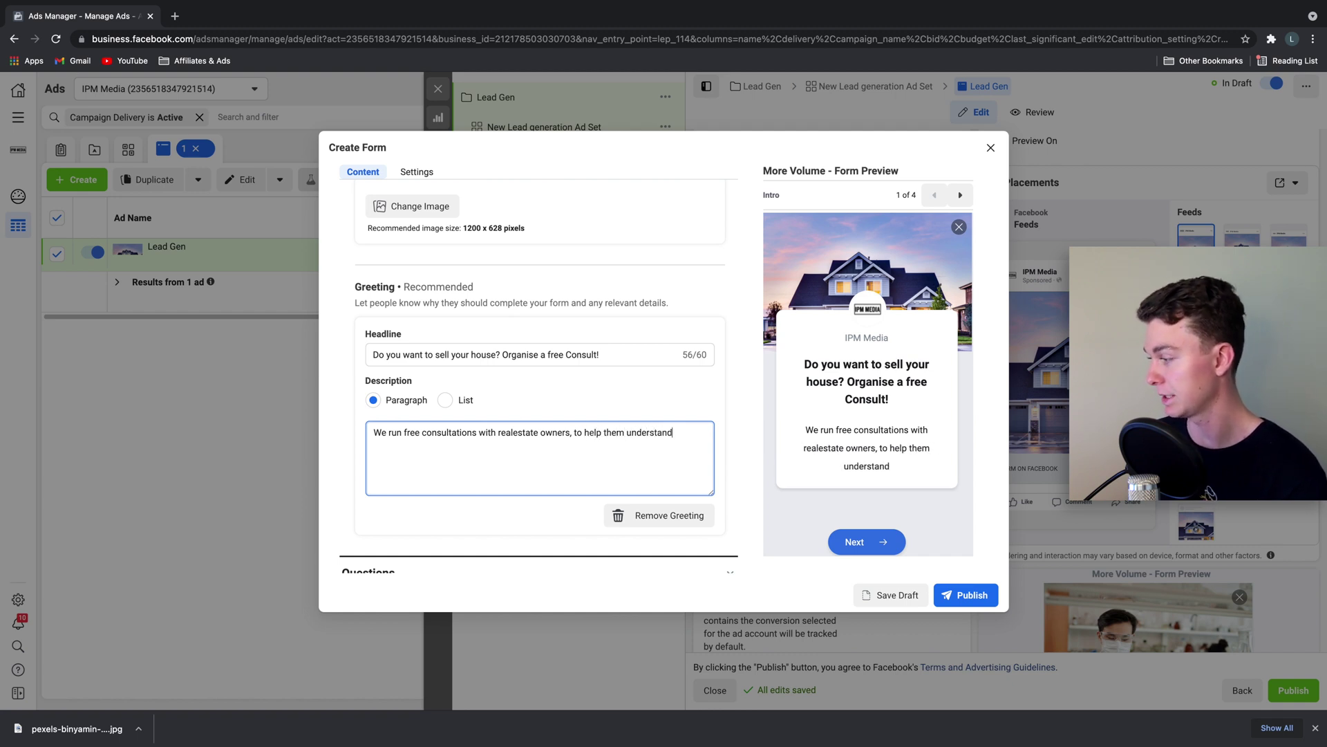
{"action": "type", "text": " the value"}
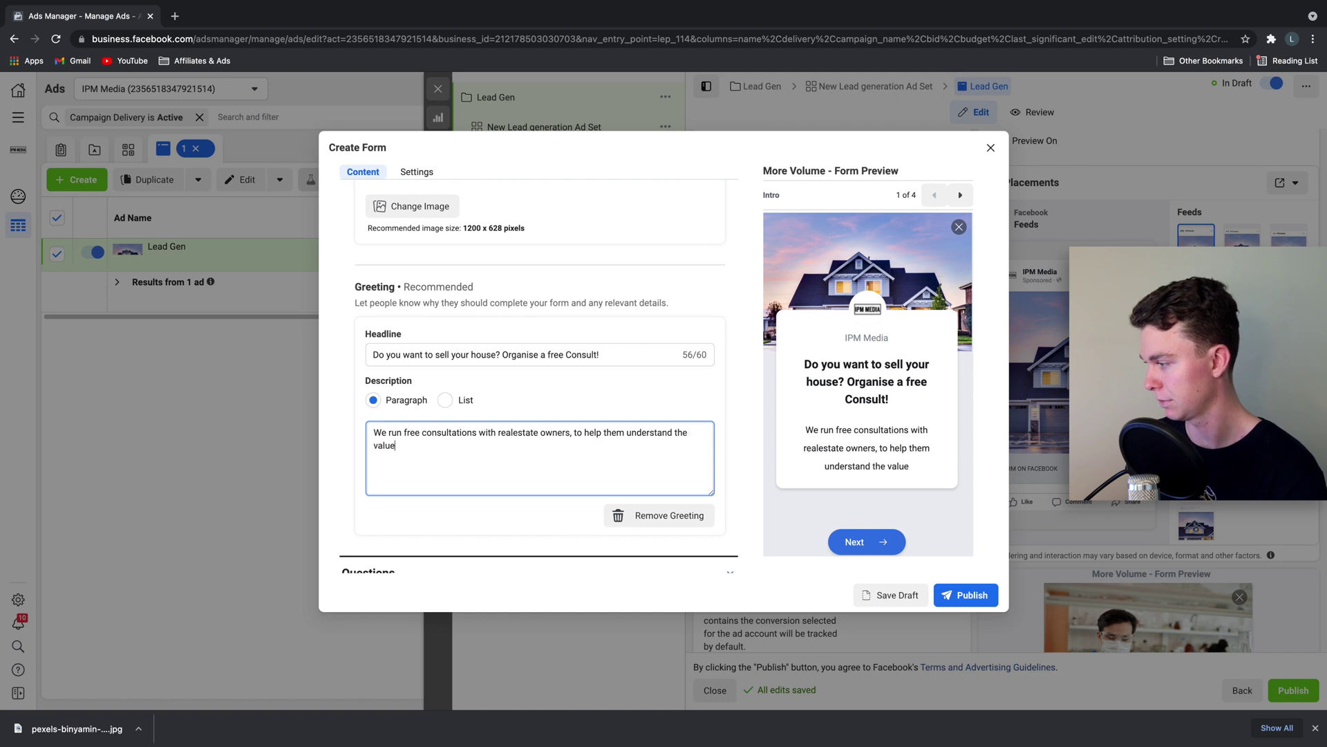
{"action": "type", "text": " of their pro"}
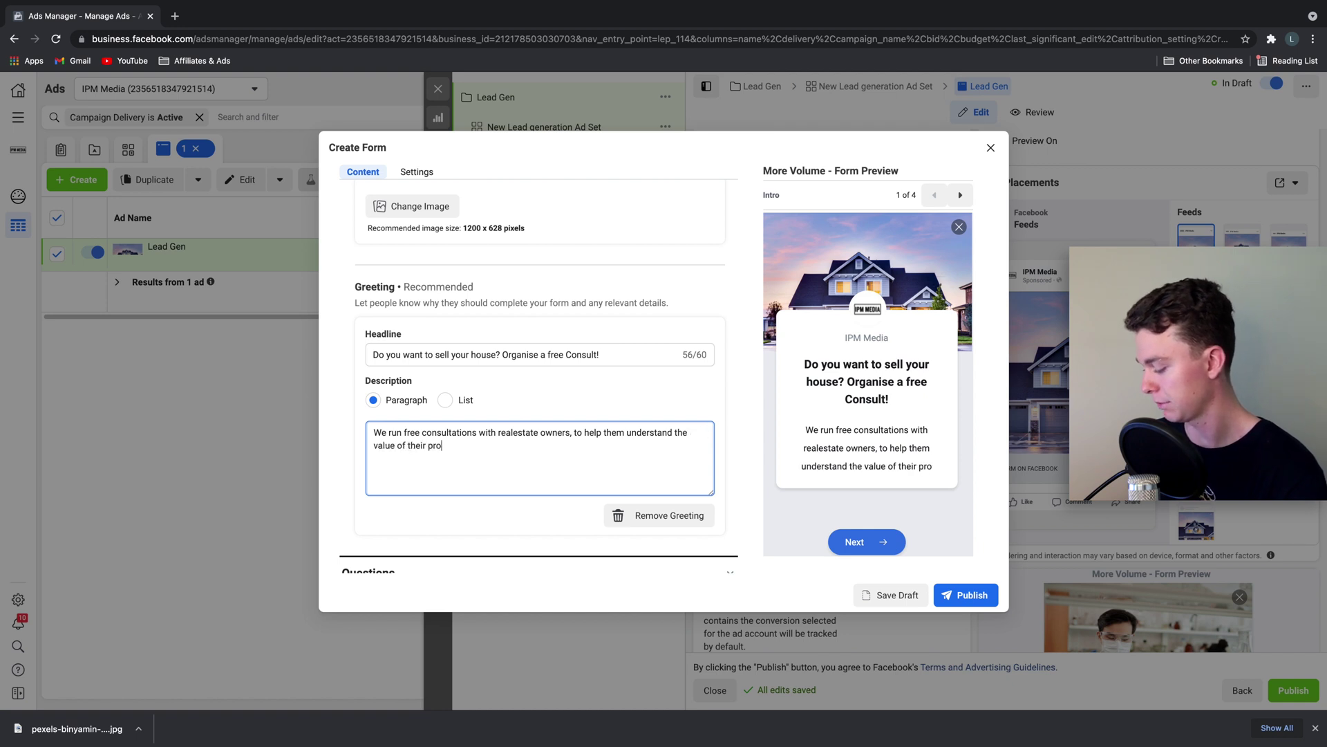
{"action": "type", "text": "perty & h"}
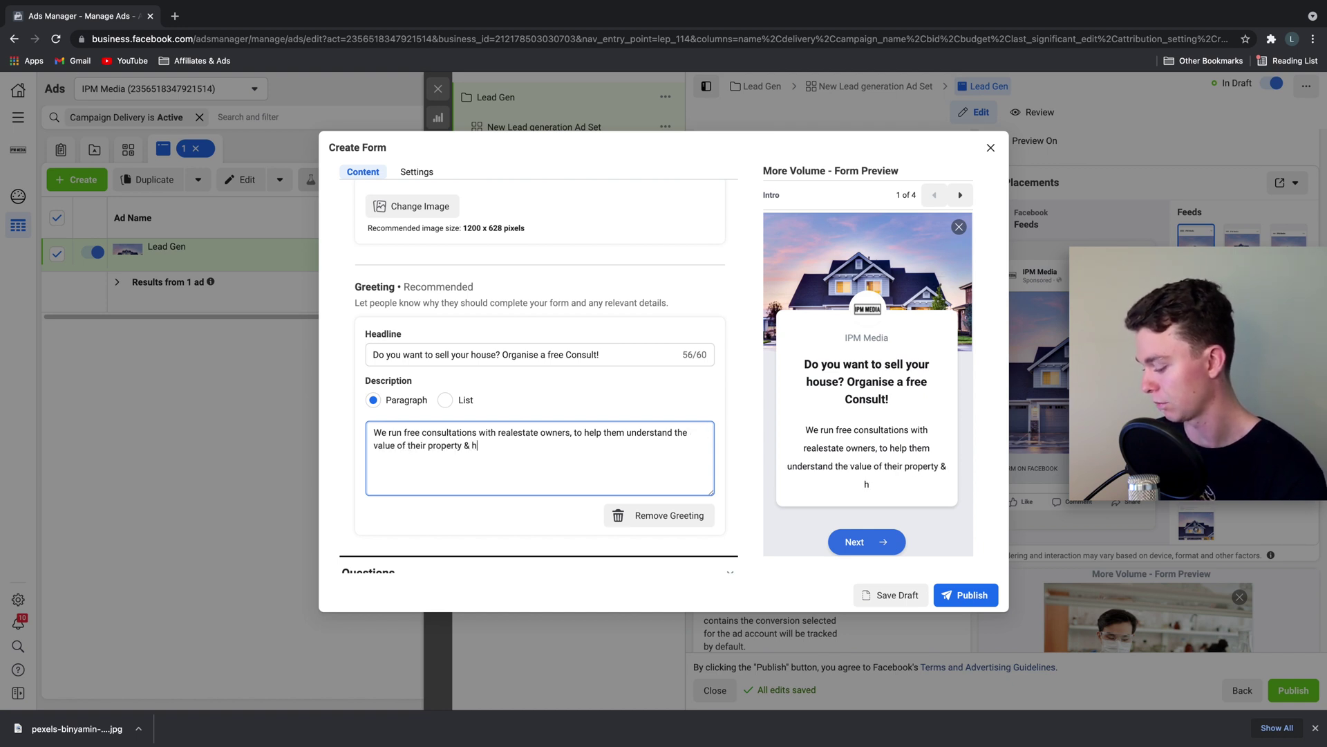
{"action": "key", "text": "BackSpace"}
{"action": "type", "text": "what the marke"}
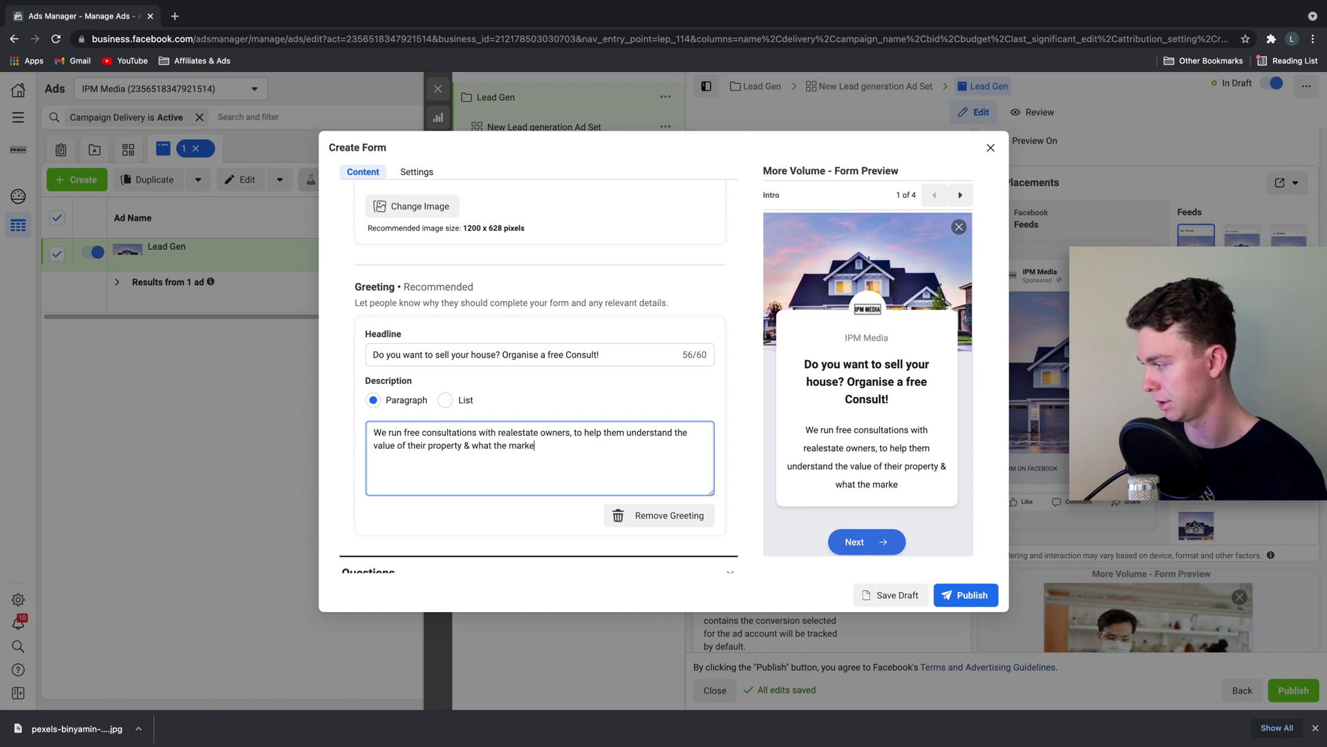
{"action": "type", "text": "t is"}
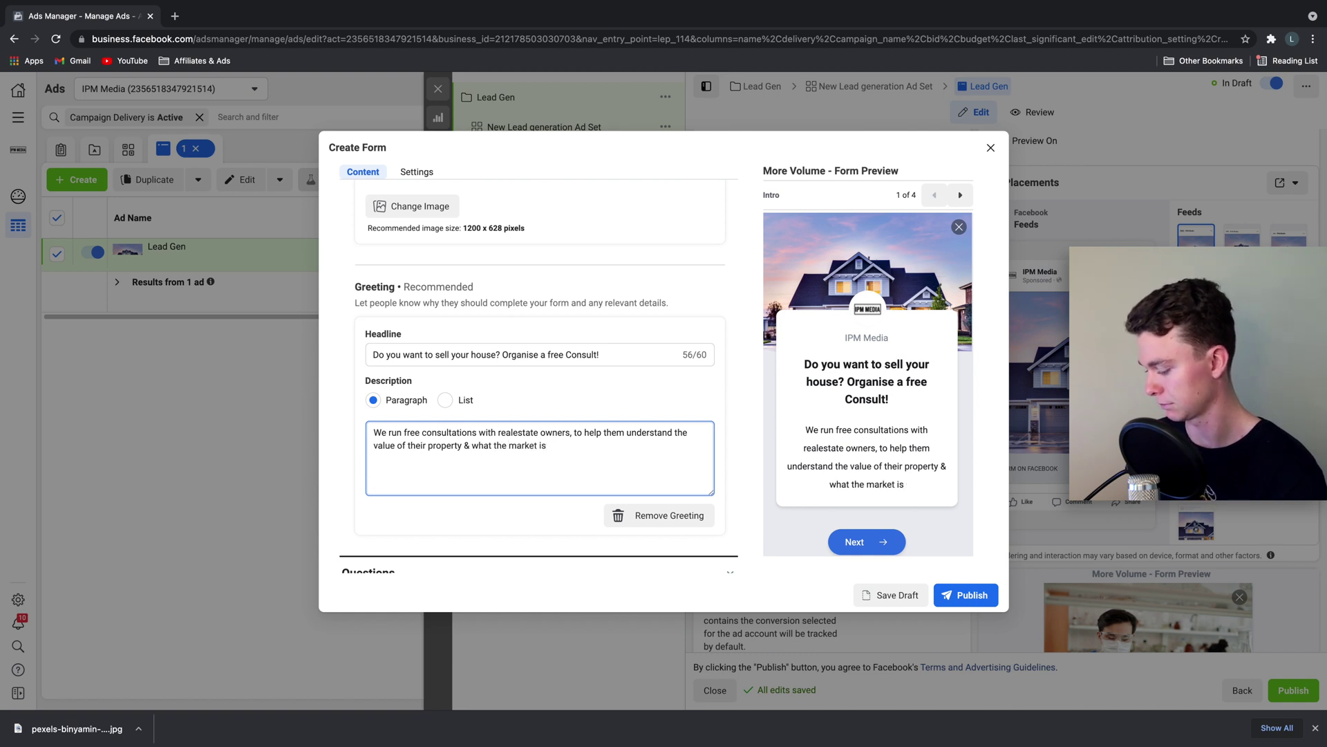
{"action": "type", "text": " doing."}
{"action": "scroll", "coordinate": [523, 433], "scroll_direction": "down", "scroll_amount": 1}
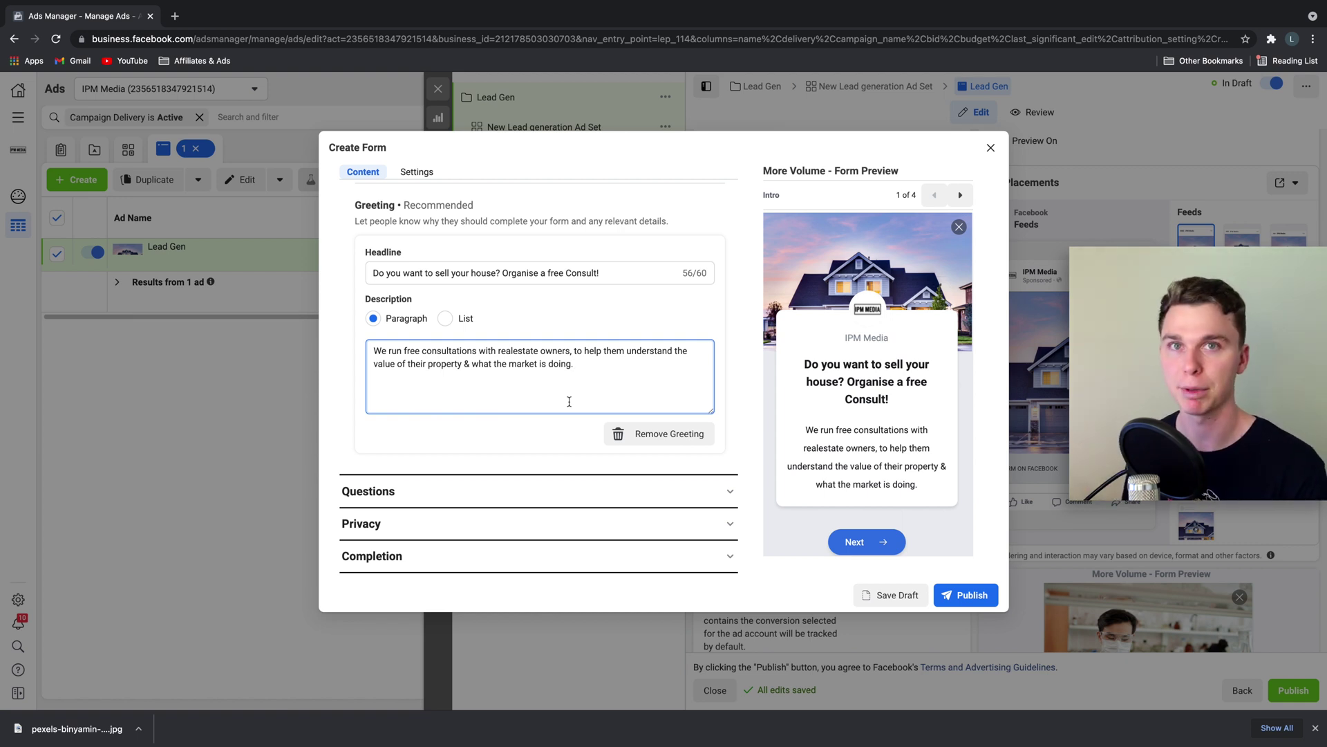
Add a Phone number contact-field question and move it above Email and Full name.
{"action": "left_click", "coordinate": [542, 490]}
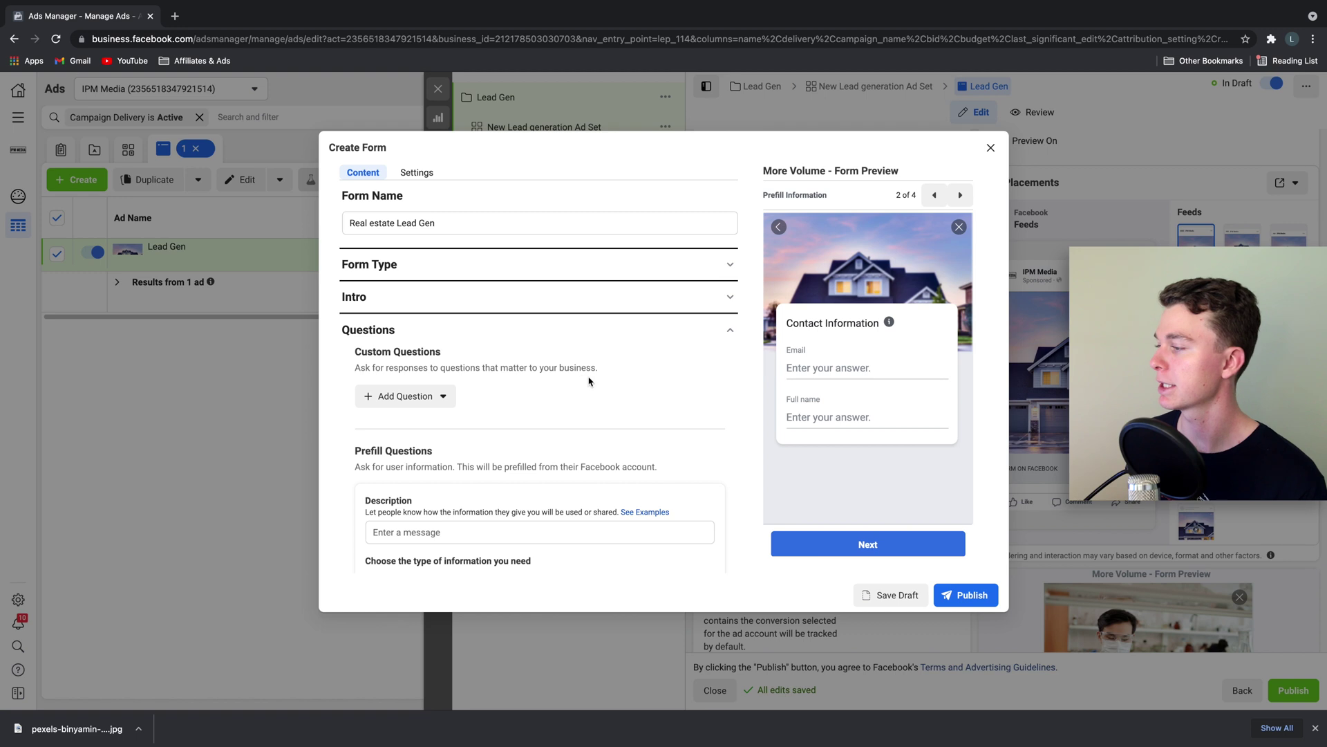
{"action": "left_click", "coordinate": [435, 396]}
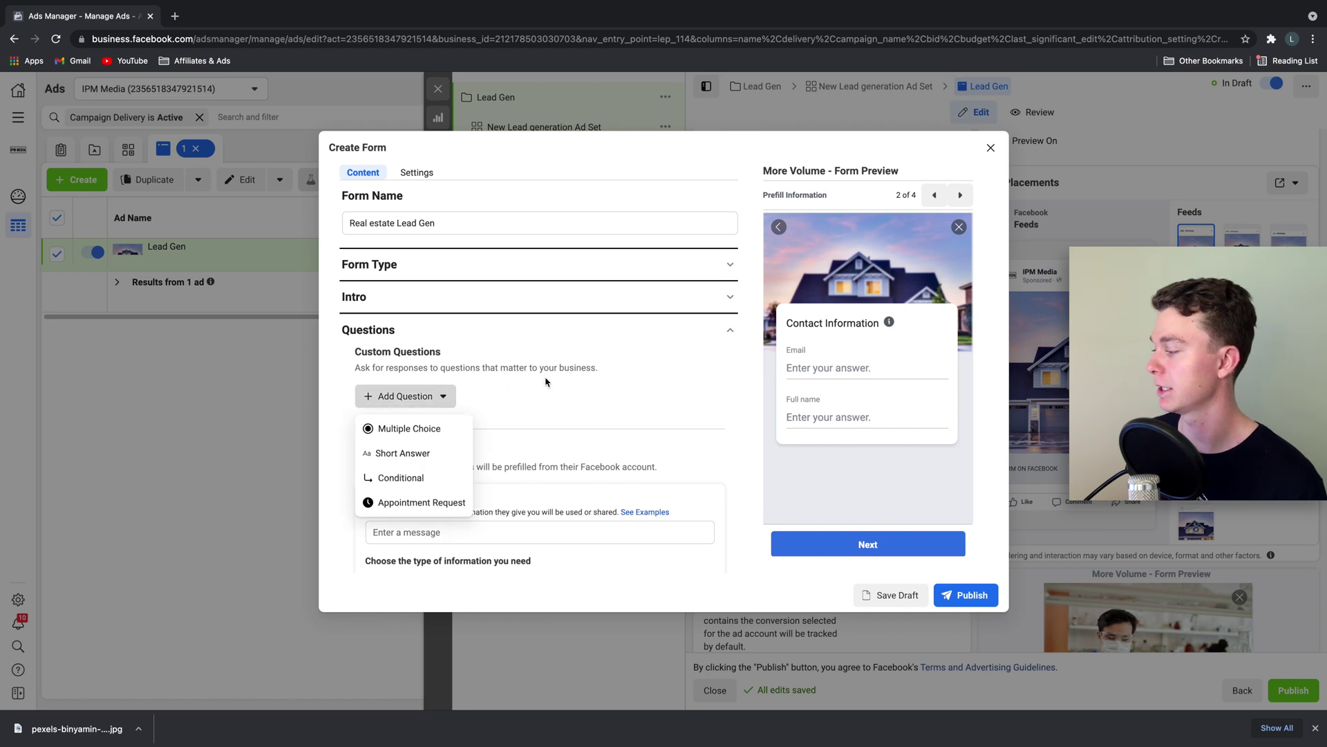
{"action": "scroll", "coordinate": [548, 382], "scroll_direction": "down", "scroll_amount": 4}
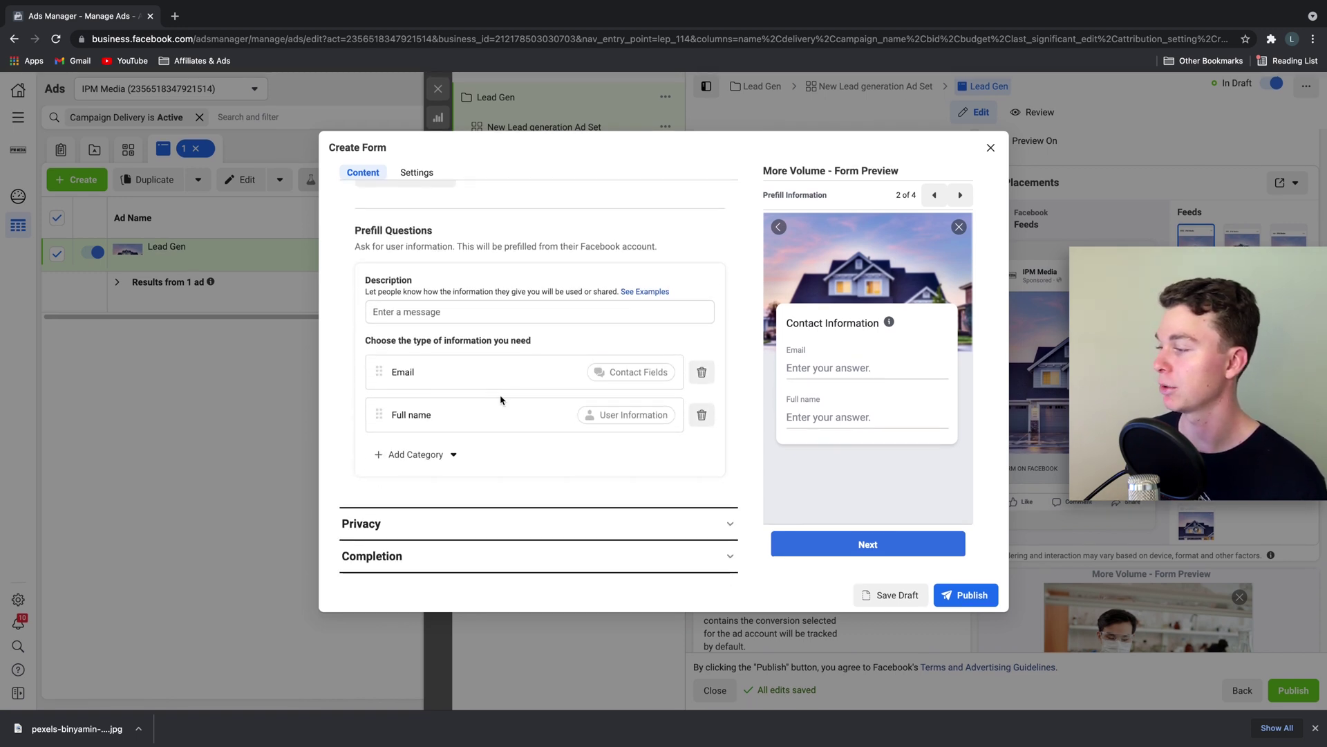
{"action": "left_click", "coordinate": [418, 457]}
{"action": "mouse_move", "coordinate": [430, 489]}
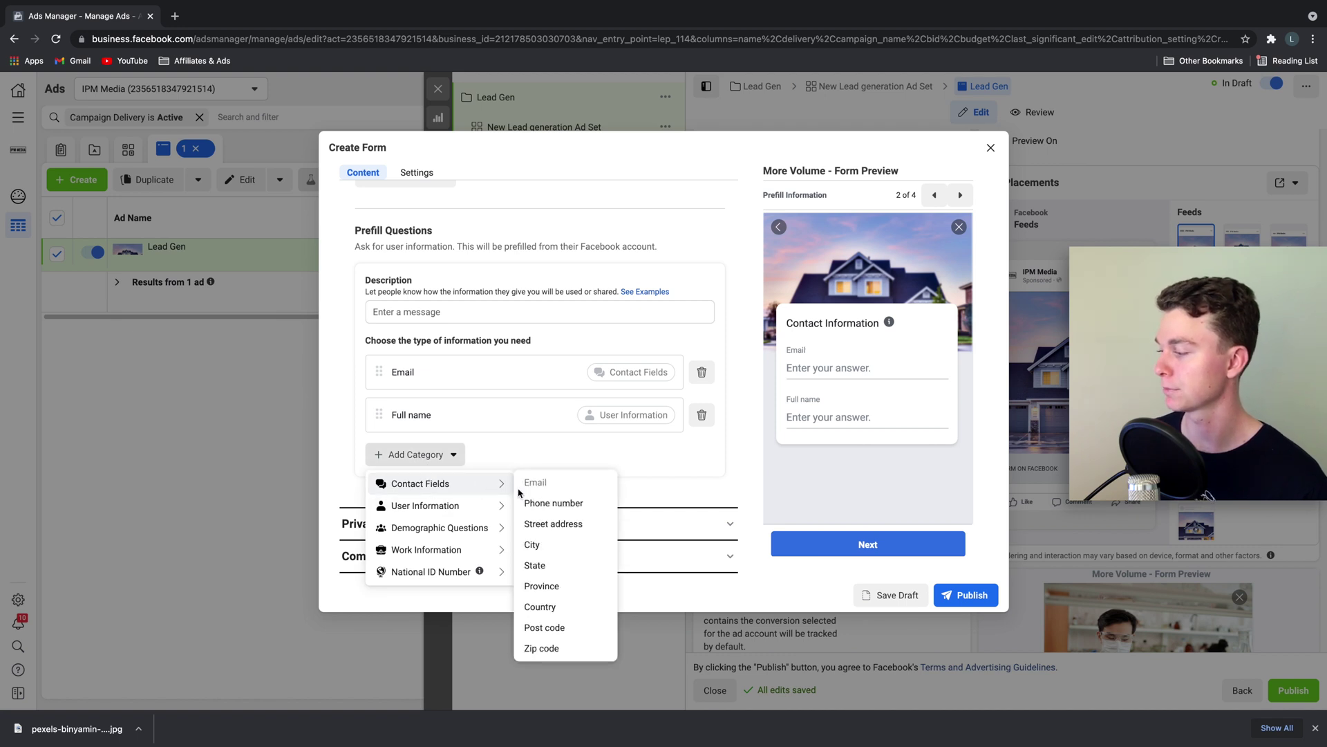
{"action": "left_click", "coordinate": [542, 503]}
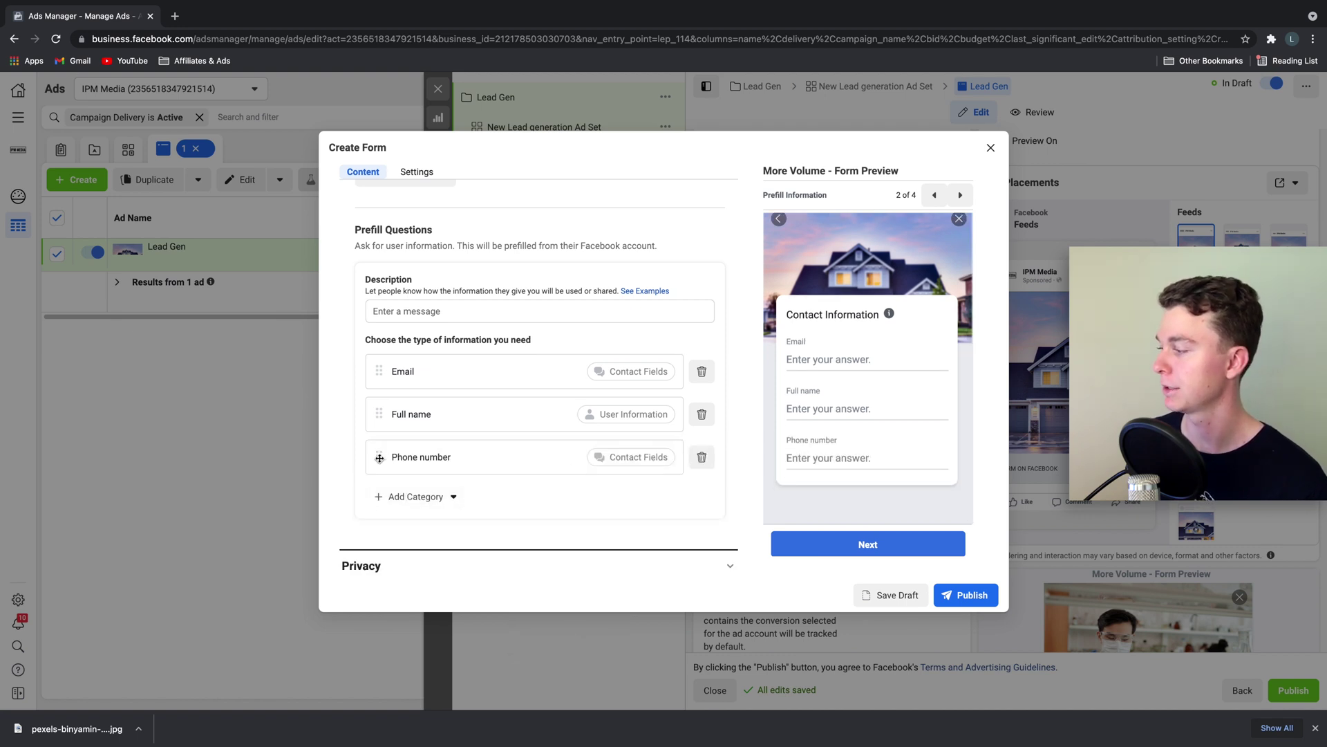
{"action": "left_click_drag", "start_coordinate": [379, 458], "coordinate": [380, 359]}
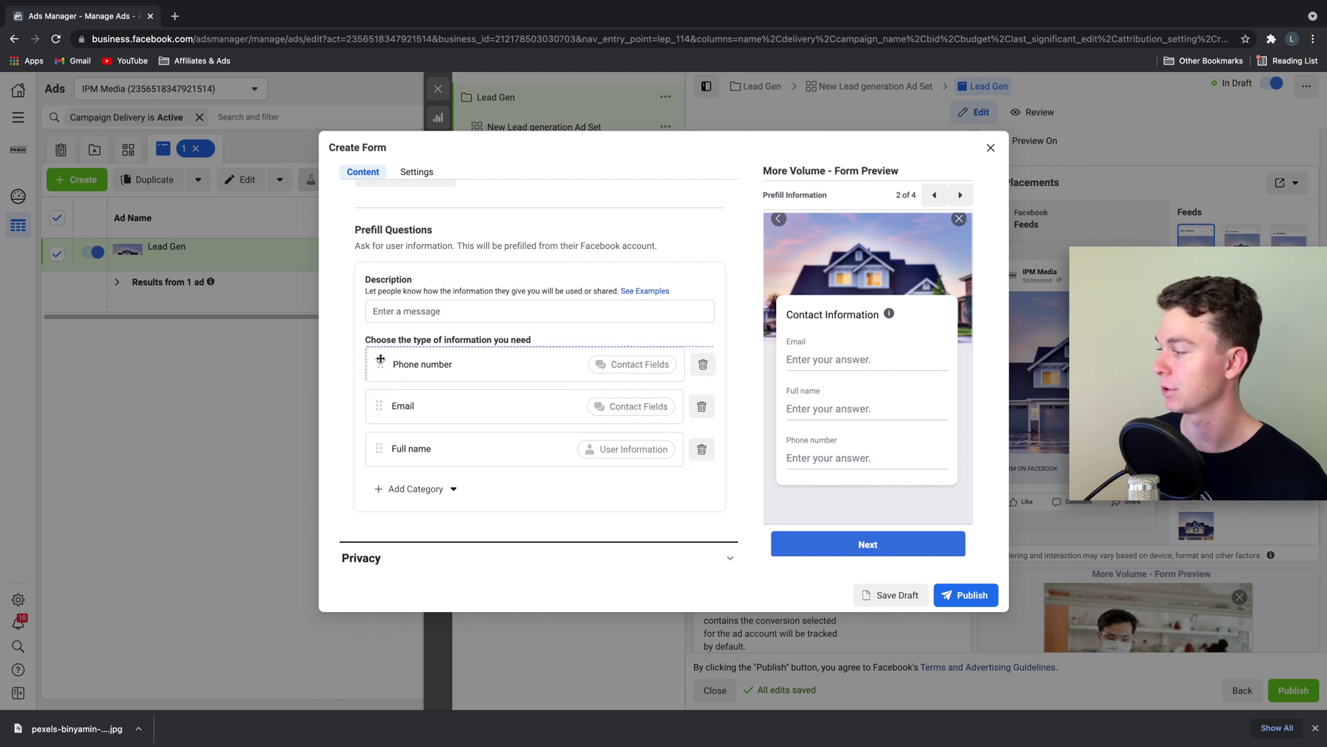
{"action": "scroll", "coordinate": [612, 446], "scroll_direction": "up", "scroll_amount": 2}
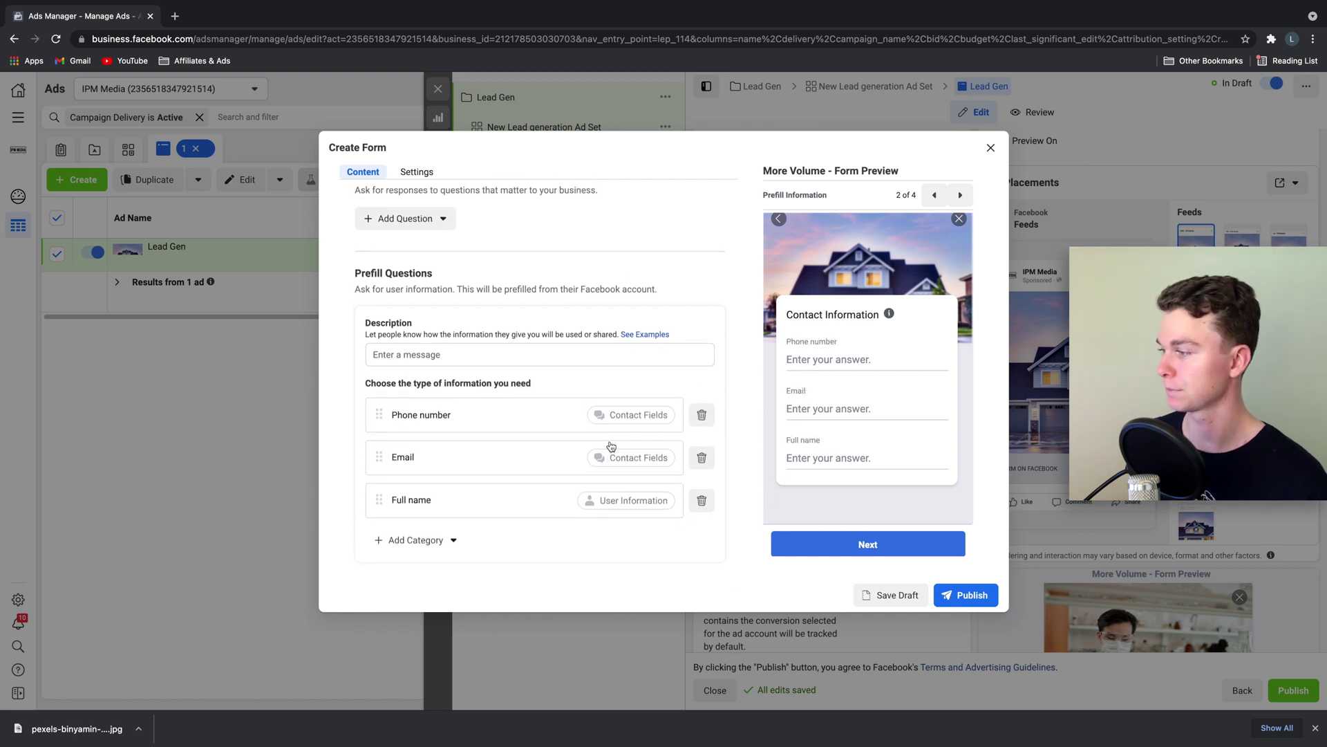
{"action": "scroll", "coordinate": [611, 446], "scroll_direction": "up", "scroll_amount": 3}
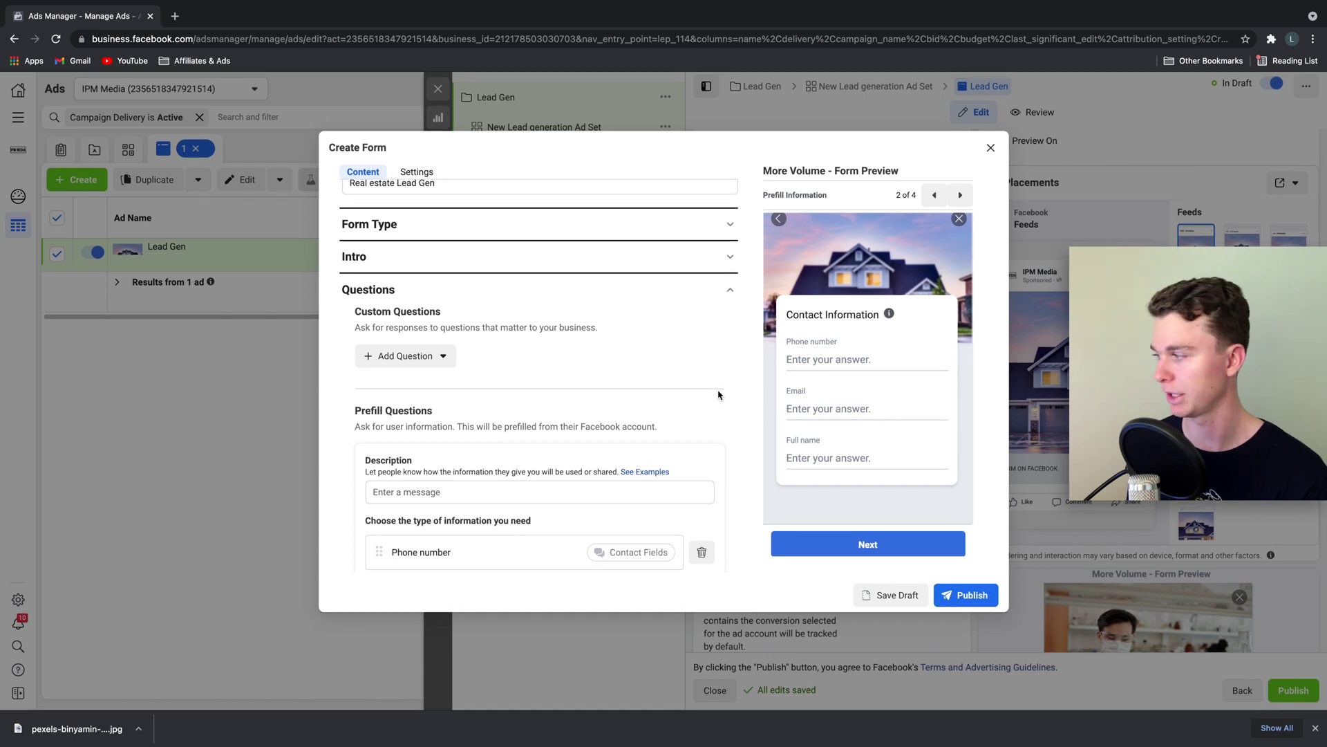
Review the prefill questions Phone number, Email and Full name, adding no custom questions.
{"action": "scroll", "coordinate": [719, 395], "scroll_direction": "down", "scroll_amount": 1}
{"action": "scroll", "coordinate": [718, 395], "scroll_direction": "down", "scroll_amount": 1}
{"action": "scroll", "coordinate": [588, 366], "scroll_direction": "down", "scroll_amount": 1}
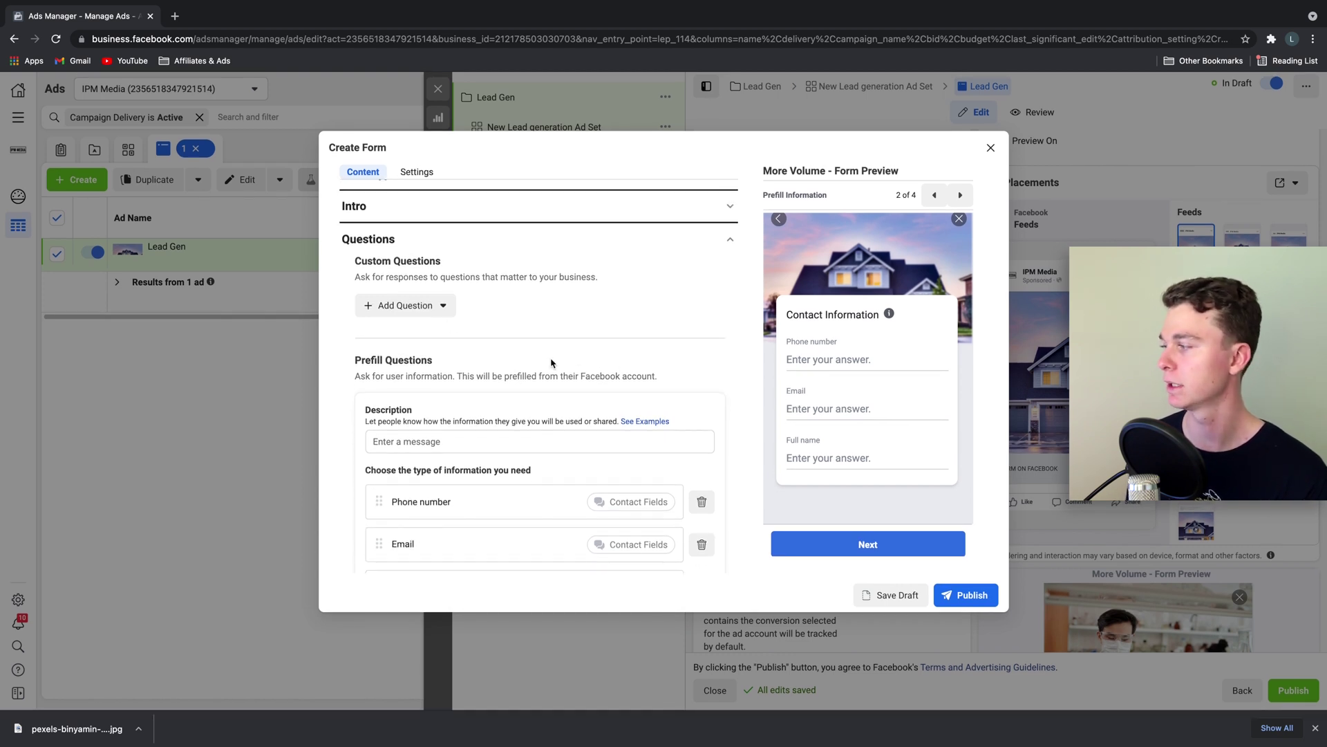
{"action": "left_click", "coordinate": [434, 313]}
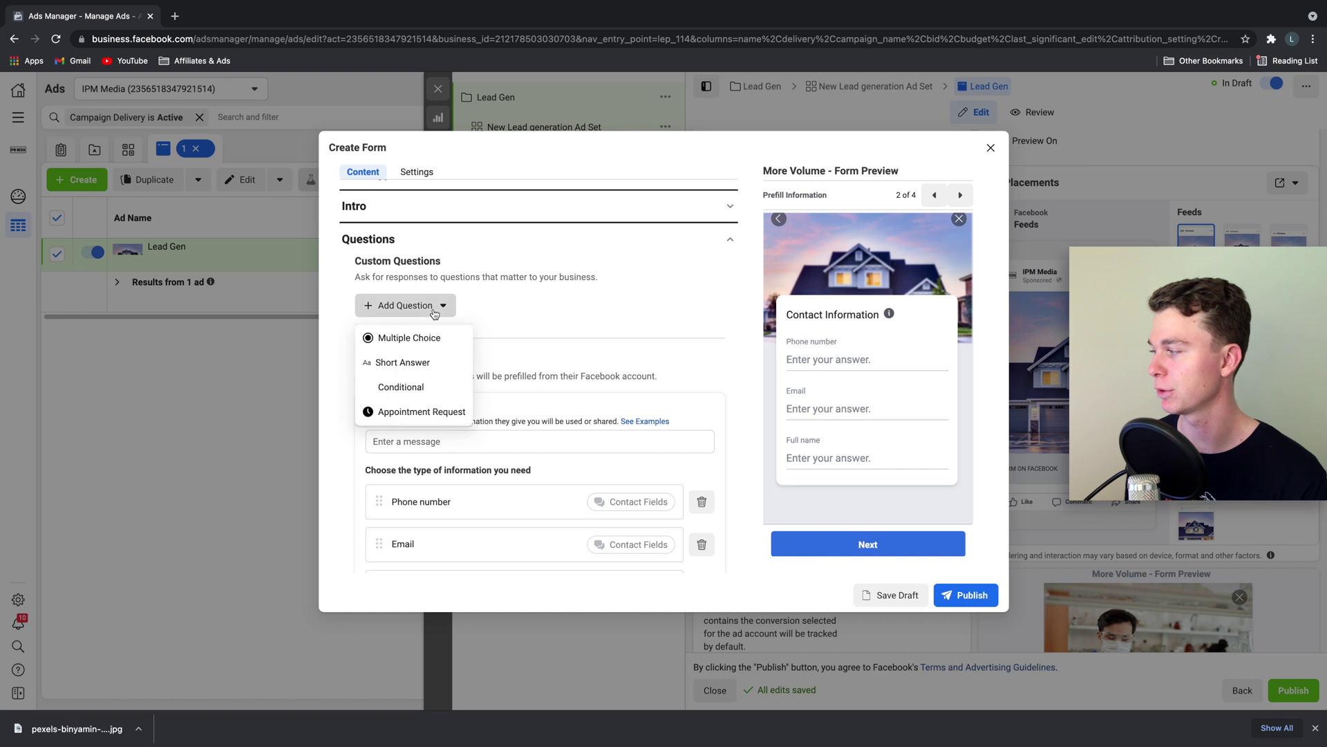
{"action": "left_click", "coordinate": [554, 298]}
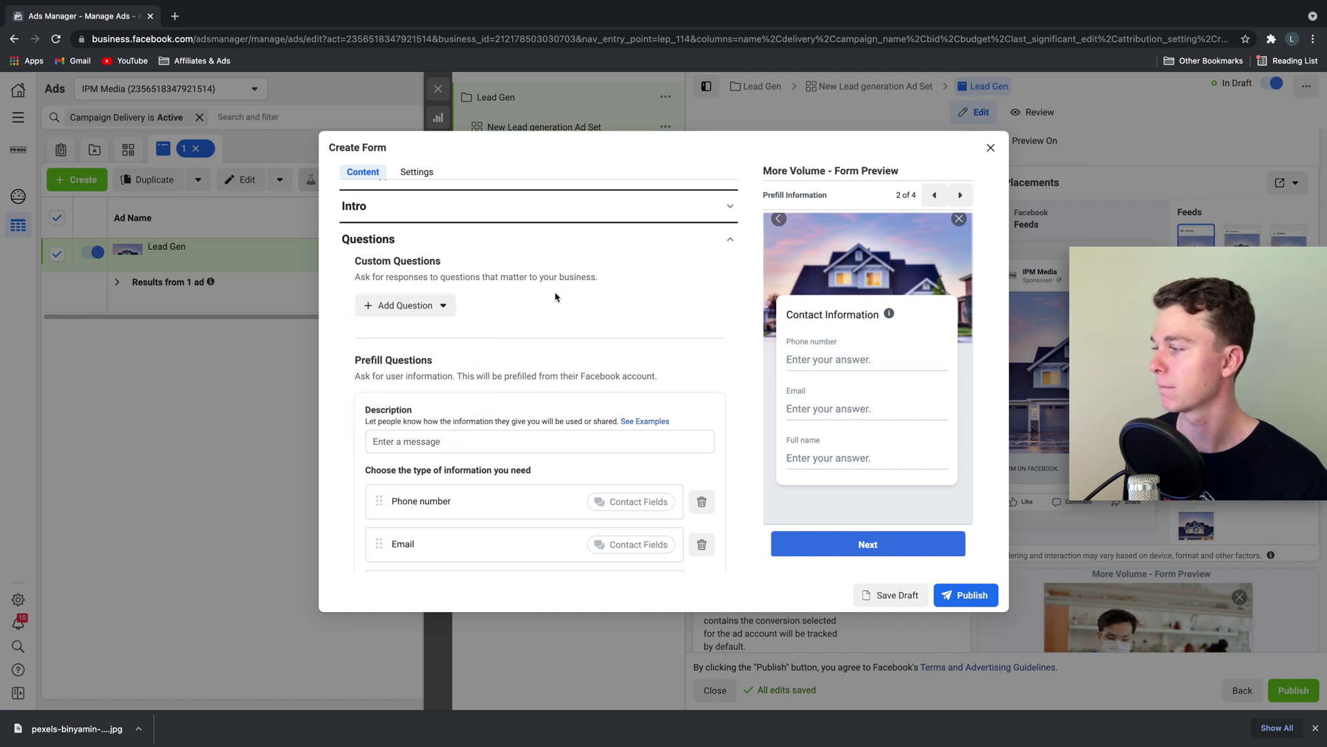
{"action": "left_click", "coordinate": [450, 306]}
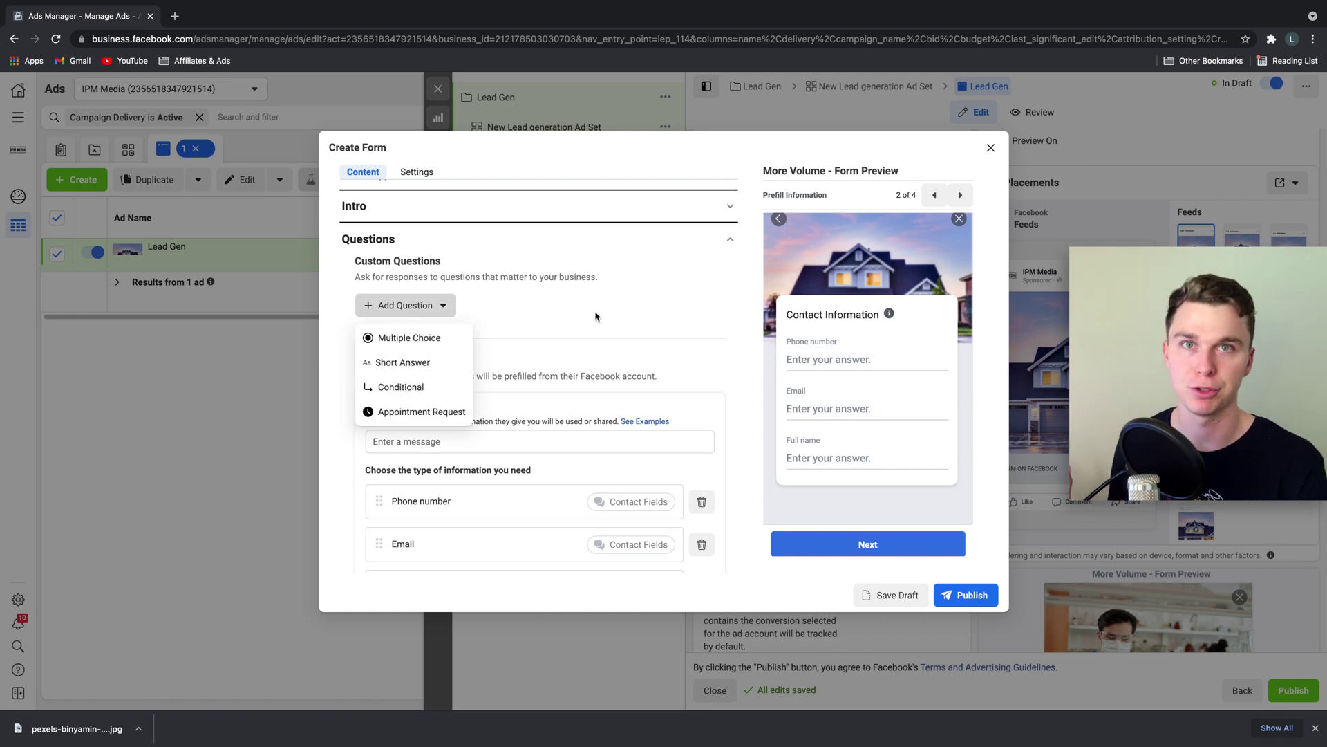
{"action": "scroll", "coordinate": [598, 316], "scroll_direction": "down", "scroll_amount": 1}
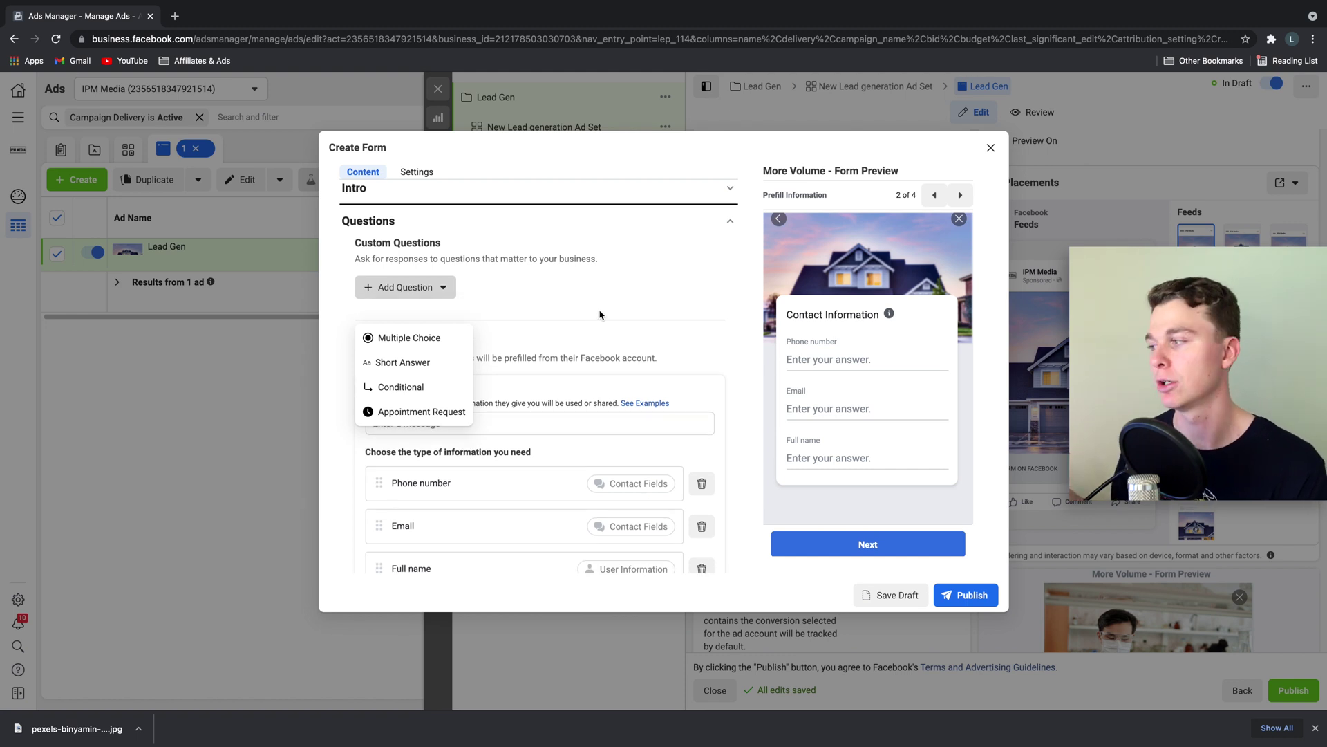
{"action": "scroll", "coordinate": [598, 316], "scroll_direction": "down", "scroll_amount": 2}
{"action": "scroll", "coordinate": [598, 317], "scroll_direction": "down", "scroll_amount": 5}
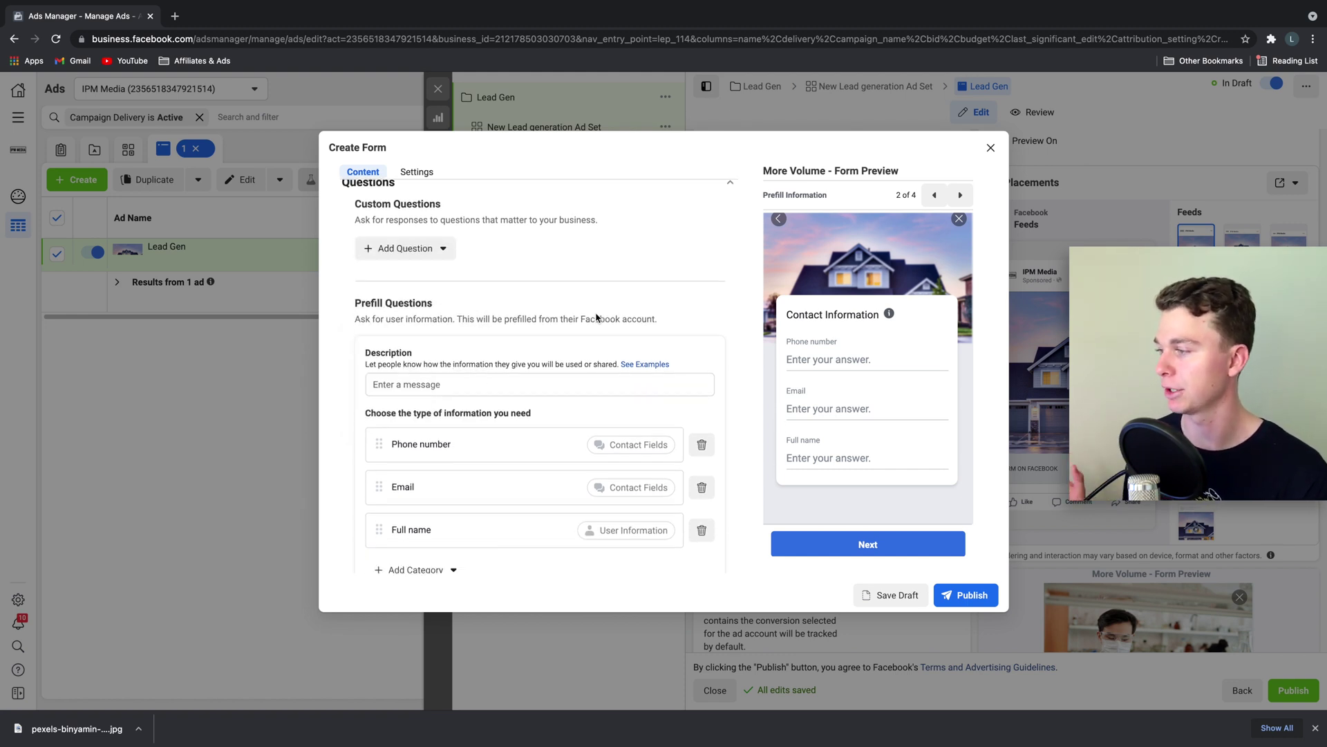
{"action": "scroll", "coordinate": [541, 284], "scroll_direction": "up", "scroll_amount": 3}
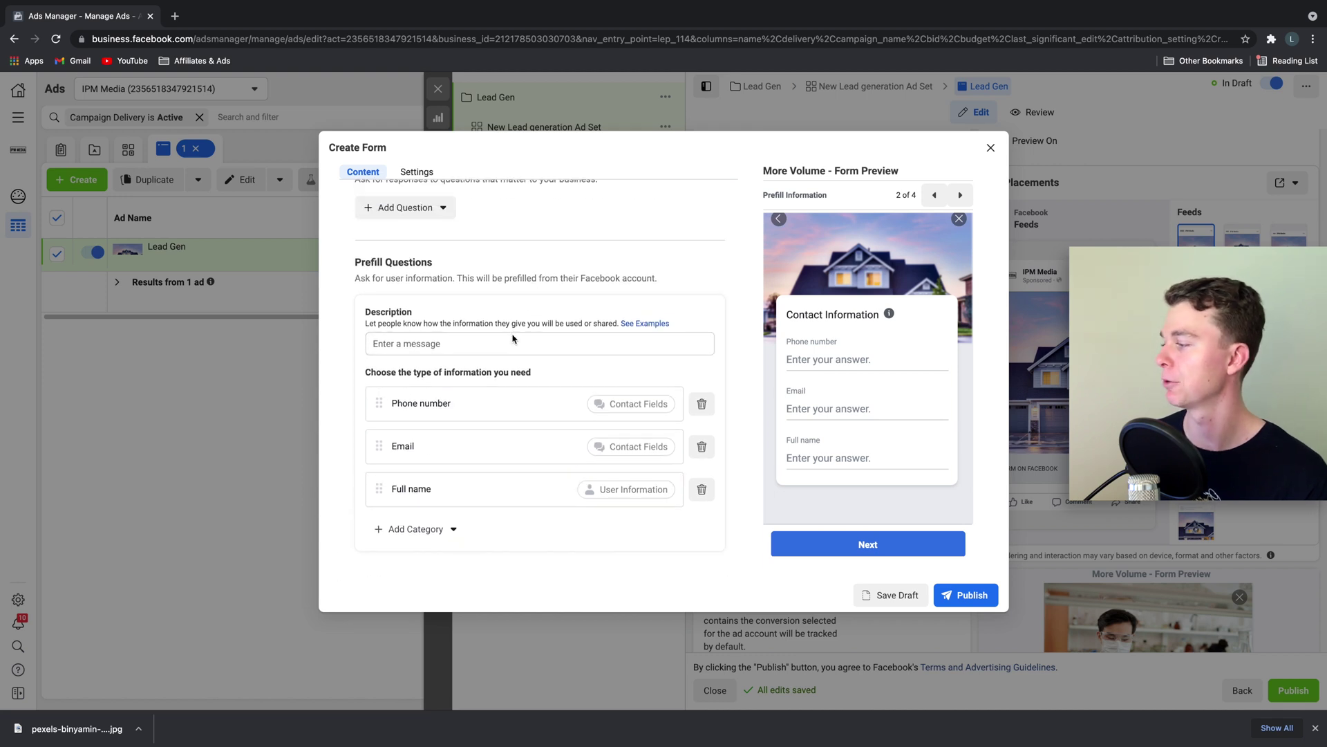
Add a custom privacy disclaimer reading 'We promise not to use your details for spam.'.
{"action": "scroll", "coordinate": [546, 325], "scroll_direction": "down", "scroll_amount": 2}
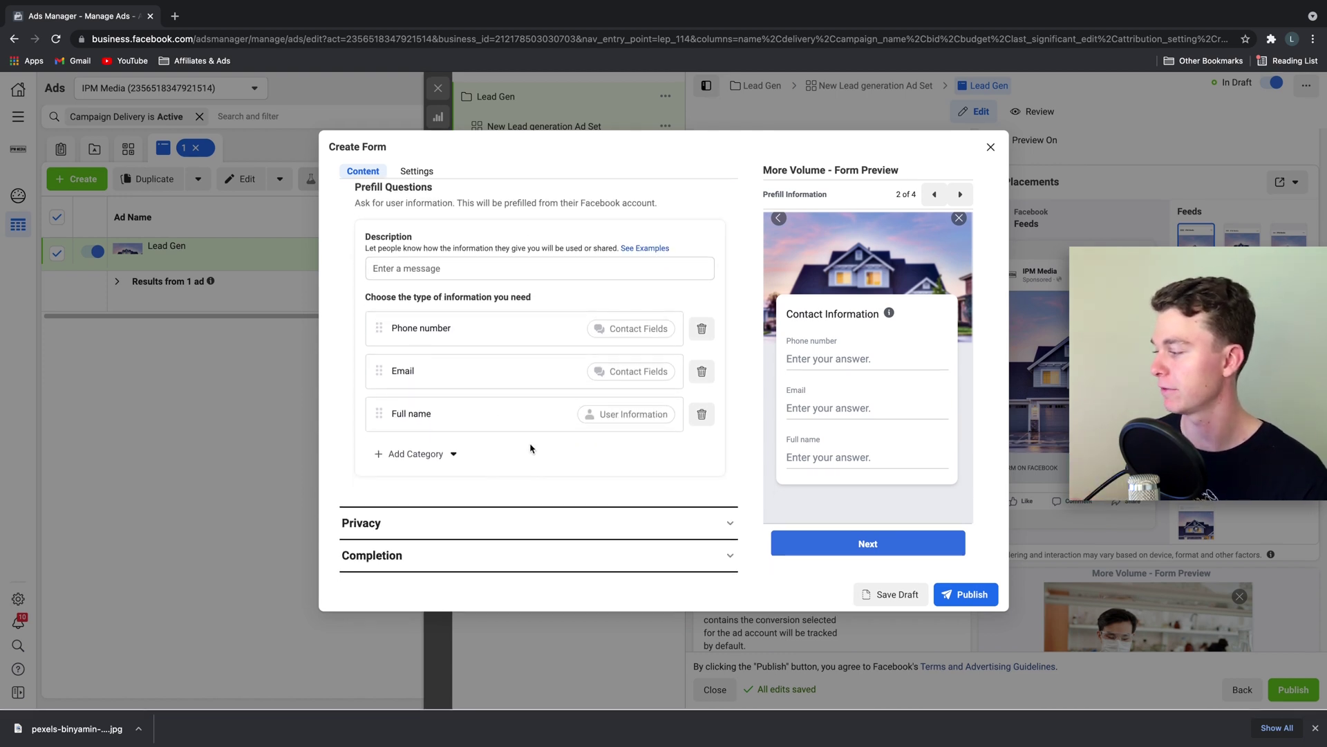
{"action": "left_click", "coordinate": [511, 521]}
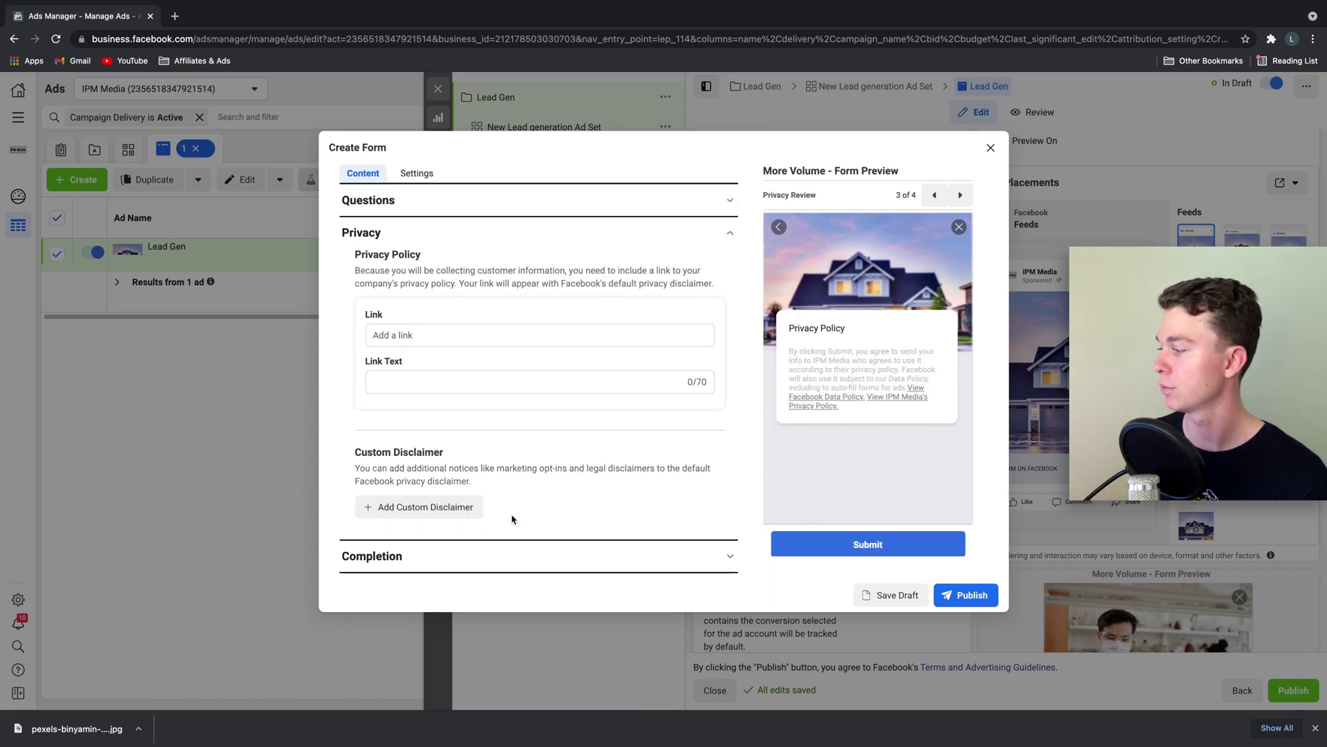
{"action": "left_click", "coordinate": [460, 512]}
{"action": "scroll", "coordinate": [478, 487], "scroll_direction": "down", "scroll_amount": 1}
{"action": "scroll", "coordinate": [481, 477], "scroll_direction": "down", "scroll_amount": 2}
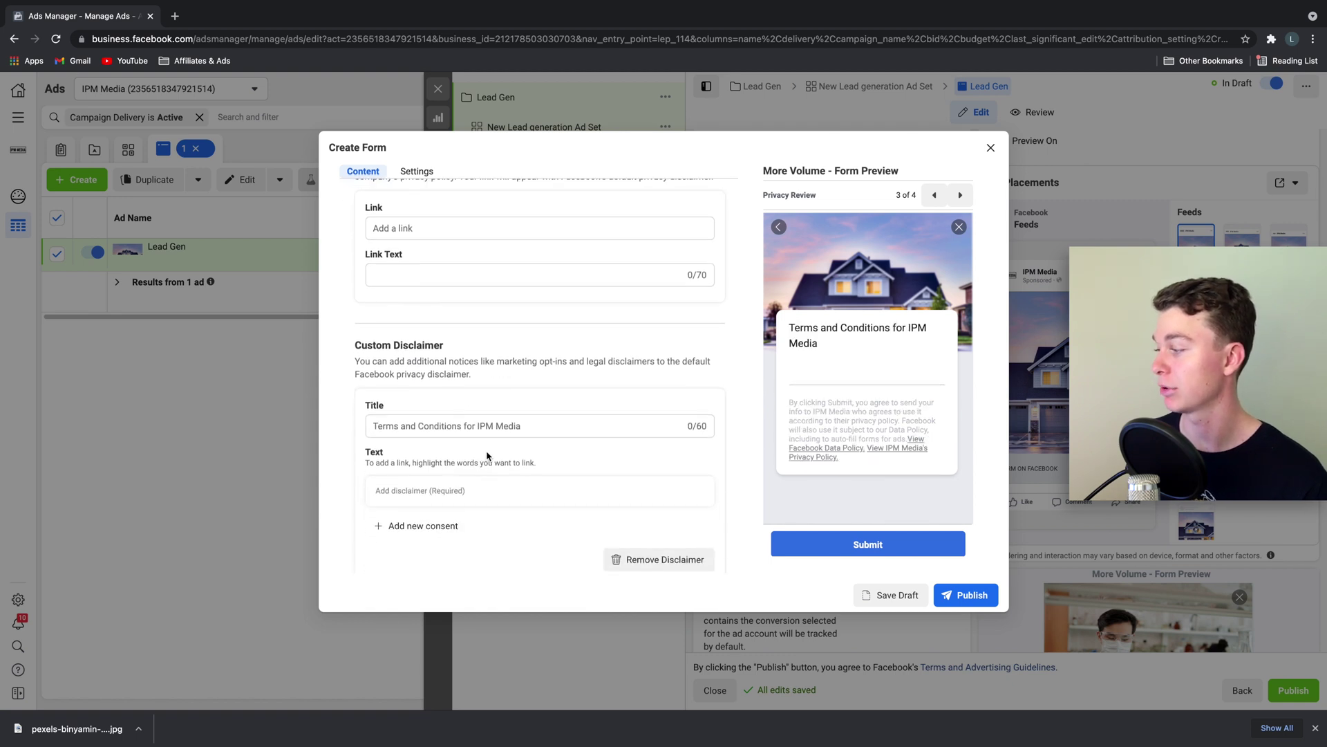
{"action": "left_click", "coordinate": [483, 427]}
{"action": "scroll", "coordinate": [524, 425], "scroll_direction": "down", "scroll_amount": 1}
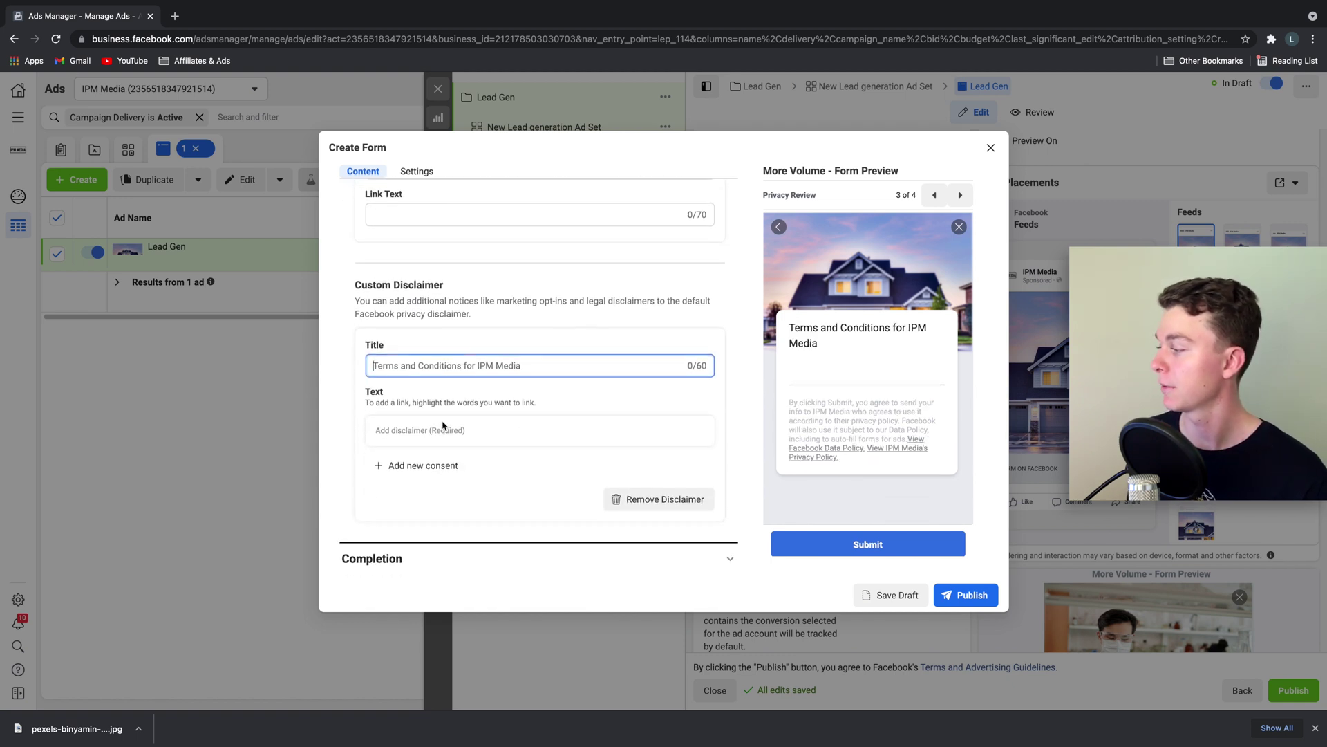
{"action": "left_click", "coordinate": [446, 428]}
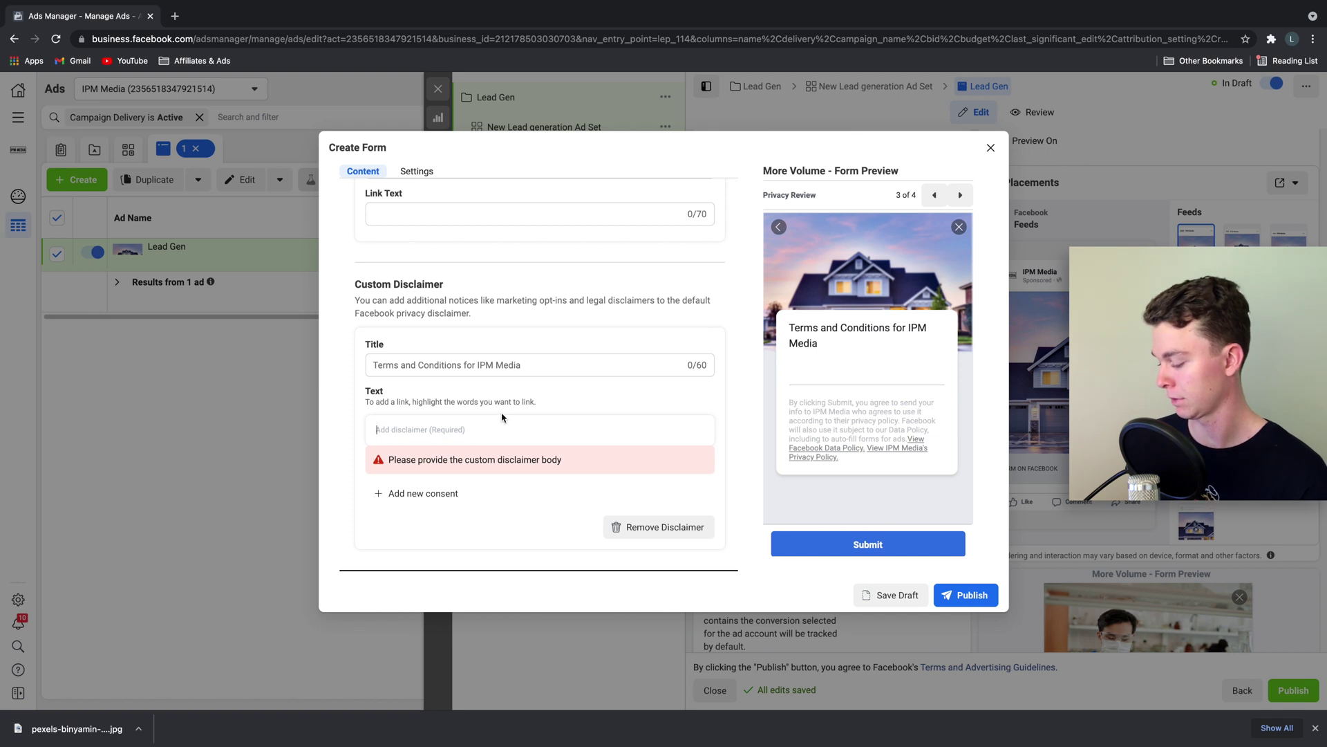
{"action": "type", "text": "We pro"}
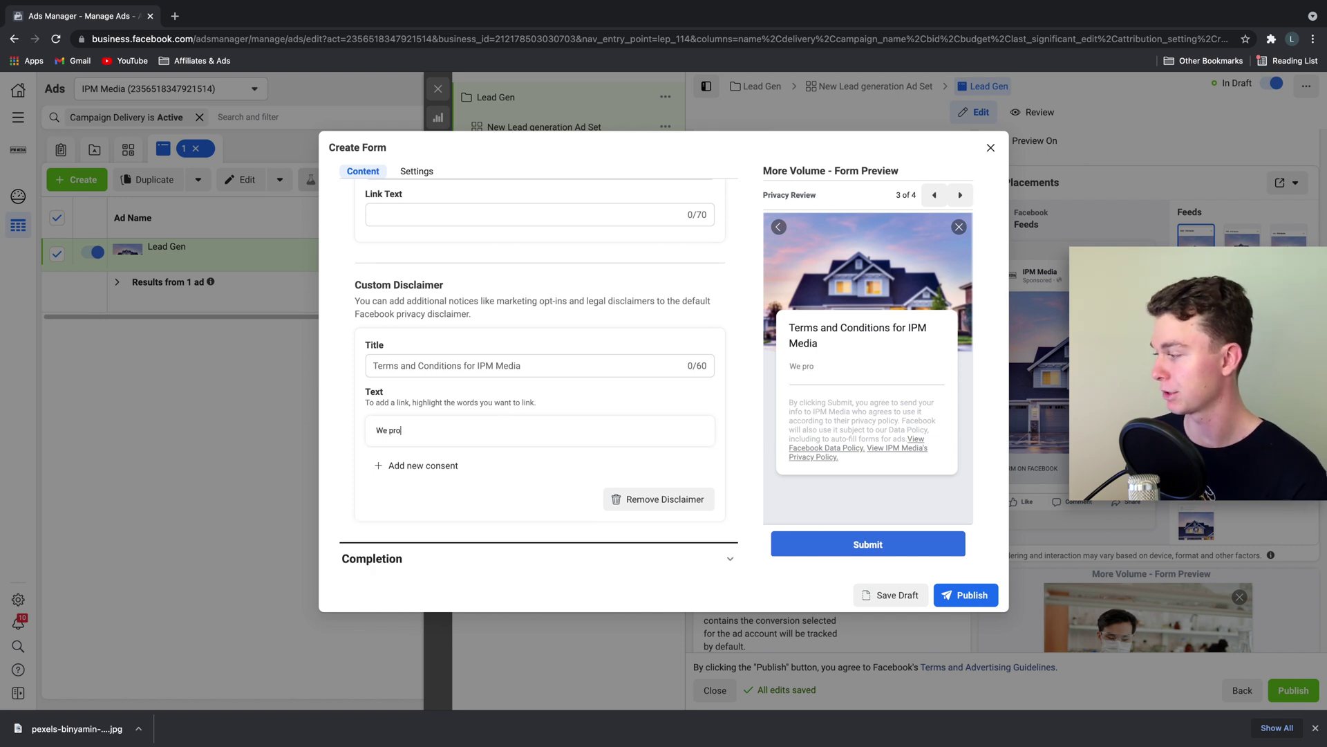
{"action": "type", "text": "mise not to "}
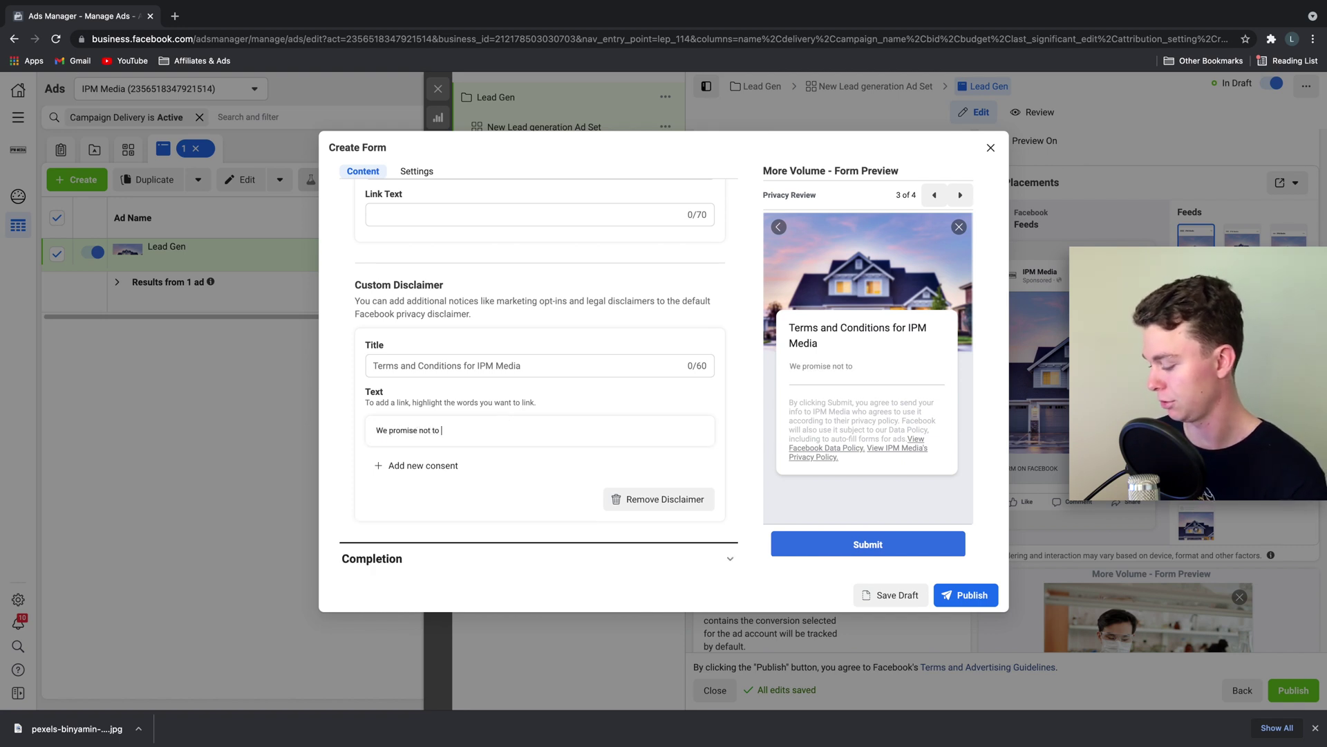
{"action": "type", "text": "use your details f"}
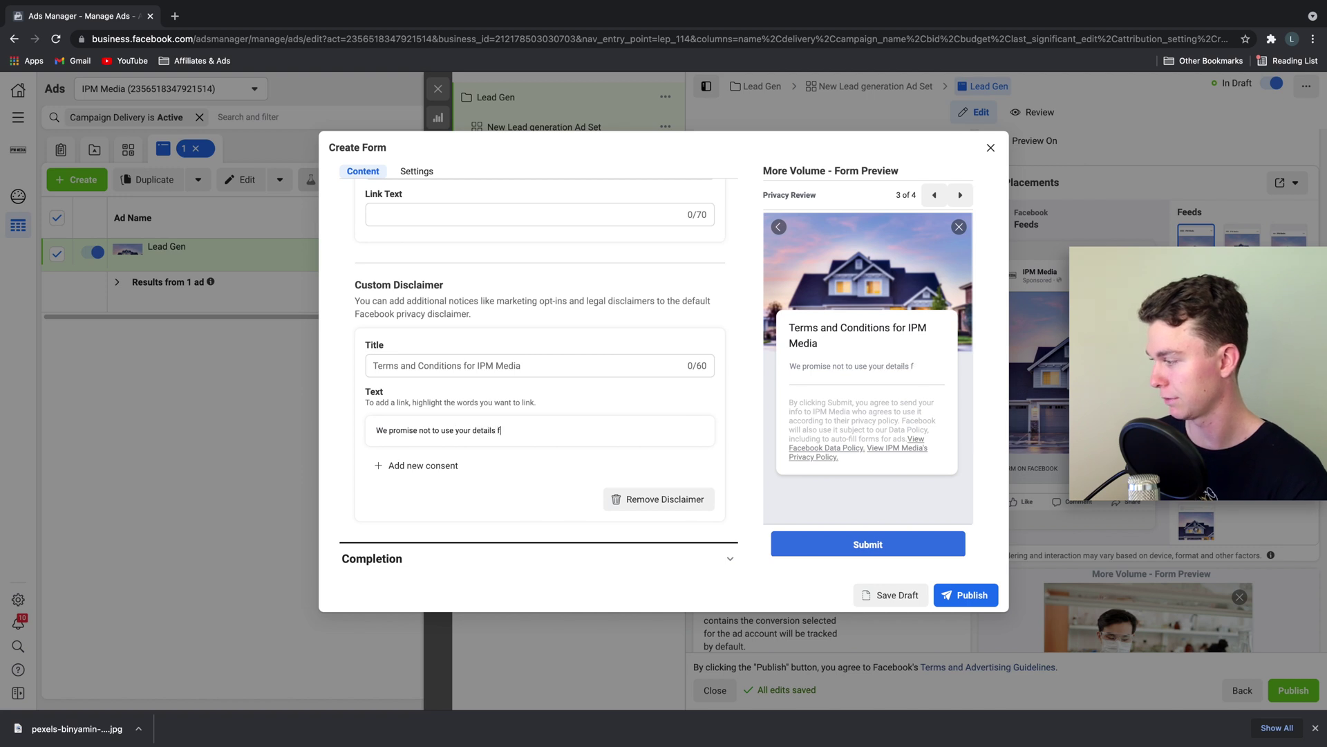
{"action": "type", "text": "or sp"}
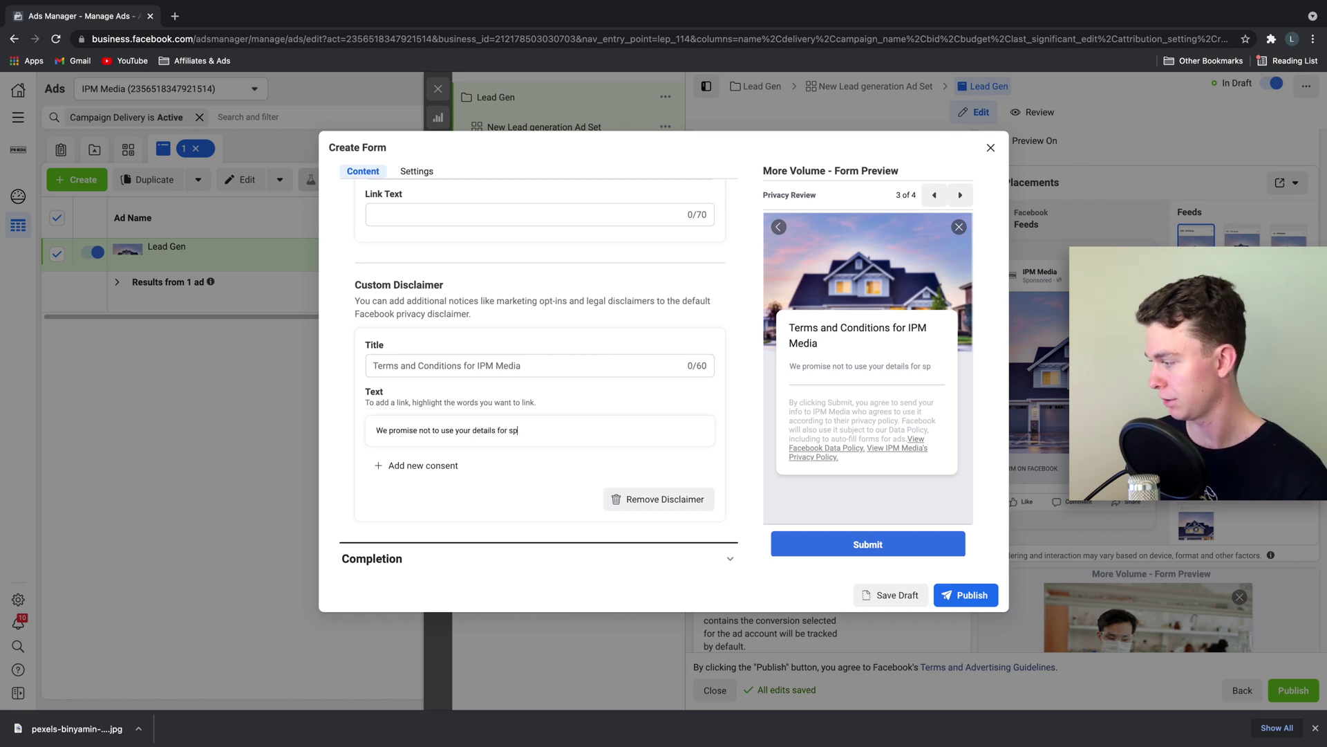
{"action": "type", "text": "anam."}
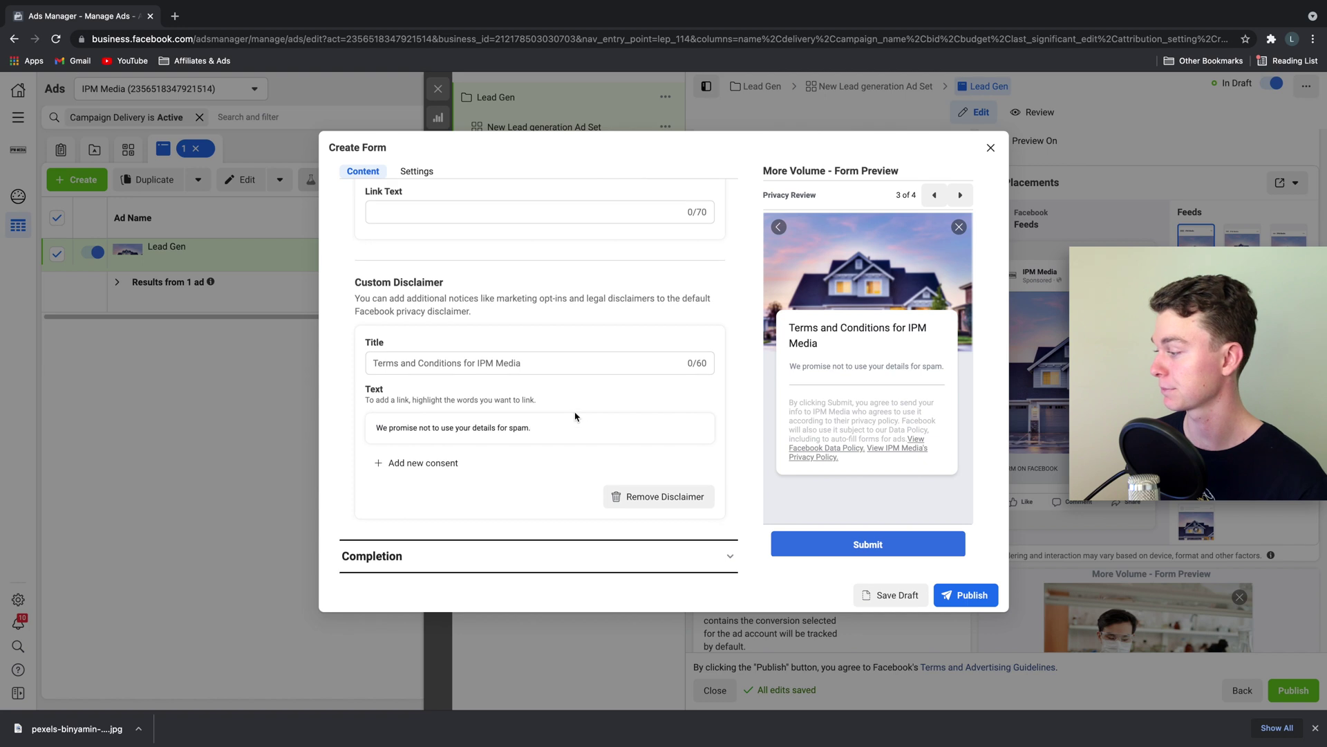
Enter ipmmedia.net as the completion message's website link.
{"action": "left_click", "coordinate": [615, 560]}
{"action": "left_click", "coordinate": [560, 356]}
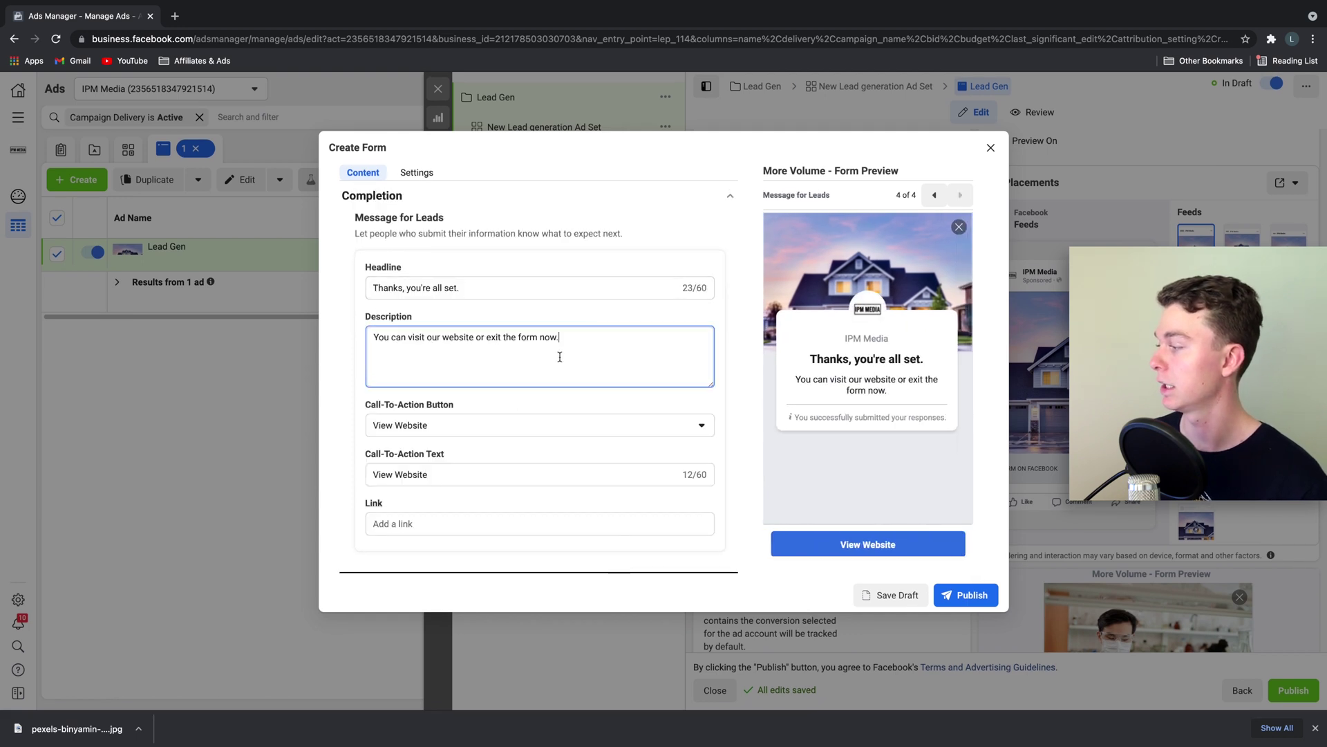
{"action": "left_click", "coordinate": [533, 288]}
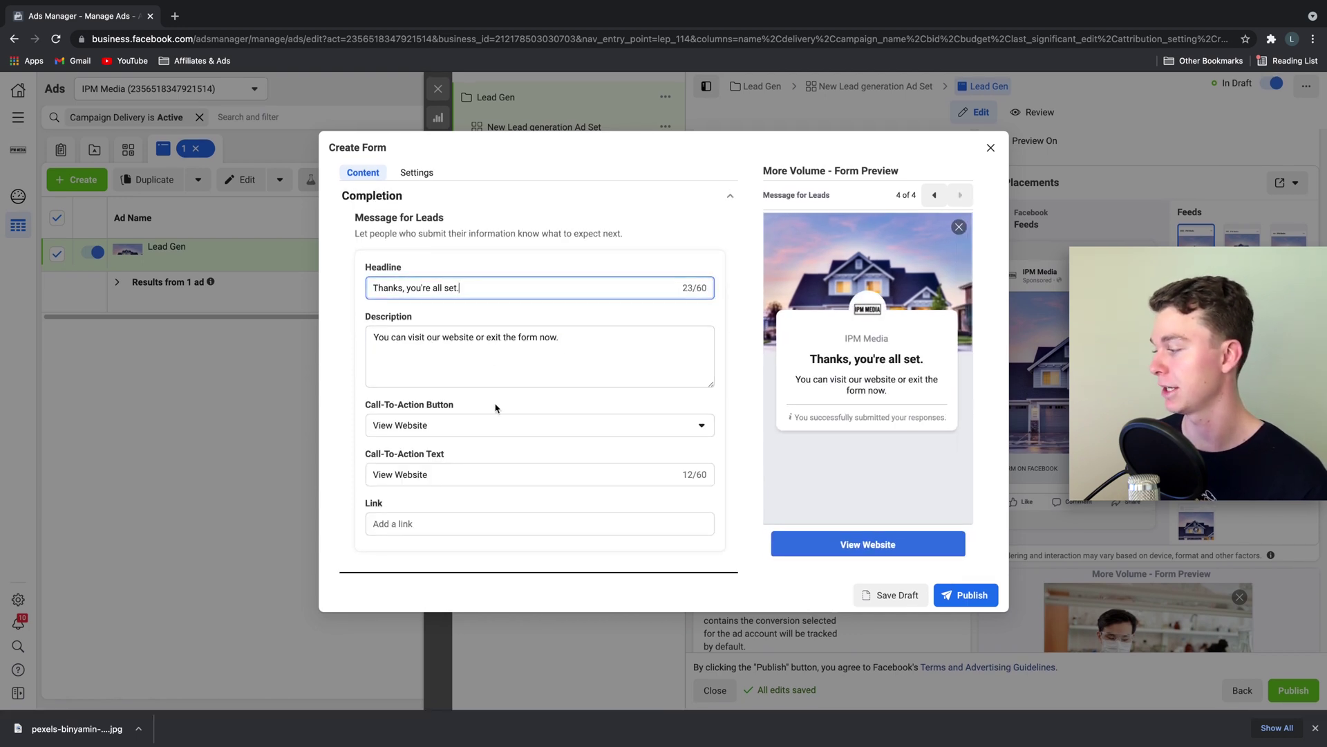
{"action": "left_click", "coordinate": [459, 427]}
{"action": "left_click", "coordinate": [757, 516]}
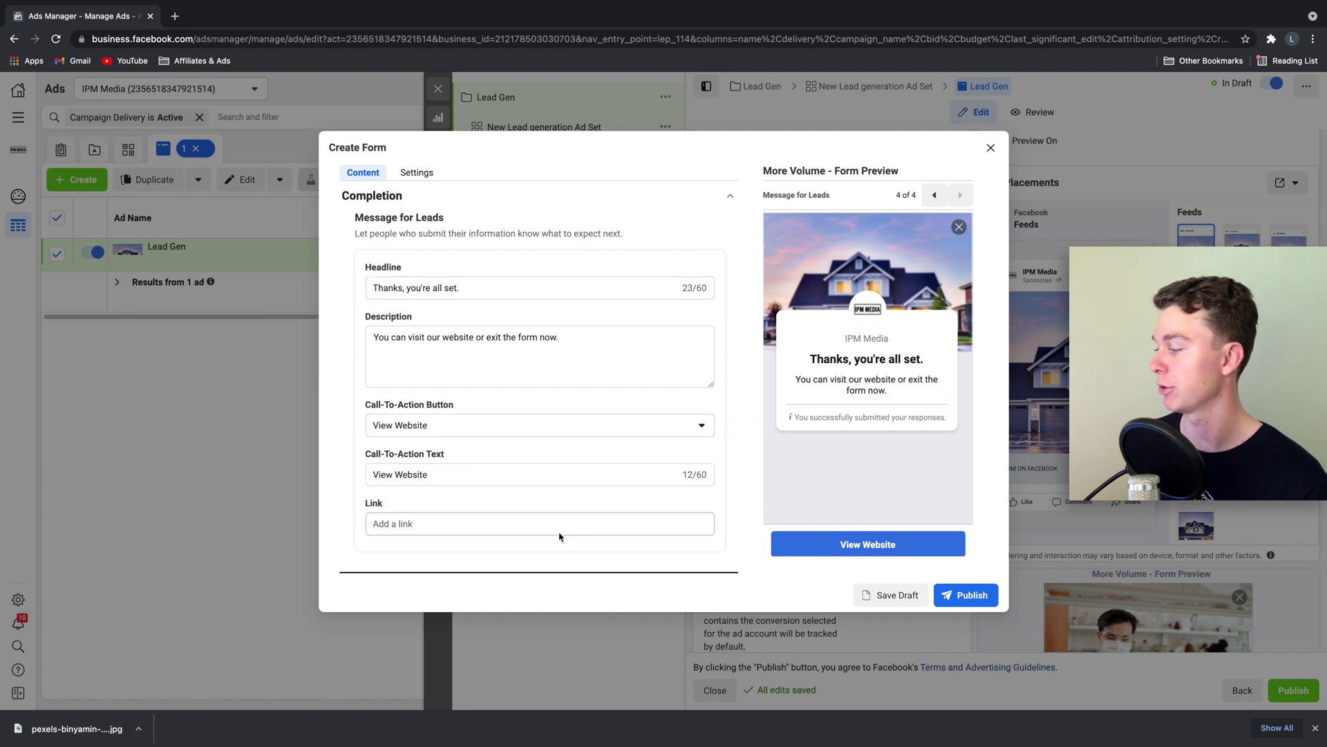
{"action": "left_click", "coordinate": [577, 522]}
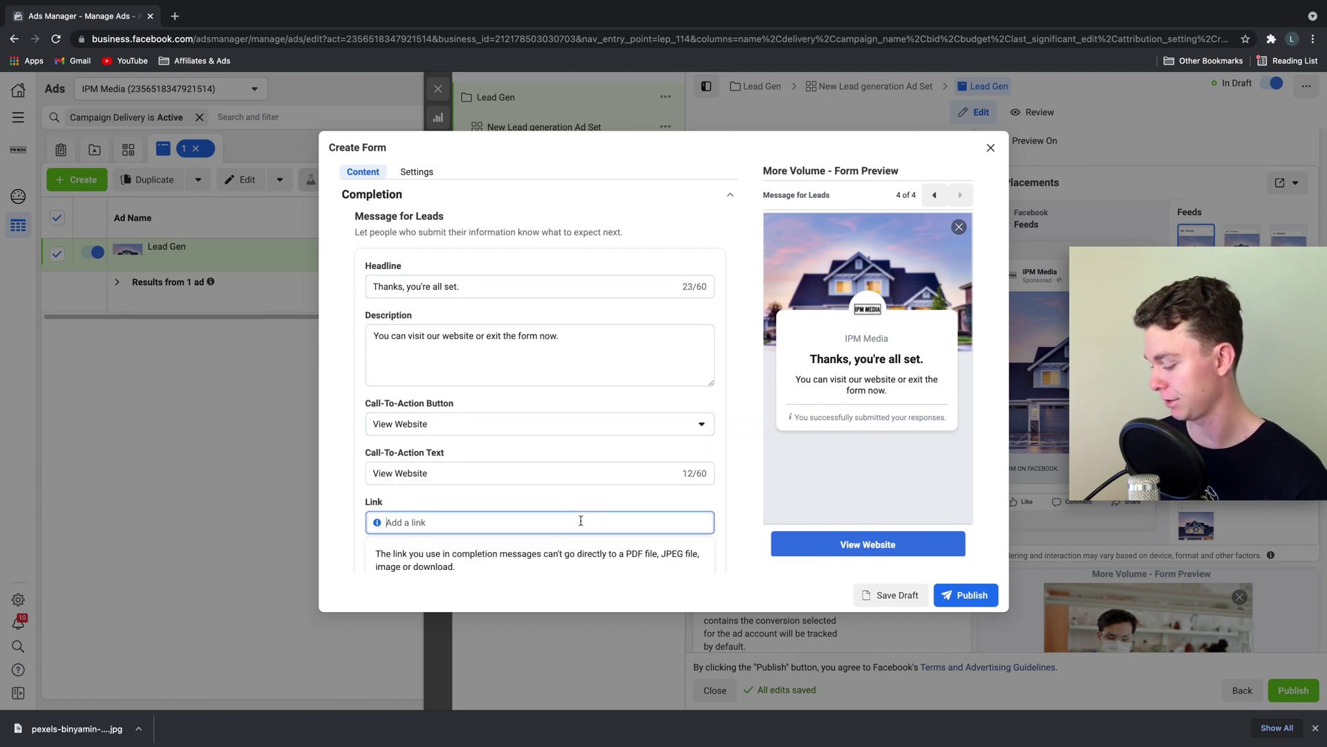
{"action": "type", "text": "ipmmedi"}
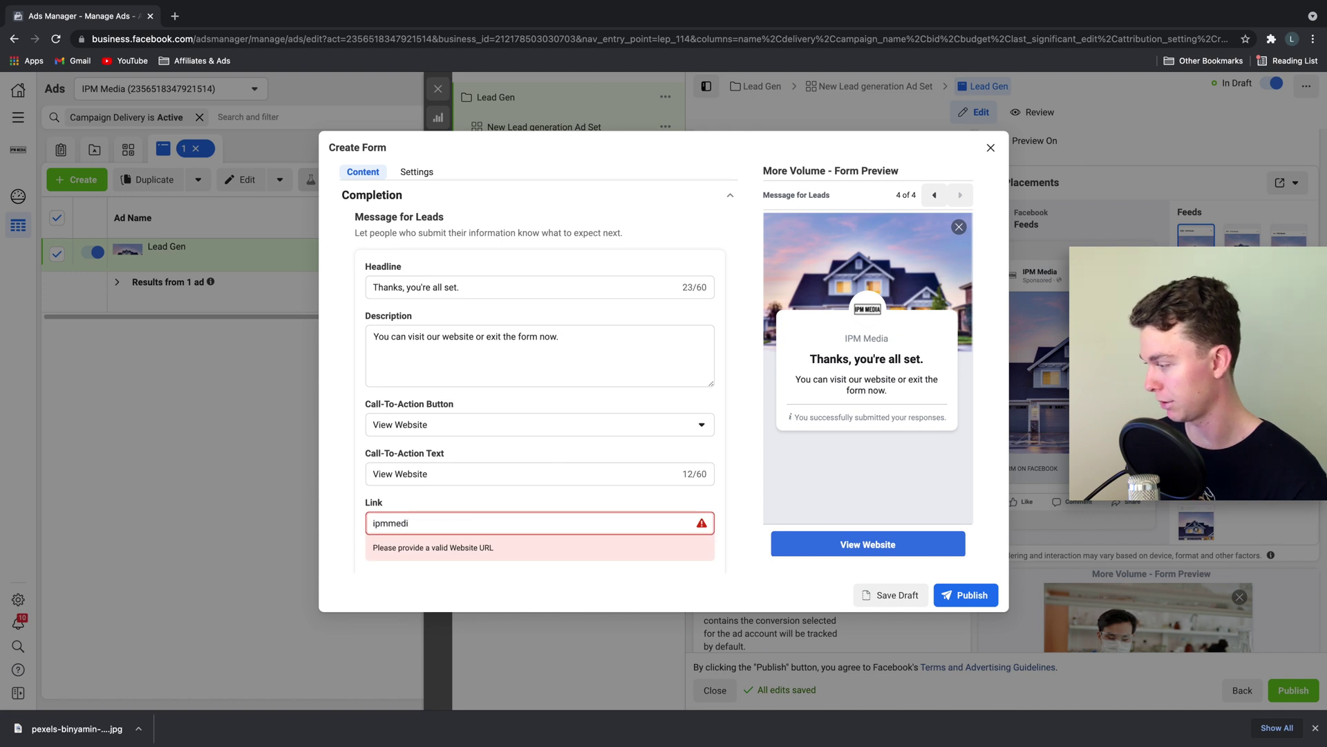
{"action": "type", "text": "a.net"}
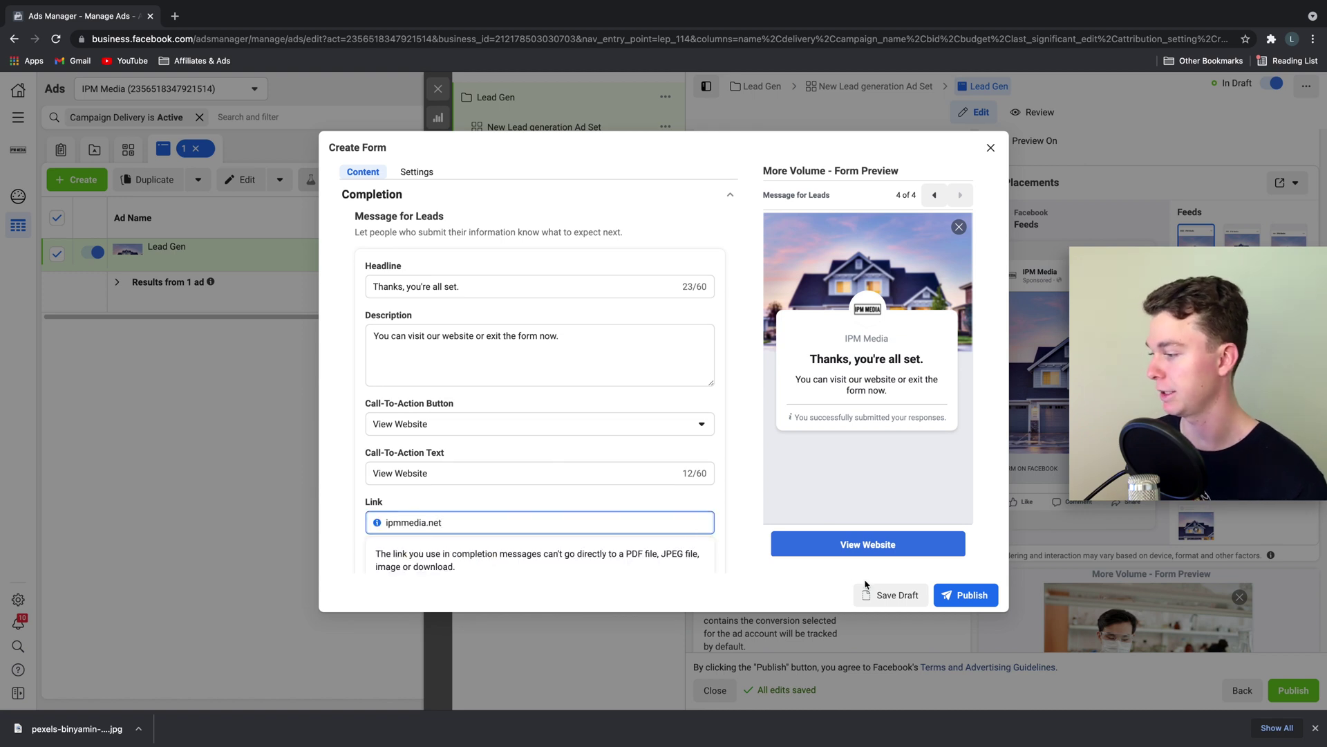
After the publish error, enter the ipmmedia privacy policy link and 'Privacy Policy' link text.
{"action": "left_click", "coordinate": [966, 595]}
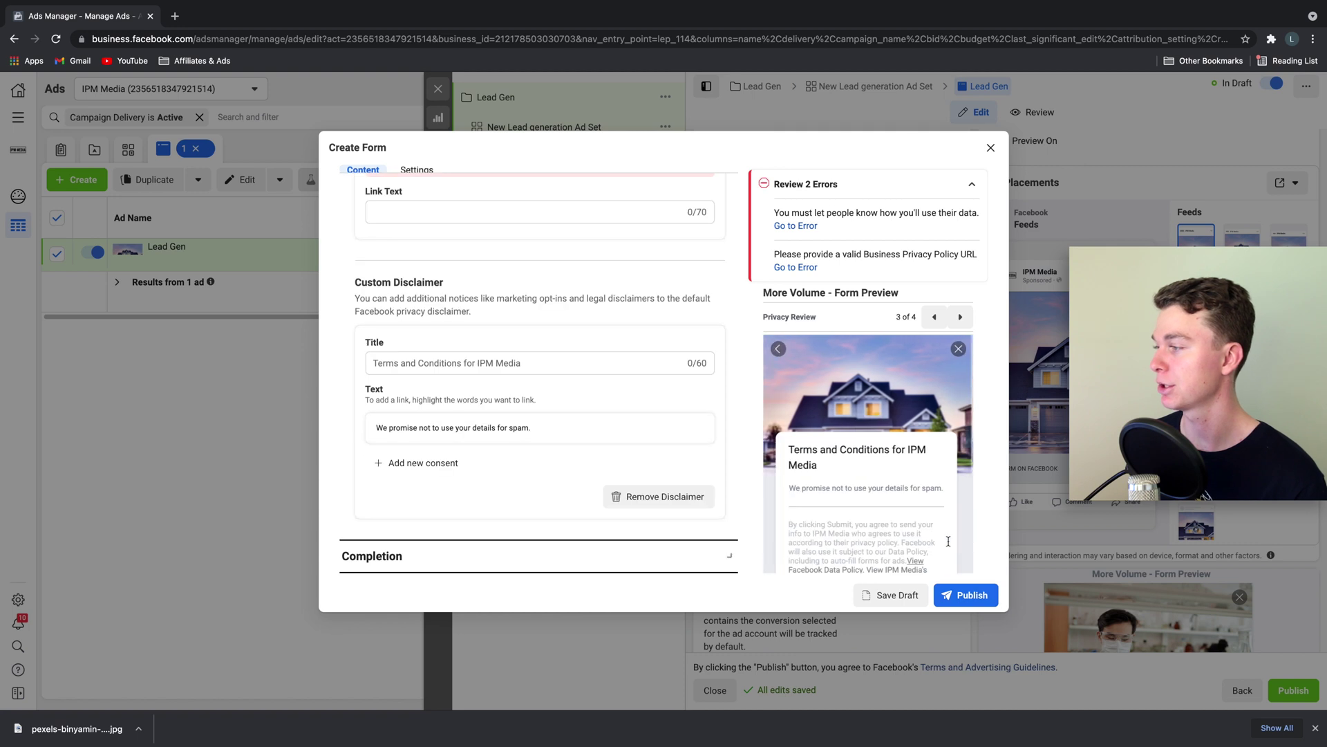
{"action": "scroll", "coordinate": [682, 408], "scroll_direction": "up", "scroll_amount": 3}
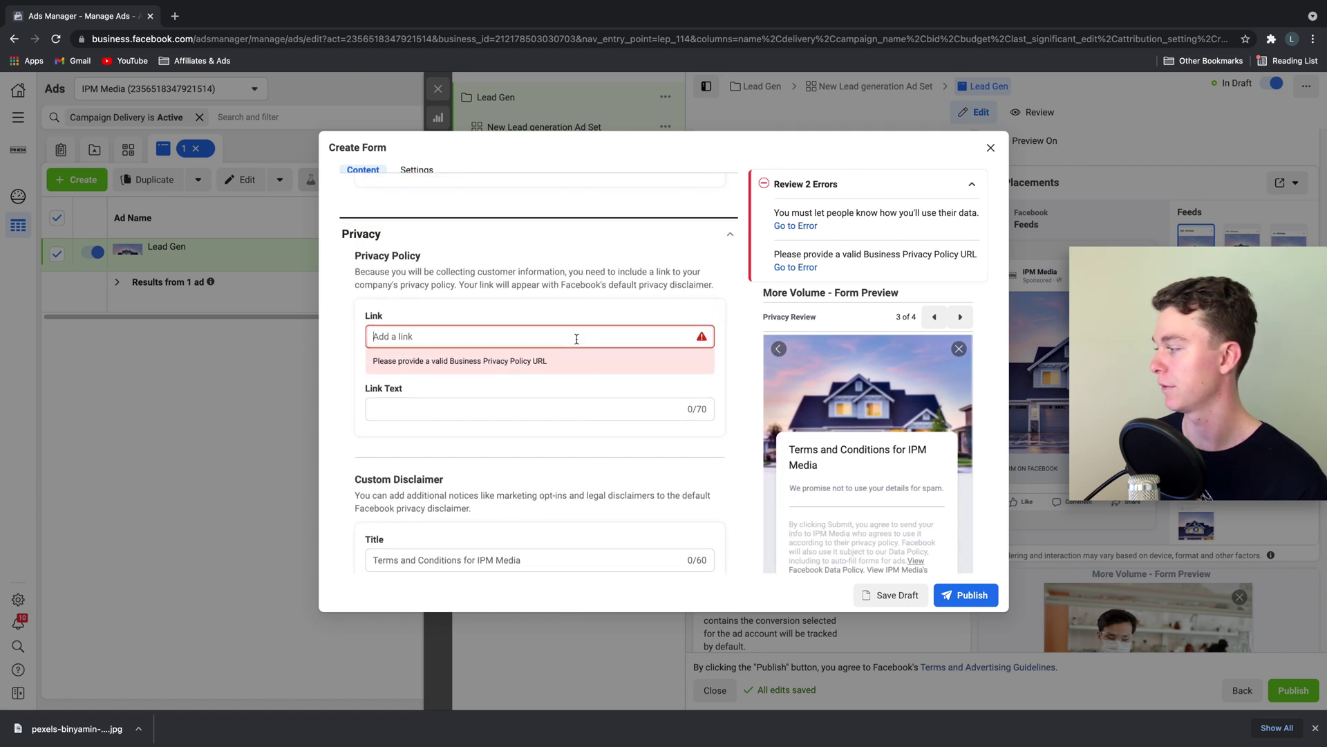
{"action": "left_click", "coordinate": [577, 339]}
{"action": "type", "text": "ipmmed"}
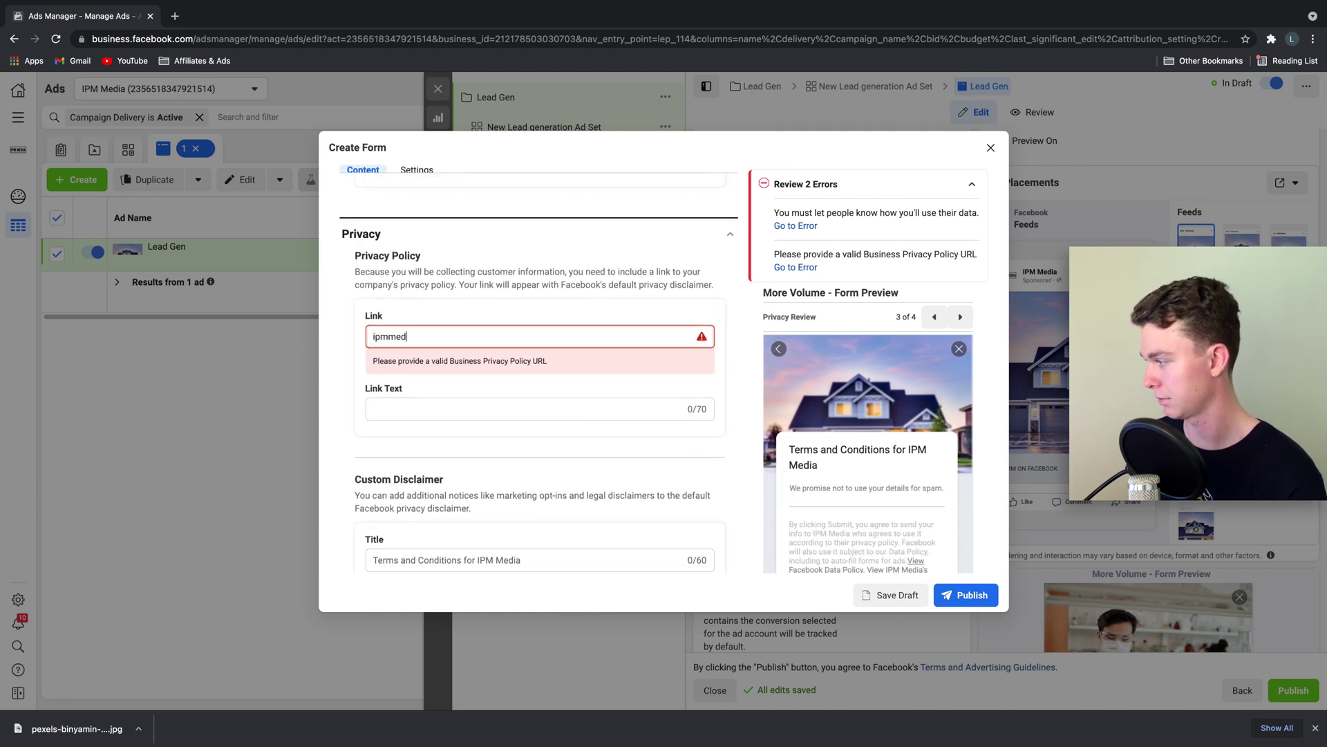
{"action": "type", "text": "ia.net"}
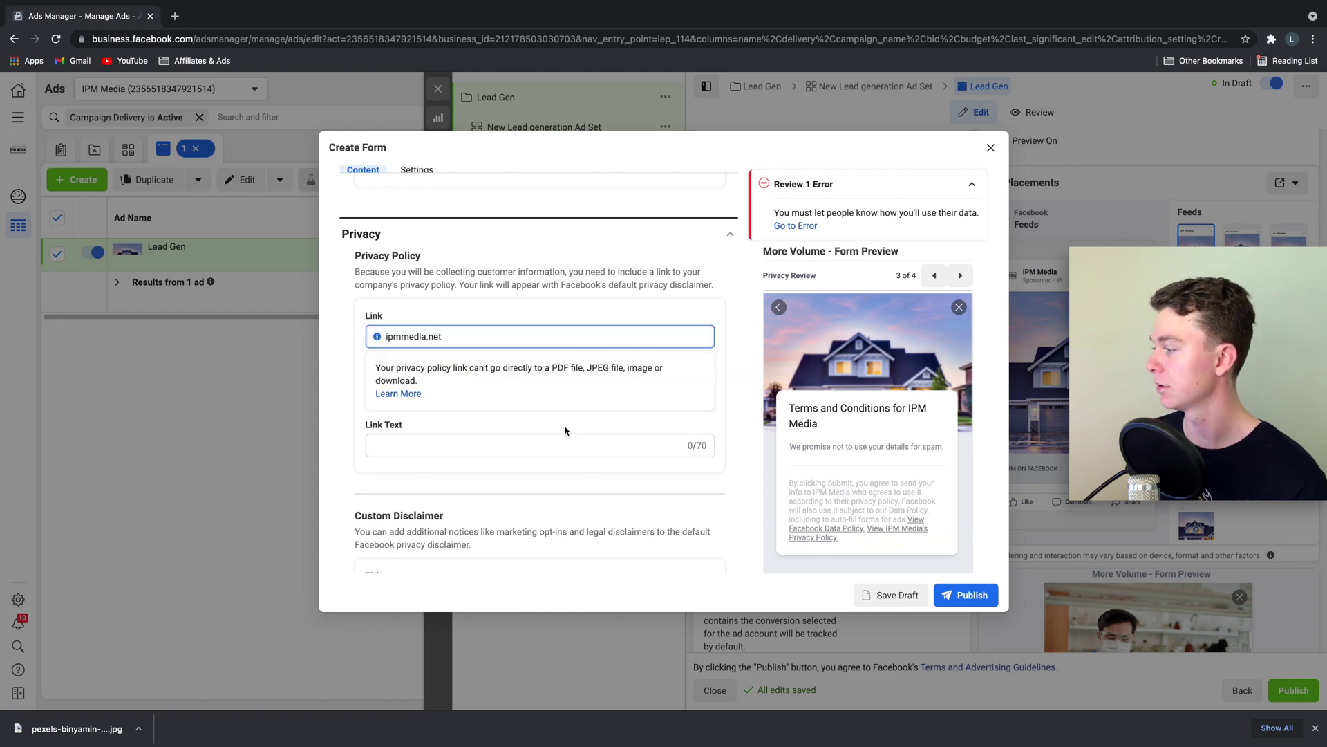
{"action": "left_click", "coordinate": [565, 446]}
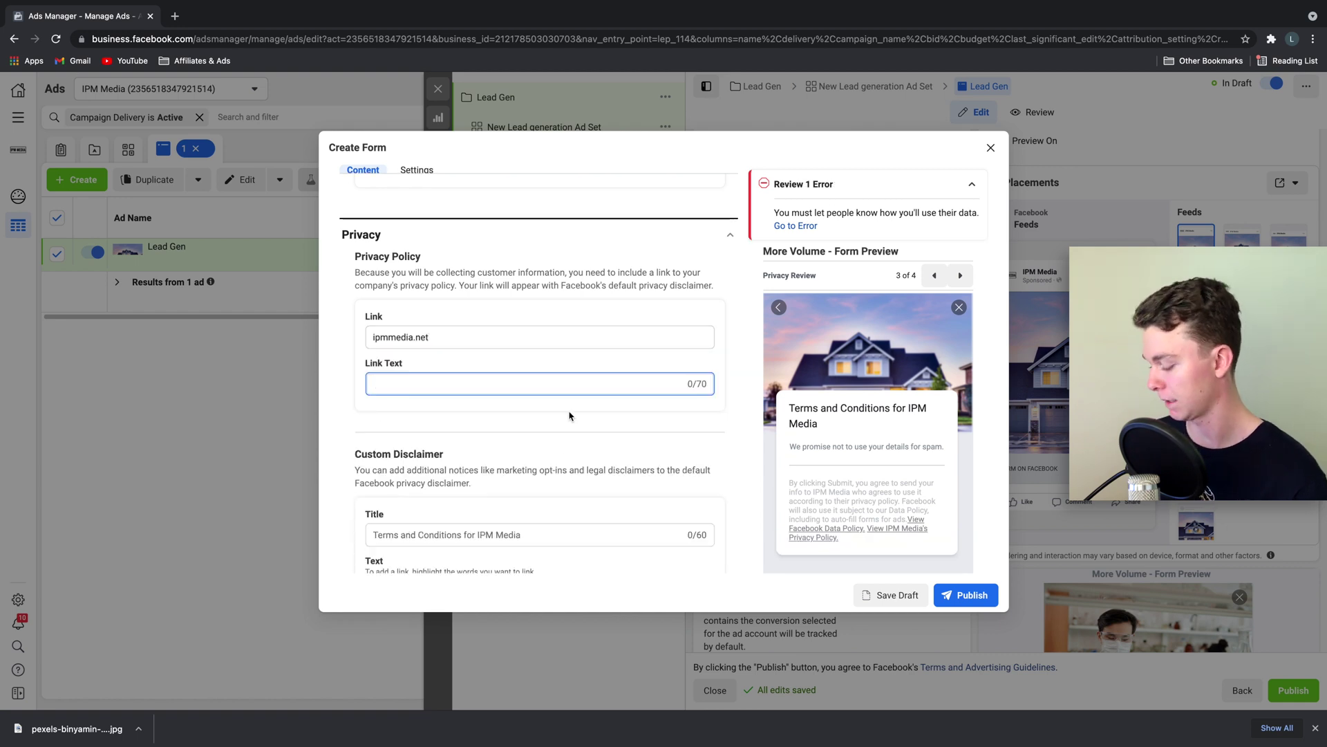
{"action": "type", "text": "Priv"}
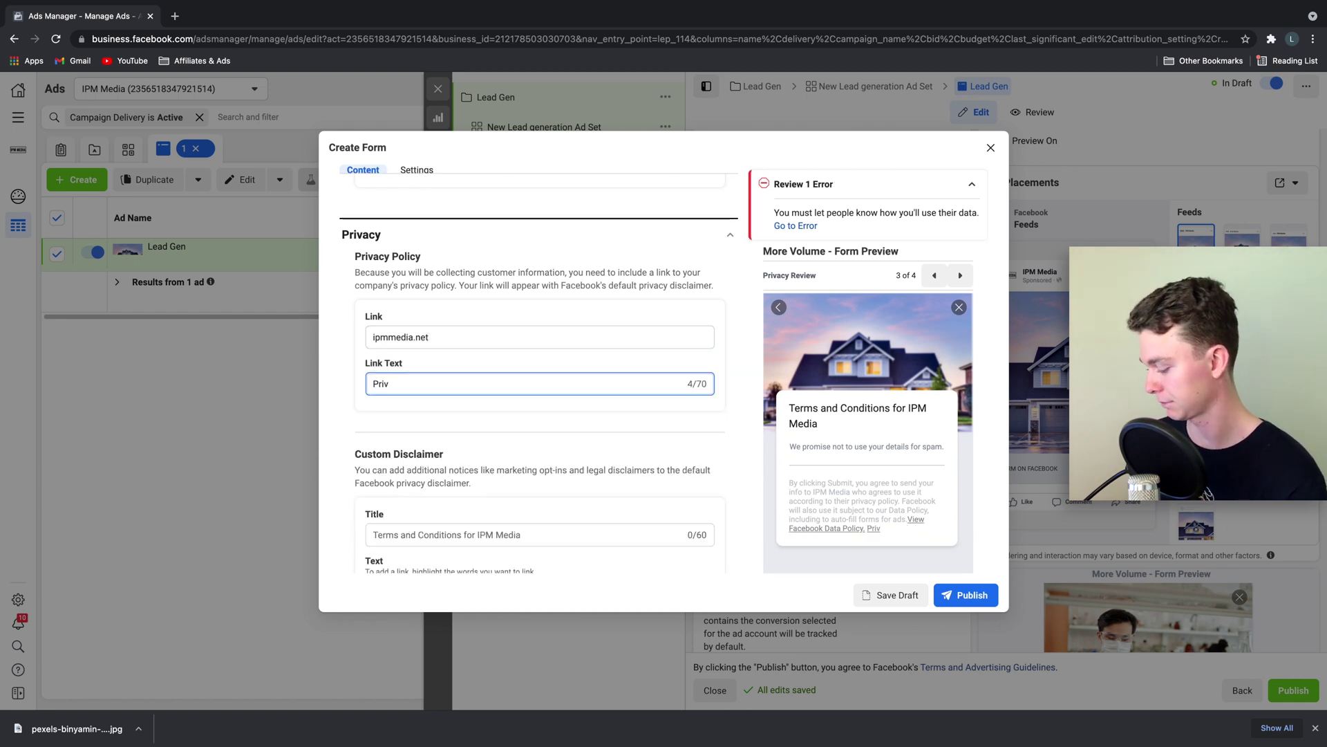
{"action": "type", "text": "acy Policy"}
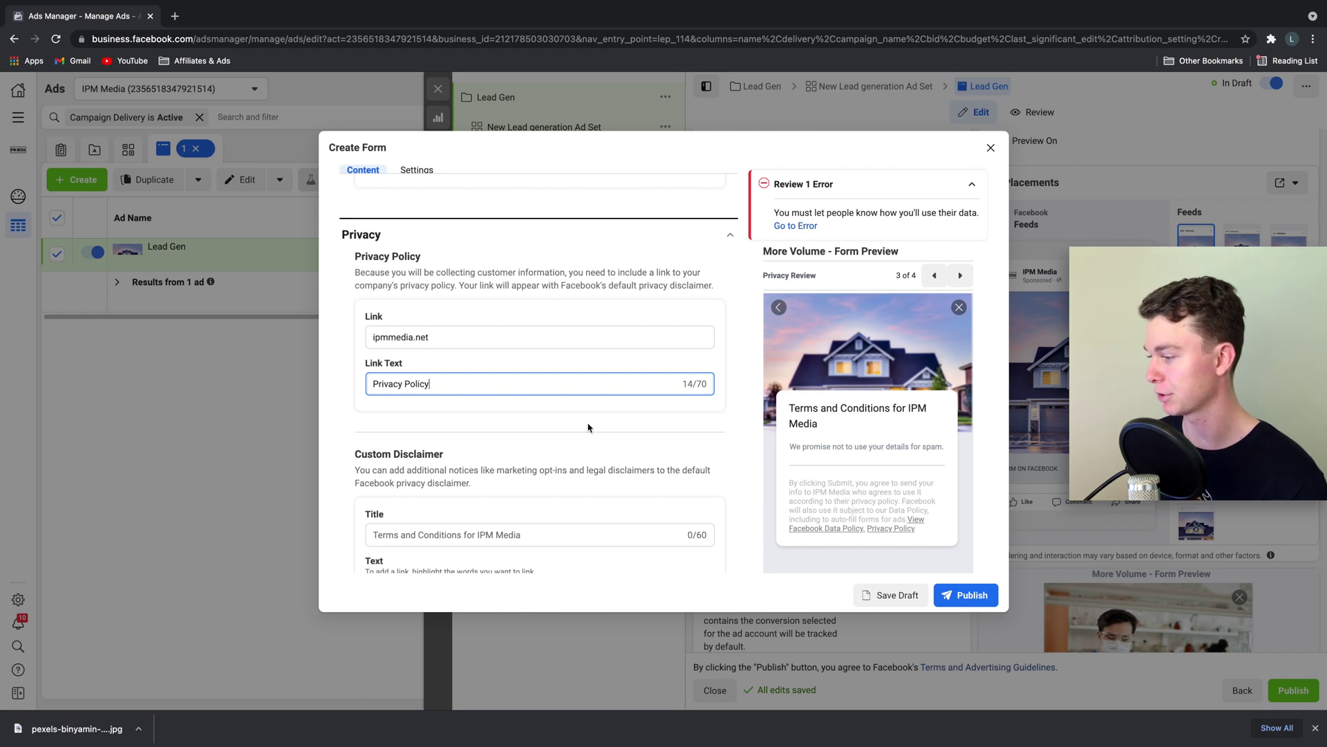
{"action": "left_click", "coordinate": [968, 595]}
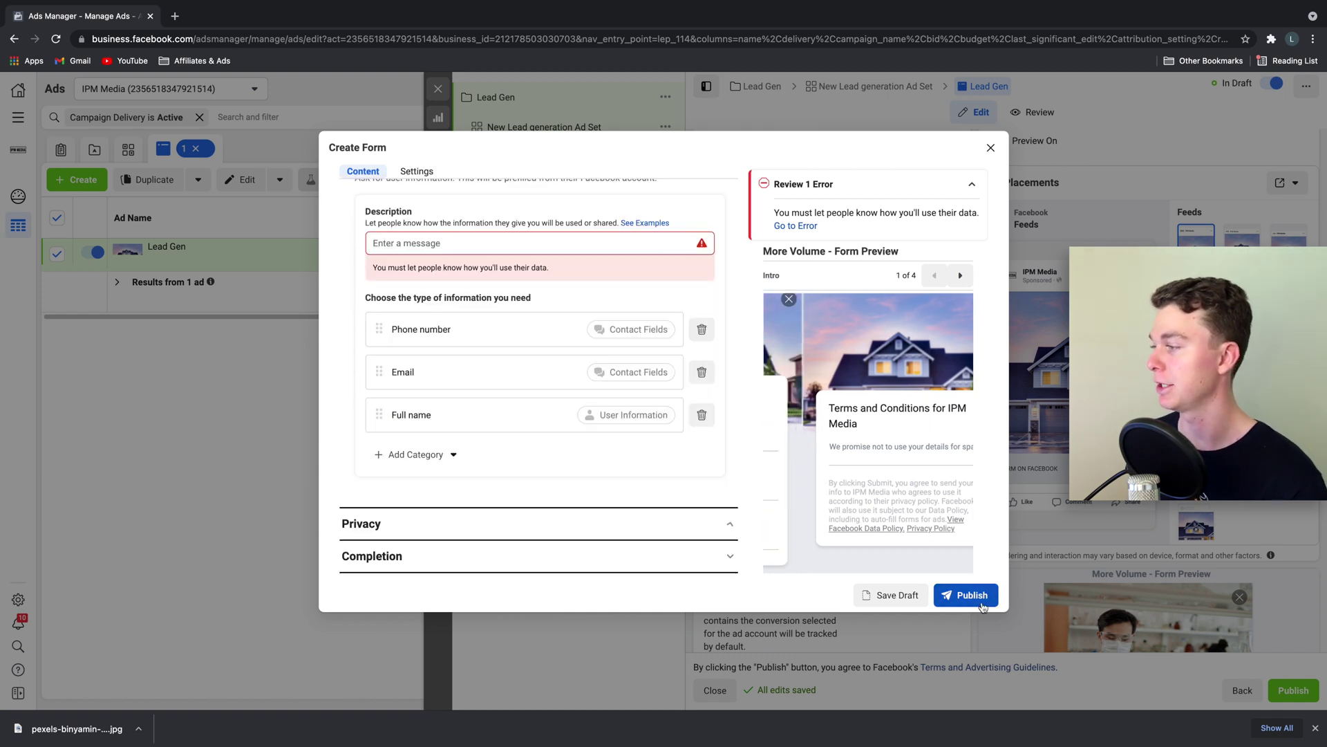
Begin the prefill questions description 'We'll contact you…', correcting a typo.
{"action": "left_click", "coordinate": [484, 249]}
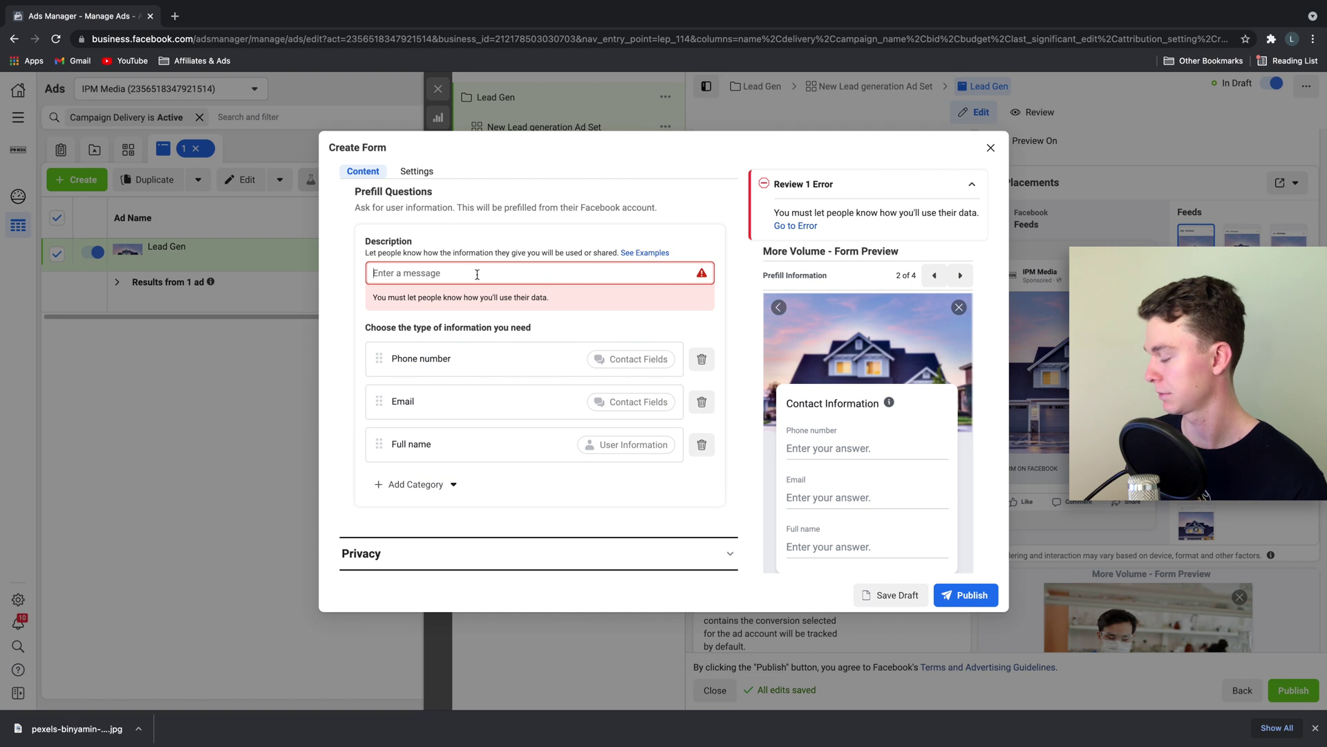
{"action": "scroll", "coordinate": [432, 274], "scroll_direction": "up", "scroll_amount": 1}
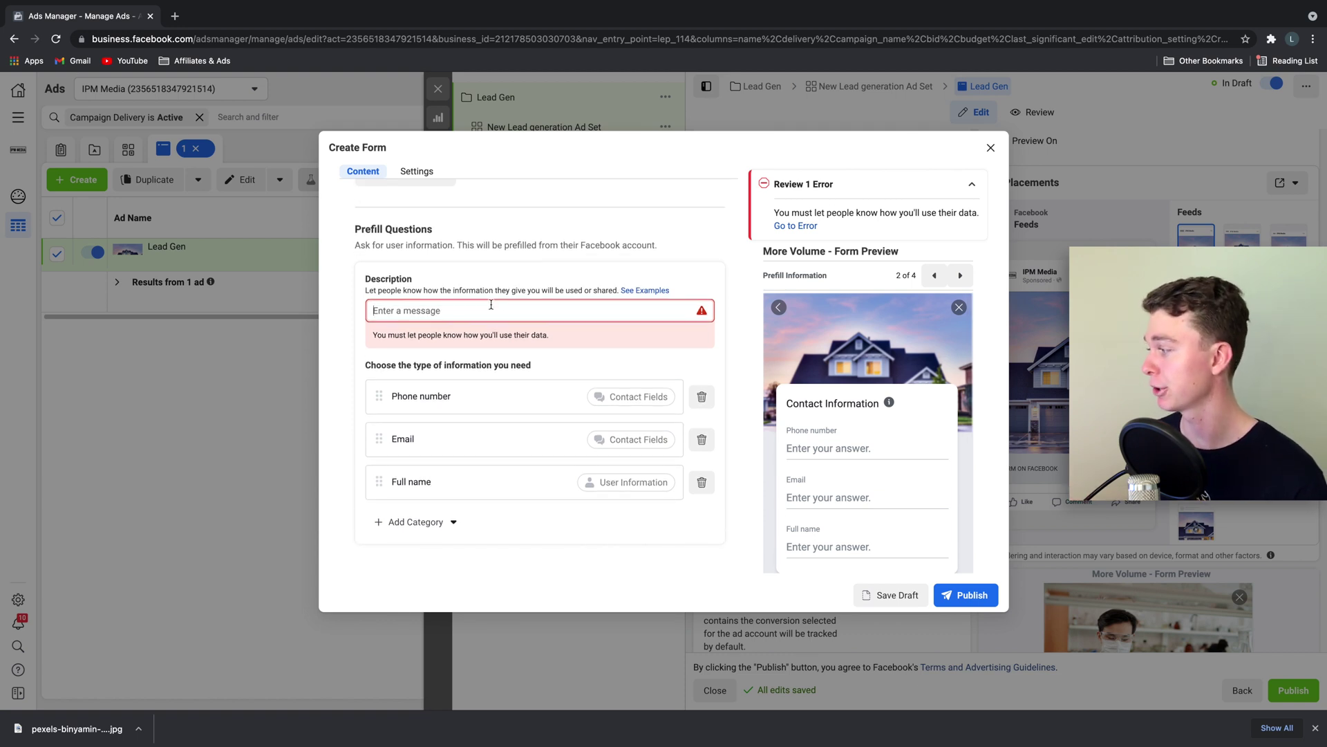
{"action": "type", "text": "We;ll "}
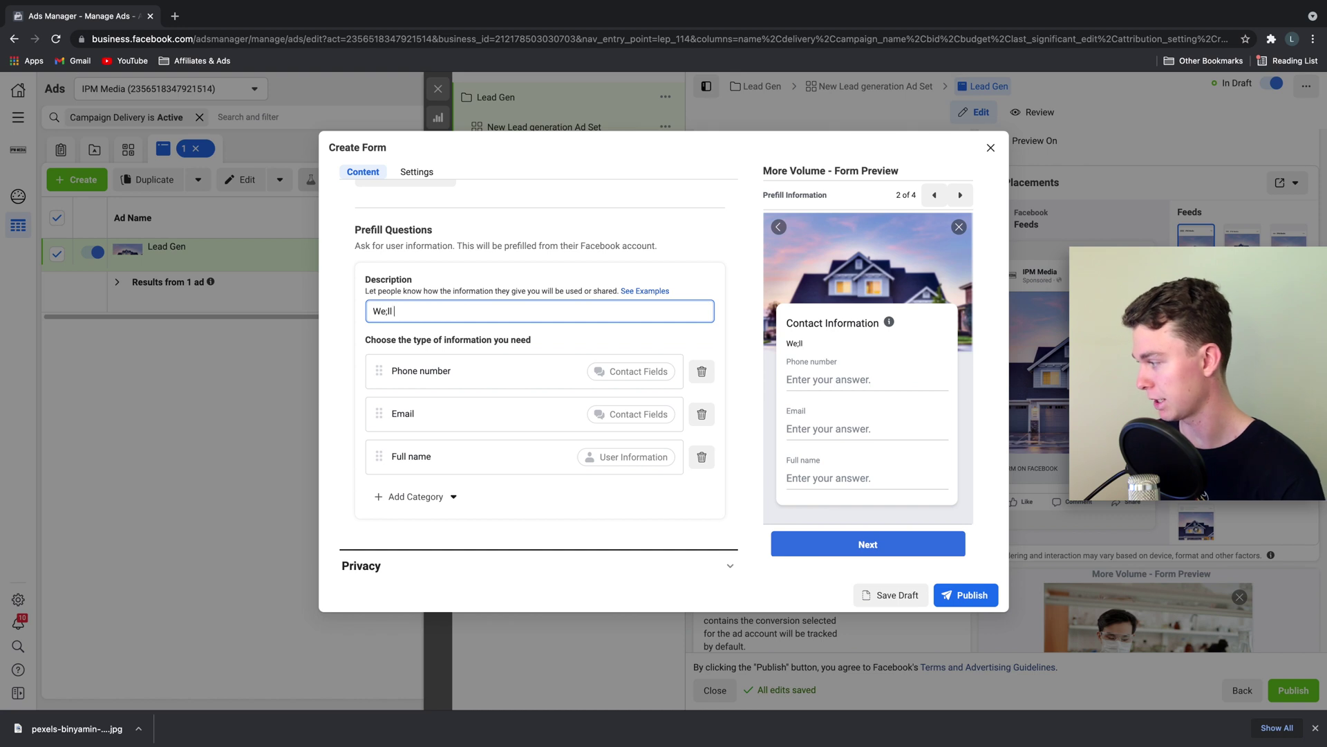
{"action": "type", "text": "cont"}
{"action": "key", "text": "BackSpace"}
{"action": "key", "text": "BackSpace"}
{"action": "key", "text": "BackSpace"}
{"action": "key", "text": "BackSpace"}
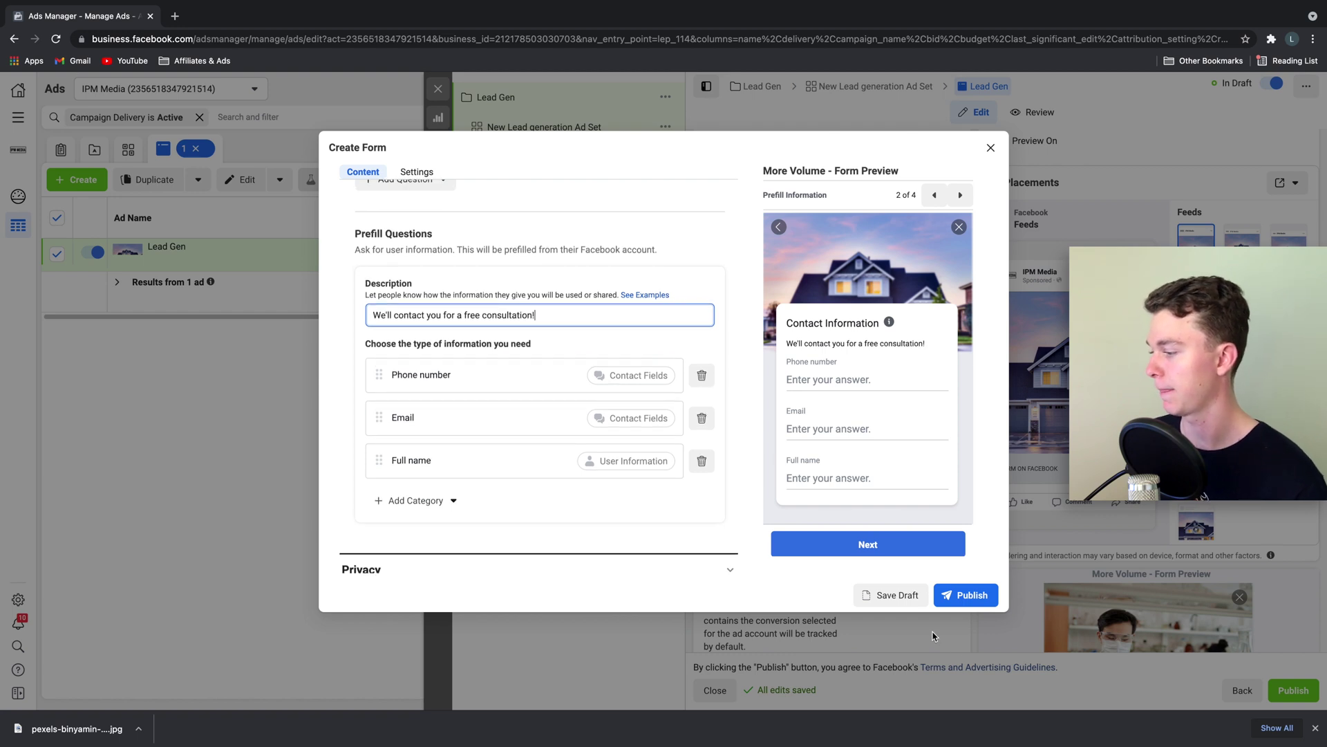
Find the custom disclaimer under Privacy and give it the title 'T's & C's'.
{"action": "left_click", "coordinate": [962, 599]}
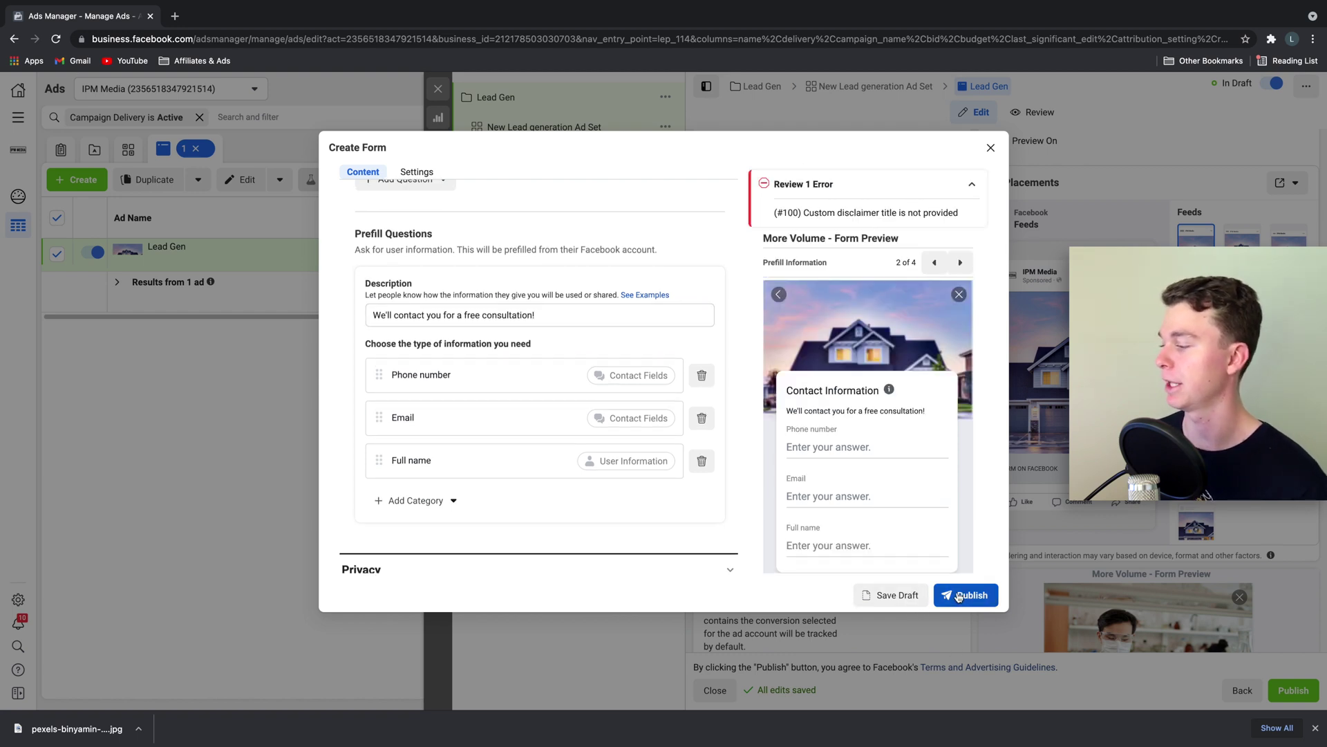
{"action": "scroll", "coordinate": [687, 453], "scroll_direction": "down", "scroll_amount": 1}
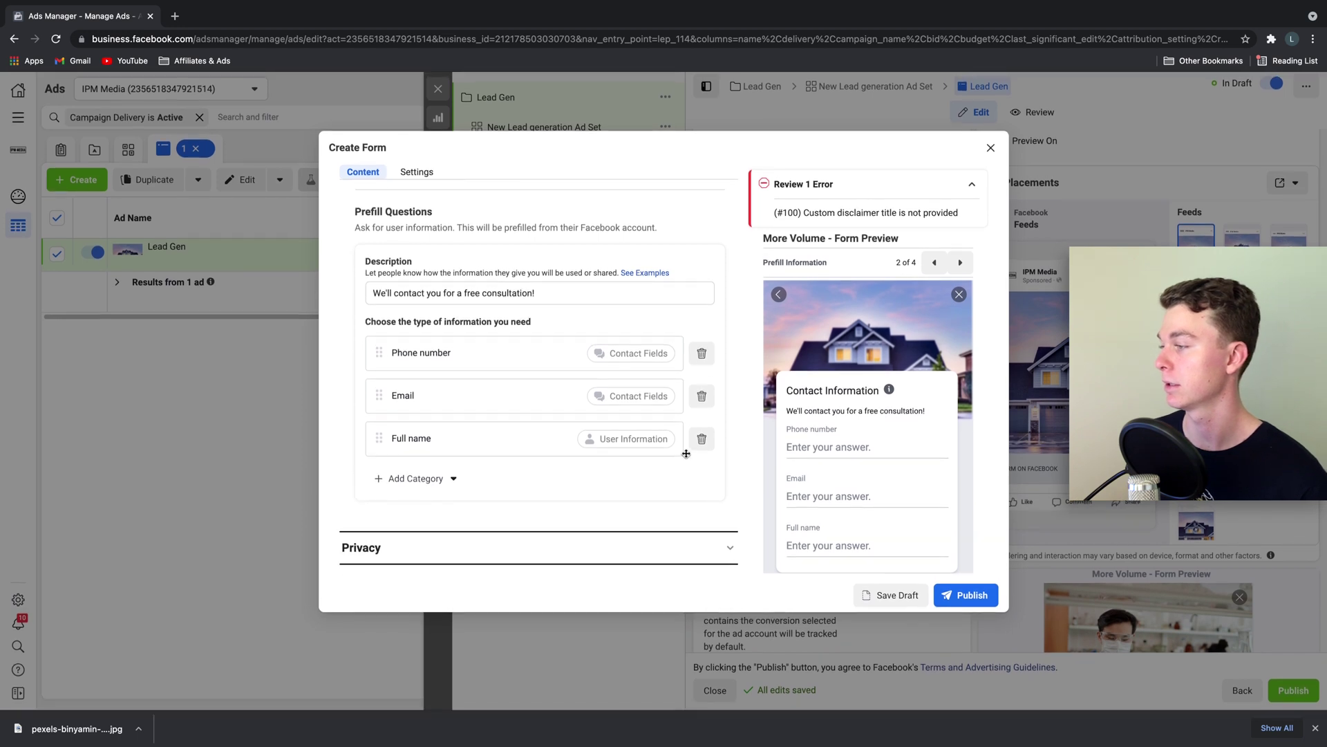
{"action": "scroll", "coordinate": [615, 316], "scroll_direction": "up", "scroll_amount": 5}
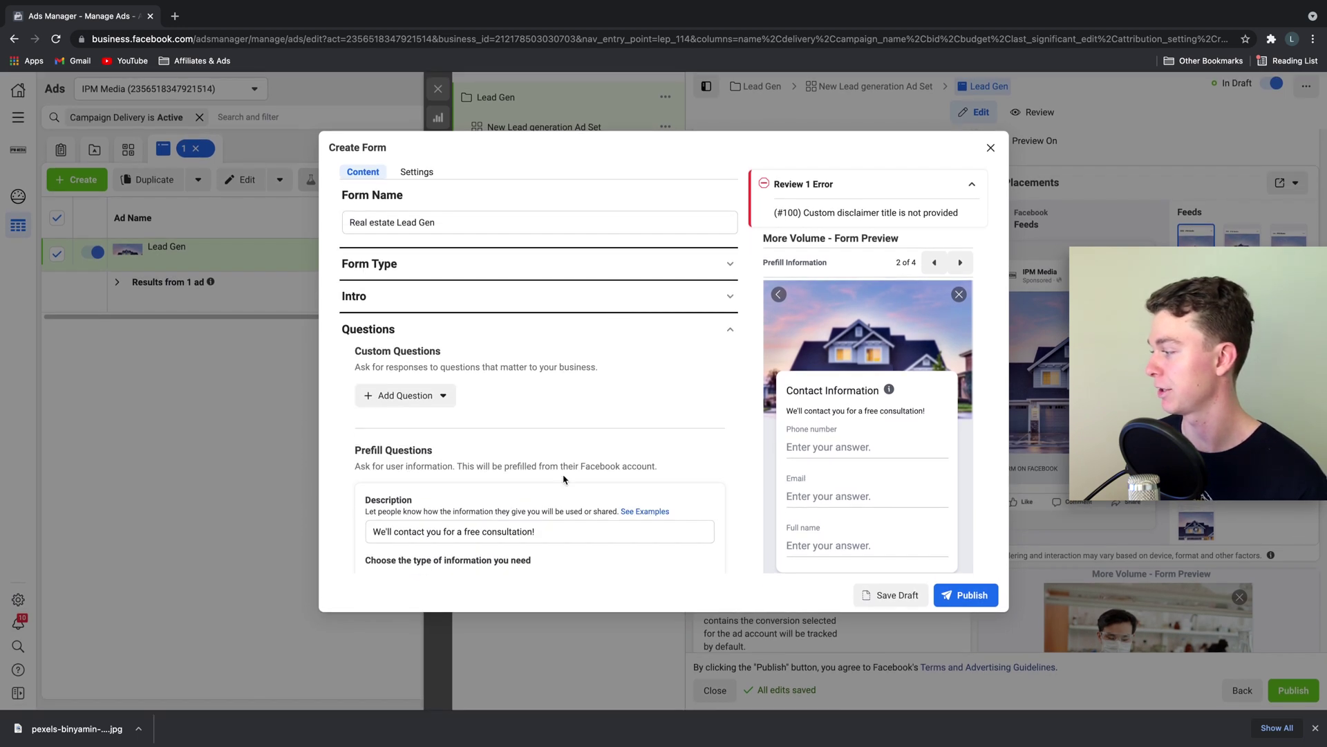
{"action": "scroll", "coordinate": [566, 481], "scroll_direction": "down", "scroll_amount": 4}
{"action": "scroll", "coordinate": [546, 415], "scroll_direction": "up", "scroll_amount": 4}
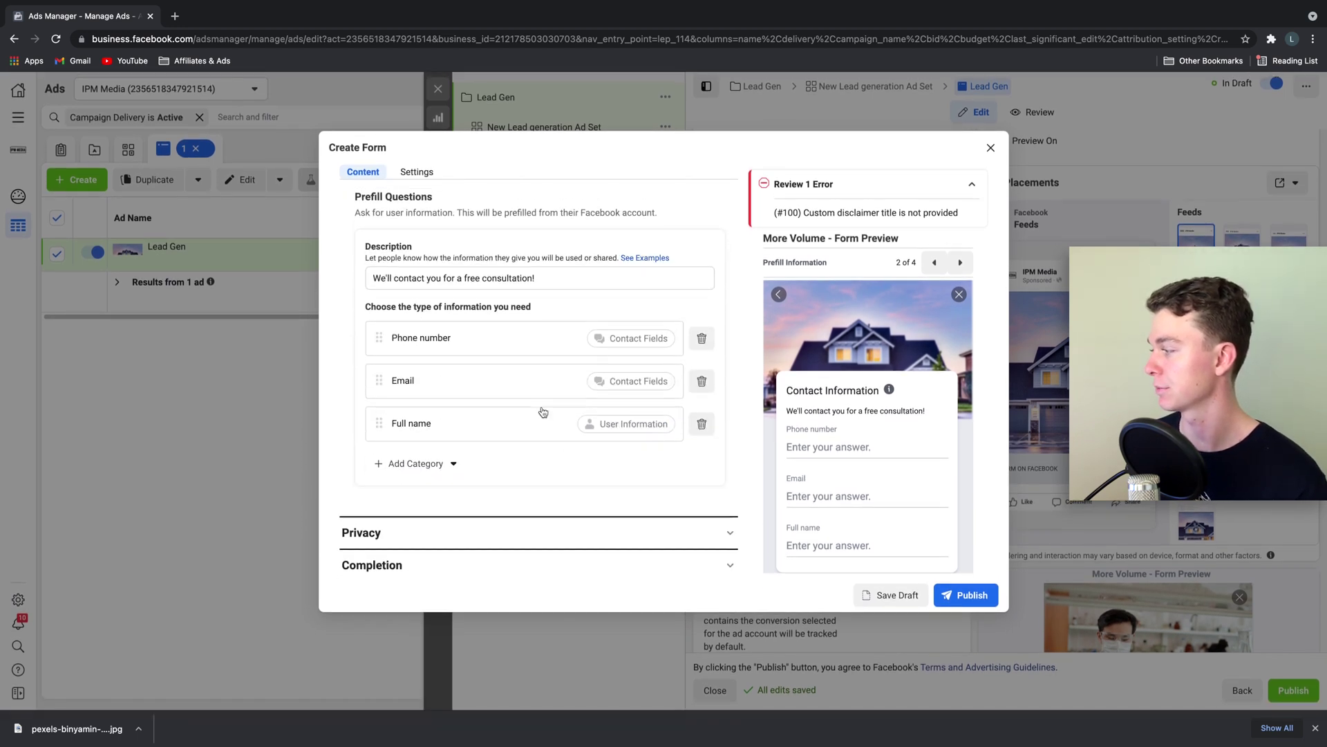
{"action": "left_click", "coordinate": [603, 315]}
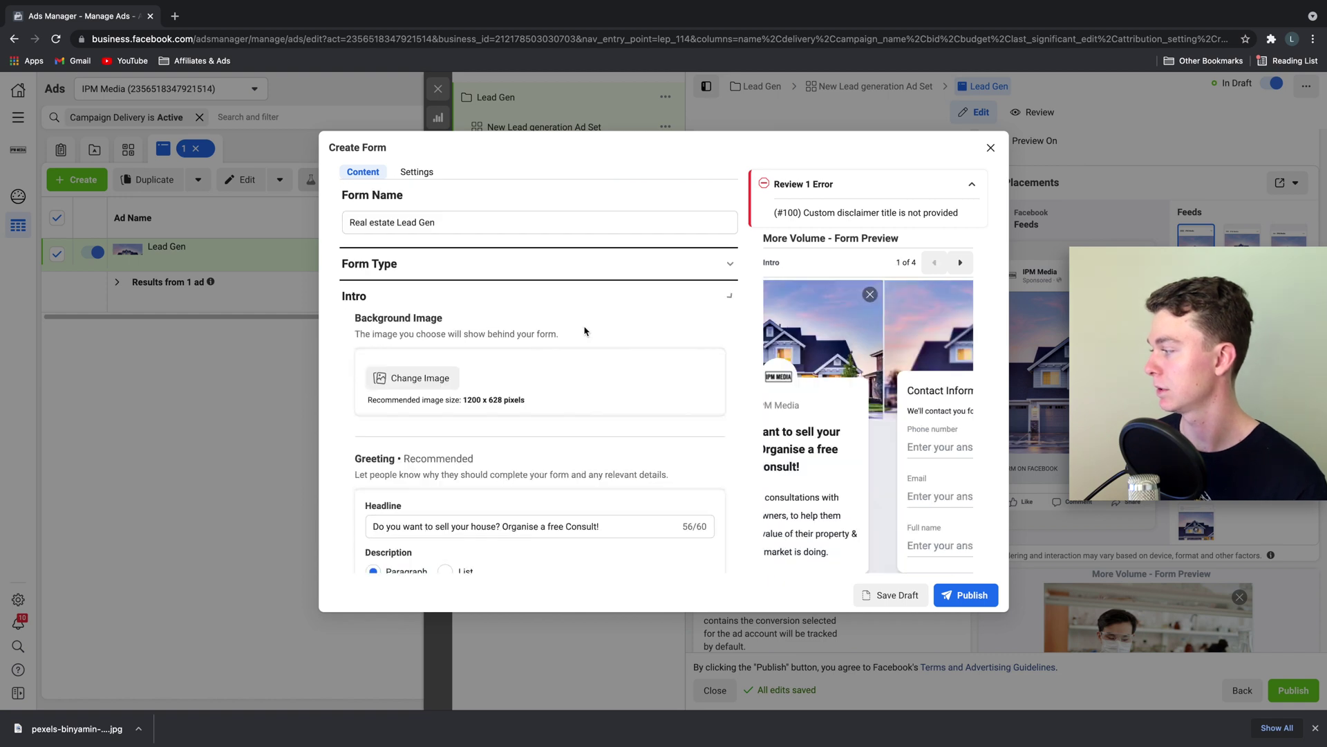
{"action": "scroll", "coordinate": [583, 333], "scroll_direction": "down", "scroll_amount": 3}
{"action": "left_click", "coordinate": [553, 487]}
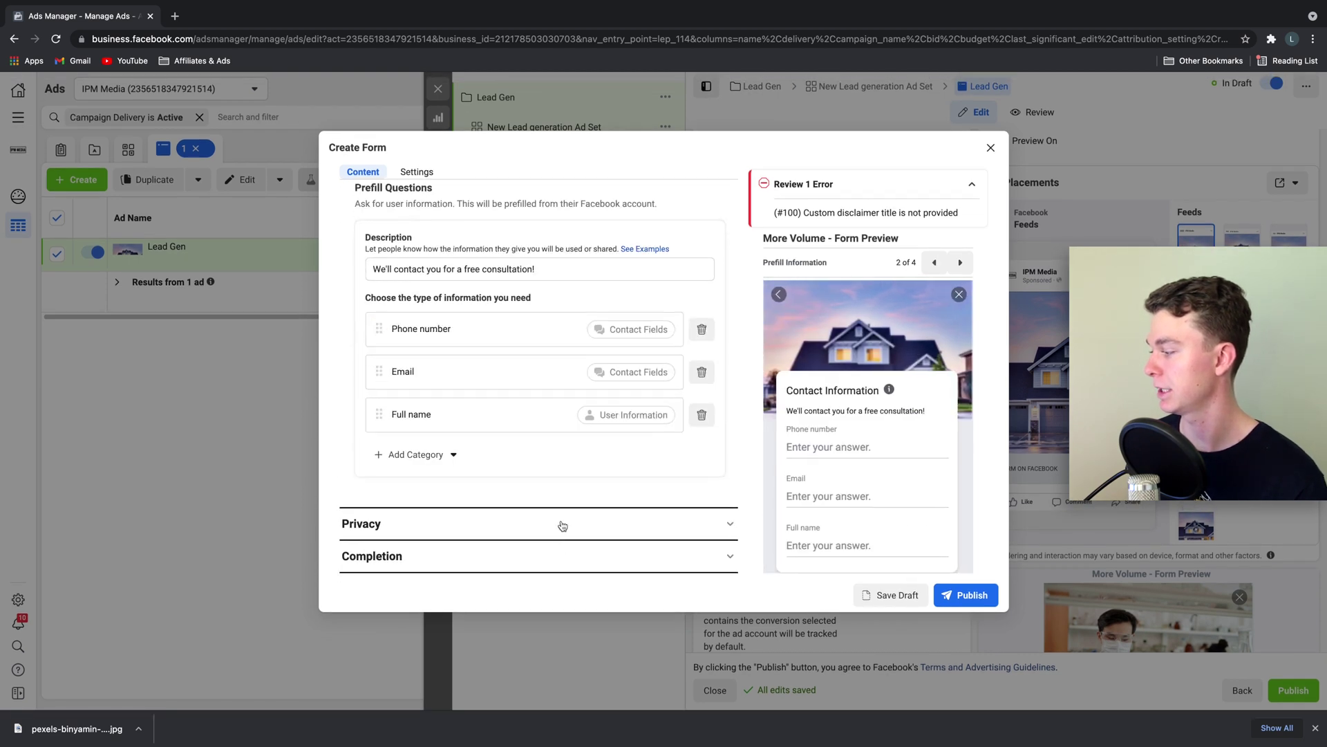
{"action": "left_click", "coordinate": [561, 525]}
{"action": "left_click", "coordinate": [508, 362]}
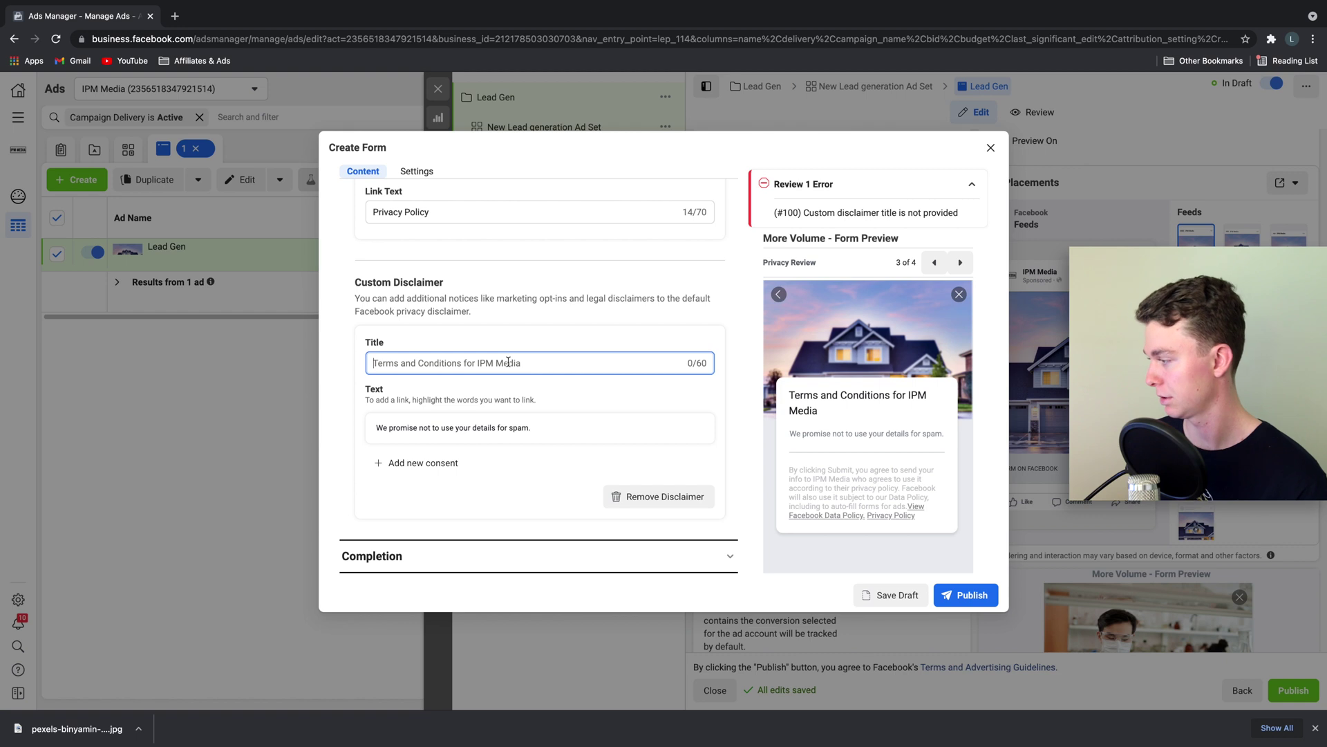
{"action": "type", "text": "T's & C's"}
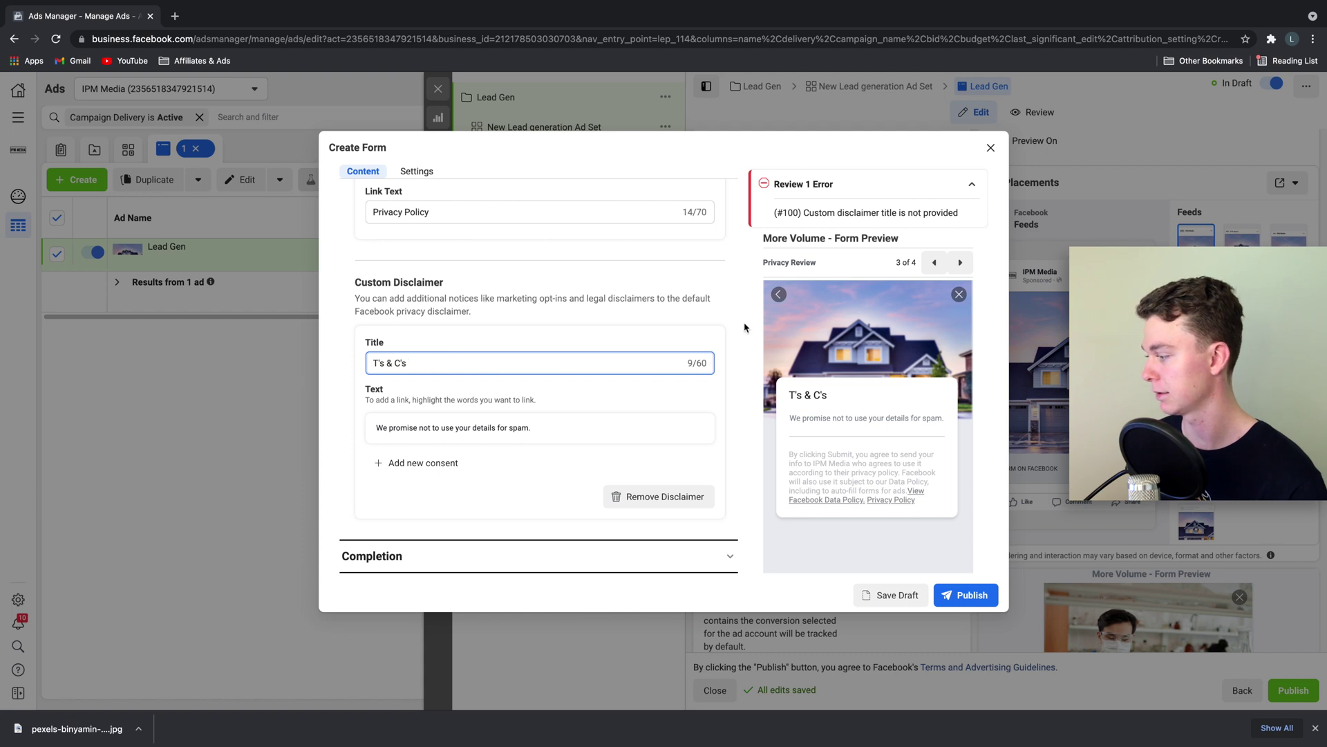
{"action": "left_click", "coordinate": [944, 606]}
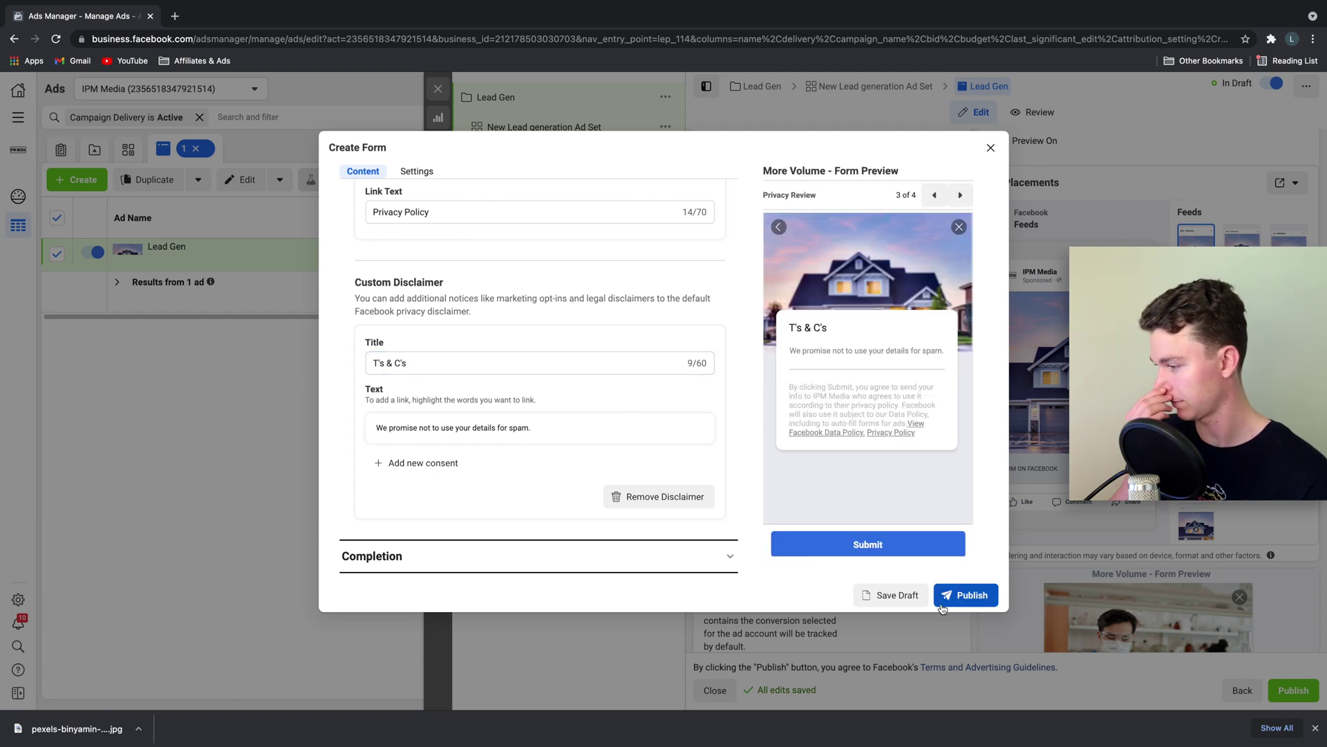
Publish the Real estate Lead Gen form and get back to Ads Manager.
{"action": "left_click", "coordinate": [947, 602]}
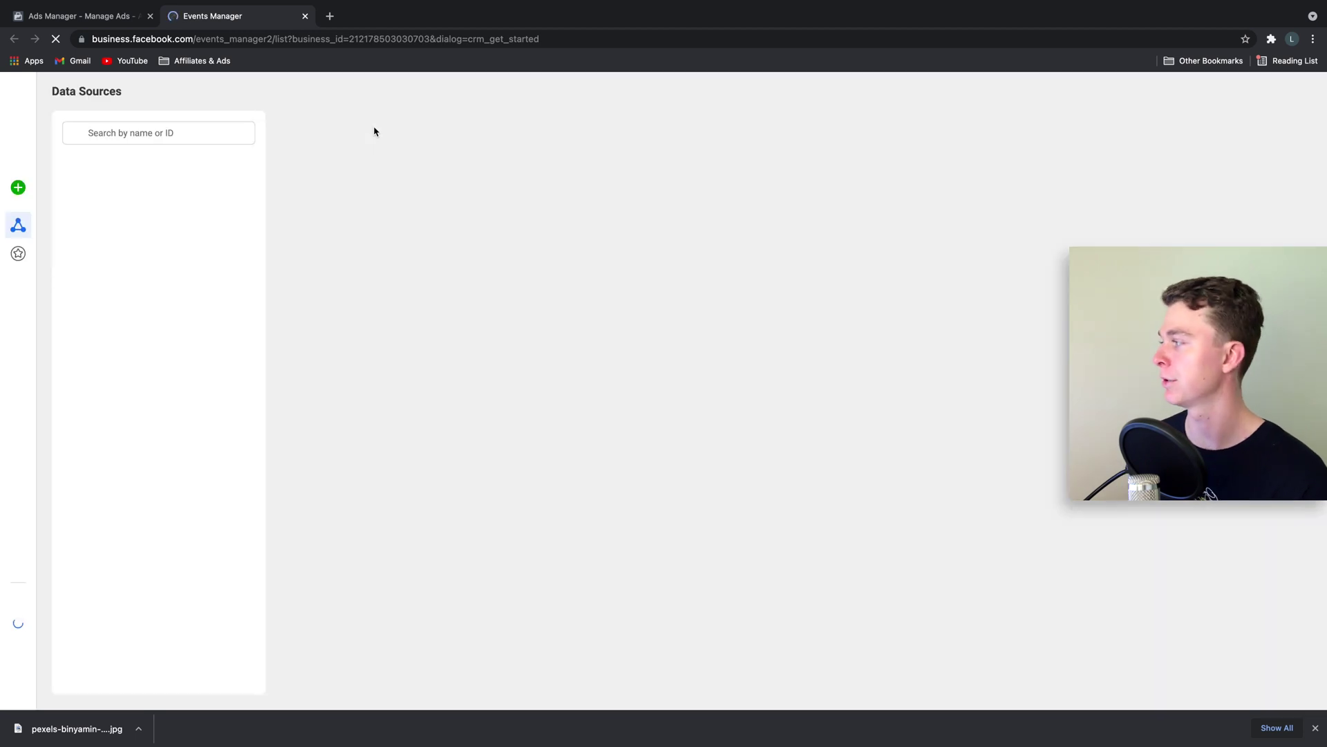
{"action": "left_click", "coordinate": [131, 24]}
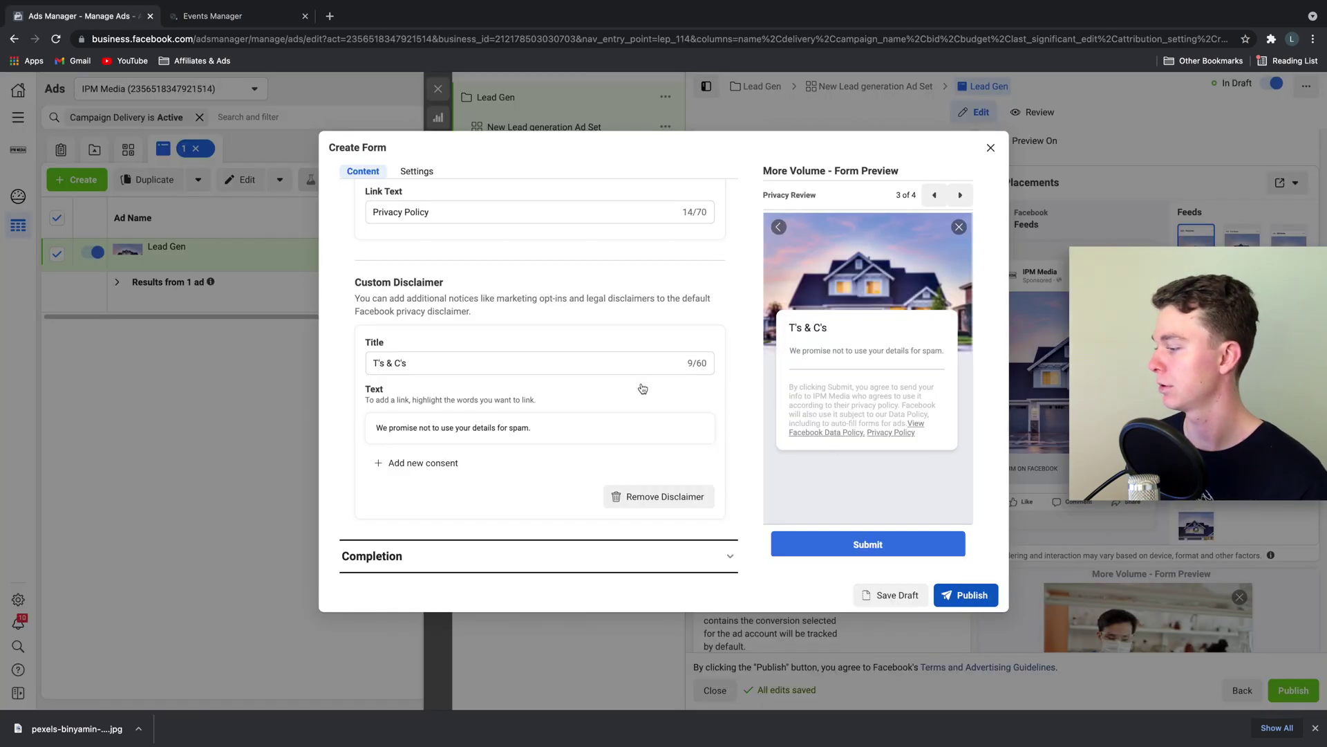
{"action": "left_click", "coordinate": [942, 591]}
{"action": "left_click", "coordinate": [220, 17]}
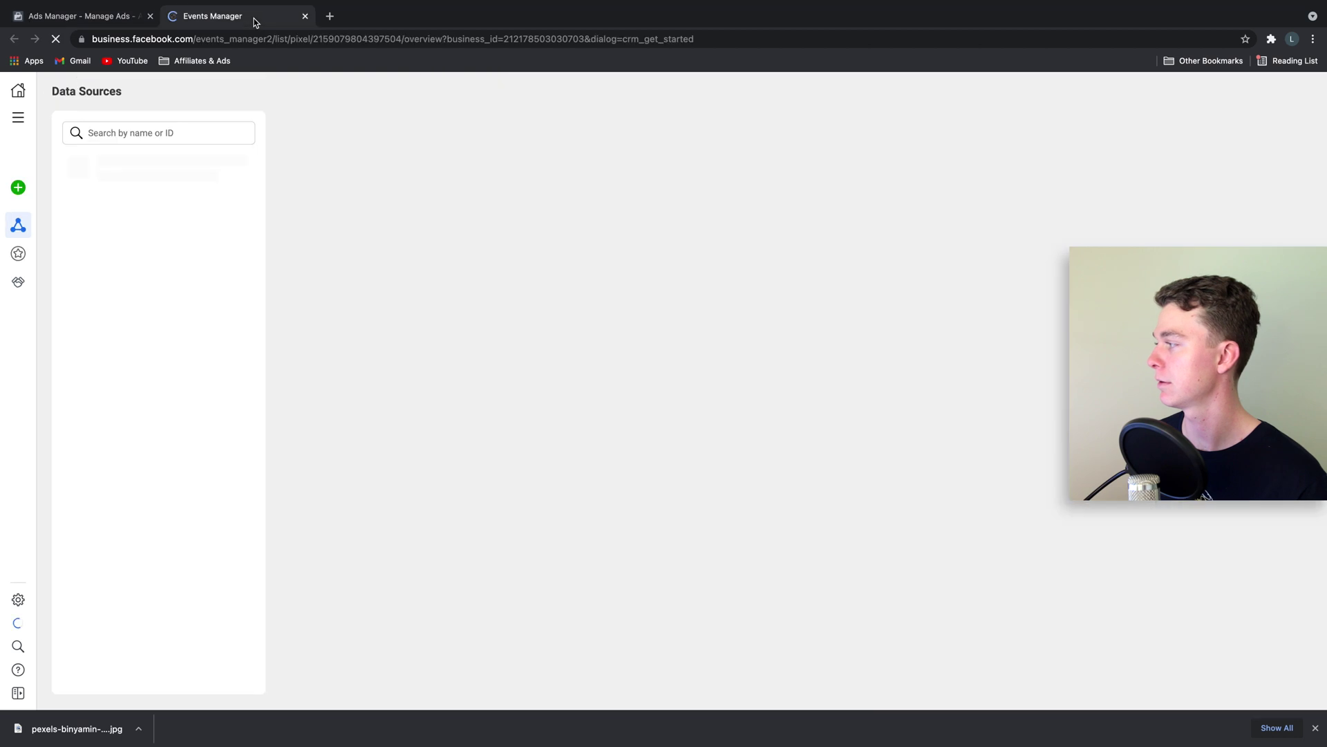
{"action": "left_click", "coordinate": [124, 19]}
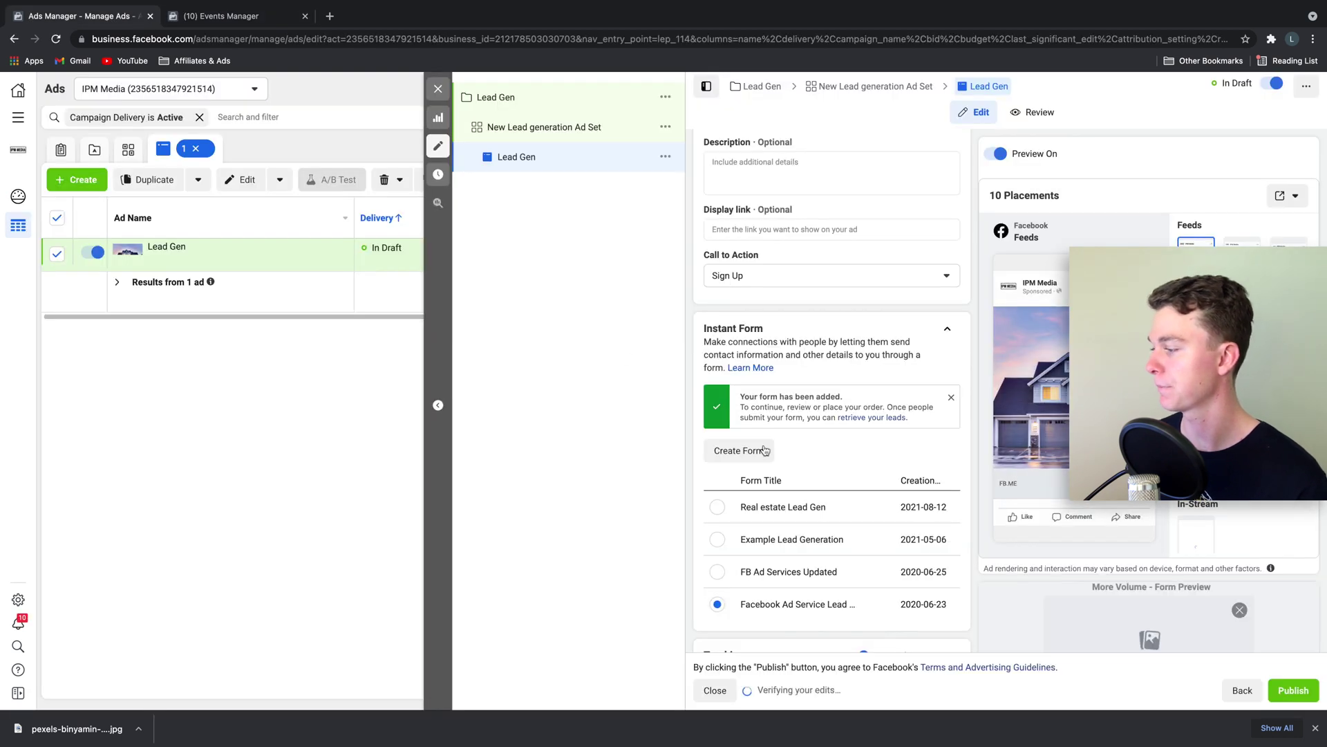
Choose Real estate Lead Gen as the ad's Instant Form.
{"action": "scroll", "coordinate": [793, 448], "scroll_direction": "down", "scroll_amount": 1}
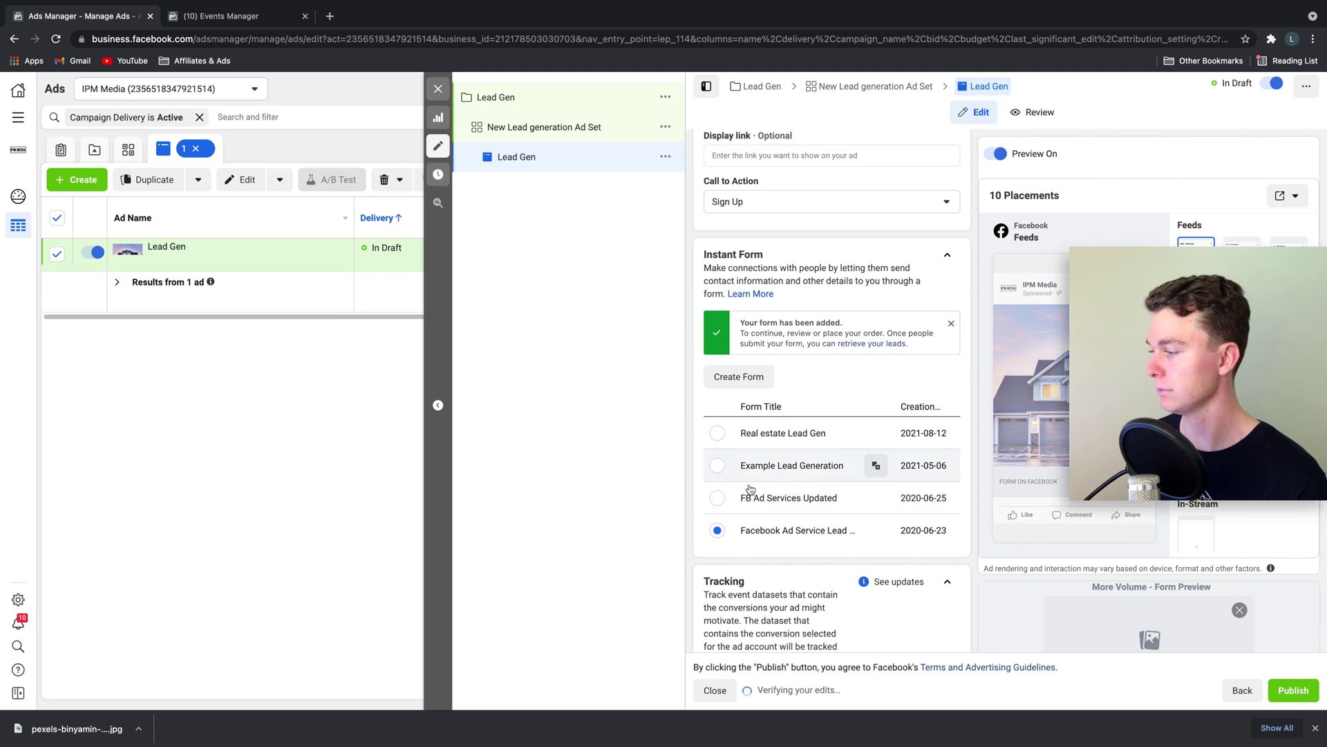
{"action": "left_click", "coordinate": [719, 435]}
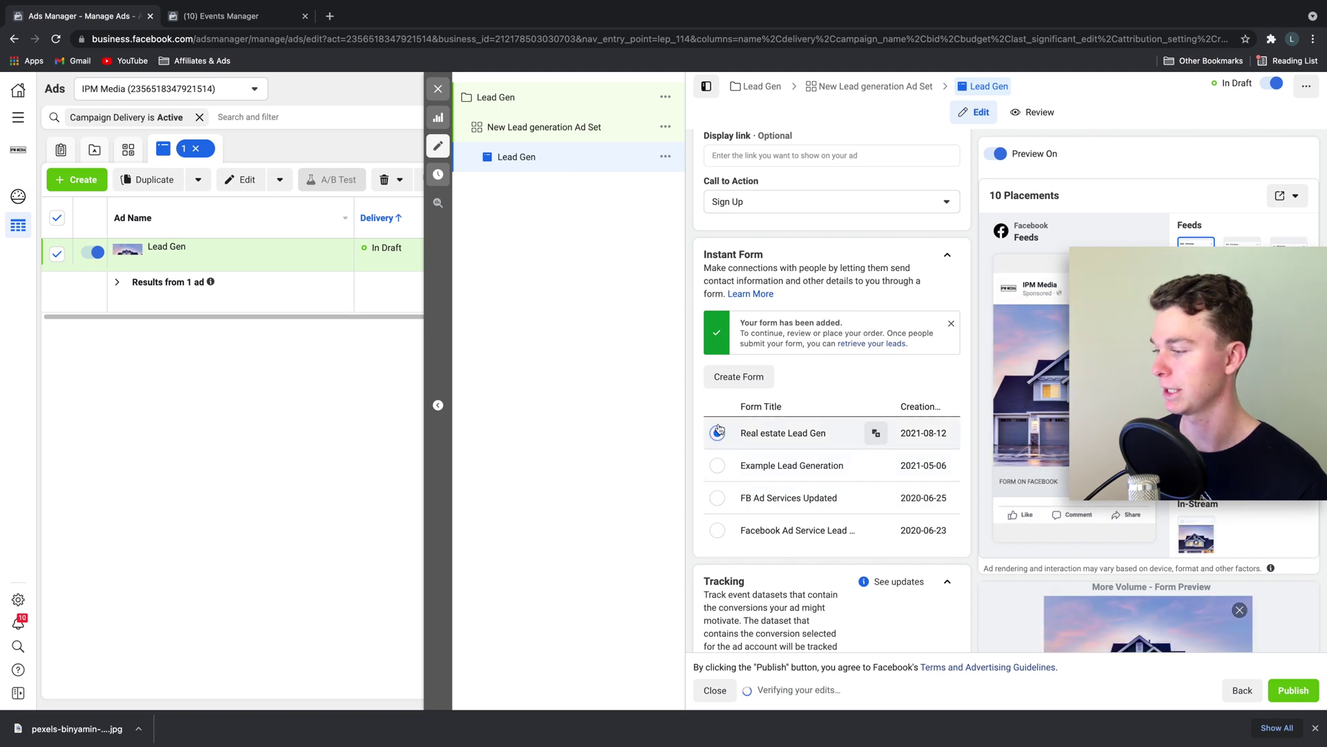
{"action": "scroll", "coordinate": [923, 438], "scroll_direction": "down", "scroll_amount": 1}
{"action": "scroll", "coordinate": [924, 438], "scroll_direction": "down", "scroll_amount": 5}
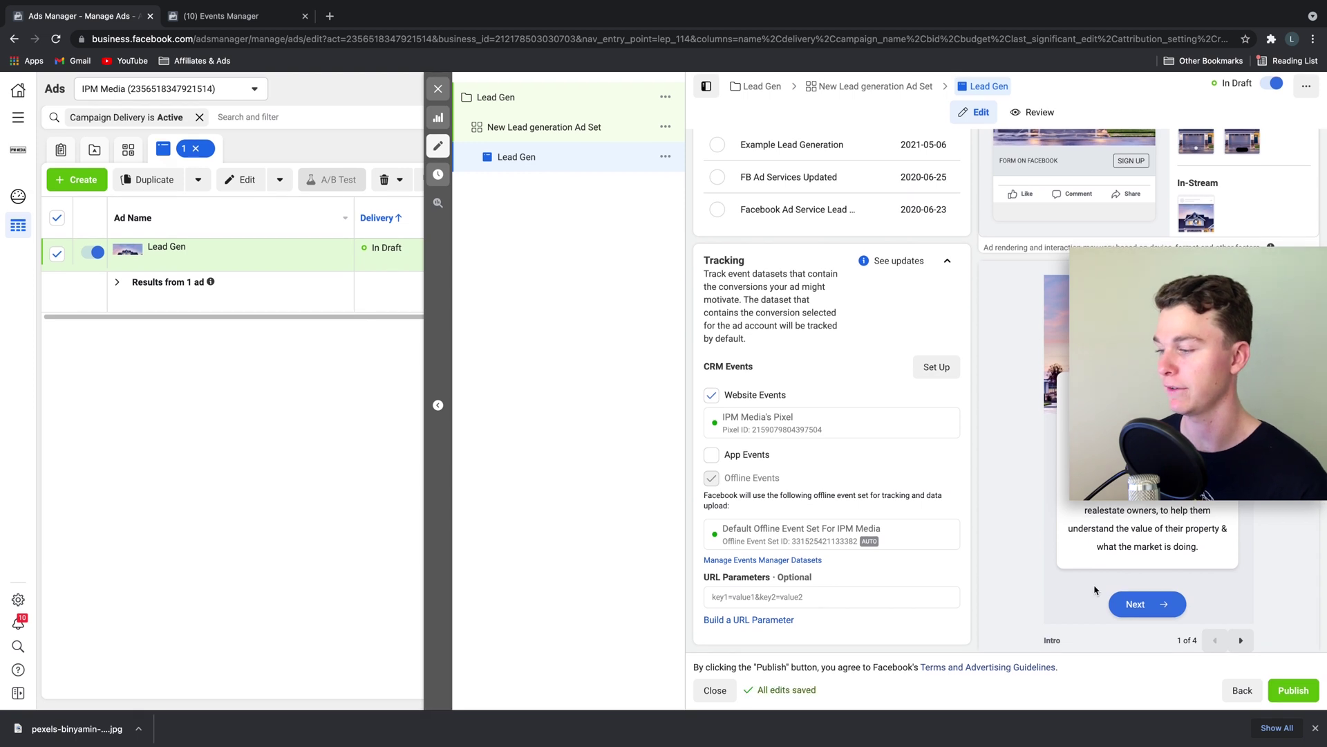
{"action": "scroll", "coordinate": [1047, 531], "scroll_direction": "up", "scroll_amount": 6}
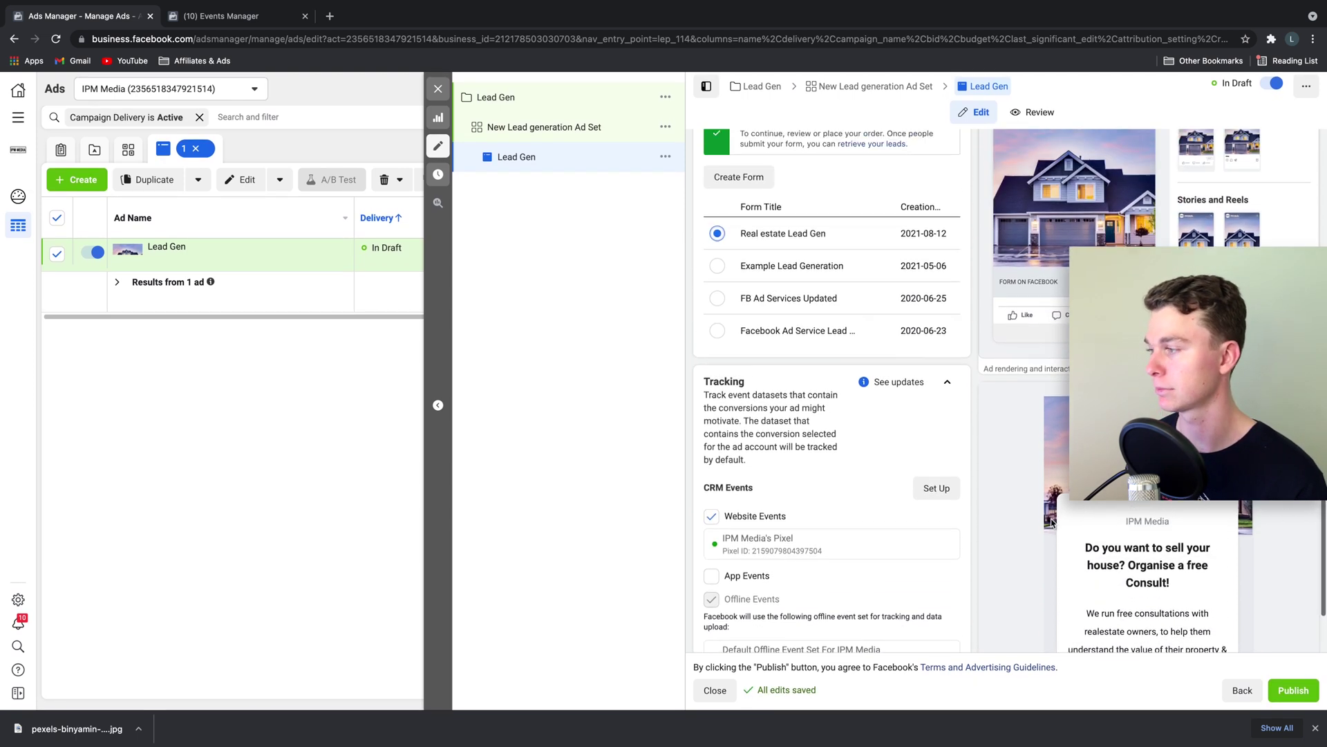
Write the primary text 'Are you looking to sell your house?' then 'Educate yourself with a free consultation'.
{"action": "scroll", "coordinate": [775, 291], "scroll_direction": "up", "scroll_amount": 3}
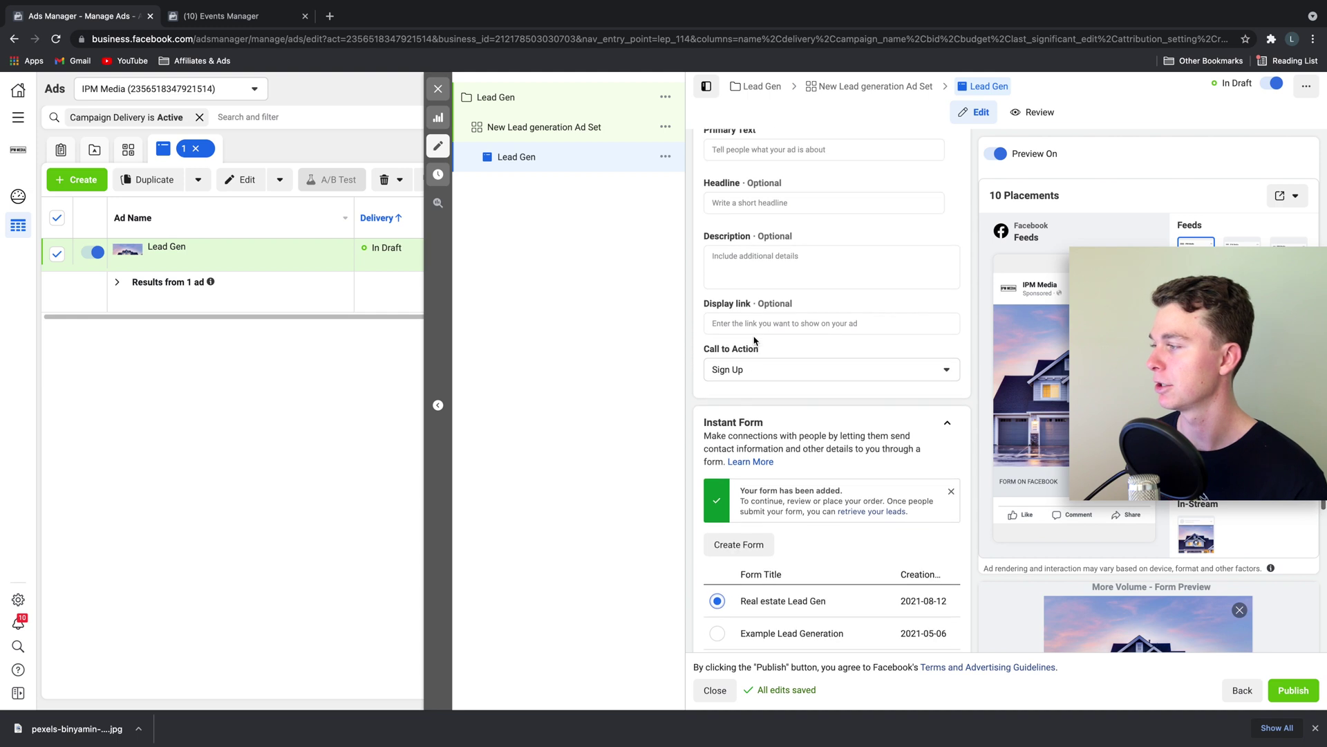
{"action": "left_click", "coordinate": [773, 308]}
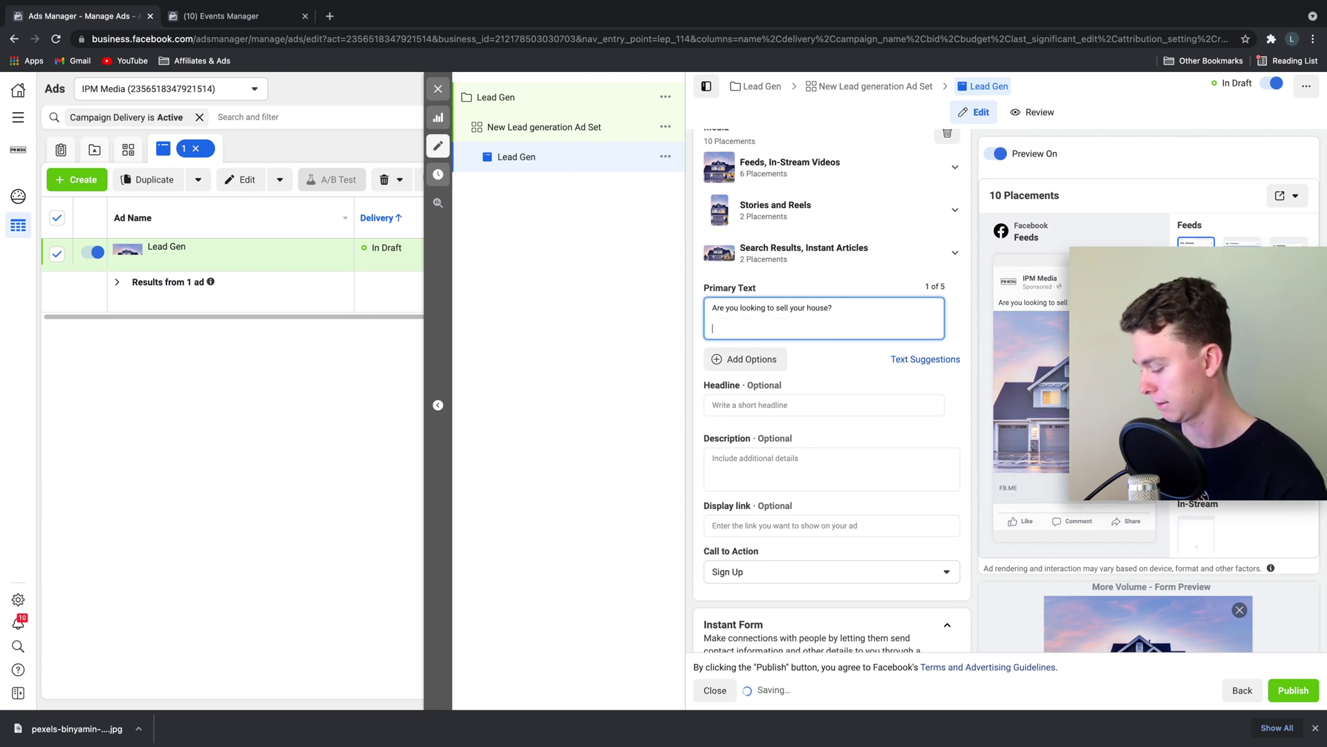
{"action": "key", "text": "Return"}
{"action": "key", "text": "Return"}
{"action": "key", "text": "BackSpace"}
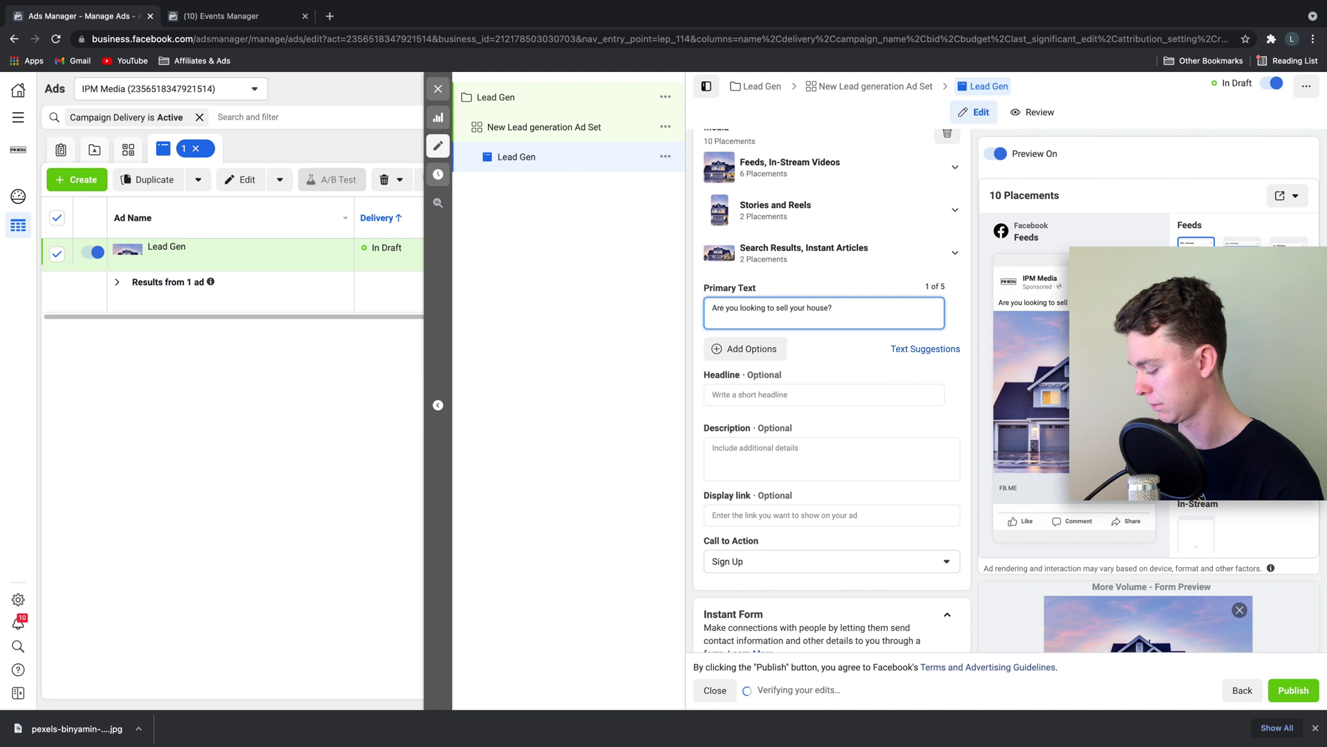
{"action": "type", "text": "Educ"}
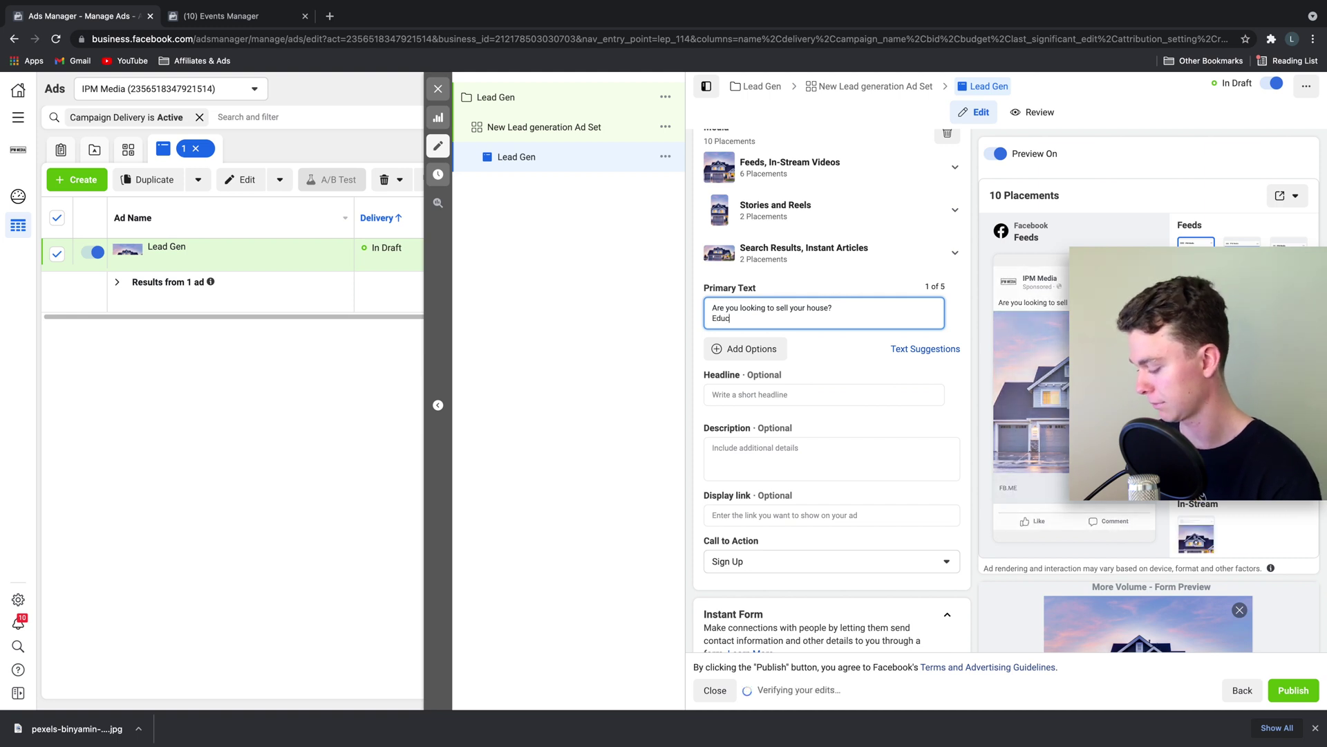
{"action": "type", "text": "ate yourself"}
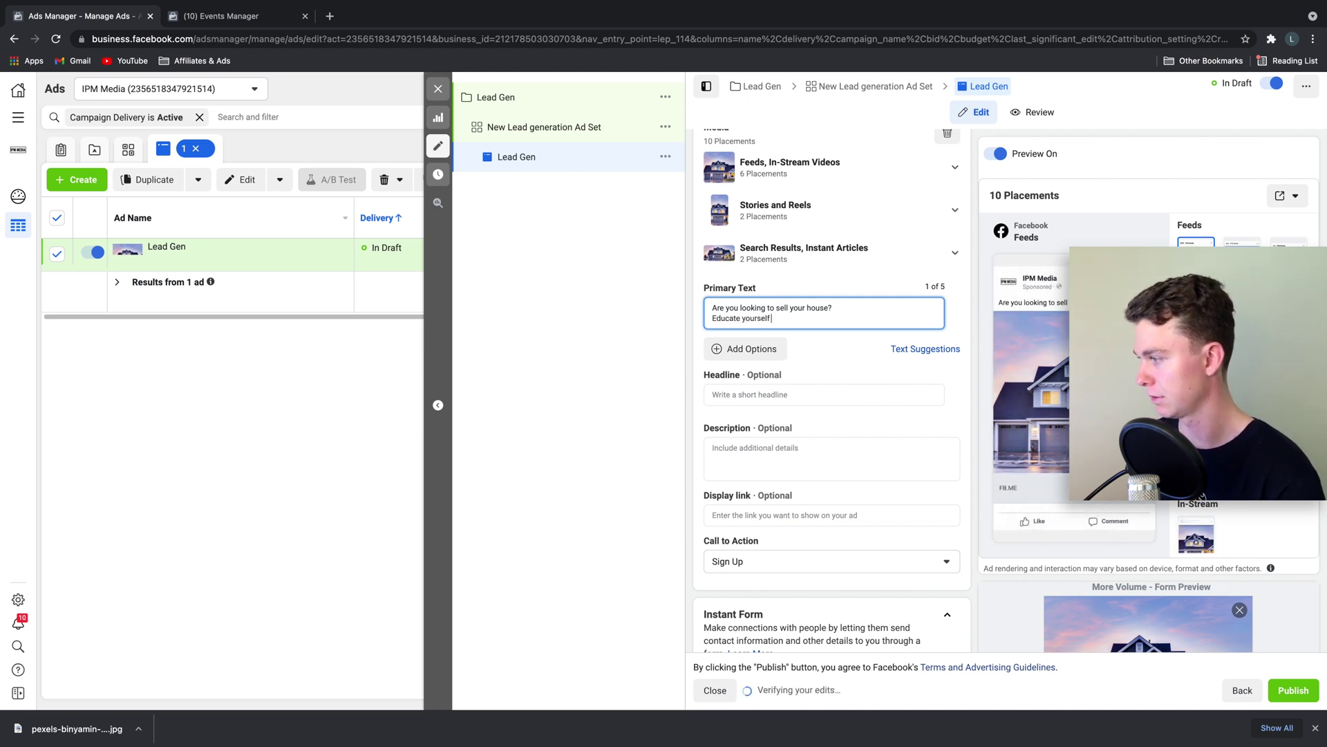
{"action": "type", "text": " with a free co"}
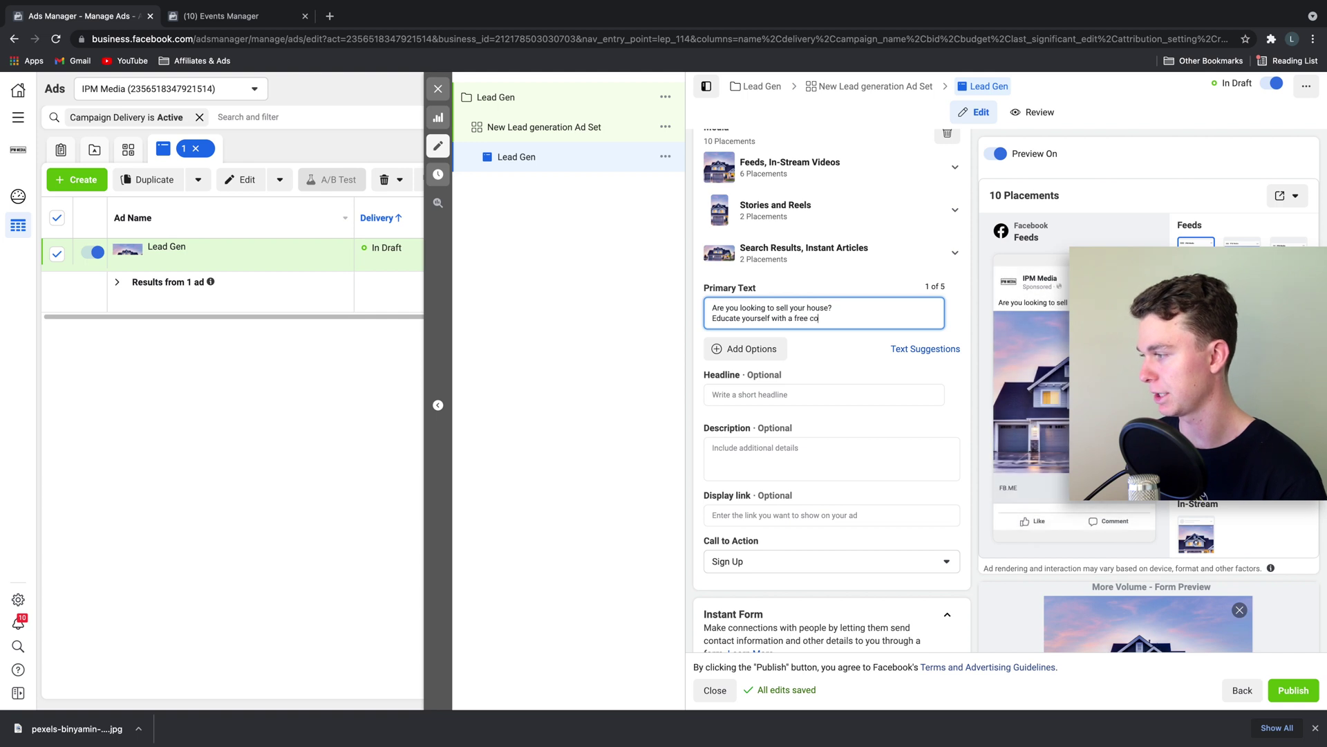
{"action": "type", "text": "nsultation with us!"}
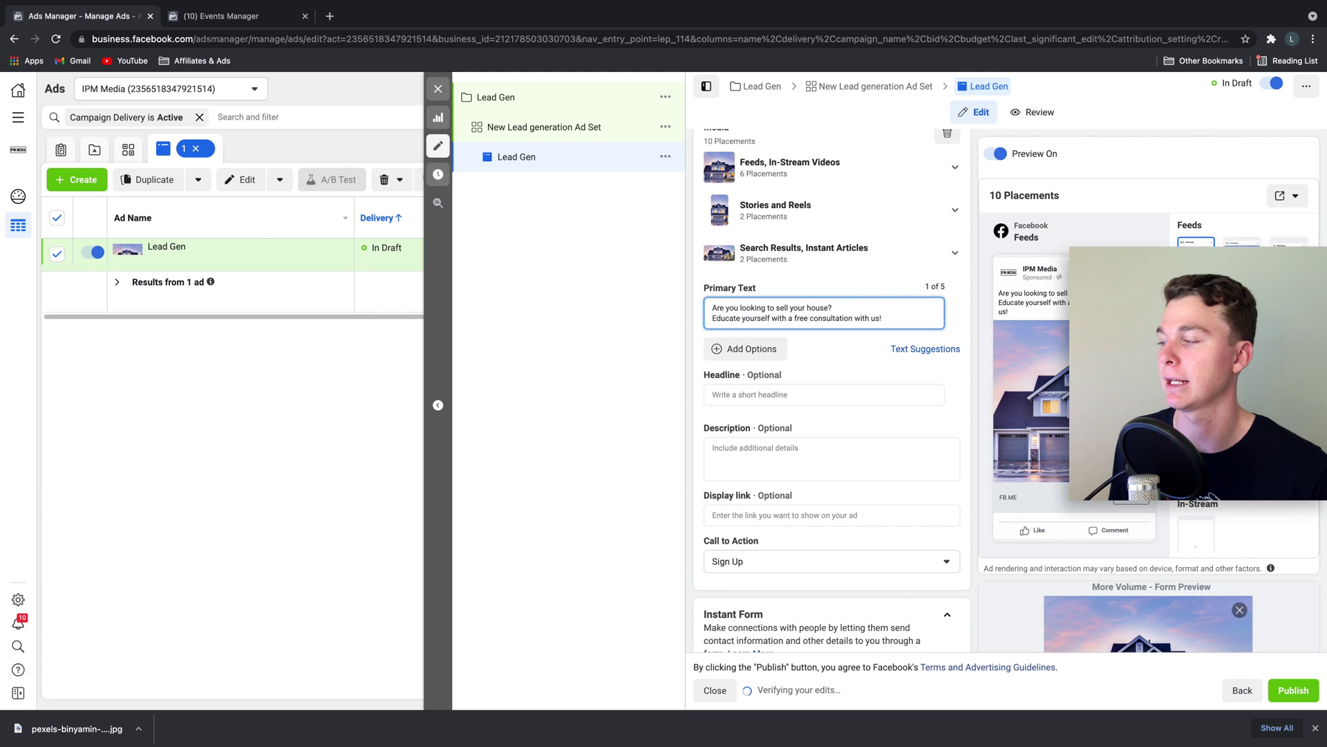
{"action": "scroll", "coordinate": [875, 498], "scroll_direction": "up", "scroll_amount": 3}
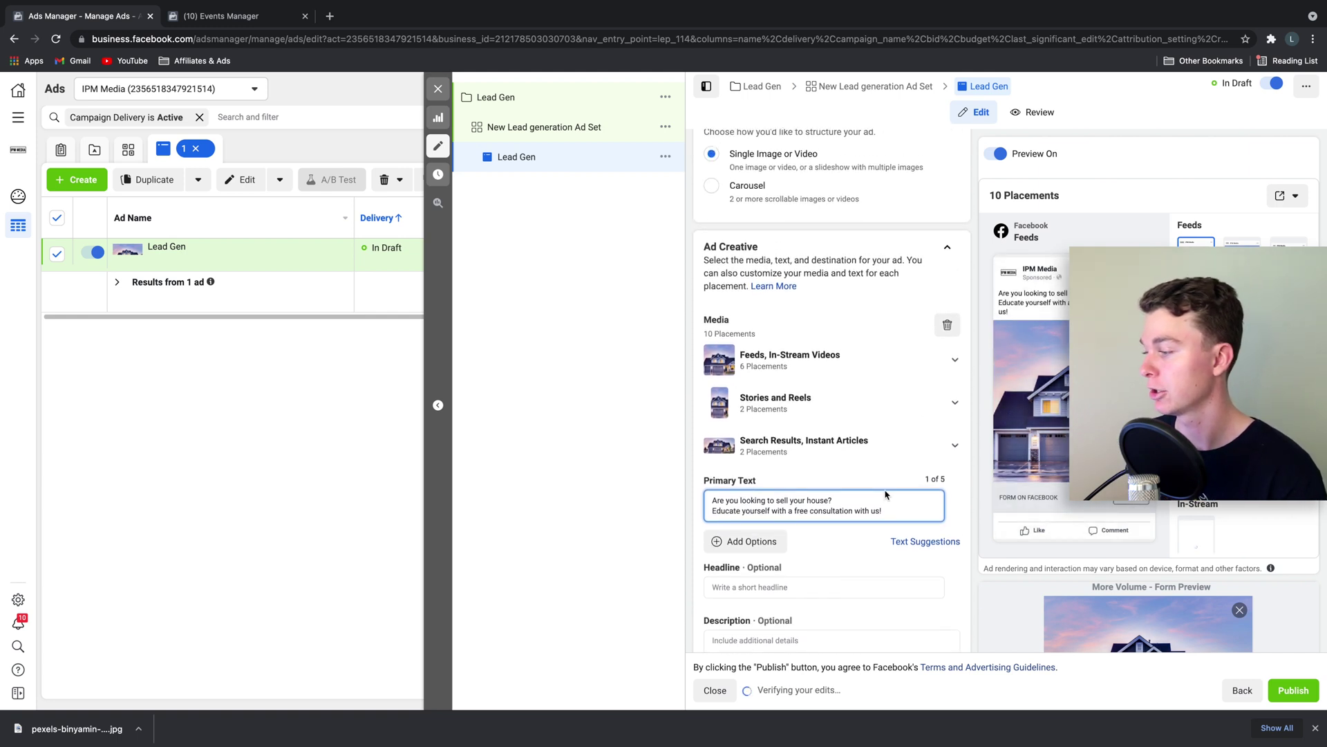
Insert a house emoji after the question and move 'Educate yourself…' onto a new line.
{"action": "right_click", "coordinate": [847, 504]}
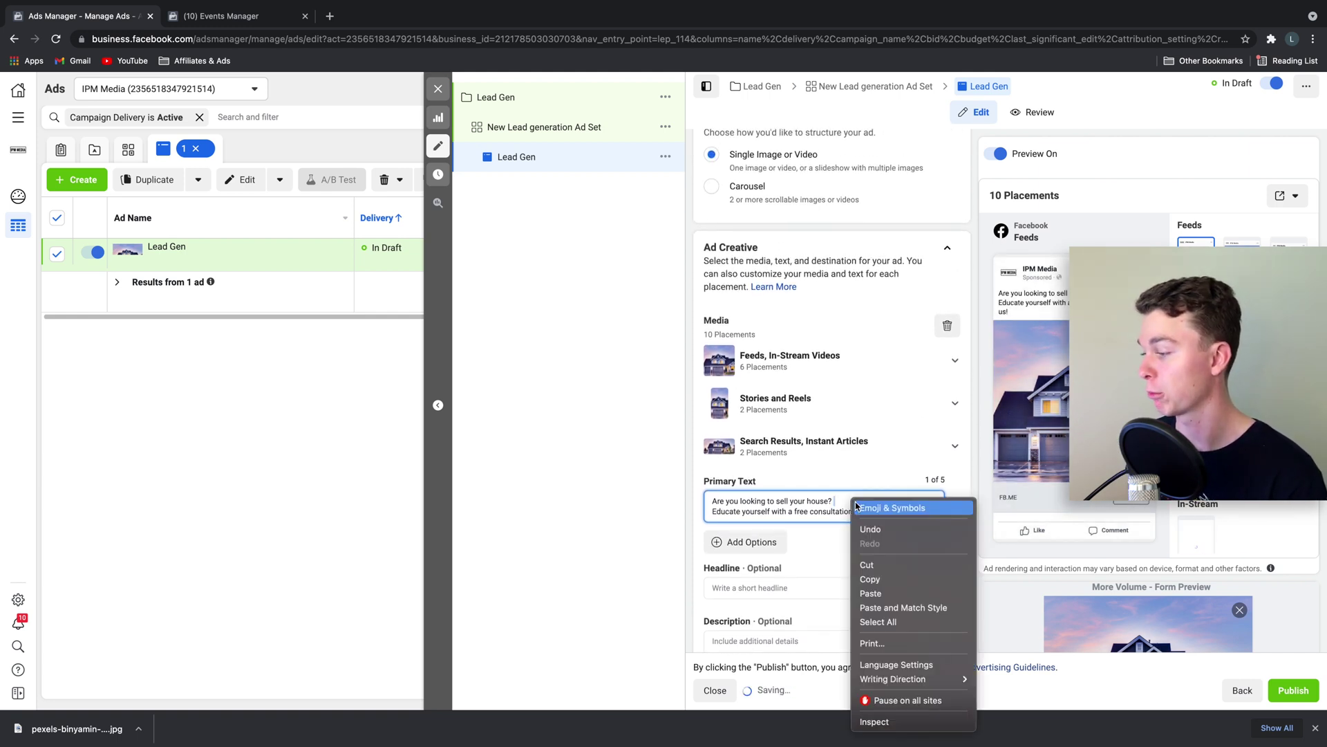
{"action": "key", "text": "Escape"}
{"action": "key", "text": "ctrl+super+space"}
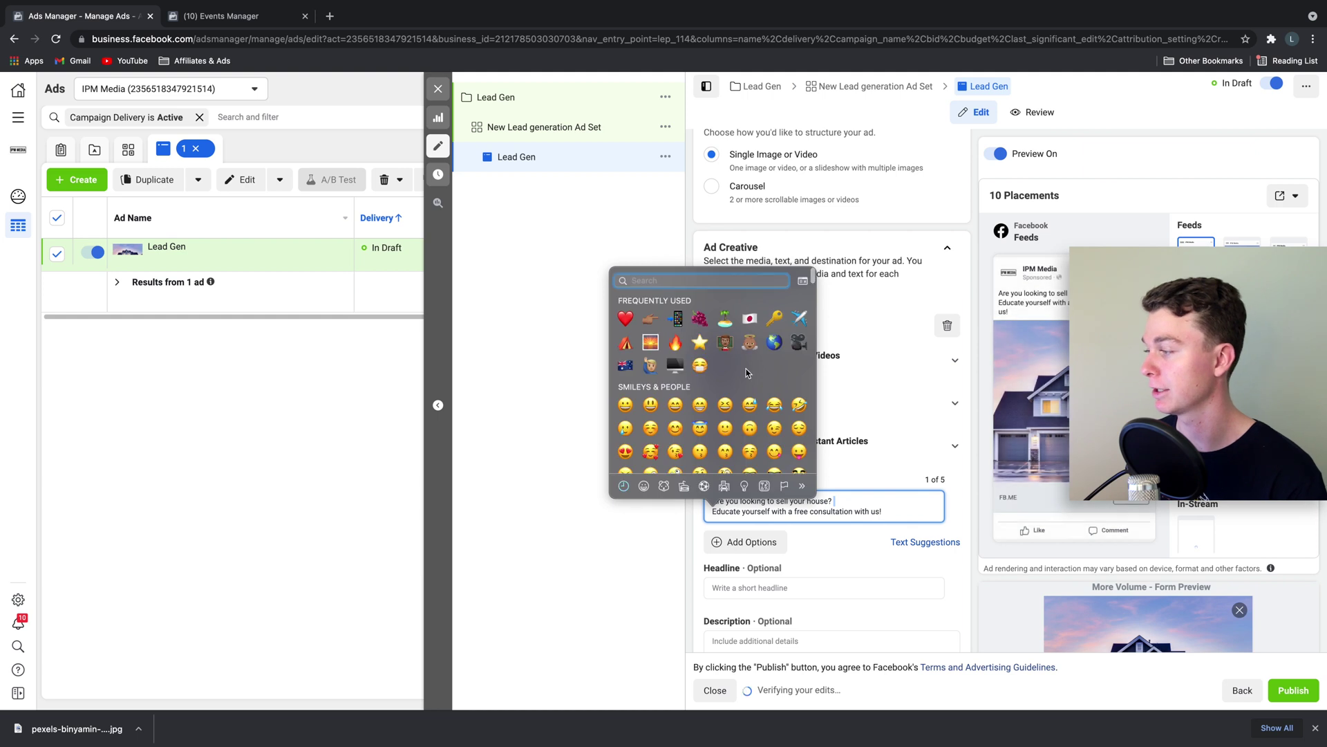
{"action": "type", "text": "house"}
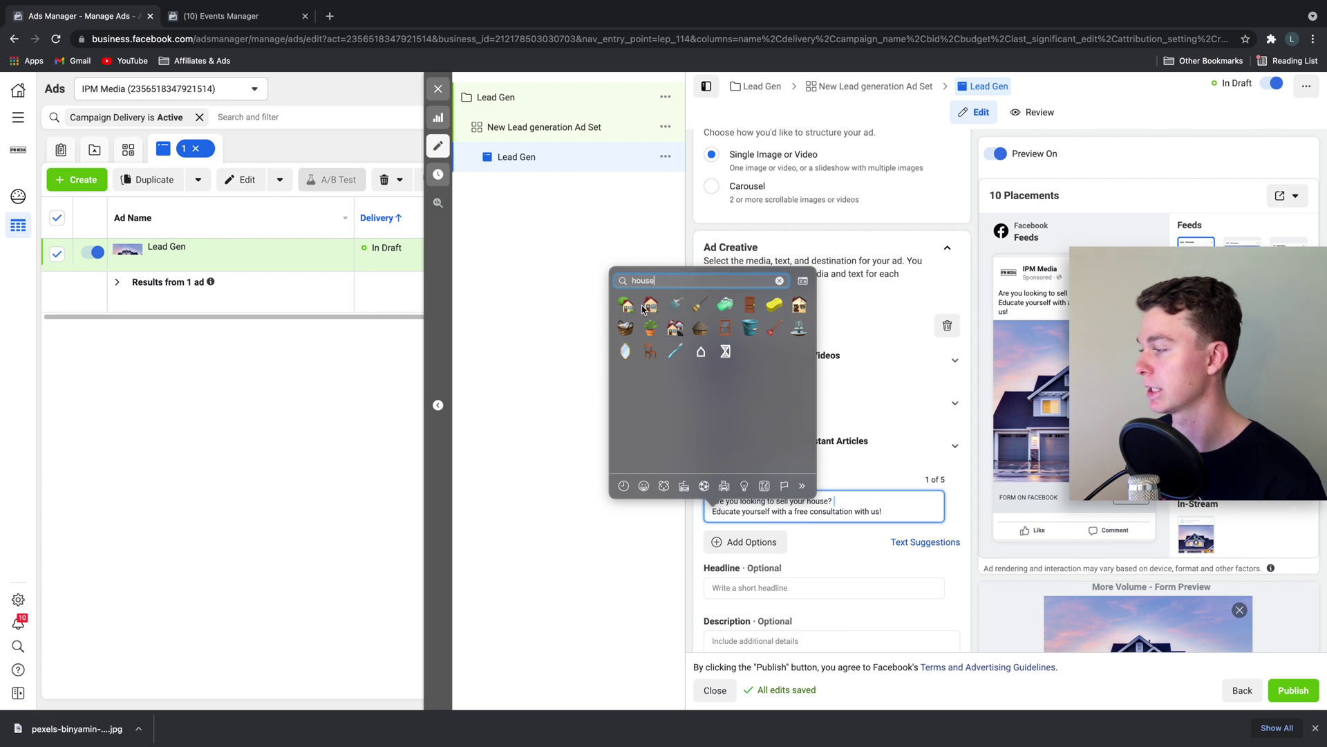
{"action": "key", "text": "Return"}
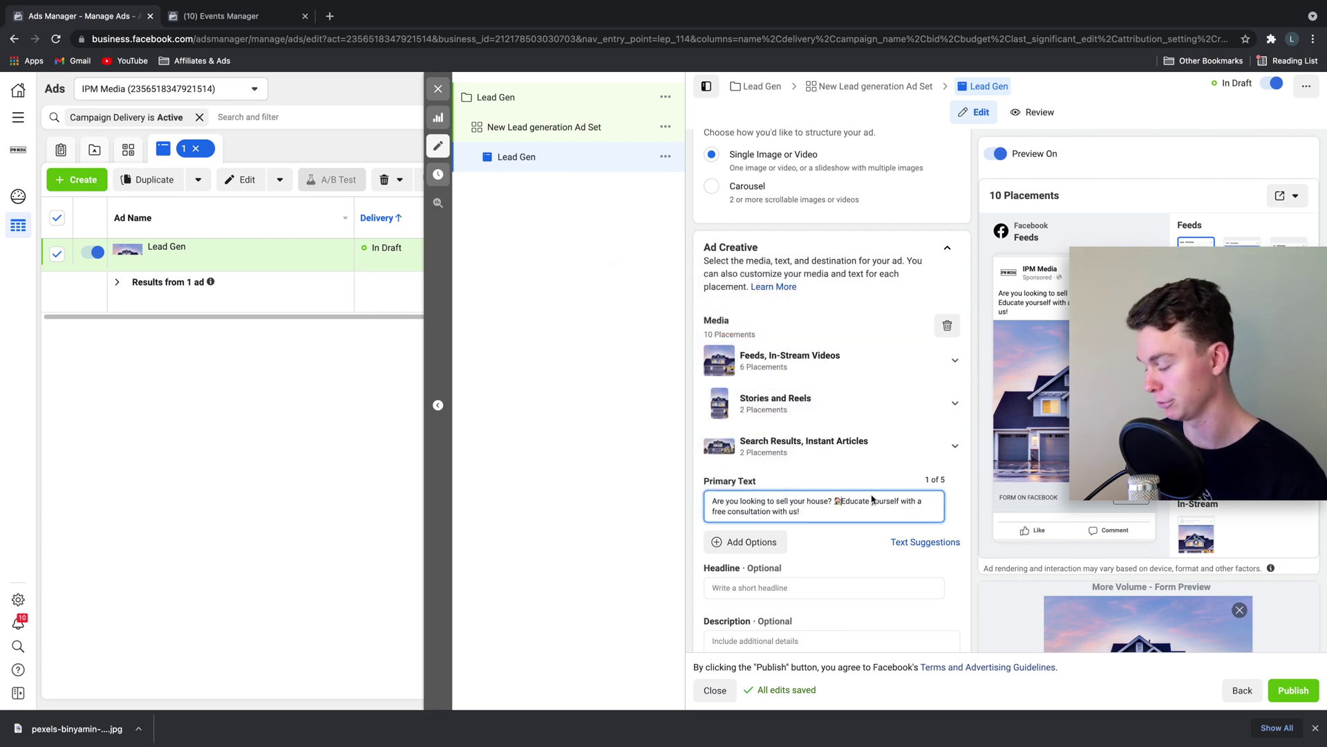
{"action": "key", "text": "Return"}
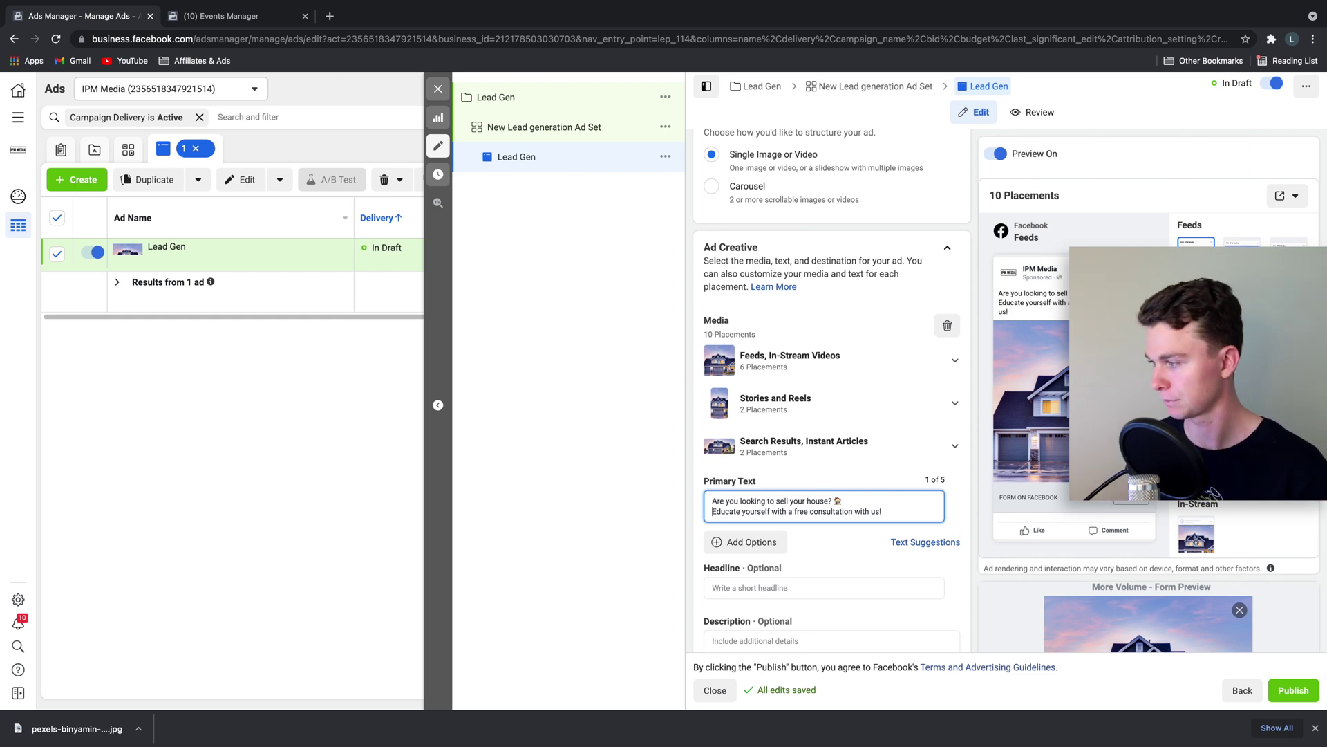
{"action": "scroll", "coordinate": [899, 449], "scroll_direction": "up", "scroll_amount": 1}
Set the headline 'Sell your House Fast' and the description 'Free Consultations Available'.
{"action": "scroll", "coordinate": [919, 453], "scroll_direction": "down", "scroll_amount": 1}
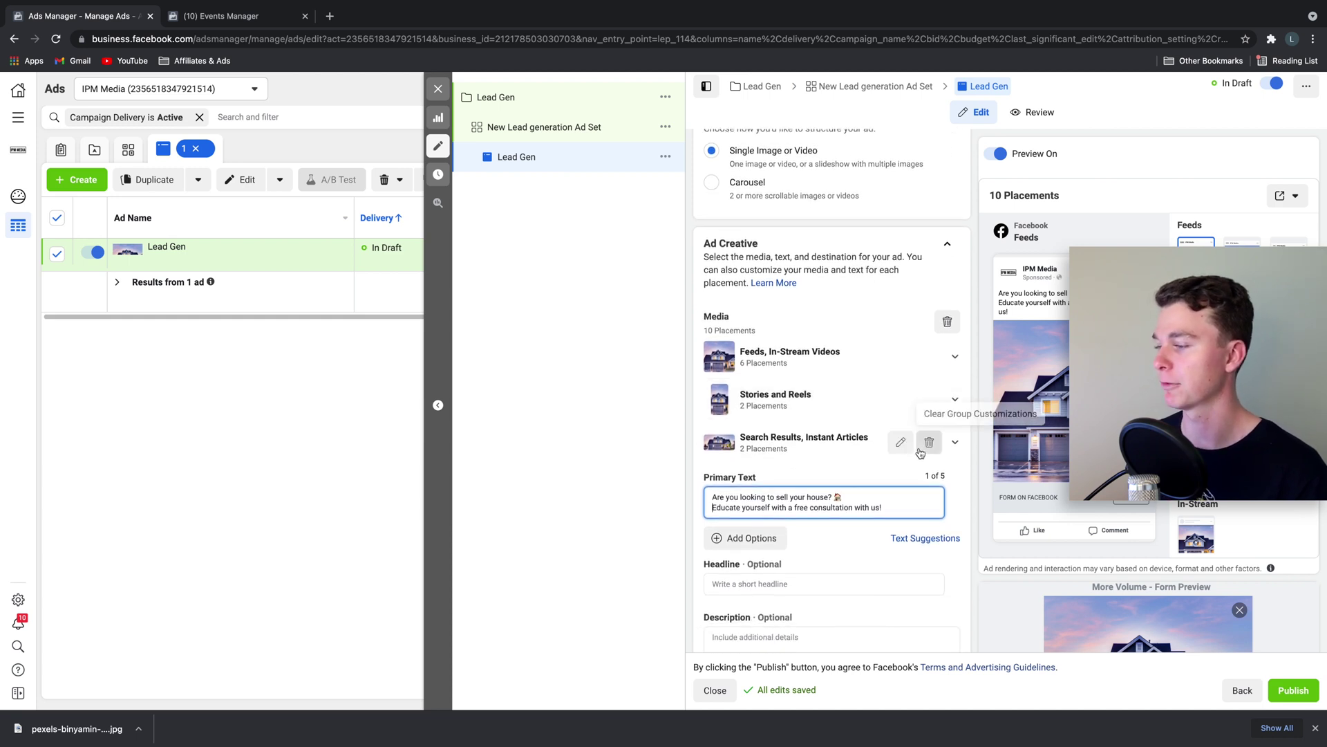
{"action": "scroll", "coordinate": [800, 506], "scroll_direction": "down", "scroll_amount": 1}
{"action": "left_click", "coordinate": [824, 502]}
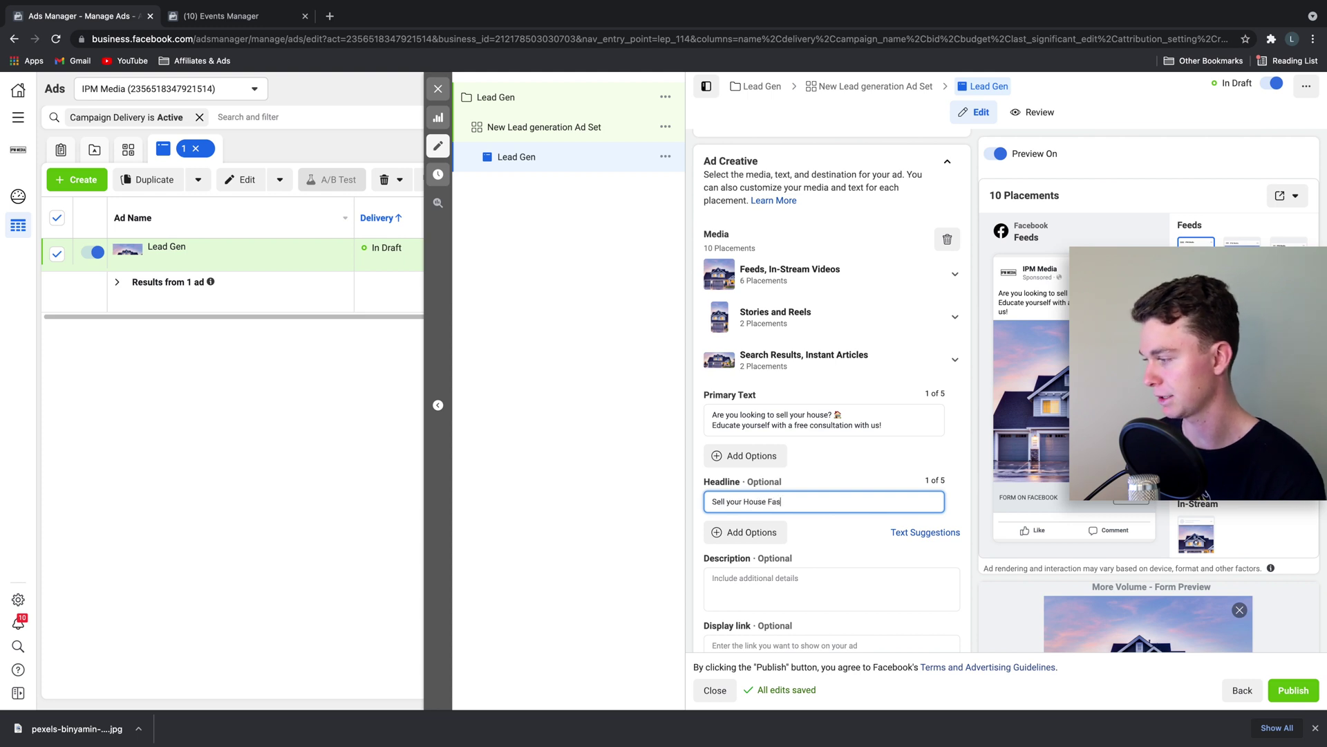
{"action": "left_click", "coordinate": [829, 587]}
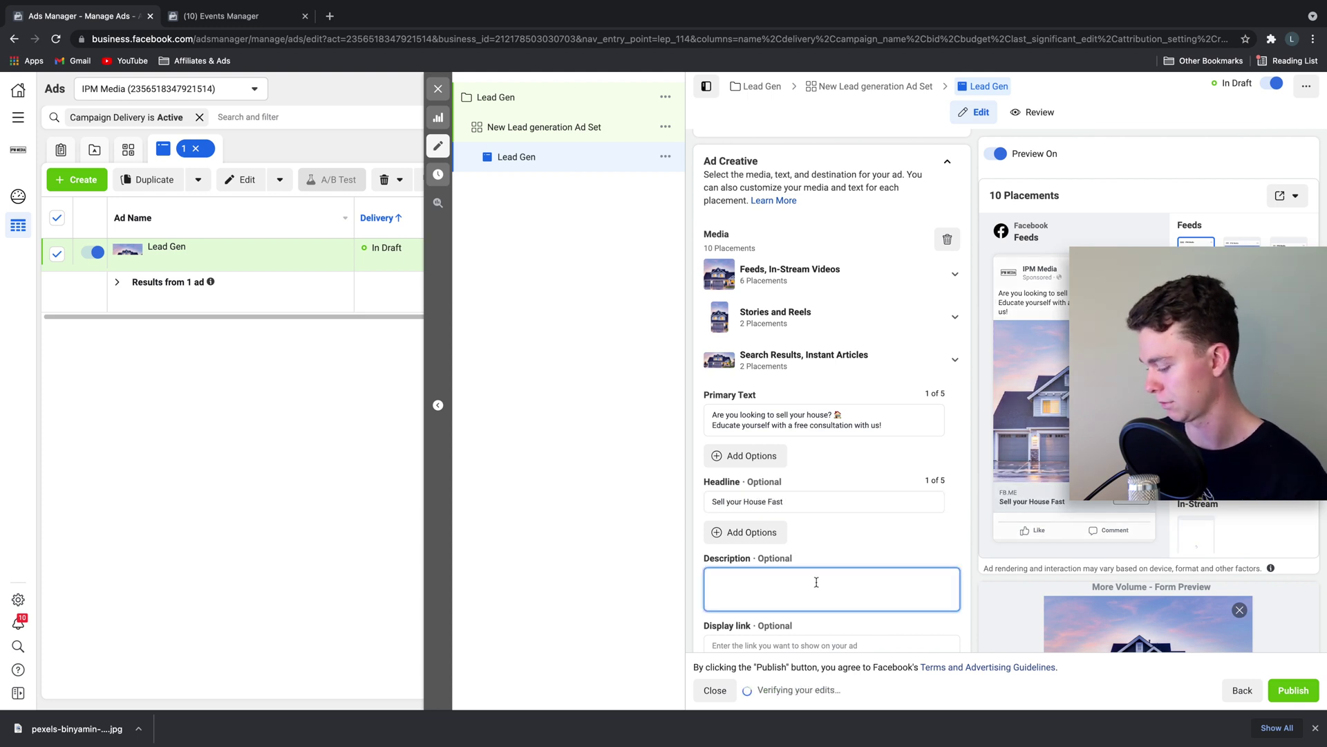
{"action": "type", "text": "Free Consu"}
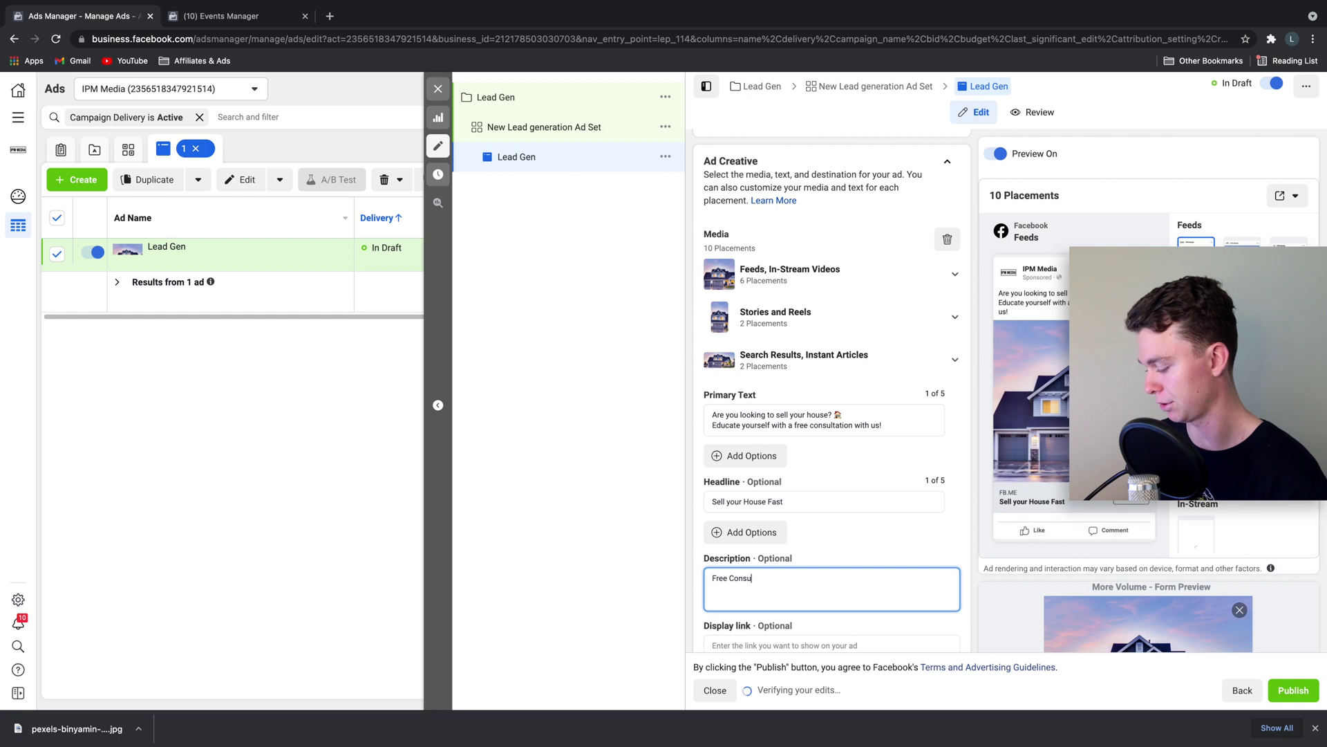
{"action": "type", "text": "ltations Avai"}
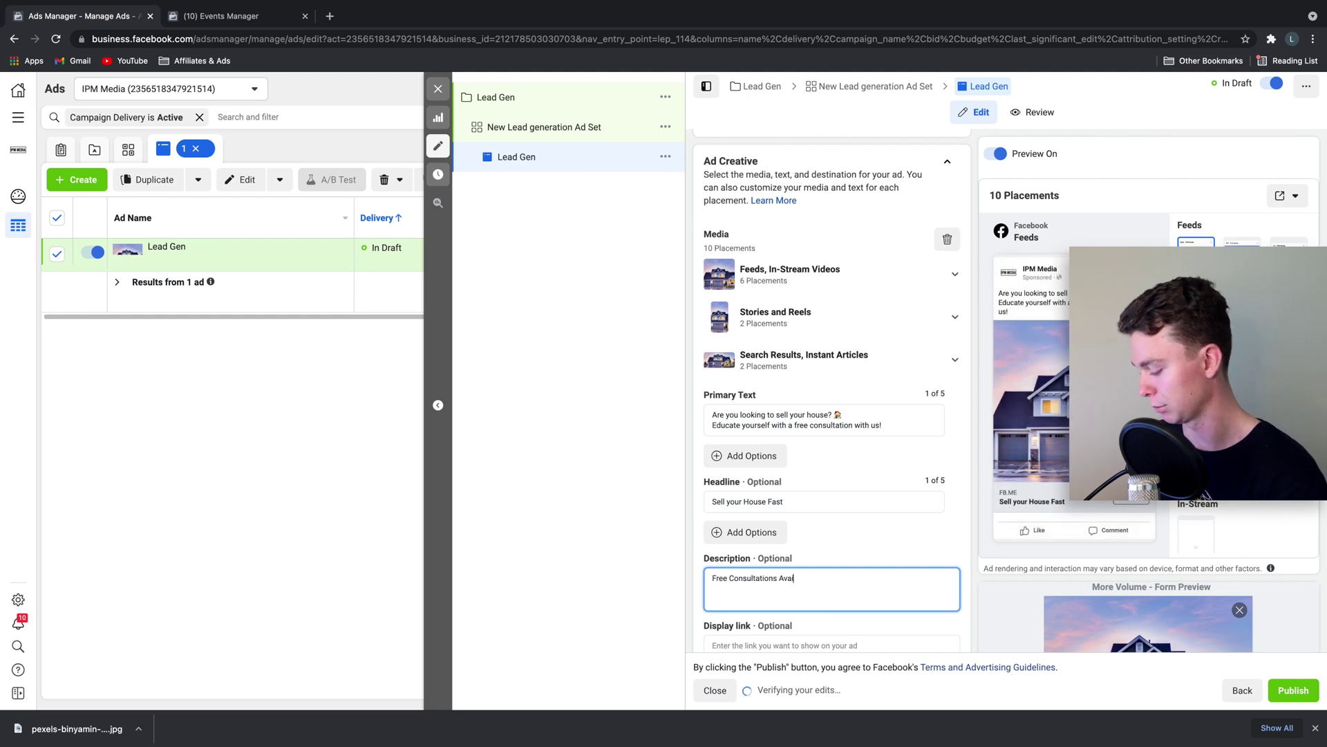
{"action": "type", "text": "lab"}
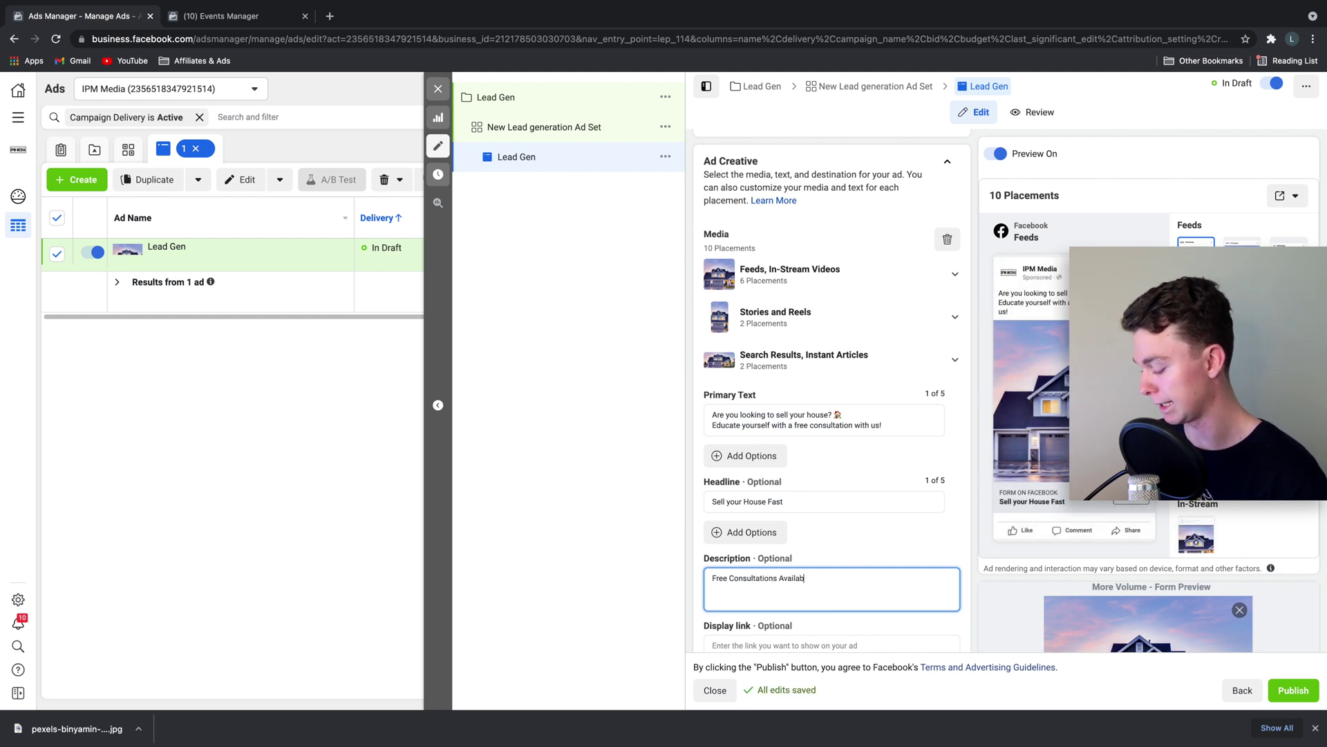
{"action": "type", "text": "vlele"}
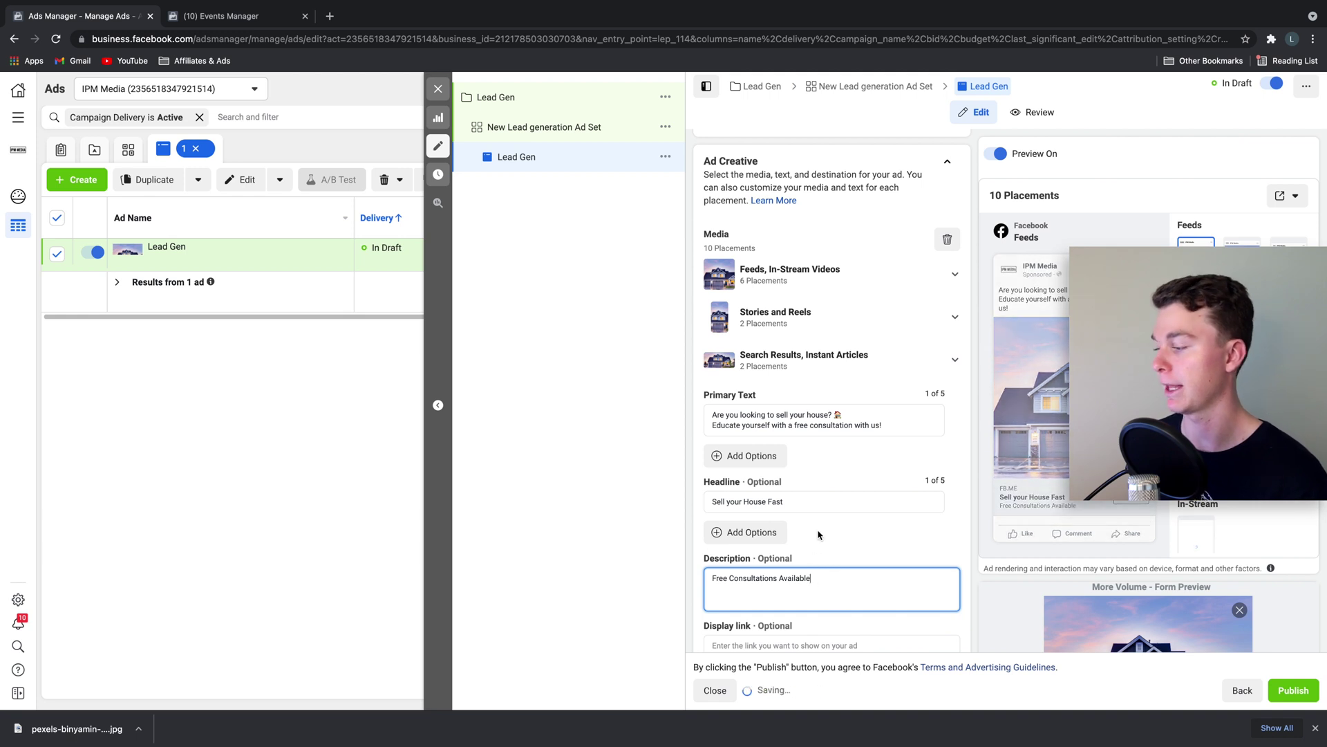
{"action": "scroll", "coordinate": [819, 535], "scroll_direction": "down", "scroll_amount": 2}
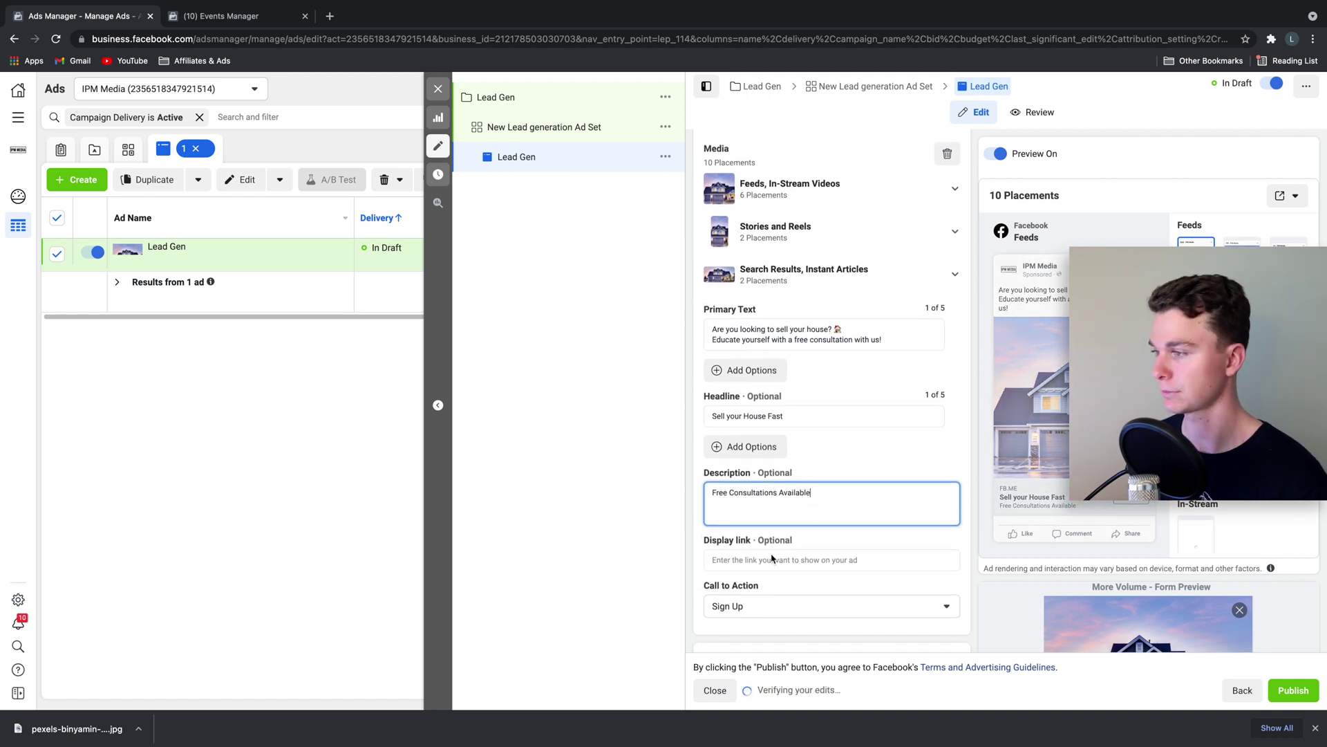
{"action": "scroll", "coordinate": [772, 555], "scroll_direction": "up", "scroll_amount": 1}
{"action": "scroll", "coordinate": [775, 554], "scroll_direction": "down", "scroll_amount": 3}
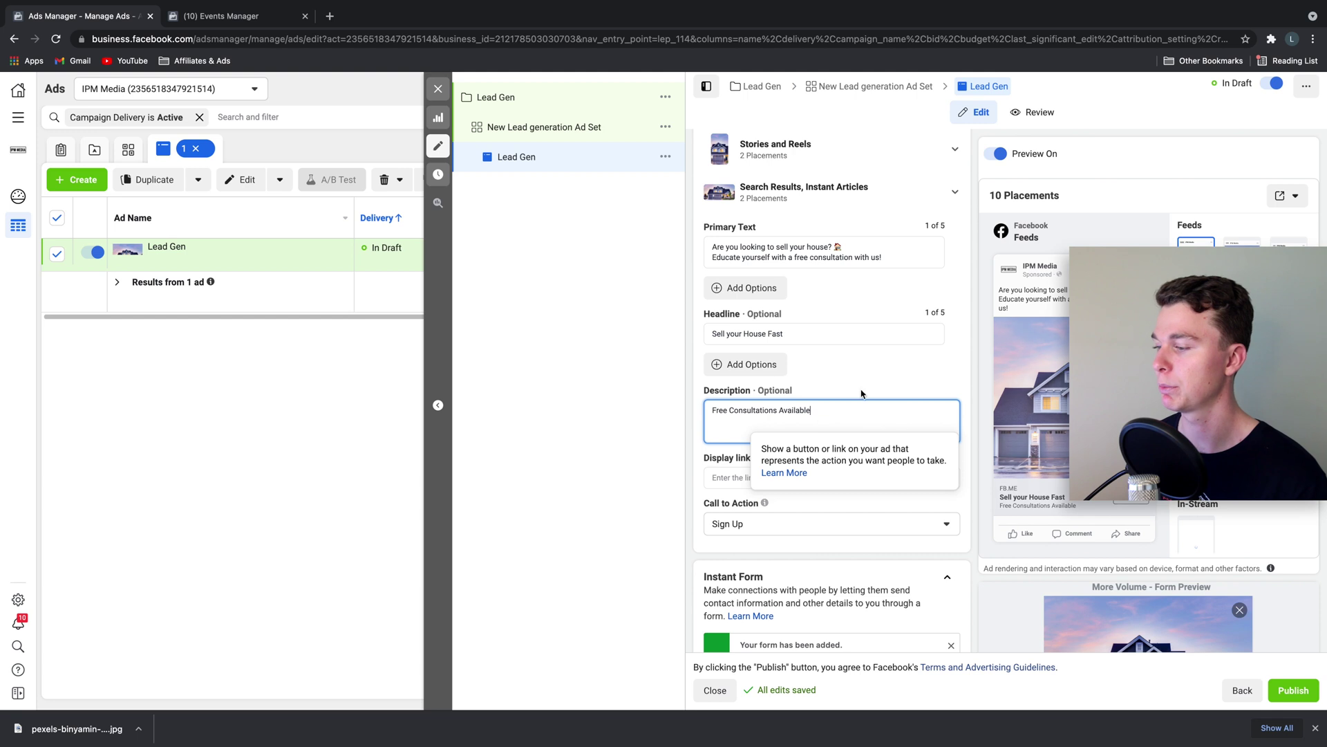
{"action": "scroll", "coordinate": [861, 408], "scroll_direction": "down", "scroll_amount": 3}
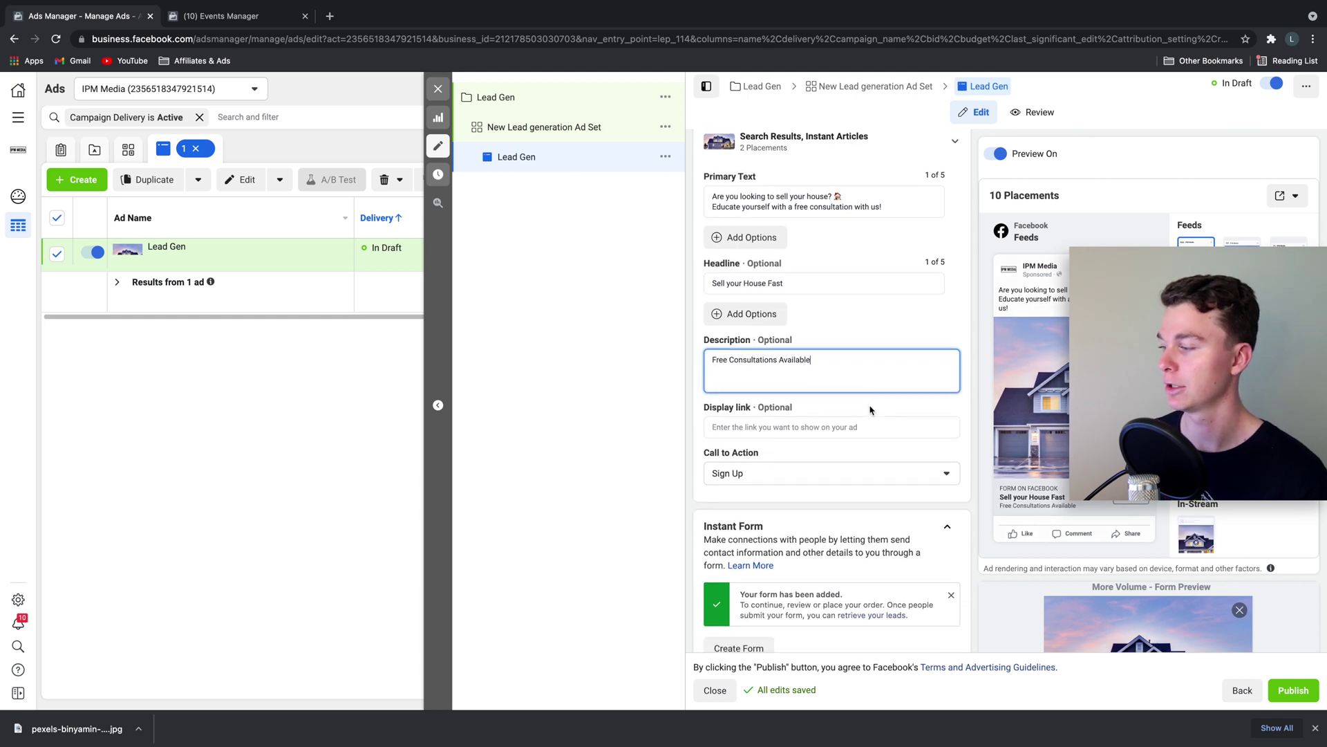
{"action": "left_click", "coordinate": [814, 341]}
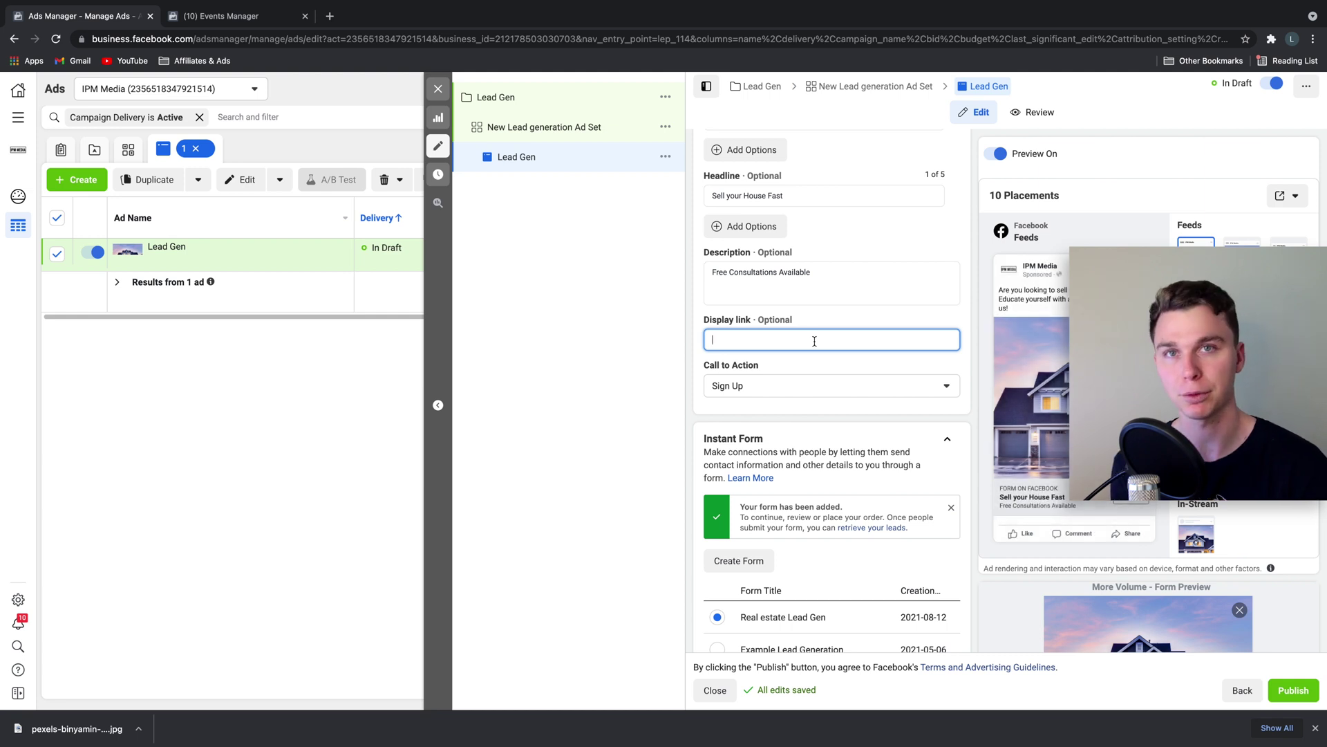
Page the form preview from Intro through Prefill Information to Message for Leads.
{"action": "scroll", "coordinate": [835, 334], "scroll_direction": "down", "scroll_amount": 1}
{"action": "scroll", "coordinate": [835, 388], "scroll_direction": "down", "scroll_amount": 7}
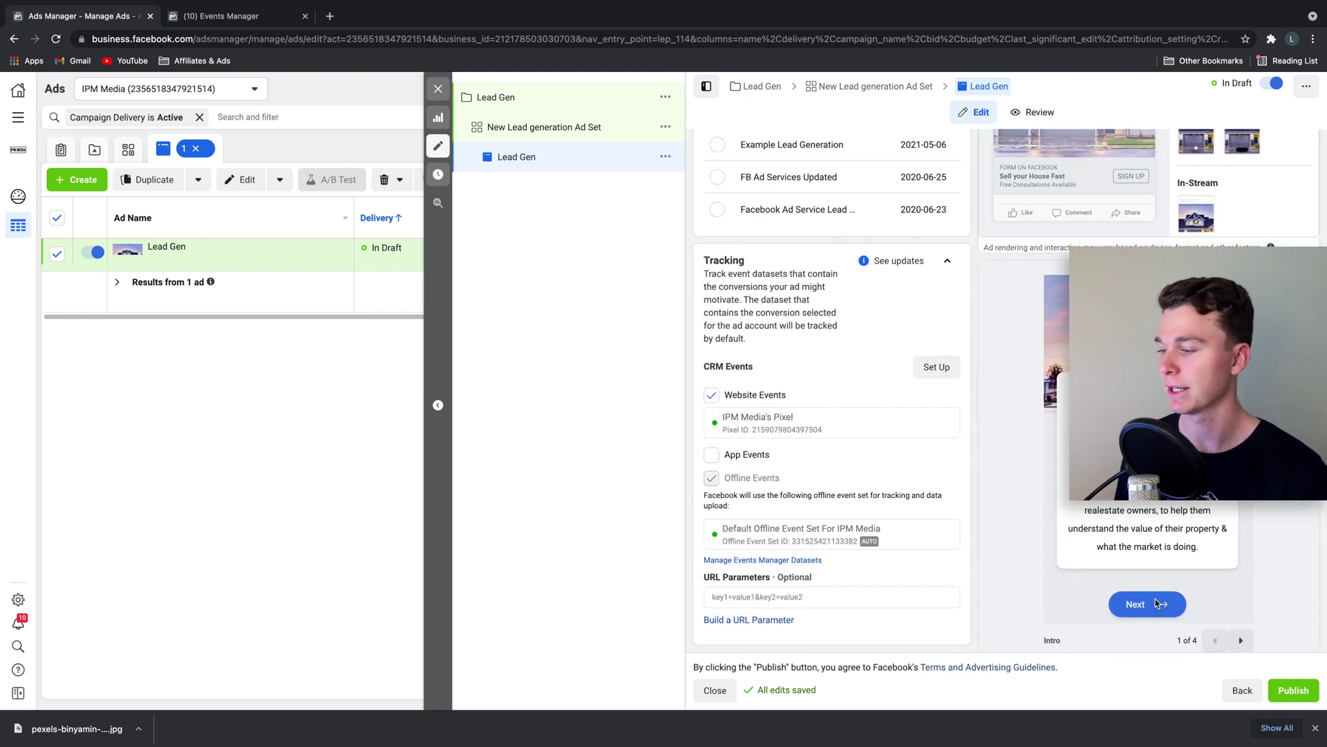
{"action": "left_click", "coordinate": [1243, 639]}
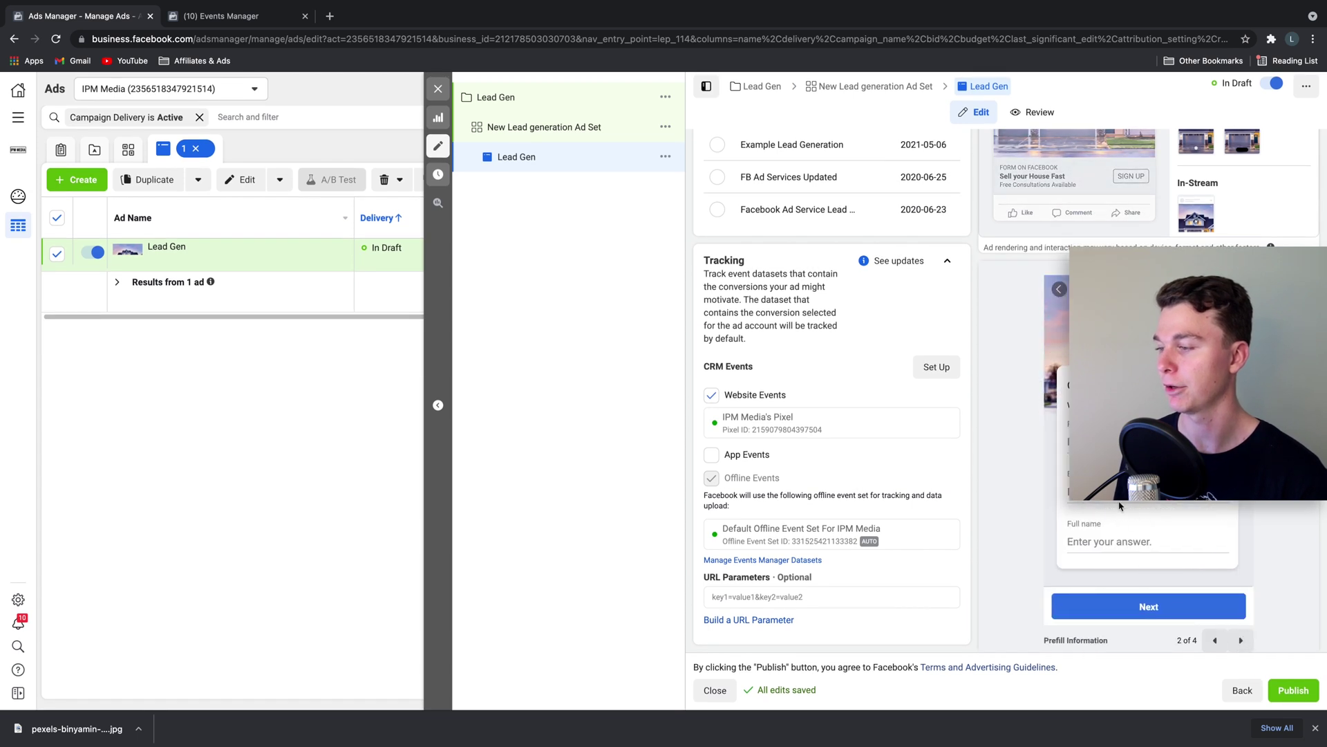
{"action": "left_click", "coordinate": [1241, 640]}
{"action": "left_click", "coordinate": [1241, 640]}
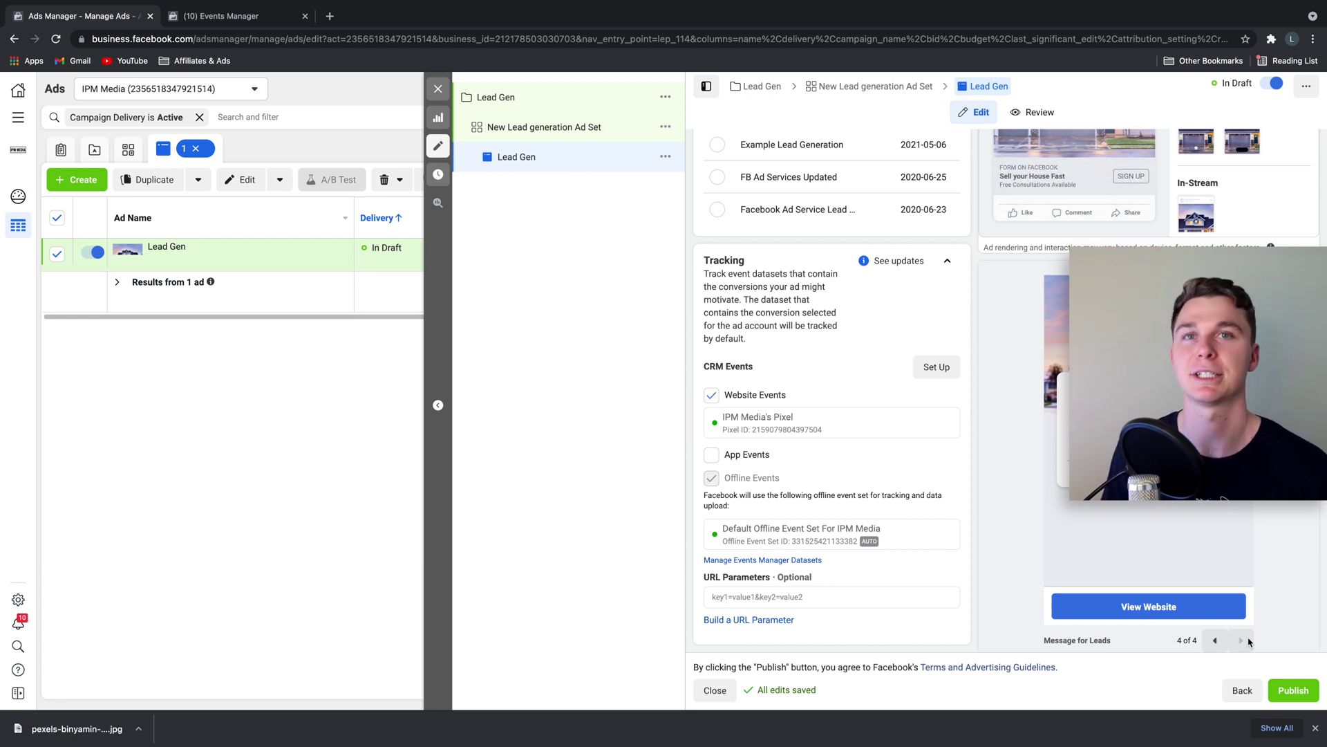
{"action": "scroll", "coordinate": [1210, 629], "scroll_direction": "up", "scroll_amount": 10}
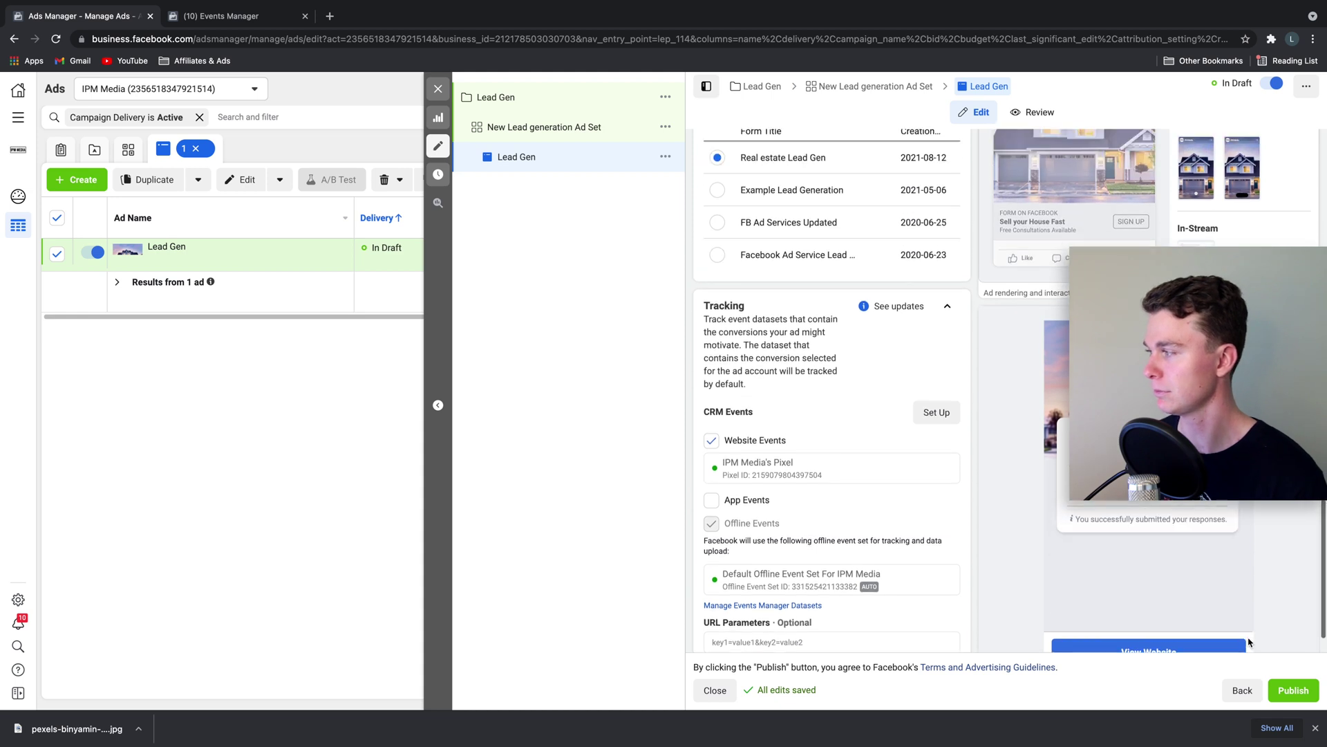
{"action": "scroll", "coordinate": [1179, 617], "scroll_direction": "up", "scroll_amount": 8}
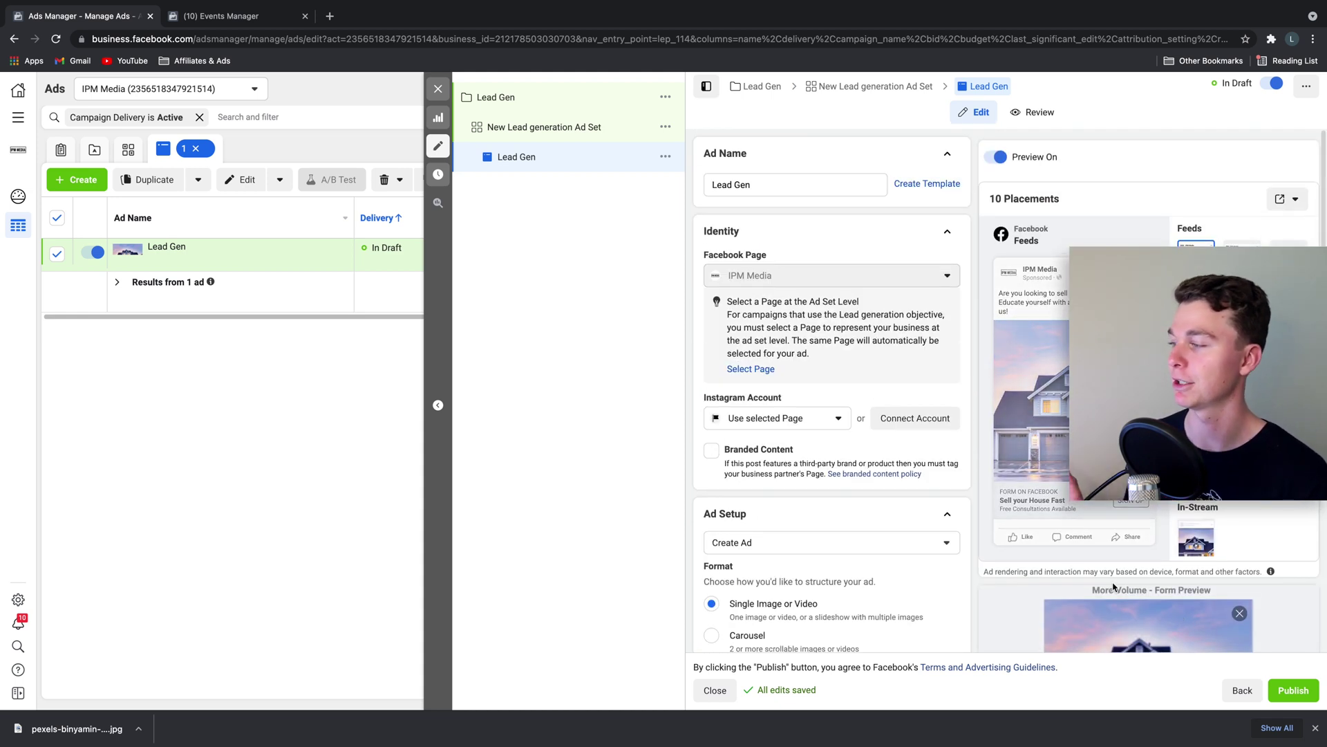
{"action": "left_click", "coordinate": [563, 133]}
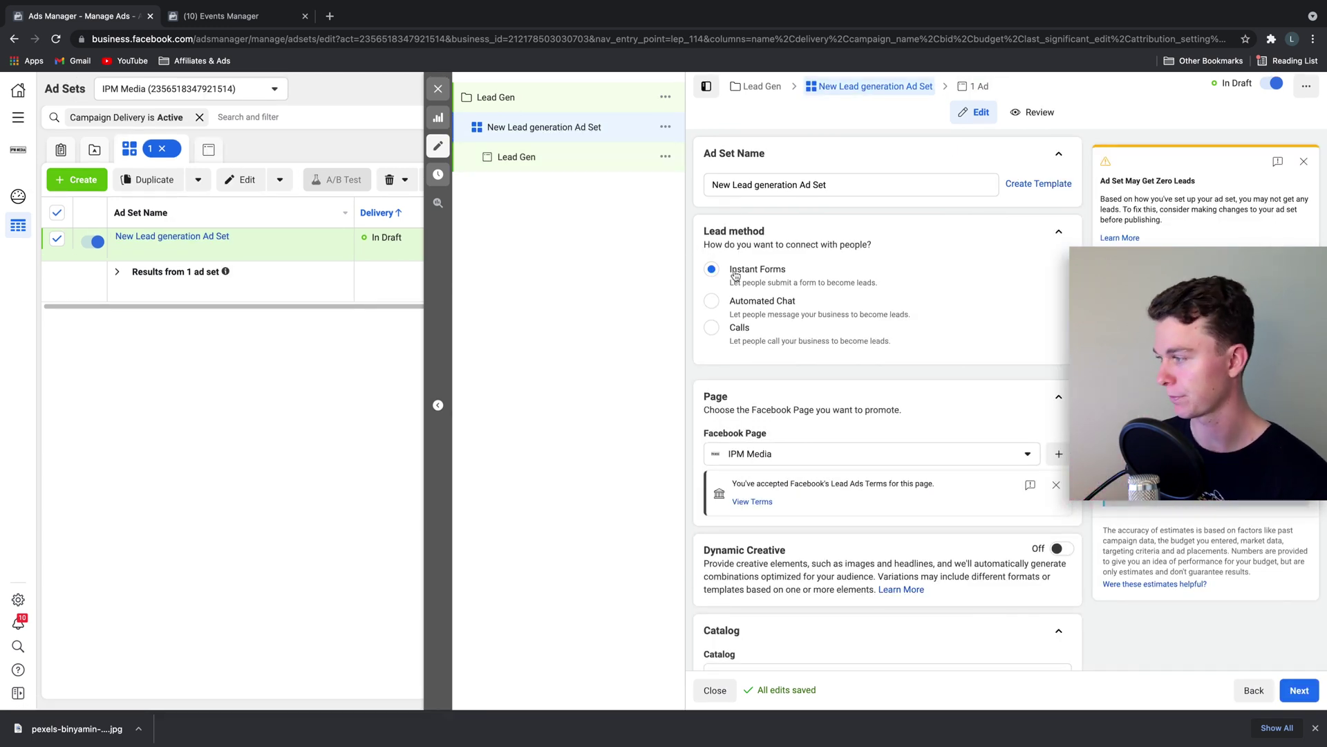
Scroll down to the ad set's Audience section and edit its Locations, currently Australia.
{"action": "scroll", "coordinate": [761, 318], "scroll_direction": "down", "scroll_amount": 5}
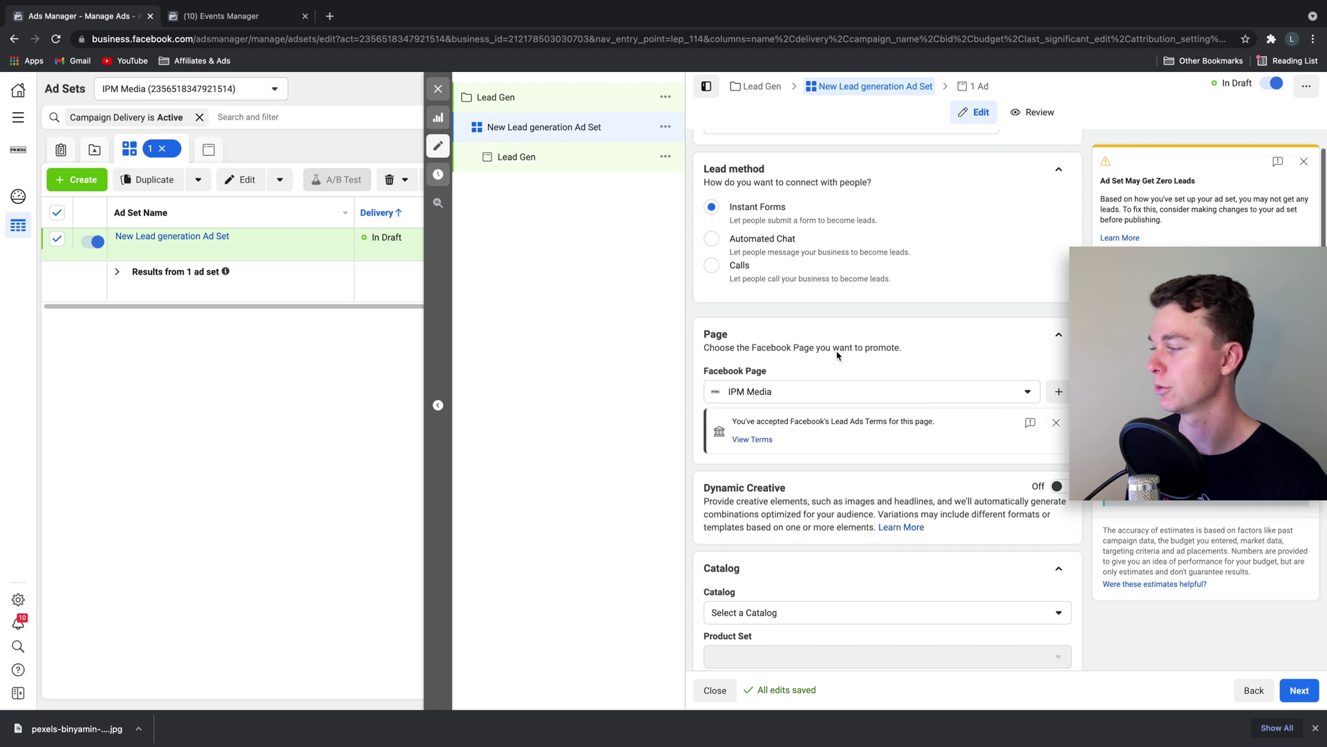
{"action": "scroll", "coordinate": [805, 357], "scroll_direction": "down", "scroll_amount": 2}
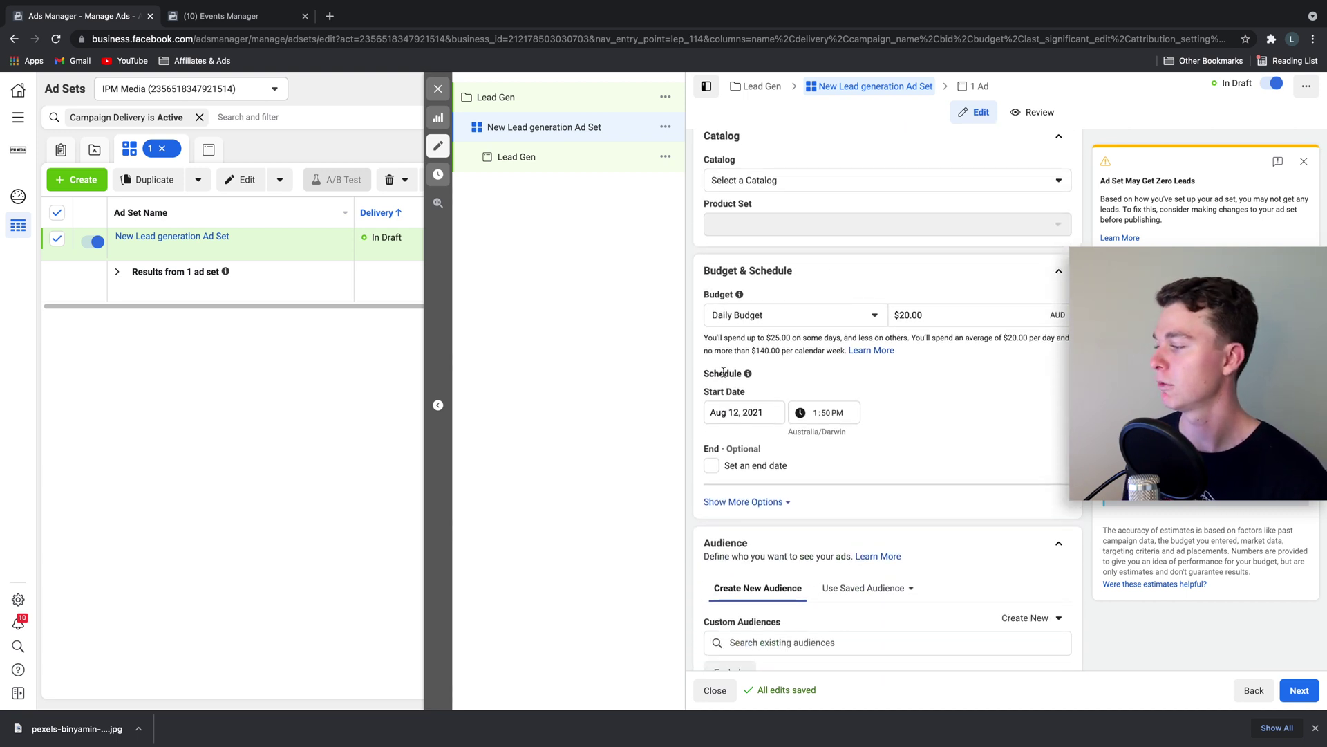
{"action": "scroll", "coordinate": [724, 374], "scroll_direction": "down", "scroll_amount": 5}
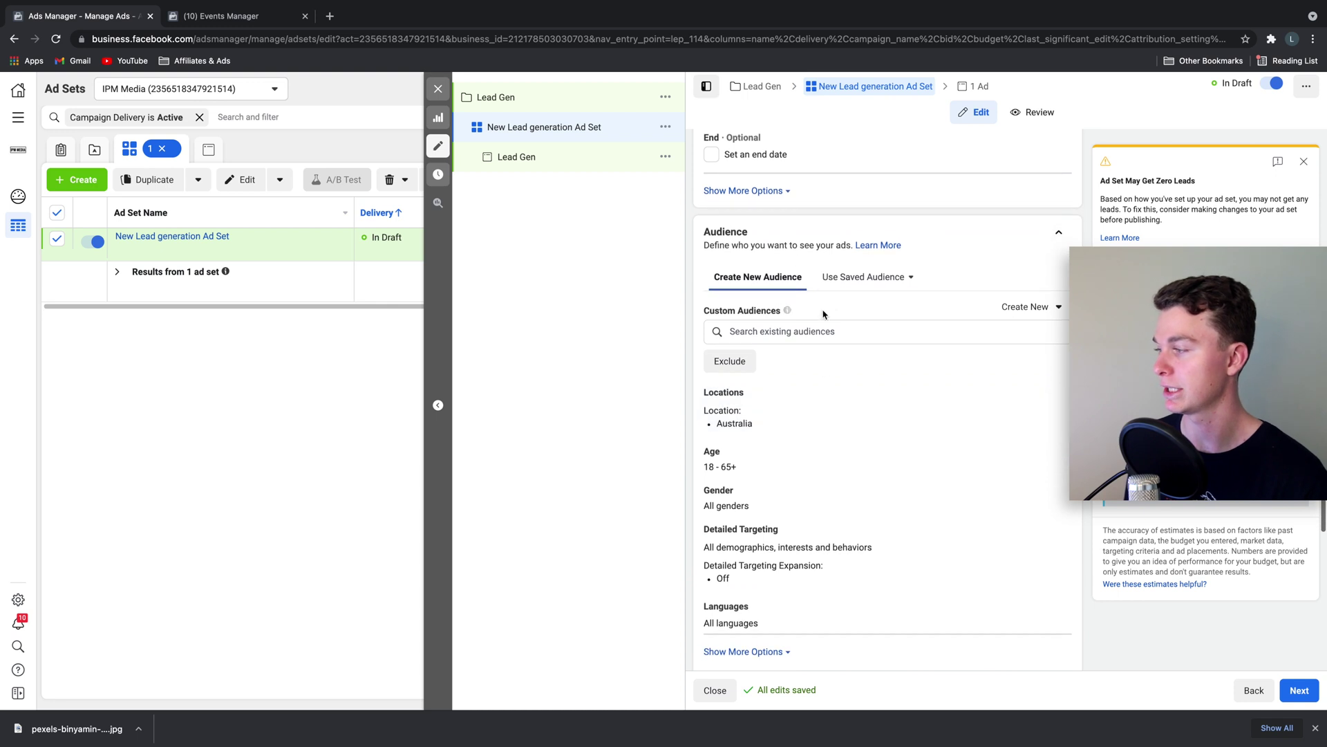
{"action": "scroll", "coordinate": [829, 242], "scroll_direction": "down", "scroll_amount": 2}
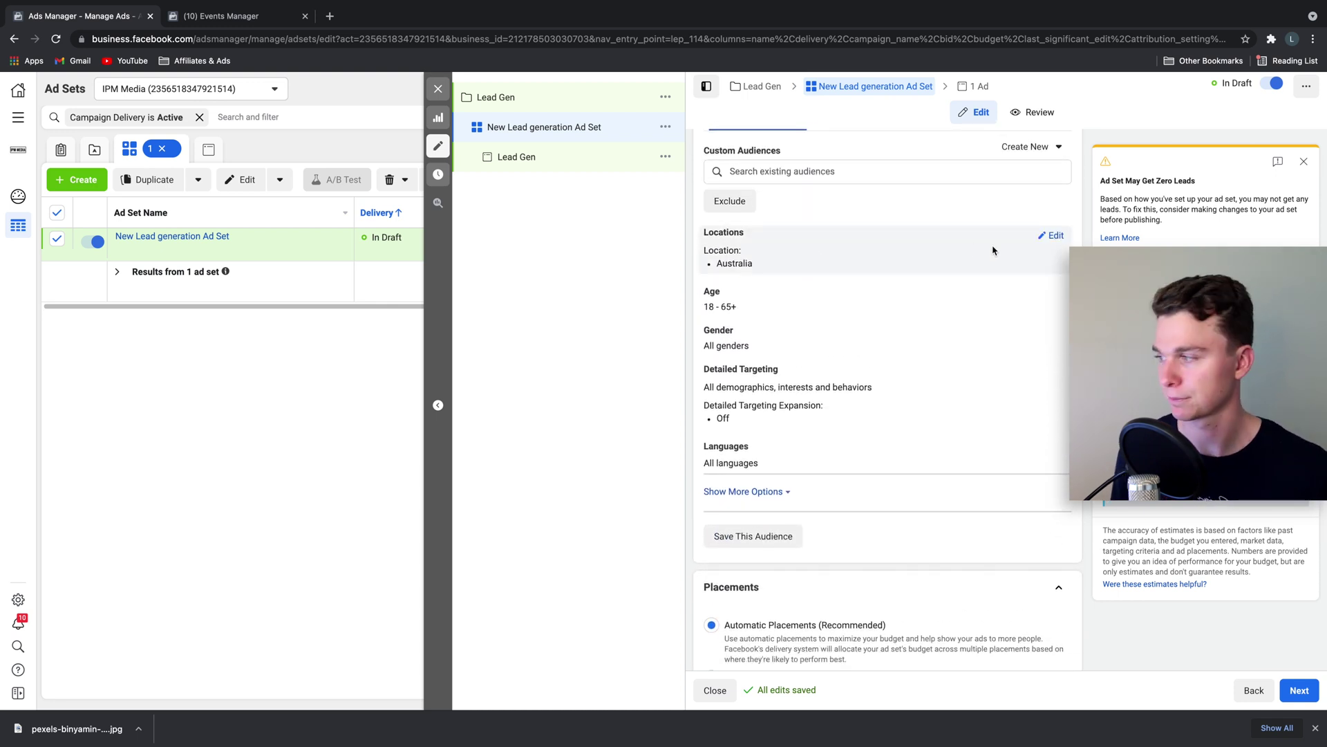
{"action": "left_click", "coordinate": [1051, 237]}
Include Felixstow, South Australia as a location and zoom the map in on it.
{"action": "left_click", "coordinate": [832, 340]}
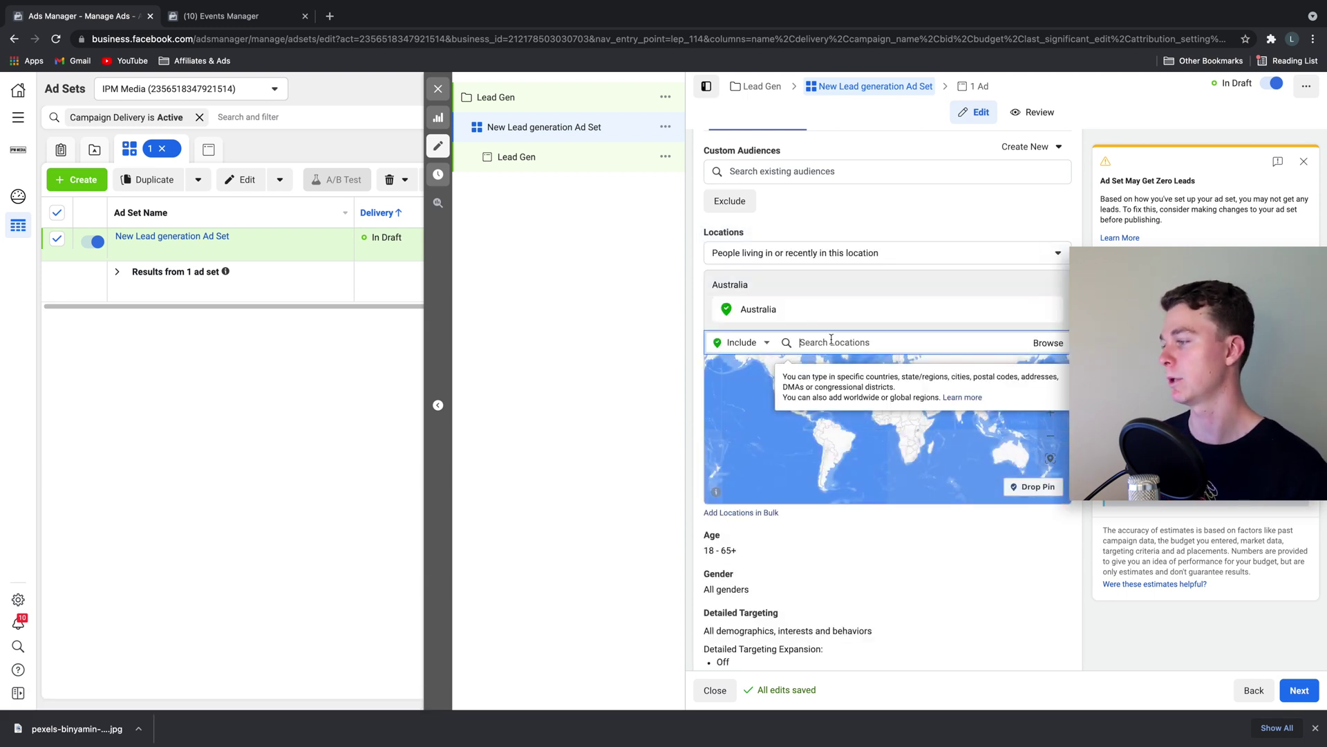
{"action": "type", "text": "FElixstow"}
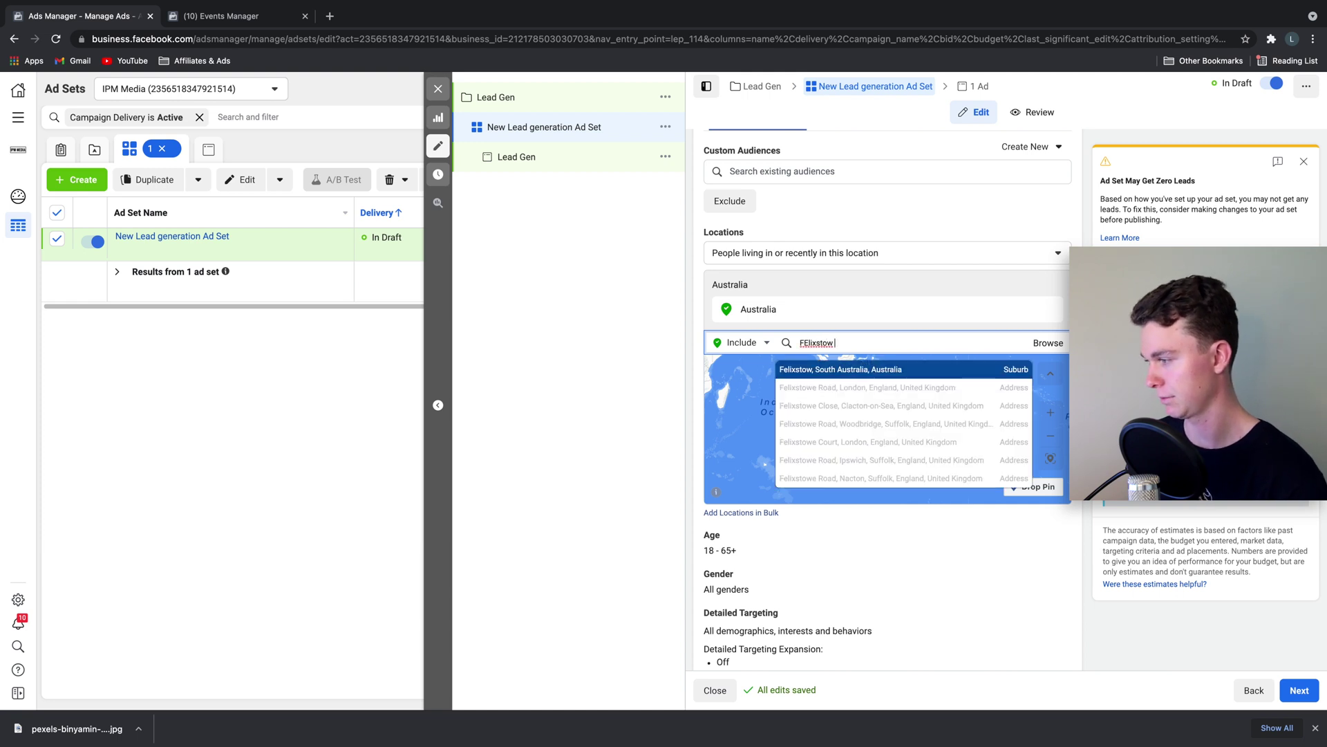
{"action": "left_click", "coordinate": [871, 369]}
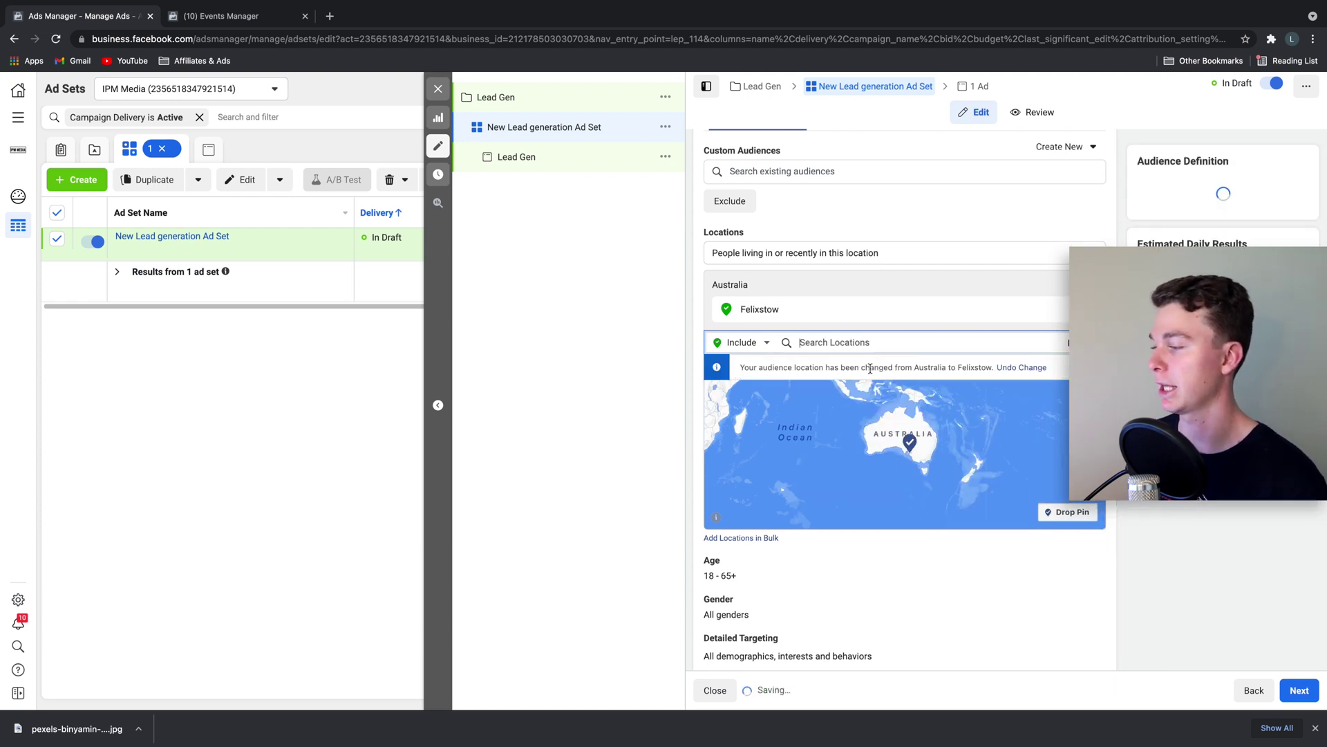
{"action": "left_click", "coordinate": [767, 343]}
{"action": "left_click", "coordinate": [880, 392]}
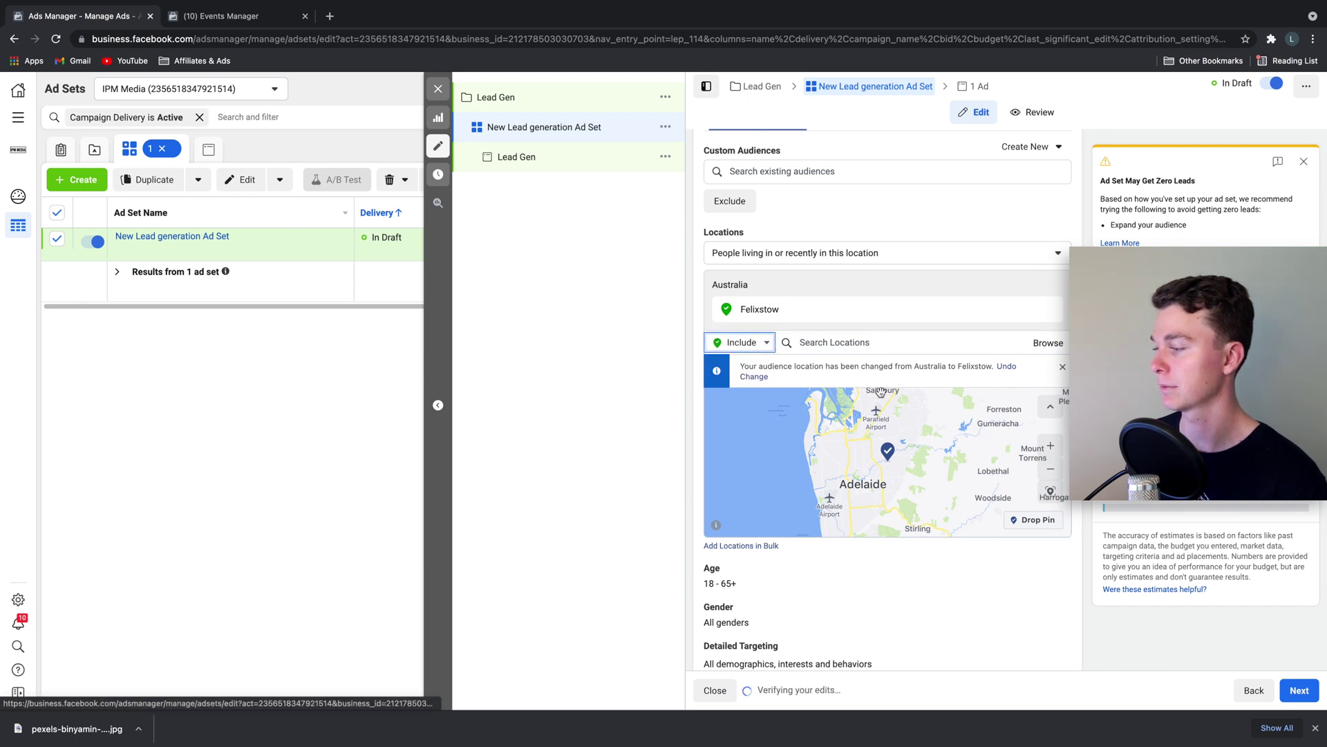
{"action": "left_click", "coordinate": [1049, 446]}
{"action": "left_click", "coordinate": [1049, 446]}
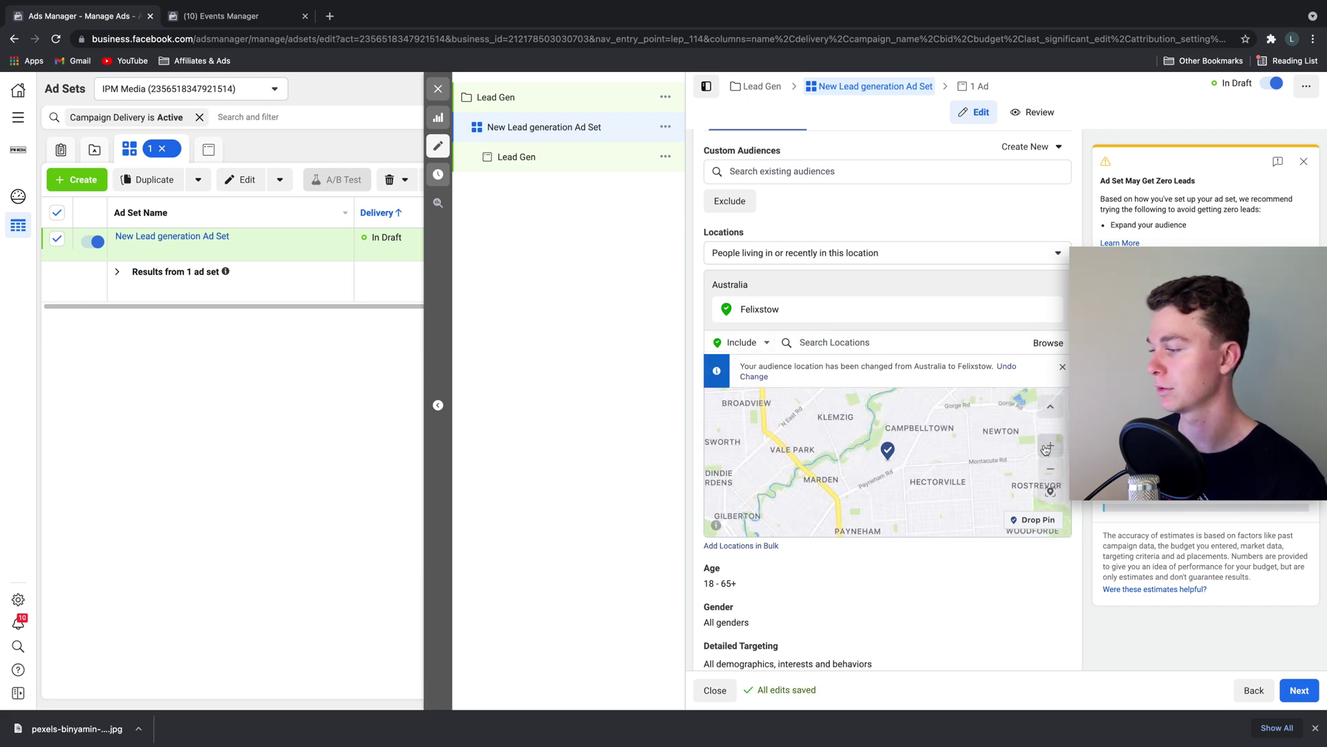
{"action": "left_click", "coordinate": [1049, 446]}
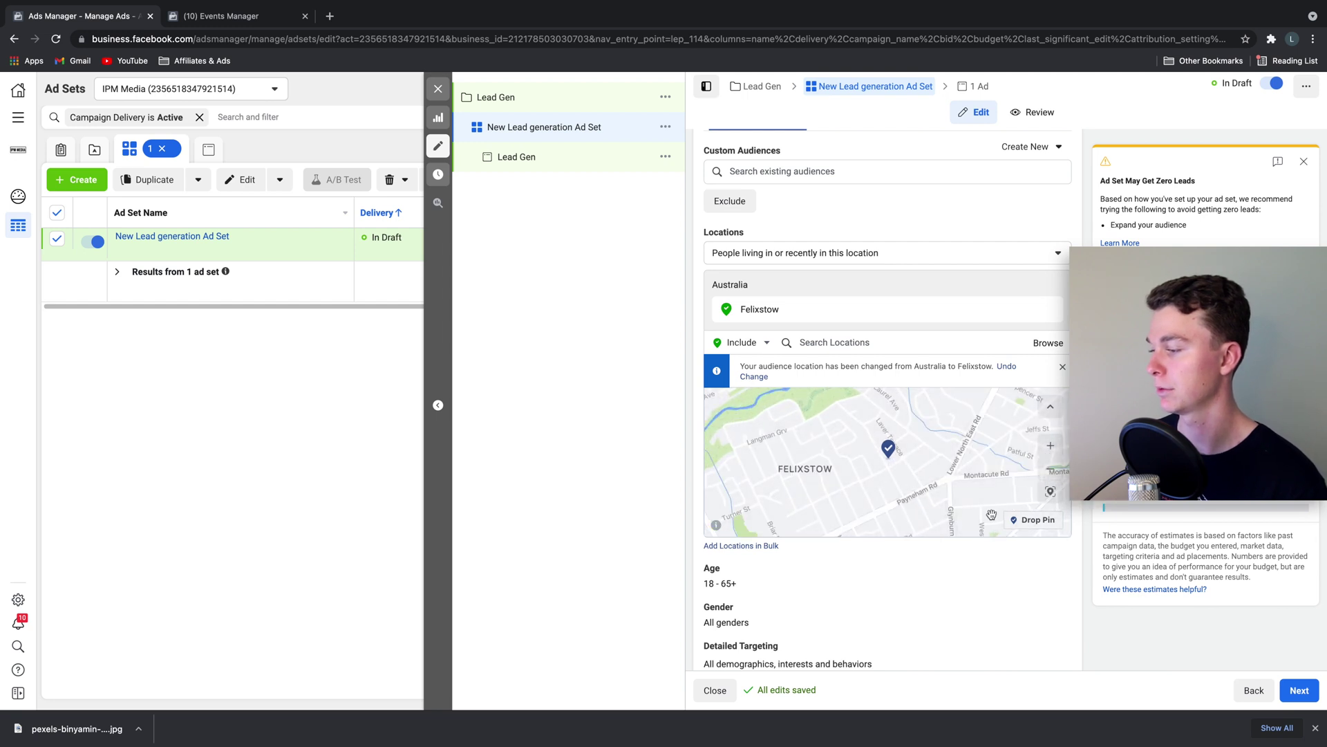
Drop a pin on Felixstow with a 1-mile radius and remove the Felixstow suburb entry.
{"action": "left_click", "coordinate": [1033, 519]}
{"action": "left_click", "coordinate": [893, 457]}
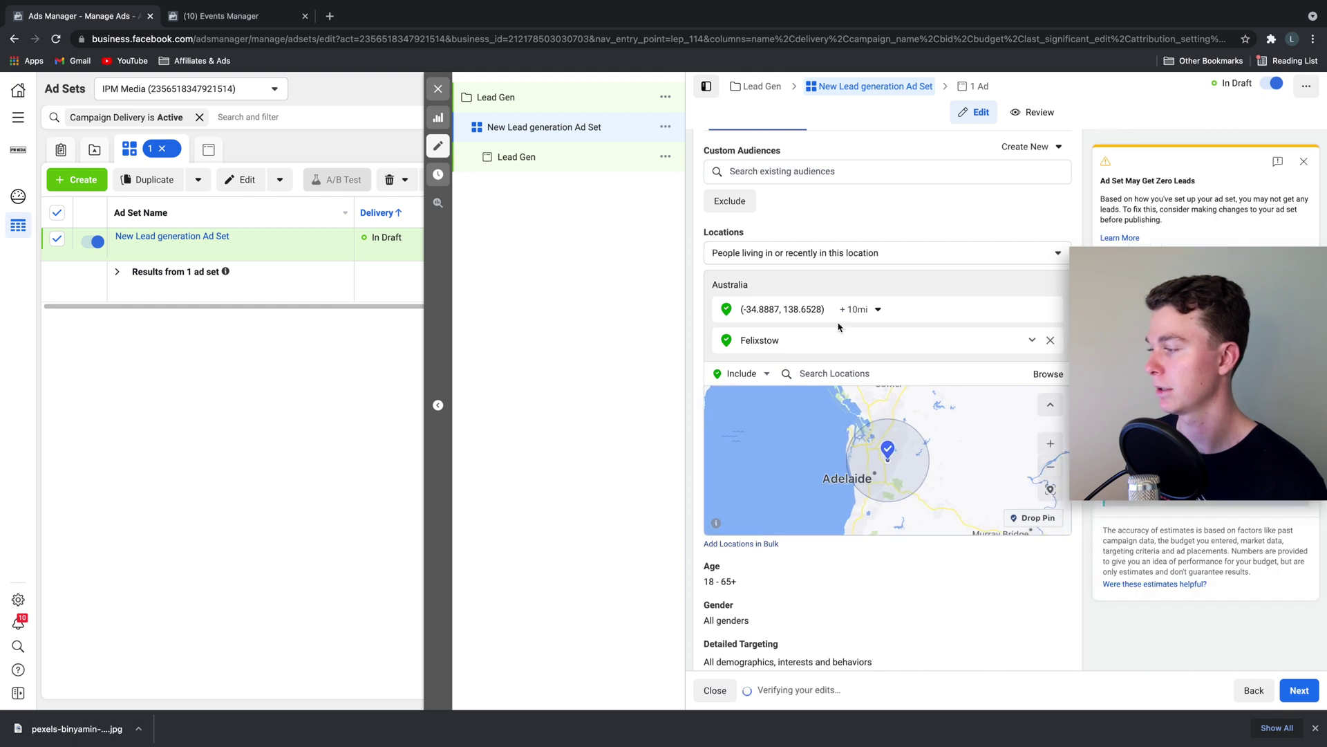
{"action": "left_click", "coordinate": [856, 310]}
{"action": "left_click_drag", "start_coordinate": [857, 354], "coordinate": [848, 354]}
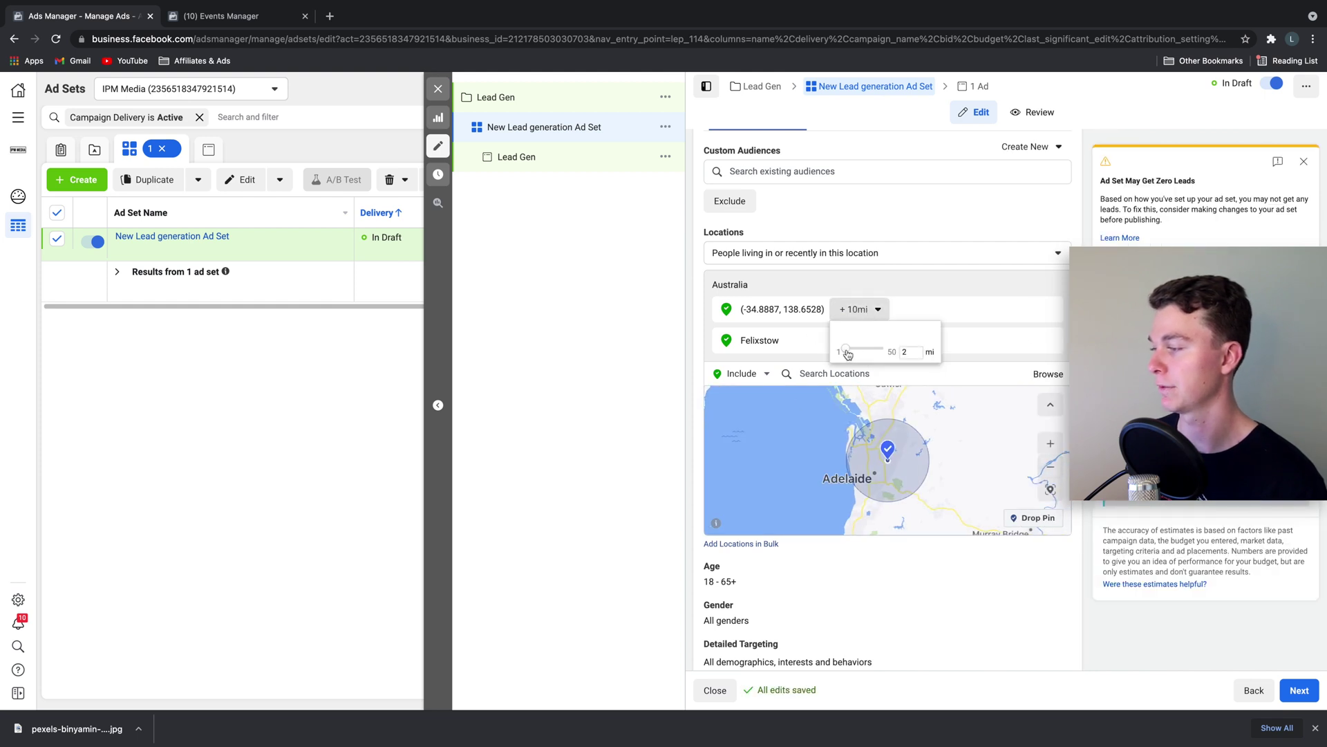
{"action": "left_click", "coordinate": [868, 389]}
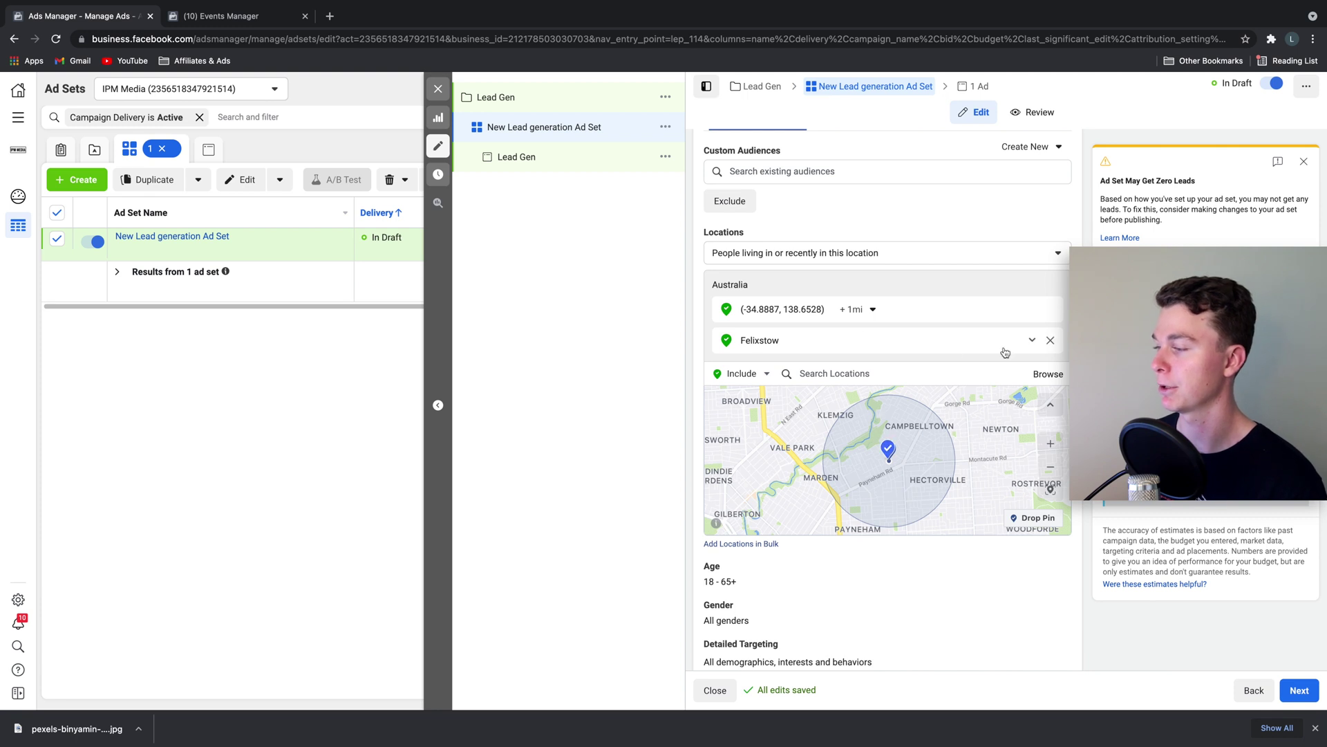
{"action": "left_click", "coordinate": [1050, 341]}
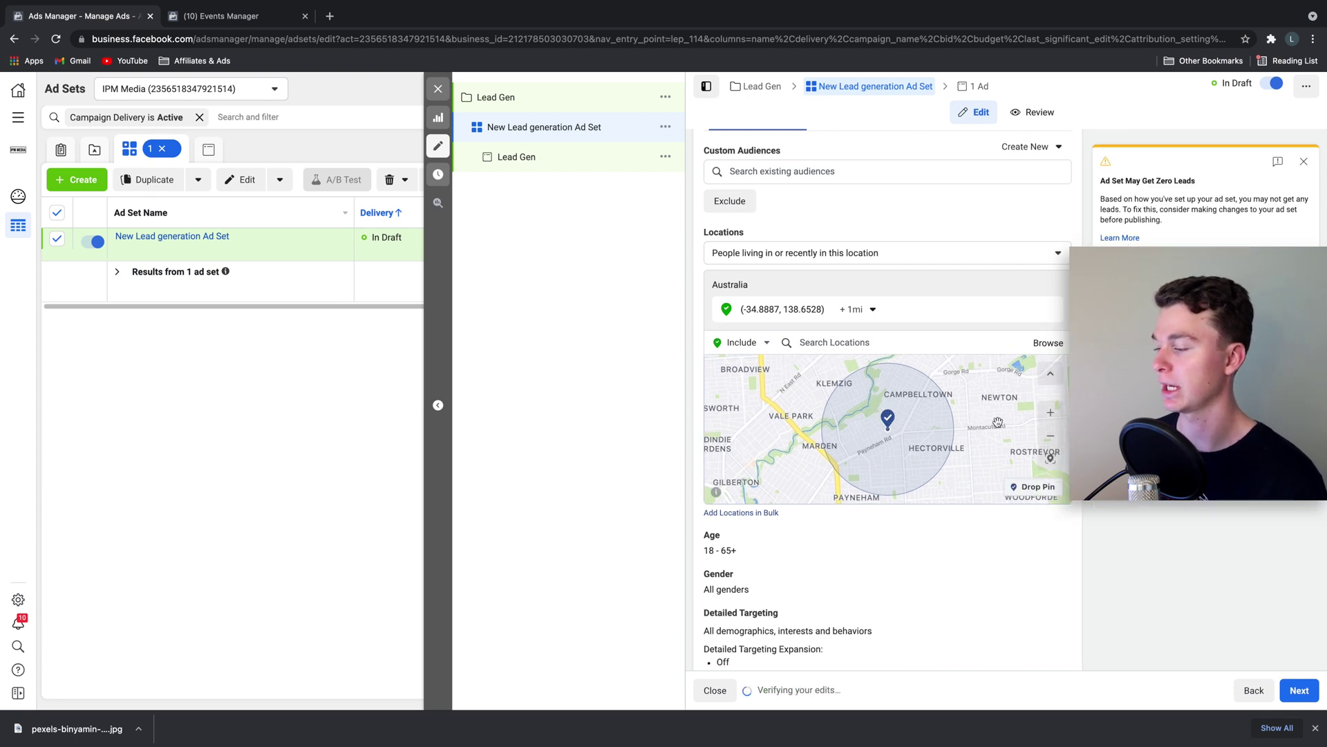
{"action": "scroll", "coordinate": [920, 415], "scroll_direction": "down", "scroll_amount": 3}
{"action": "scroll", "coordinate": [961, 537], "scroll_direction": "down", "scroll_amount": 3}
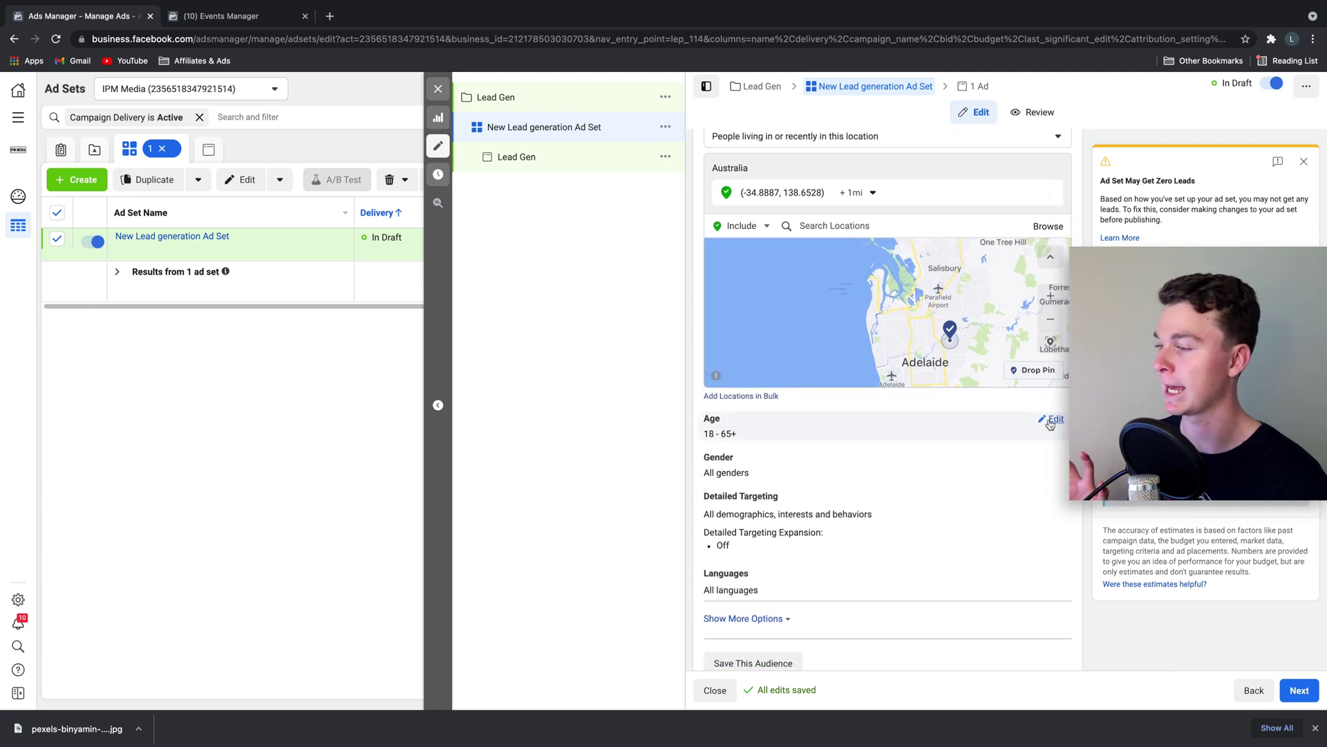
{"action": "mouse_move", "coordinate": [1105, 493]}
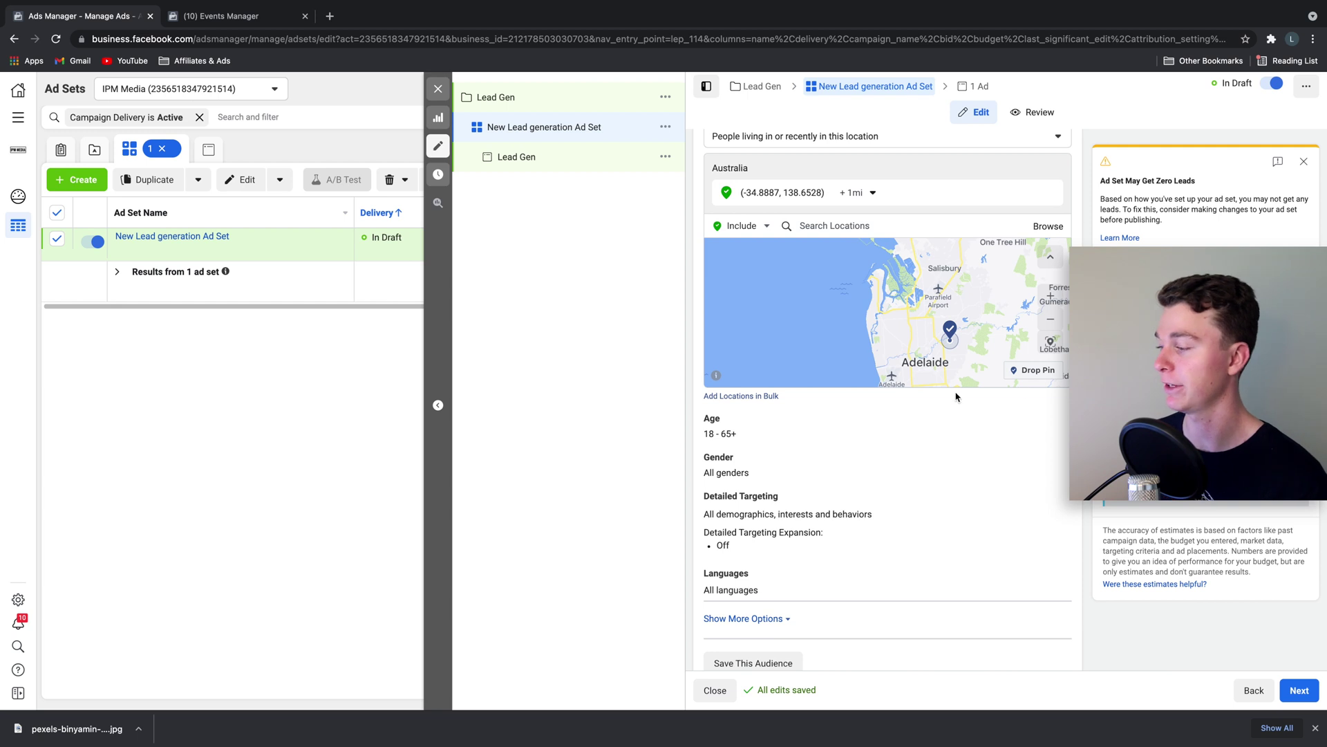
Raise the audience's minimum age to 26.
{"action": "left_click", "coordinate": [1050, 419]}
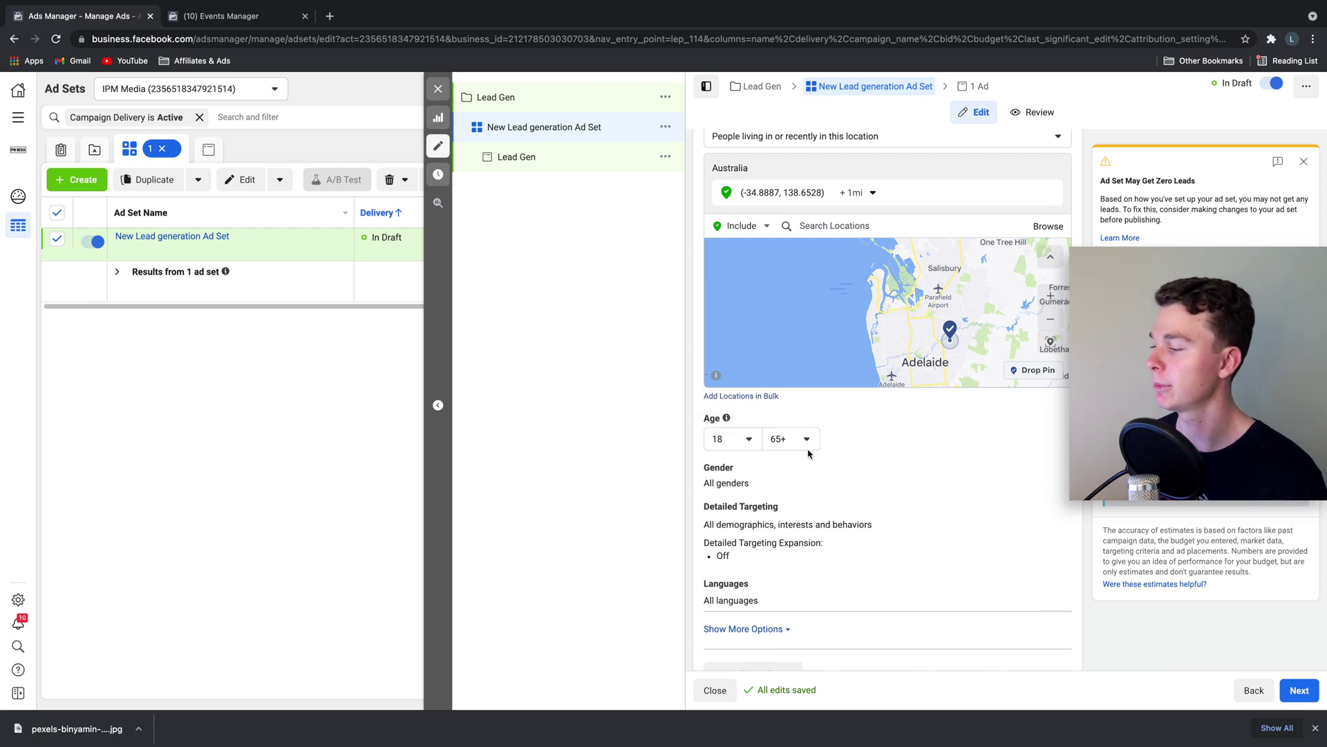
{"action": "left_click", "coordinate": [733, 438]}
{"action": "scroll", "coordinate": [749, 531], "scroll_direction": "down", "scroll_amount": 1}
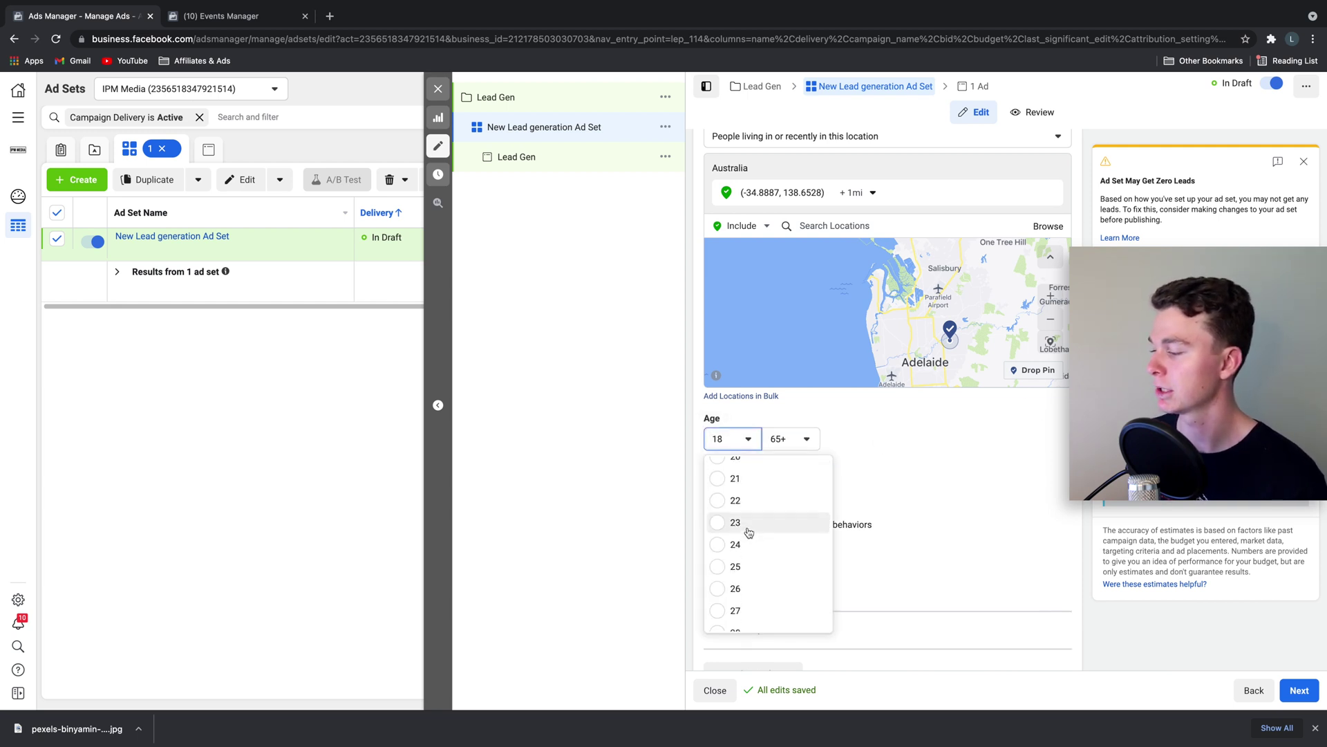
{"action": "scroll", "coordinate": [753, 564], "scroll_direction": "down", "scroll_amount": 1}
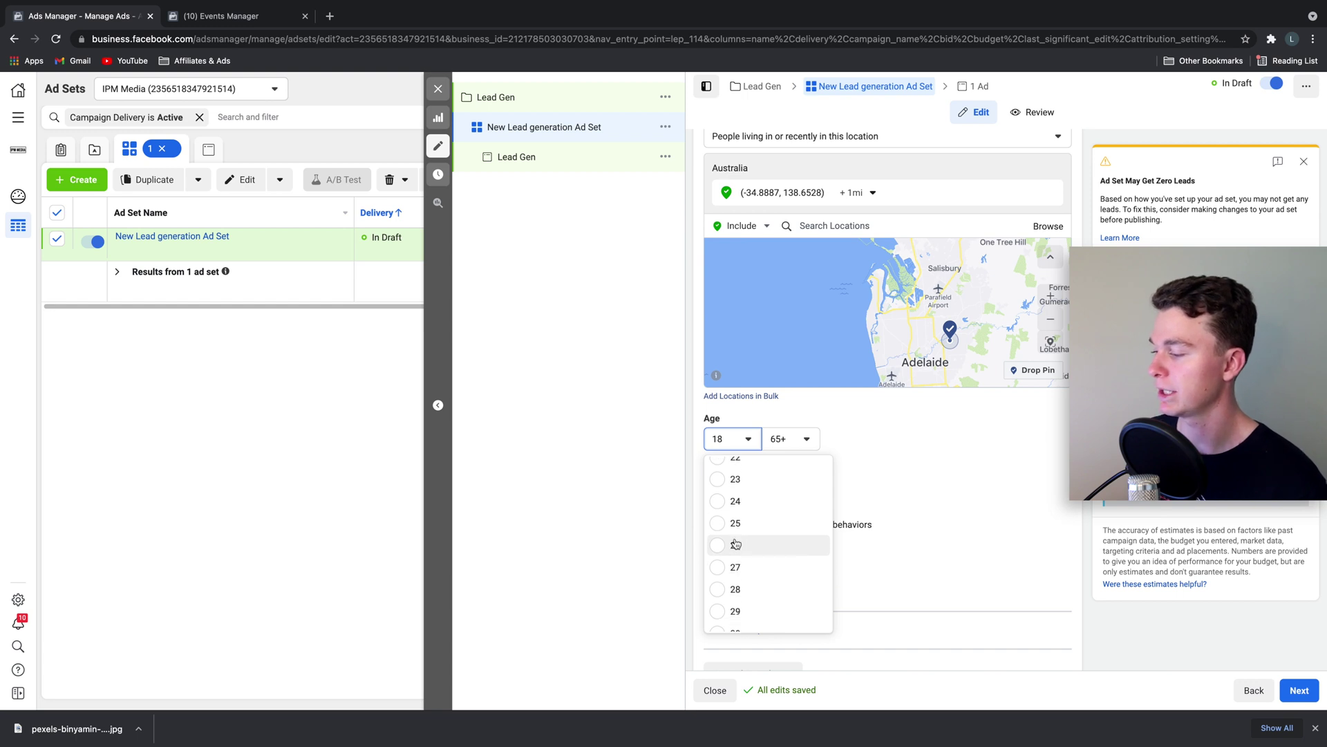
{"action": "key", "text": "Return"}
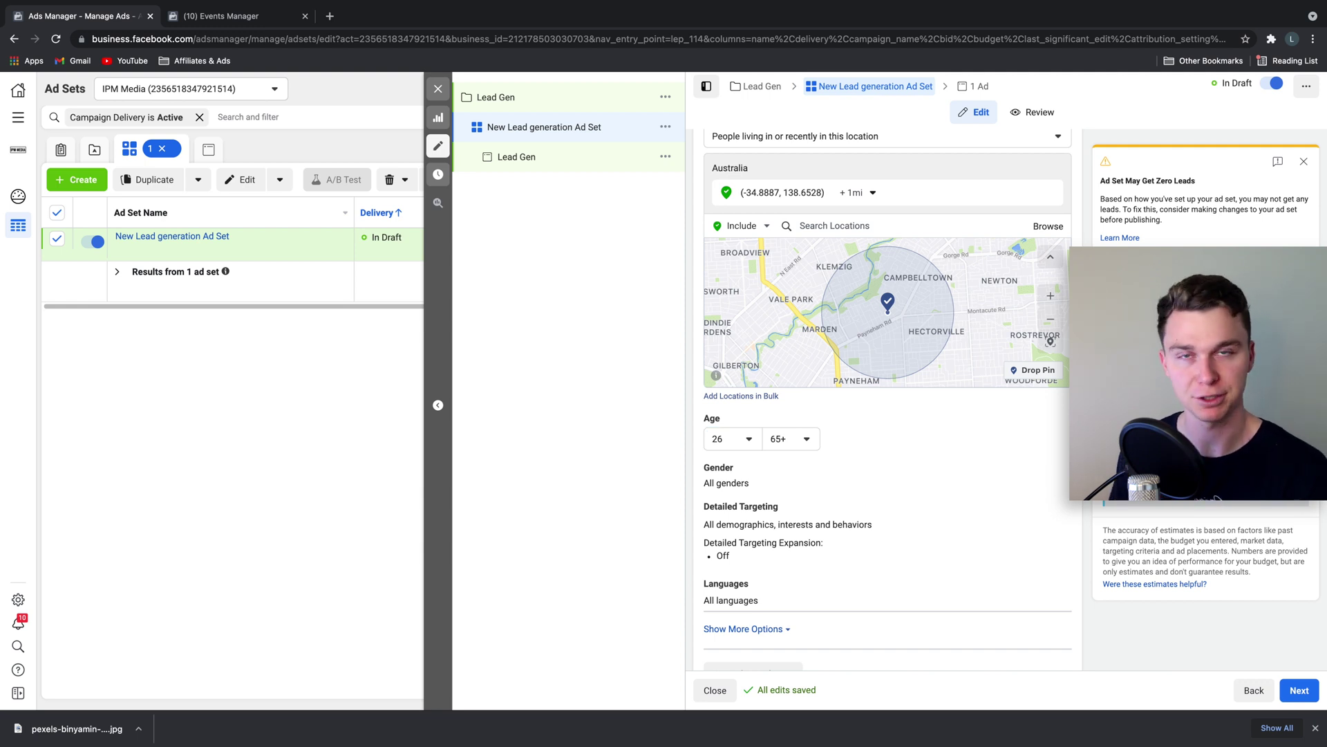
{"action": "scroll", "coordinate": [1026, 359], "scroll_direction": "down", "scroll_amount": 3}
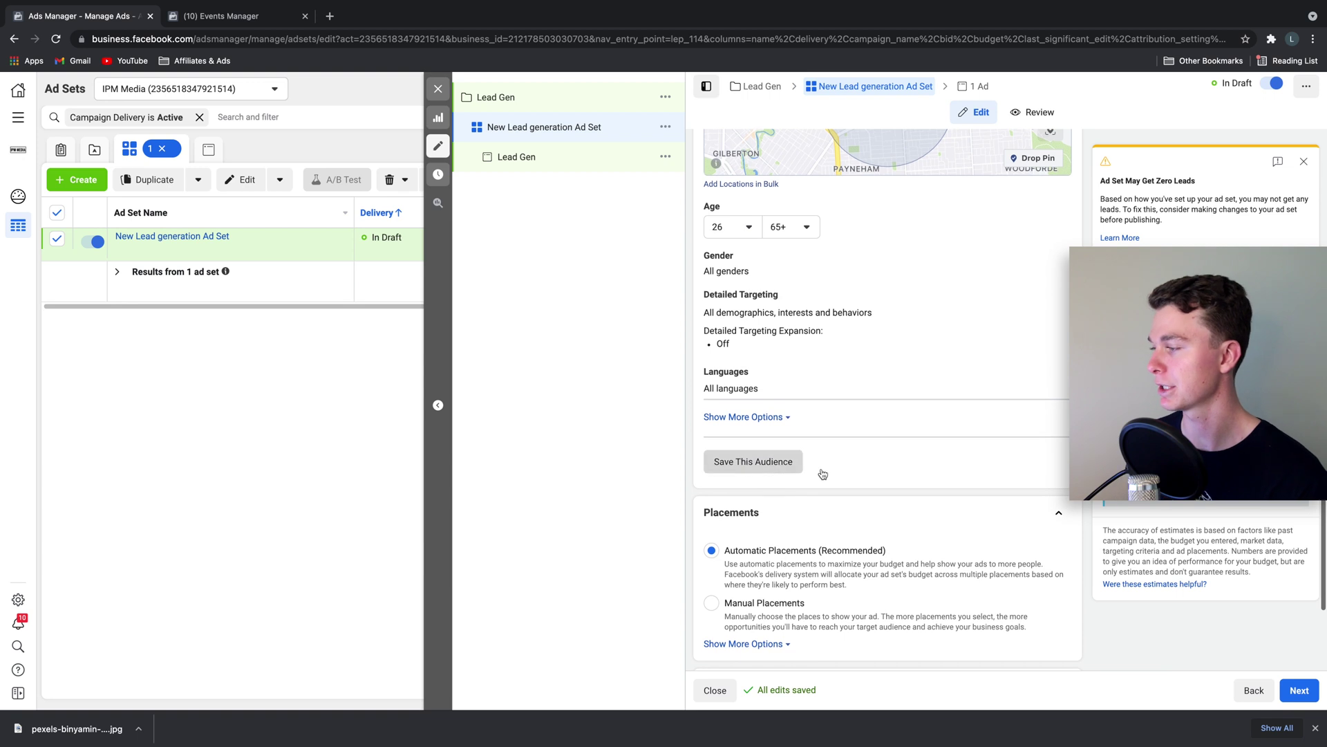
Save the targeting as an audience named 'Felixstow House Sales'.
{"action": "left_click", "coordinate": [757, 461]}
{"action": "triple_click", "coordinate": [697, 287]}
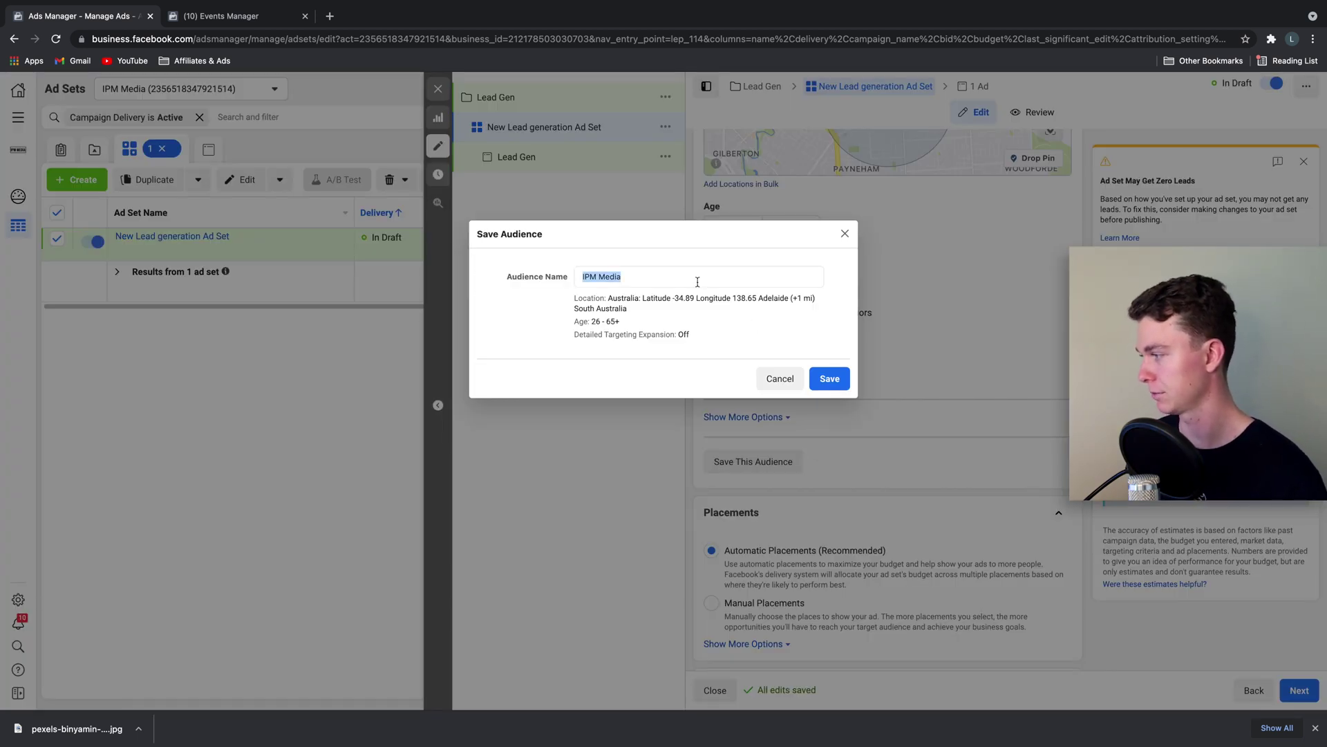
{"action": "double_click", "coordinate": [697, 281]}
{"action": "key", "text": "ctrl+a"}
{"action": "type", "text": "F"}
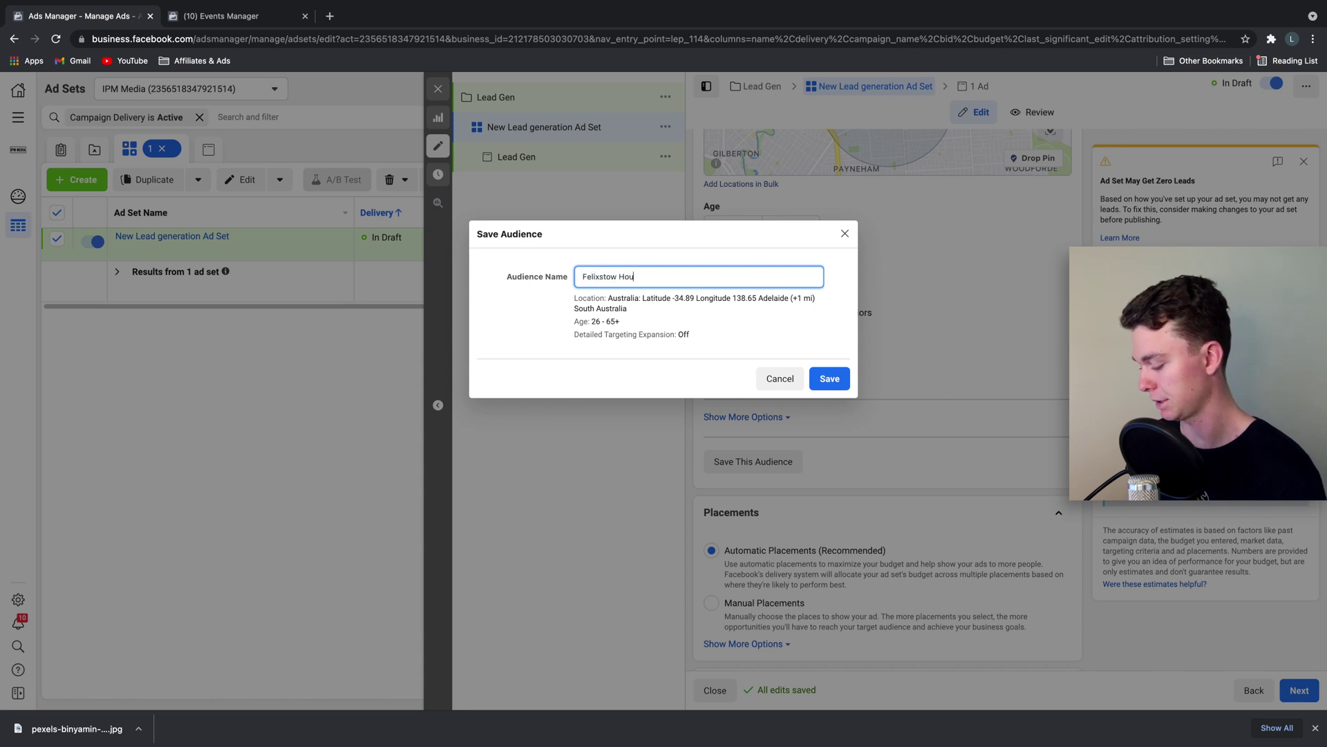
{"action": "left_click", "coordinate": [839, 384]}
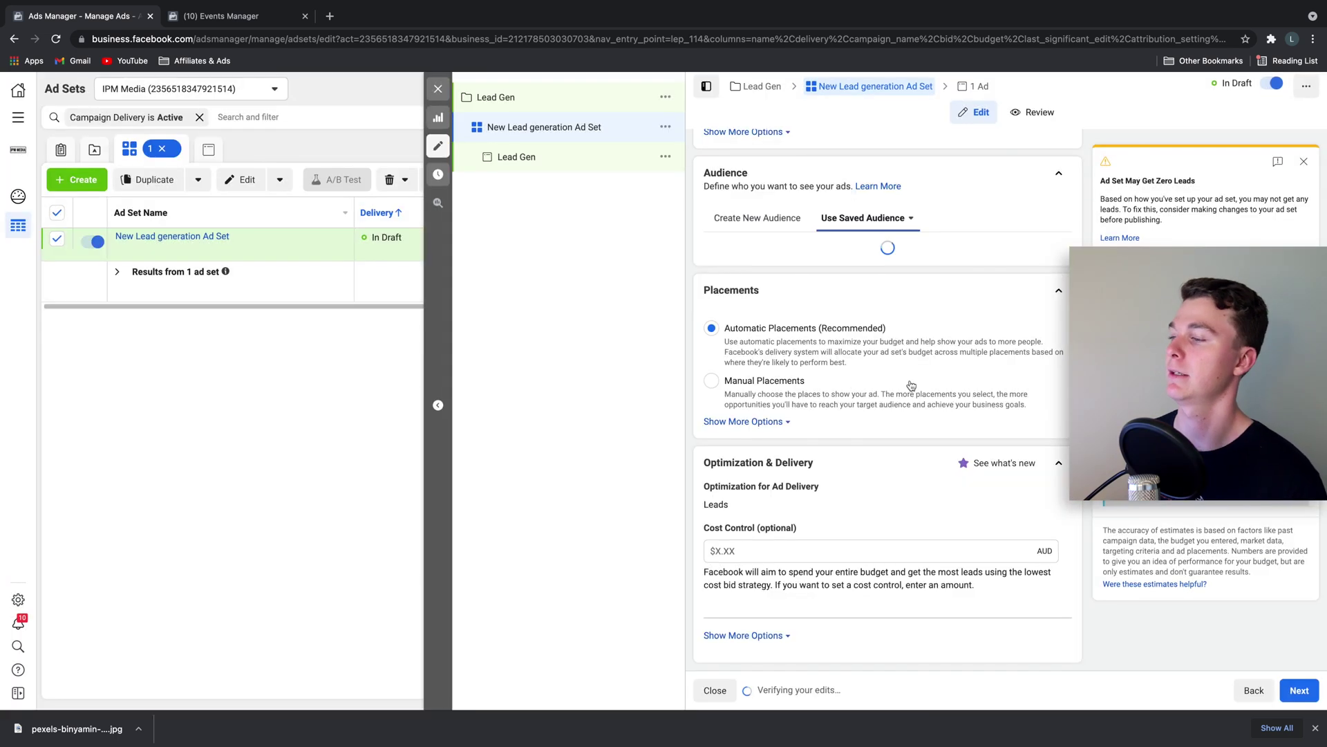
Change the ad set's Daily Budget from $20.00 to $10.00 and dismiss the Recommended for you card.
{"action": "scroll", "coordinate": [917, 382], "scroll_direction": "up", "scroll_amount": 15}
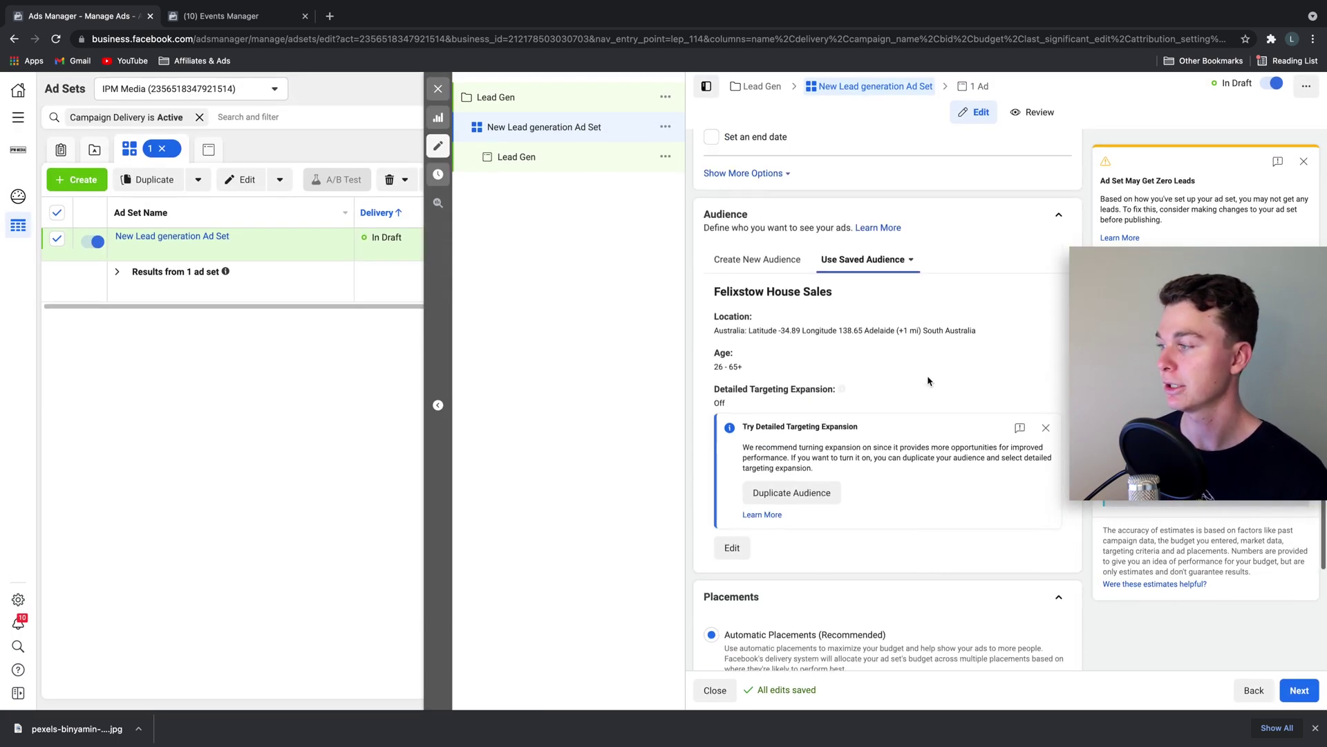
{"action": "left_click", "coordinate": [898, 430]}
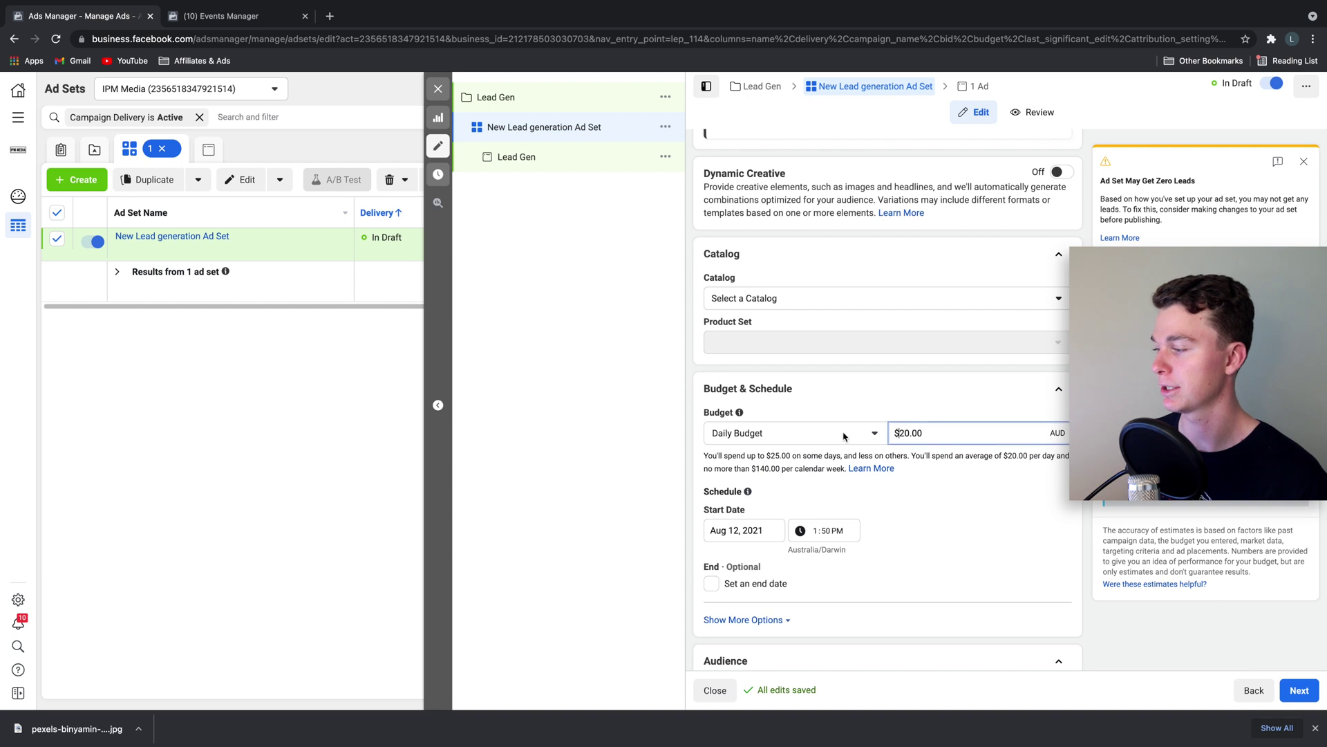
{"action": "double_click", "coordinate": [903, 432]}
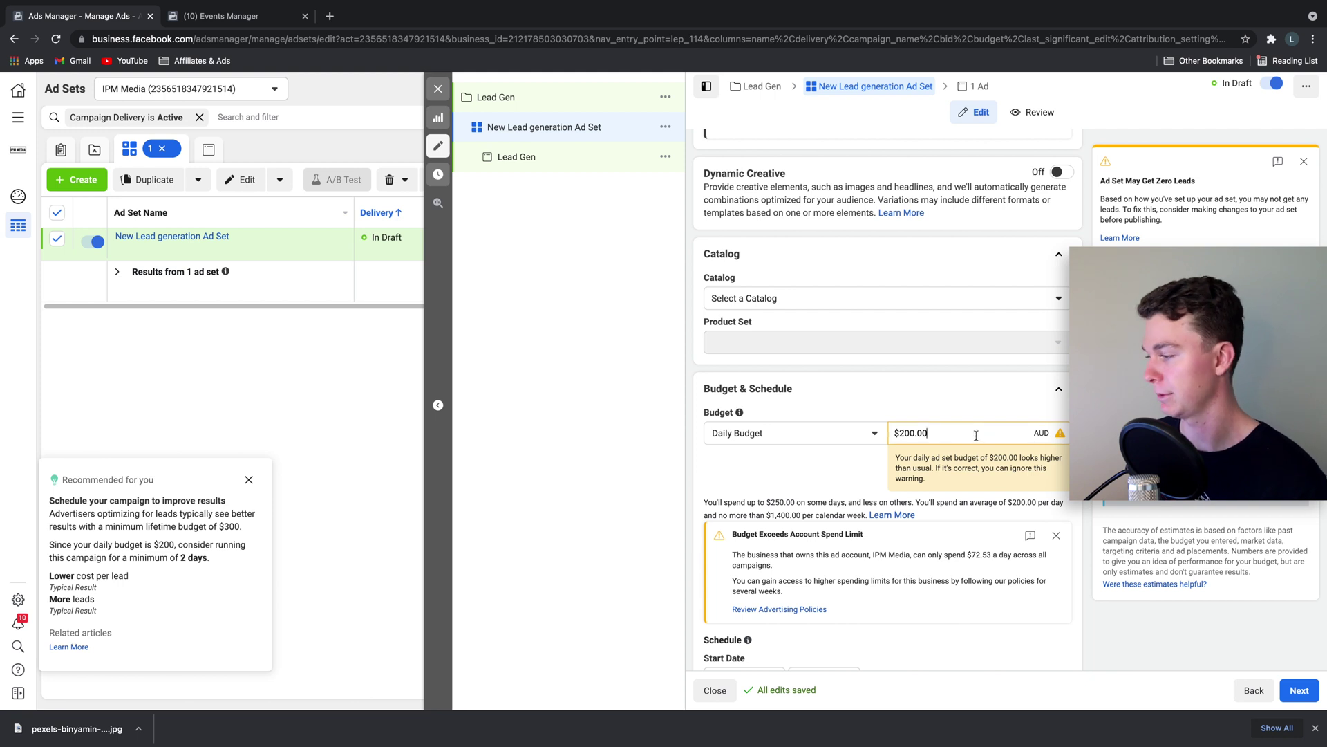
{"action": "left_click", "coordinate": [248, 479]}
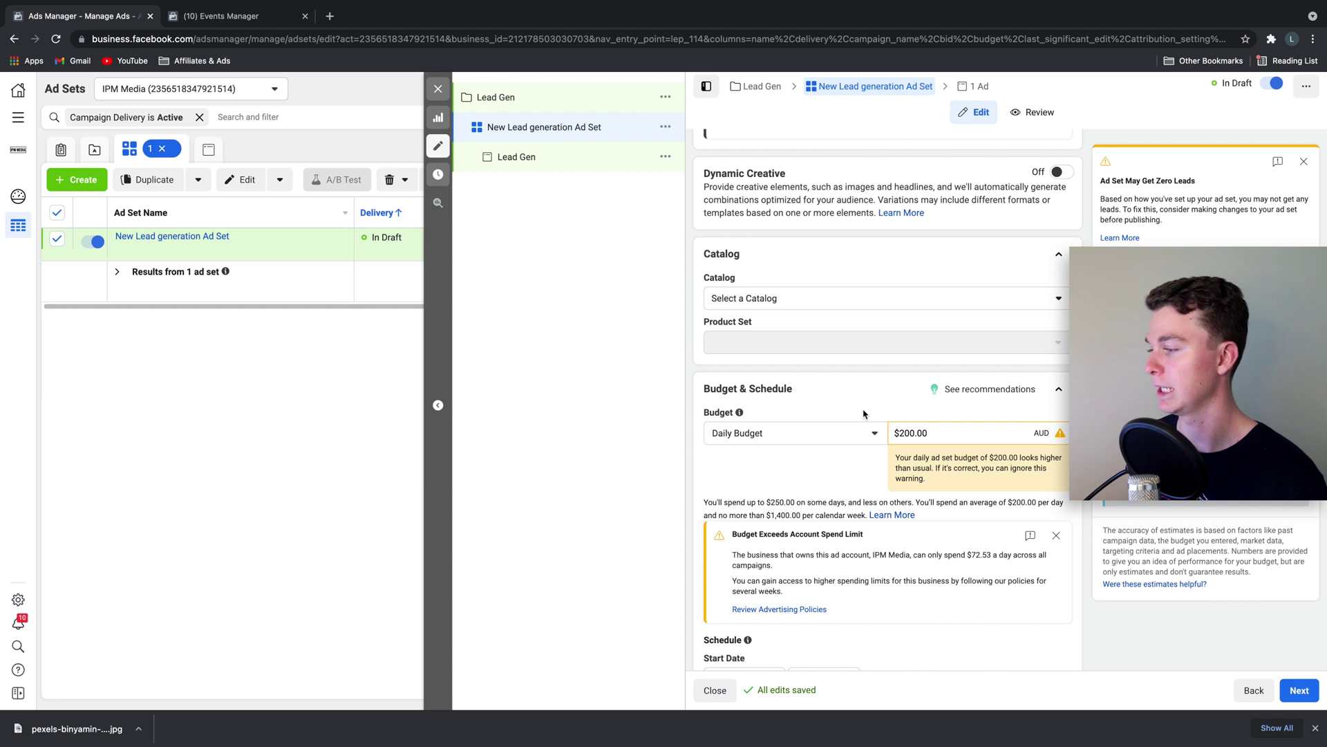
{"action": "scroll", "coordinate": [864, 413], "scroll_direction": "up", "scroll_amount": 2}
{"action": "scroll", "coordinate": [861, 410], "scroll_direction": "down", "scroll_amount": 5}
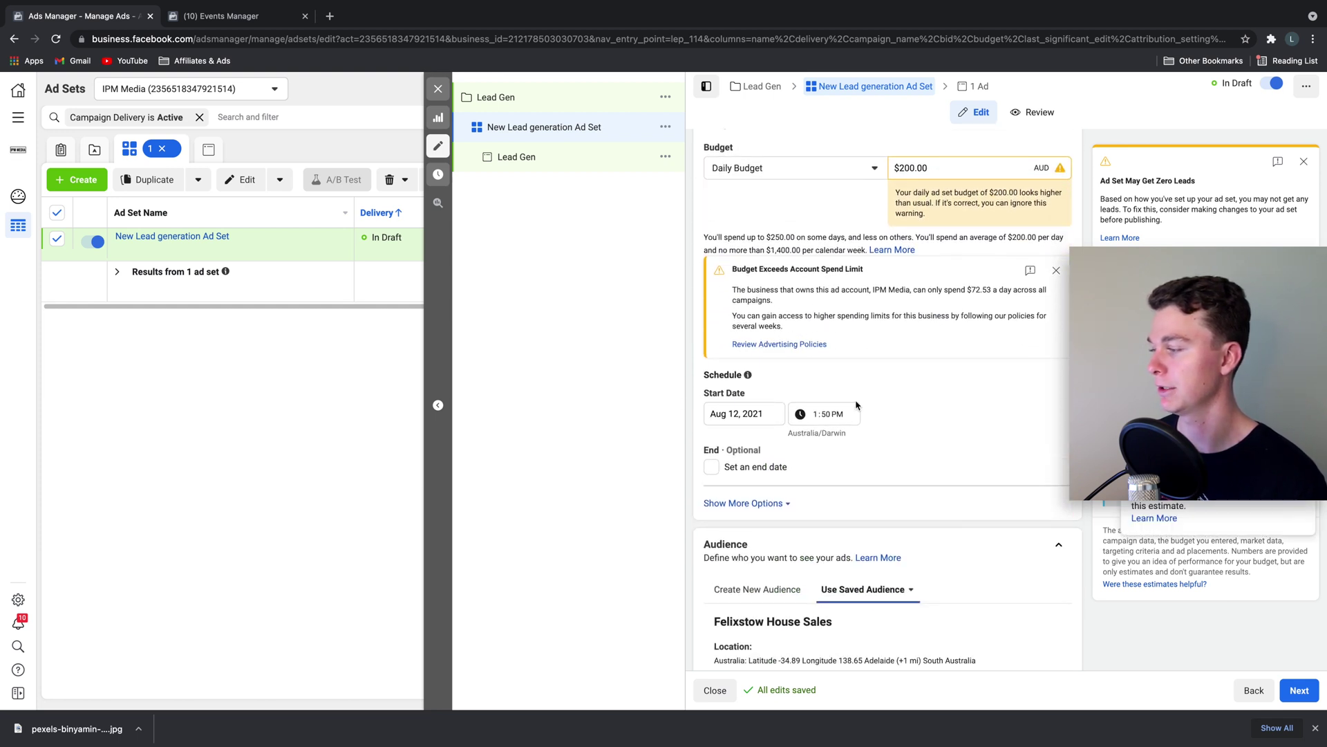
{"action": "scroll", "coordinate": [968, 311], "scroll_direction": "up", "scroll_amount": 1}
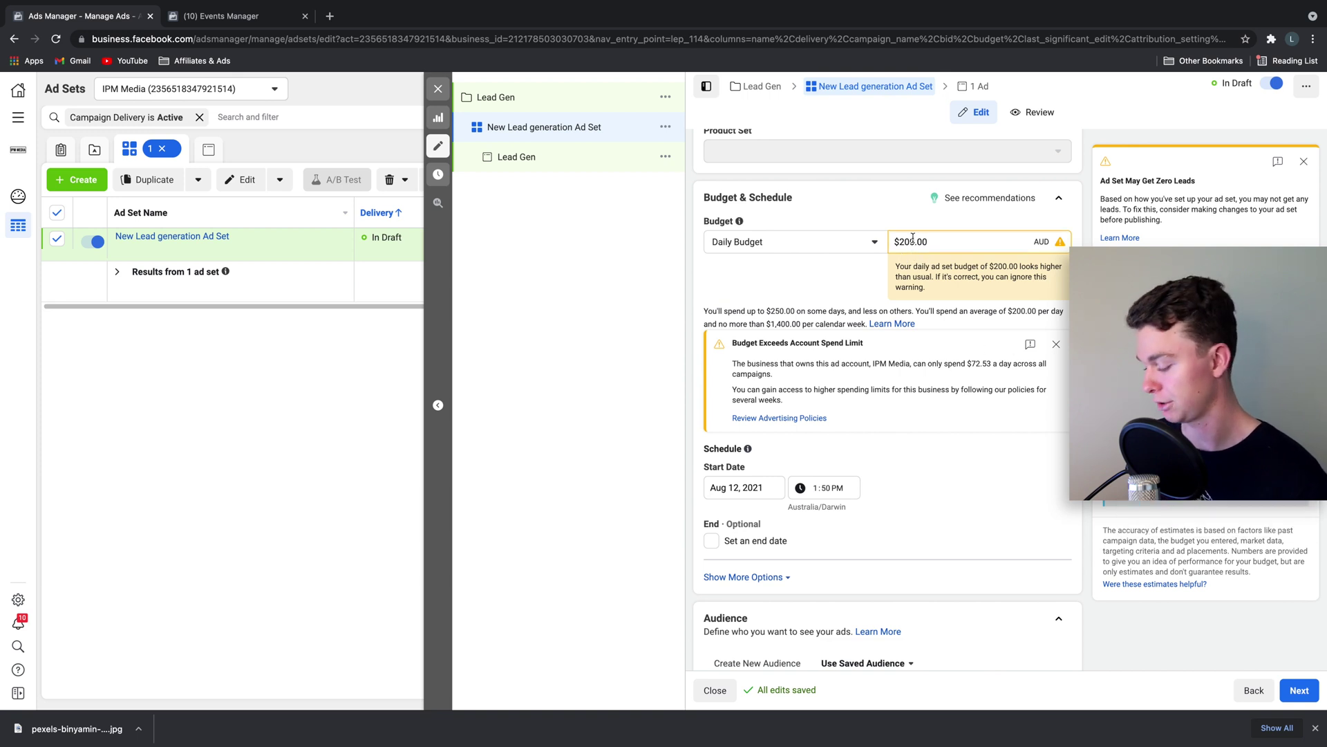
{"action": "key", "text": "BackSpace"}
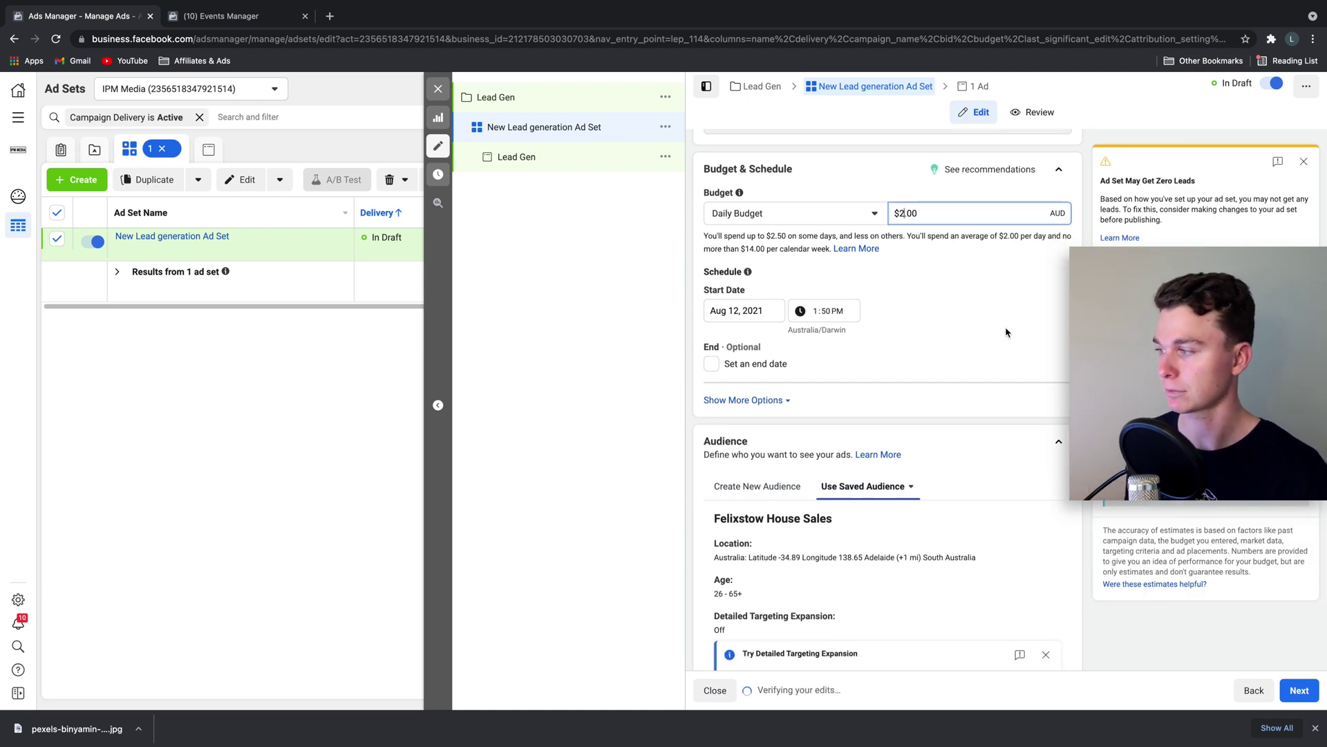
{"action": "scroll", "coordinate": [968, 338], "scroll_direction": "up", "scroll_amount": 2}
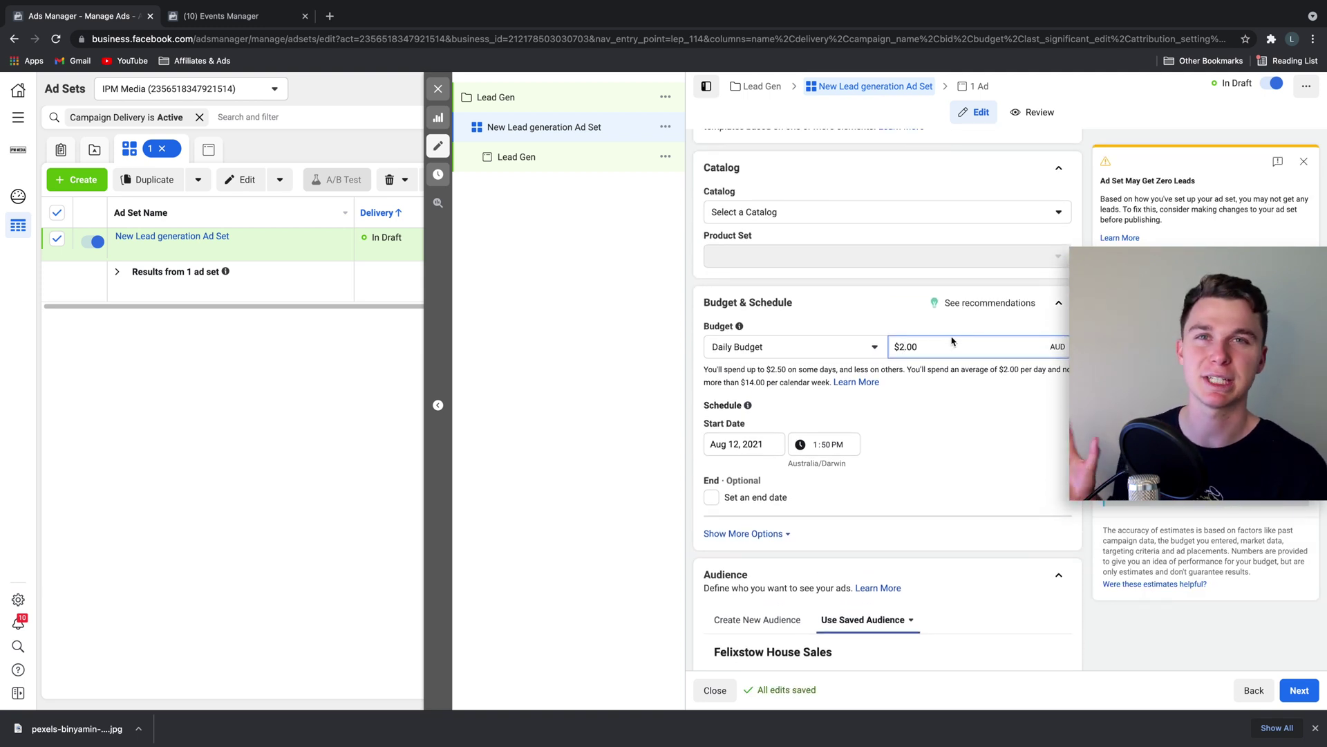
{"action": "scroll", "coordinate": [952, 340], "scroll_direction": "down", "scroll_amount": 1}
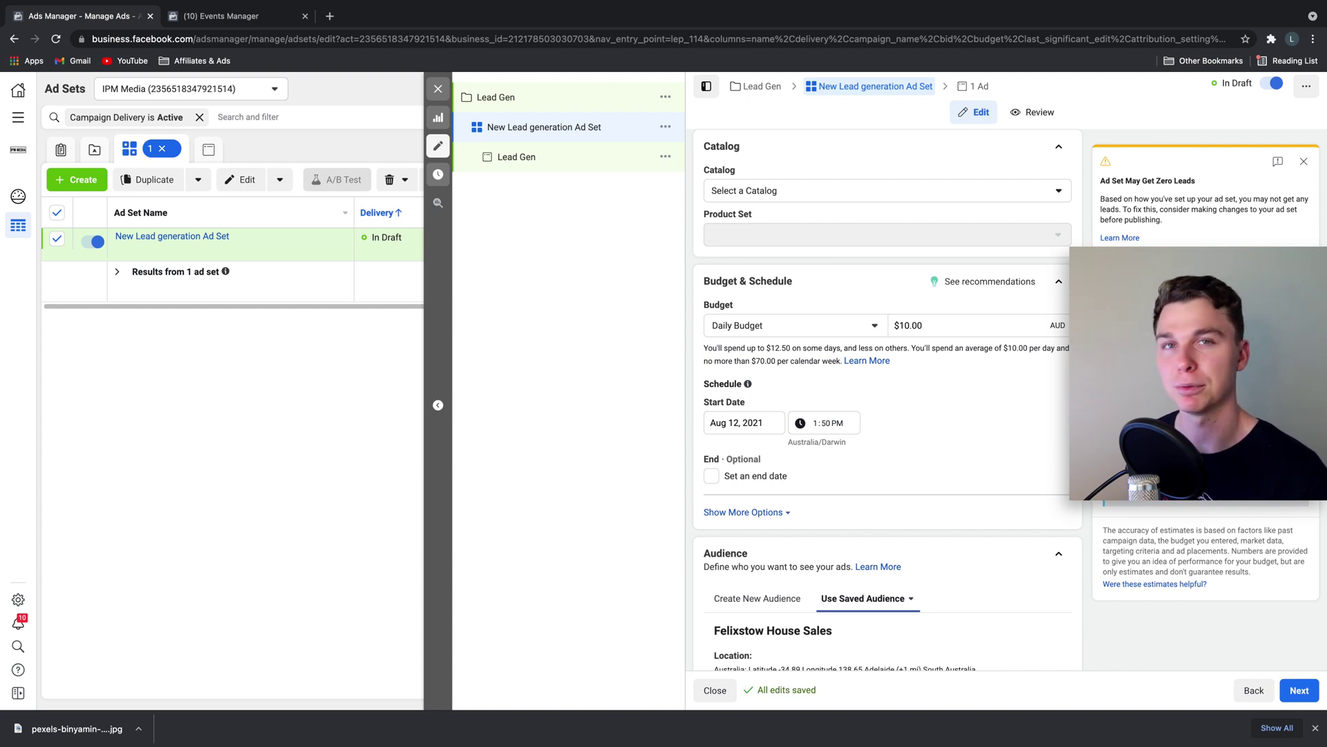
{"action": "scroll", "coordinate": [888, 400], "scroll_direction": "down", "scroll_amount": 8}
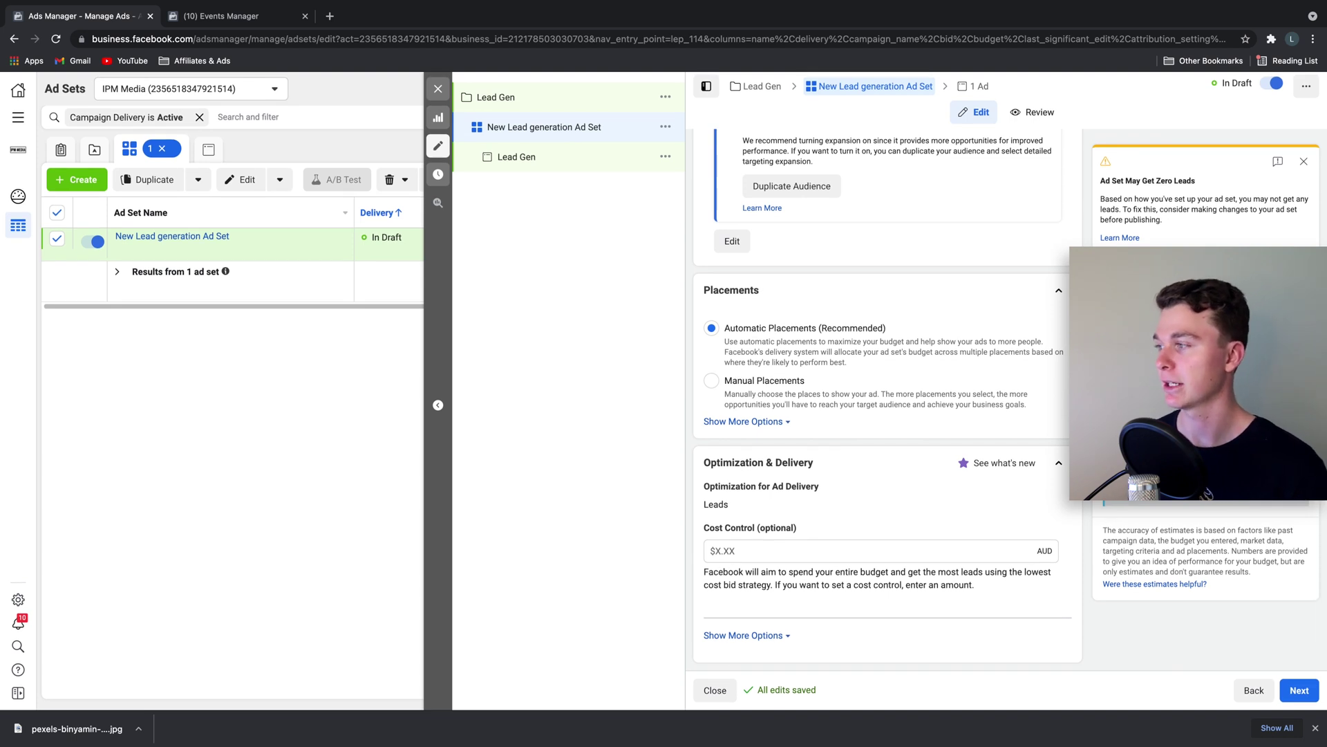
Open the Lead Gen ad and send a mobile preview of it to Facebook.
{"action": "left_click", "coordinate": [532, 157]}
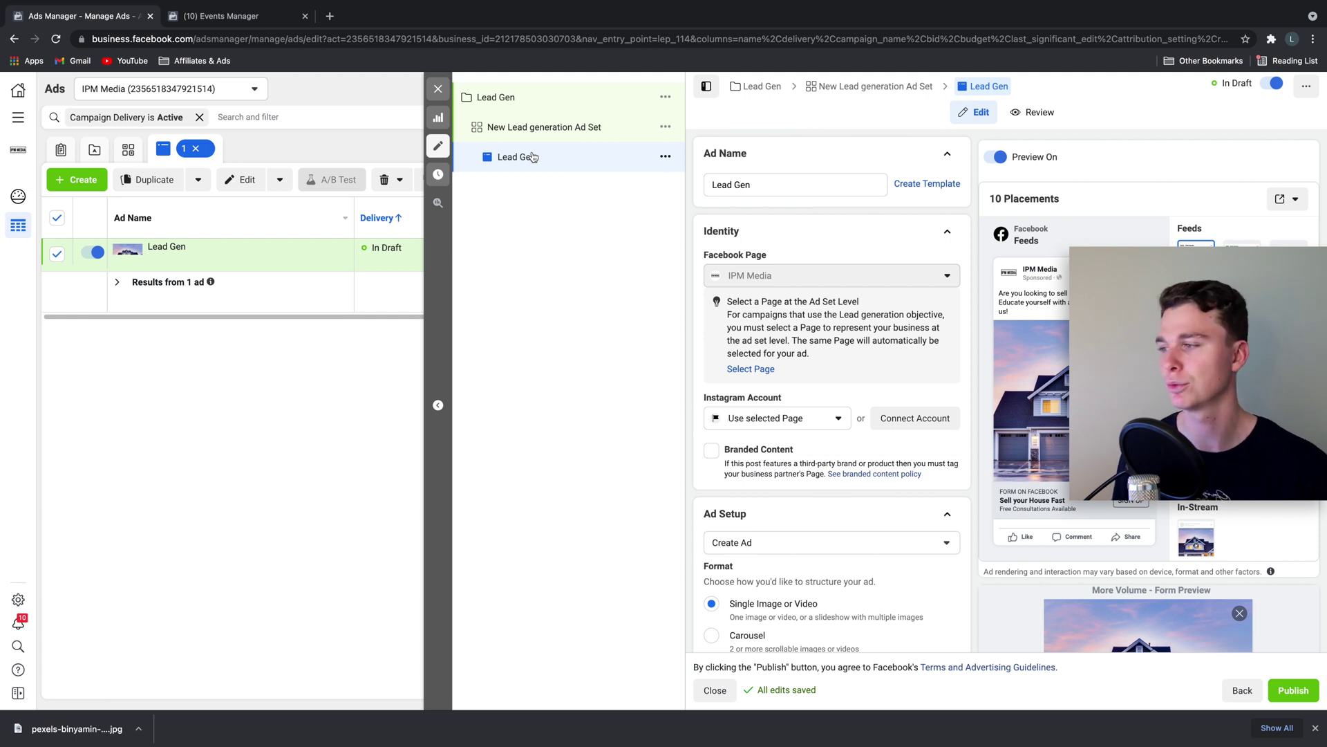
{"action": "scroll", "coordinate": [837, 208], "scroll_direction": "down", "scroll_amount": 3}
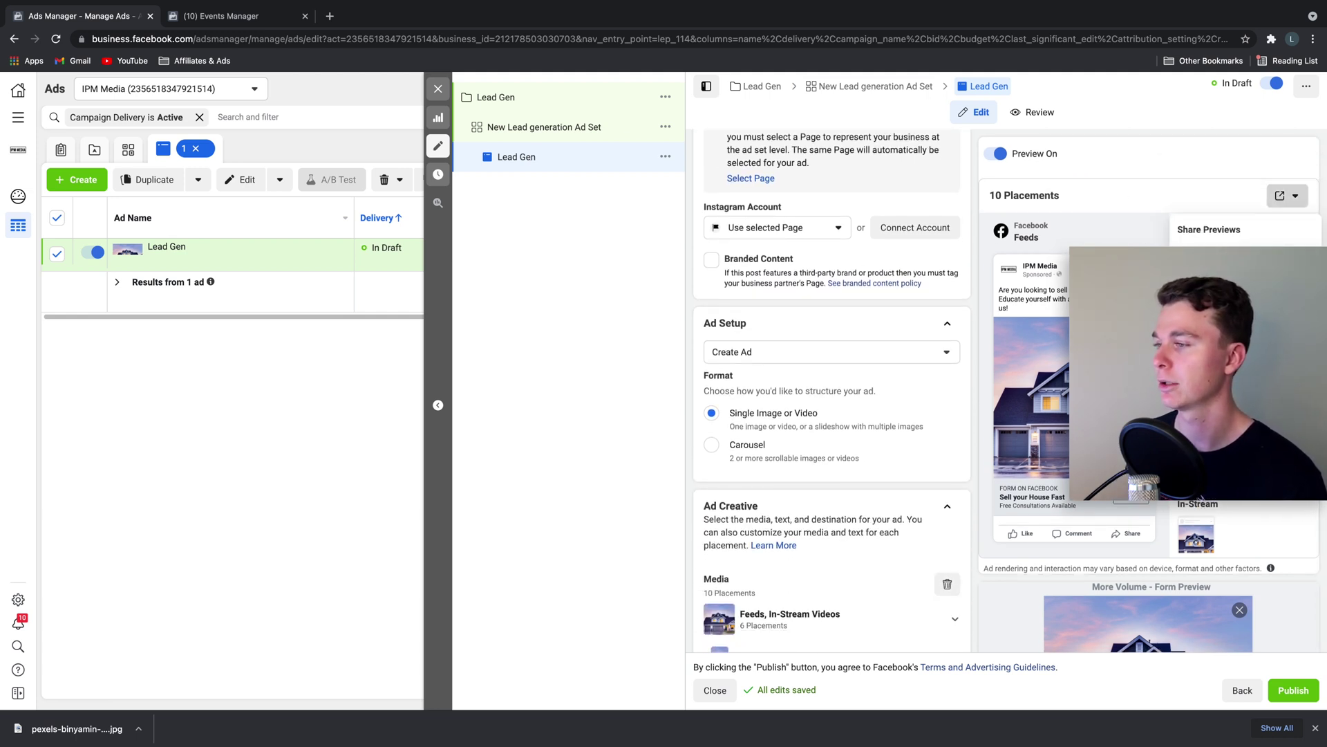
{"action": "left_click", "coordinate": [1245, 239]}
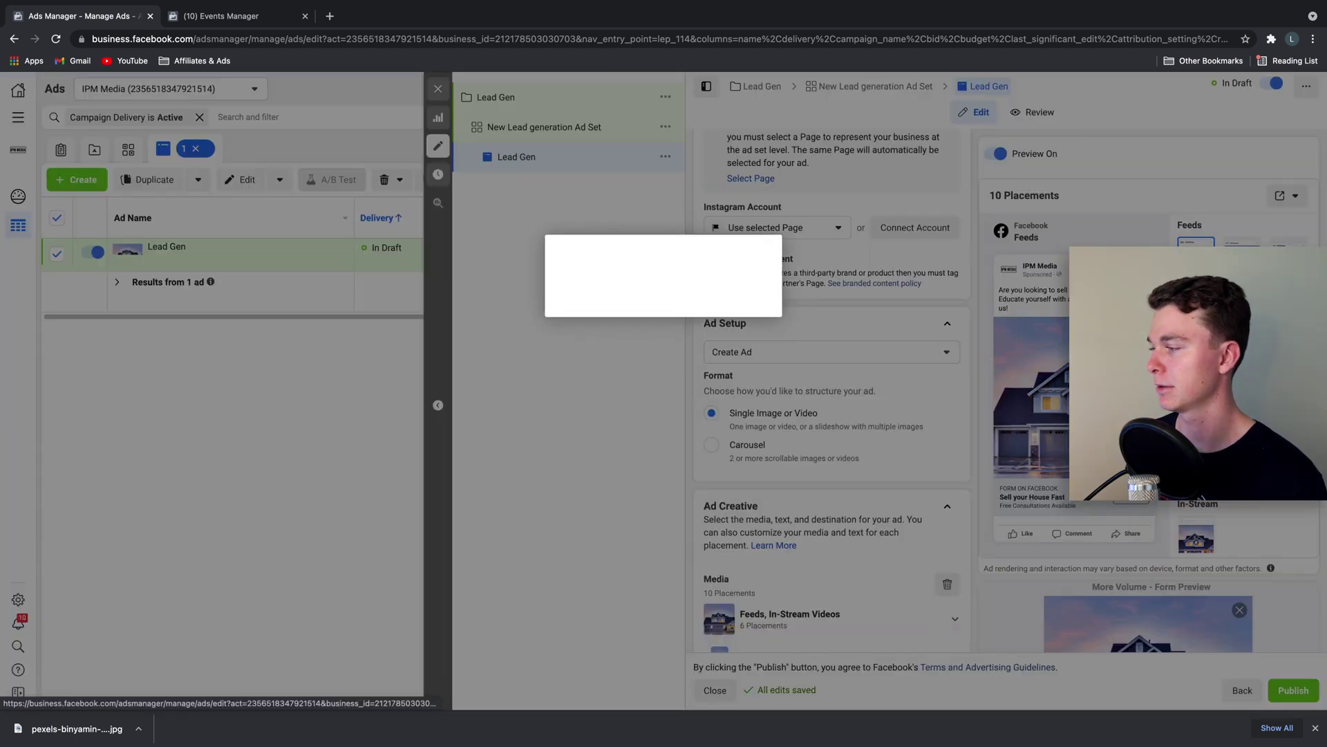
{"action": "left_click", "coordinate": [787, 326]}
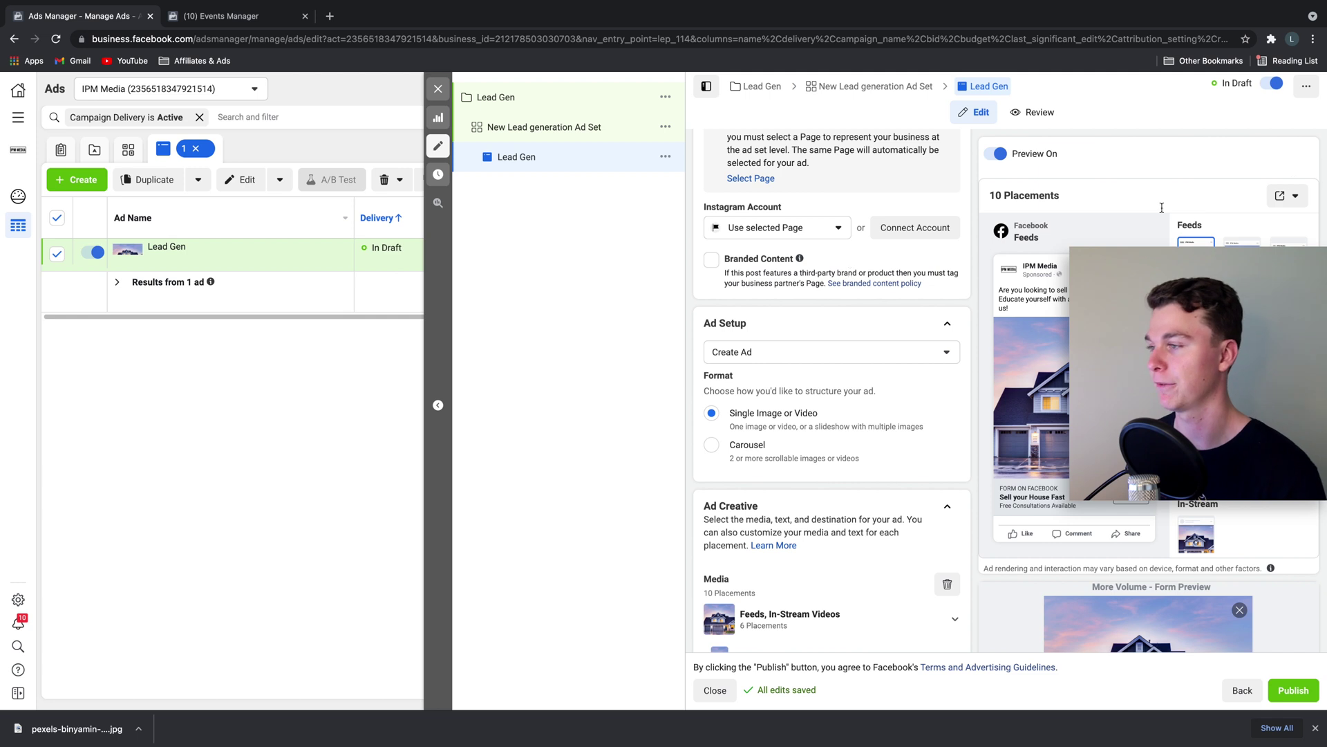
Turn on link sharing for the ad preview, then publish despite the zero-leads warning.
{"action": "left_click", "coordinate": [1289, 196]}
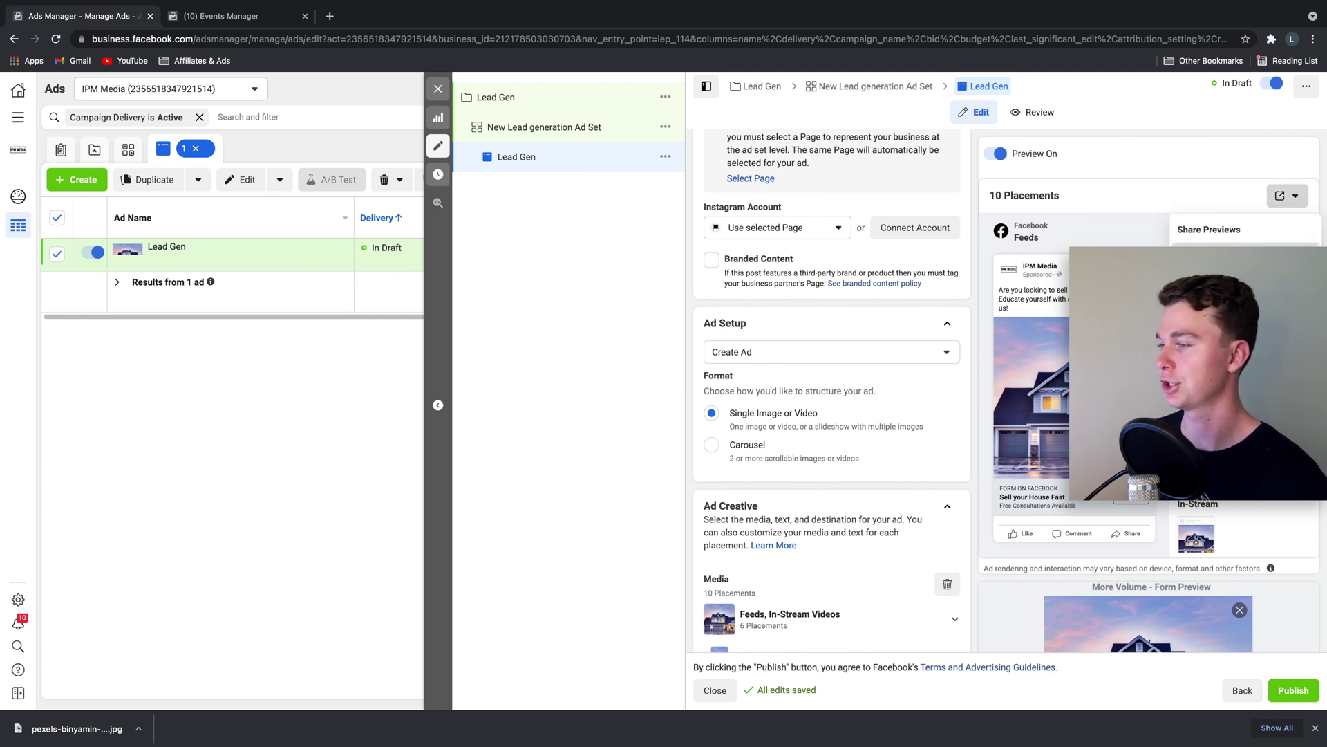
{"action": "left_click", "coordinate": [1212, 257]}
{"action": "left_click", "coordinate": [489, 319]}
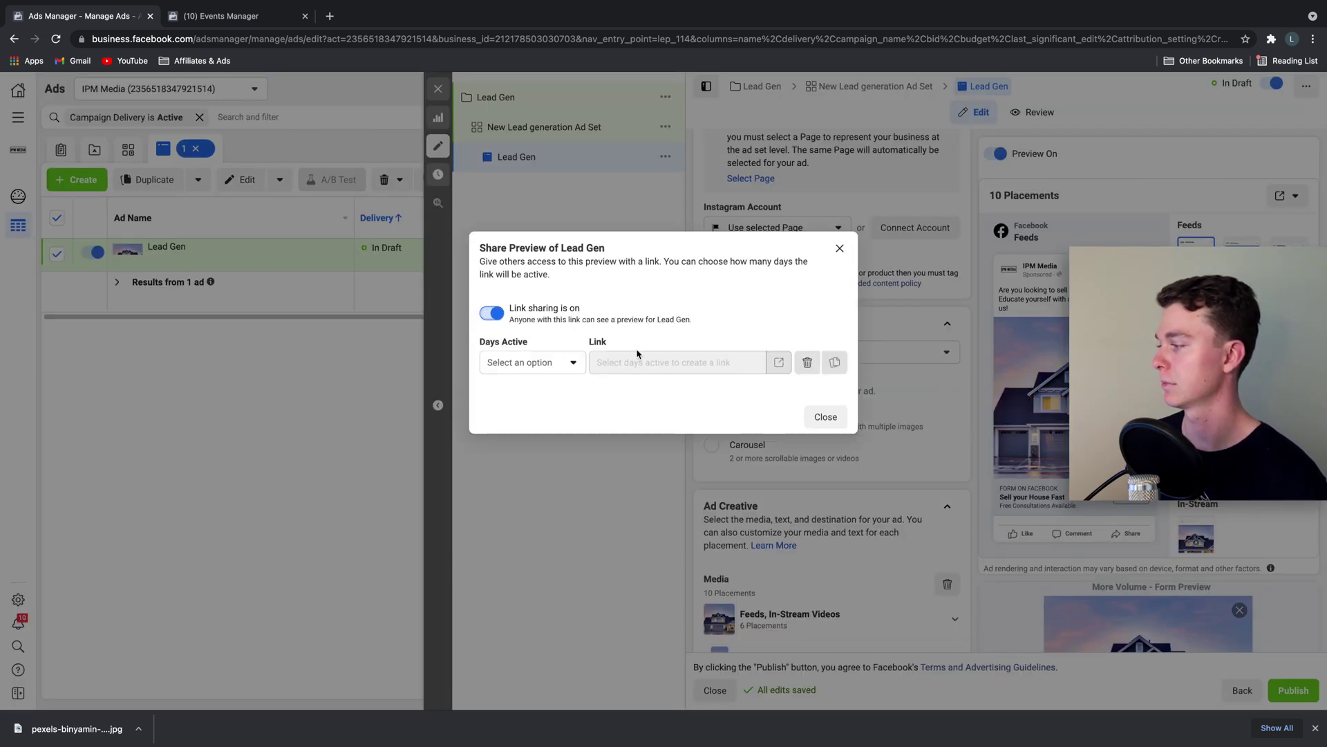
{"action": "left_click", "coordinate": [840, 248]}
{"action": "left_click", "coordinate": [1302, 696]}
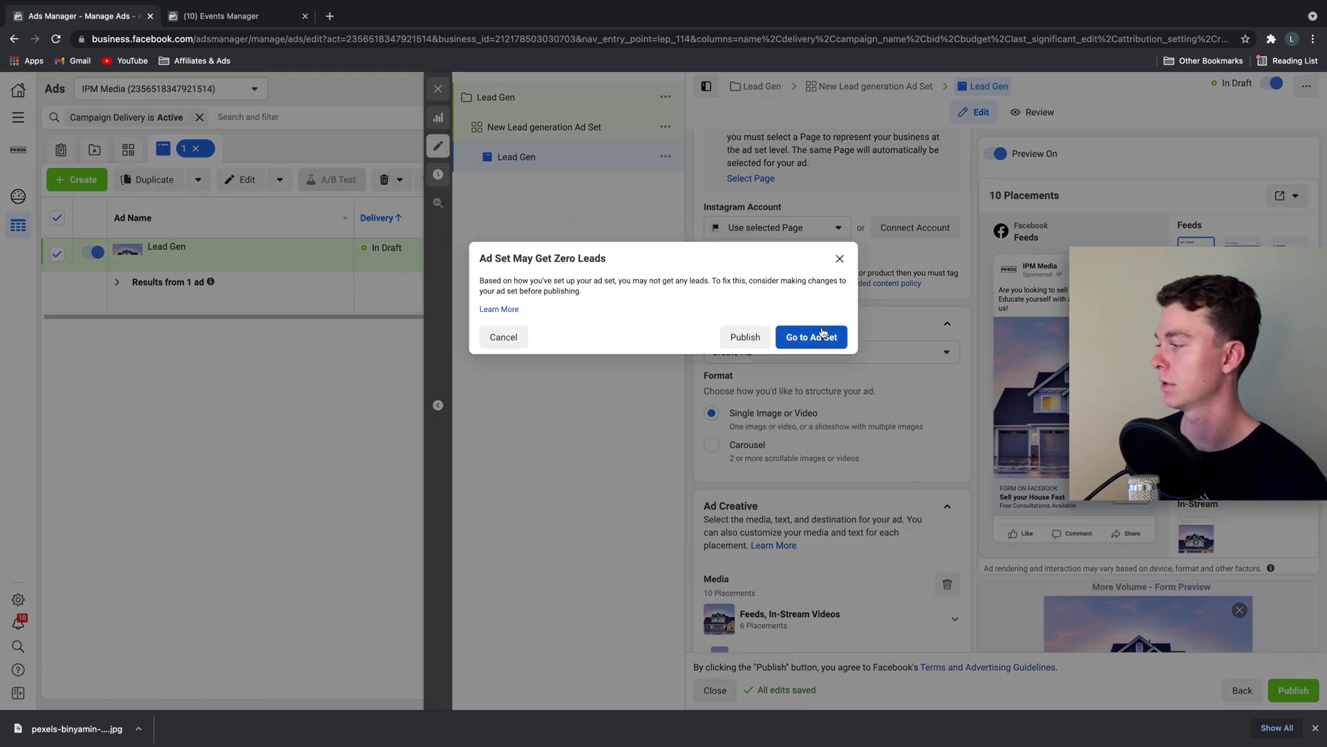
{"action": "left_click", "coordinate": [756, 336]}
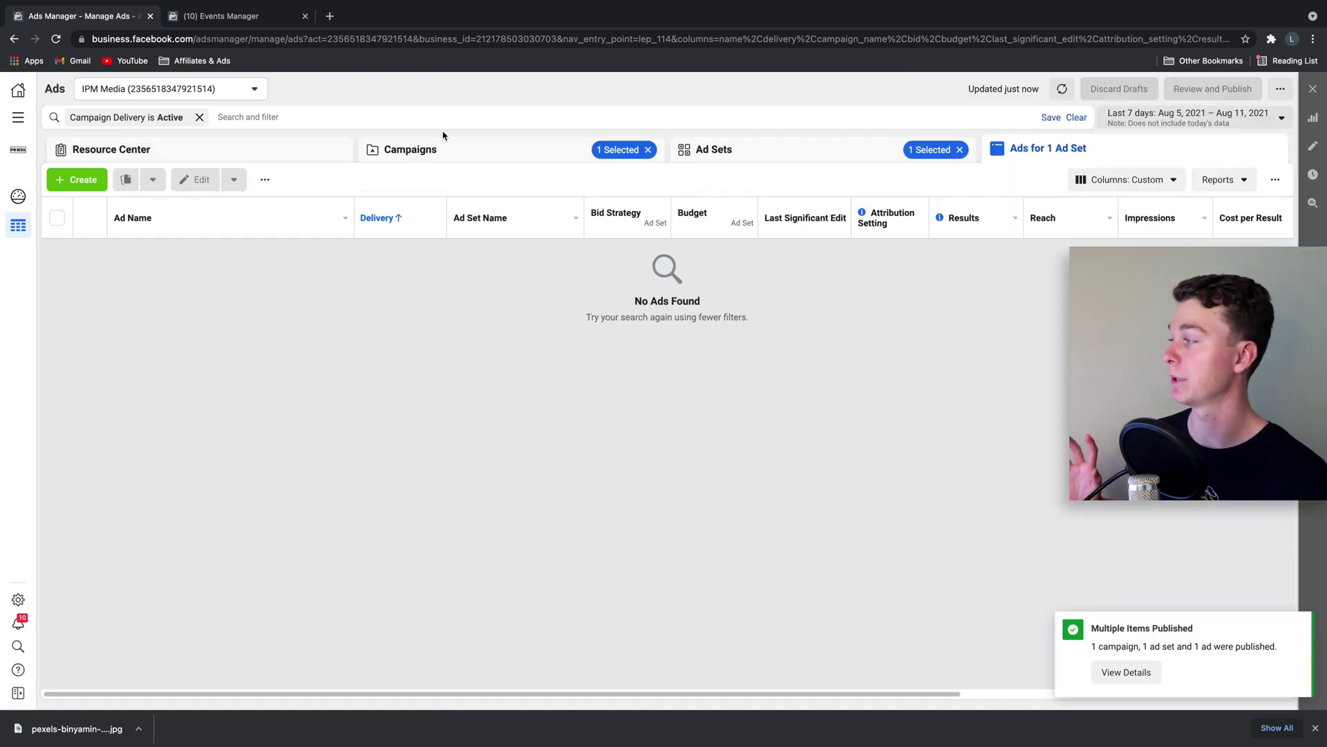
Clear the delivery filter and open the Lead Gen ad from its ad set for editing.
{"action": "left_click", "coordinate": [455, 154]}
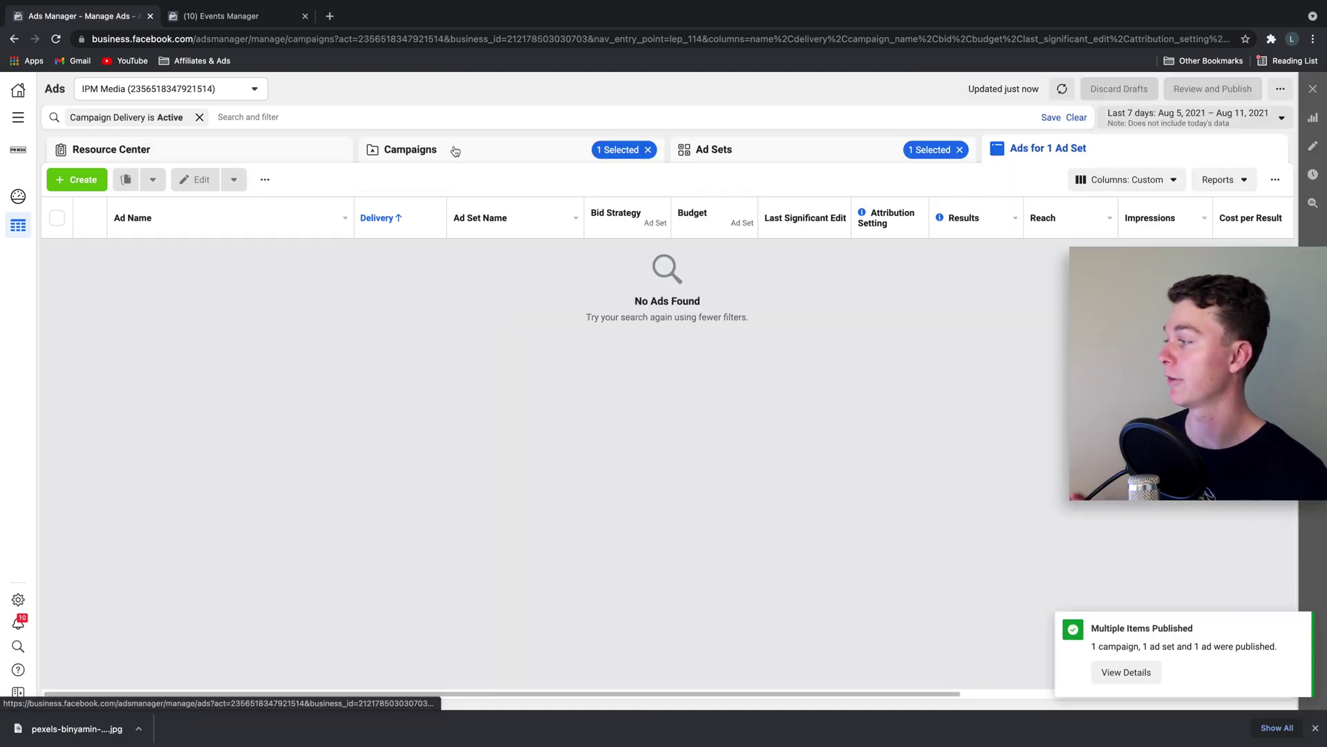
{"action": "left_click", "coordinate": [198, 116]}
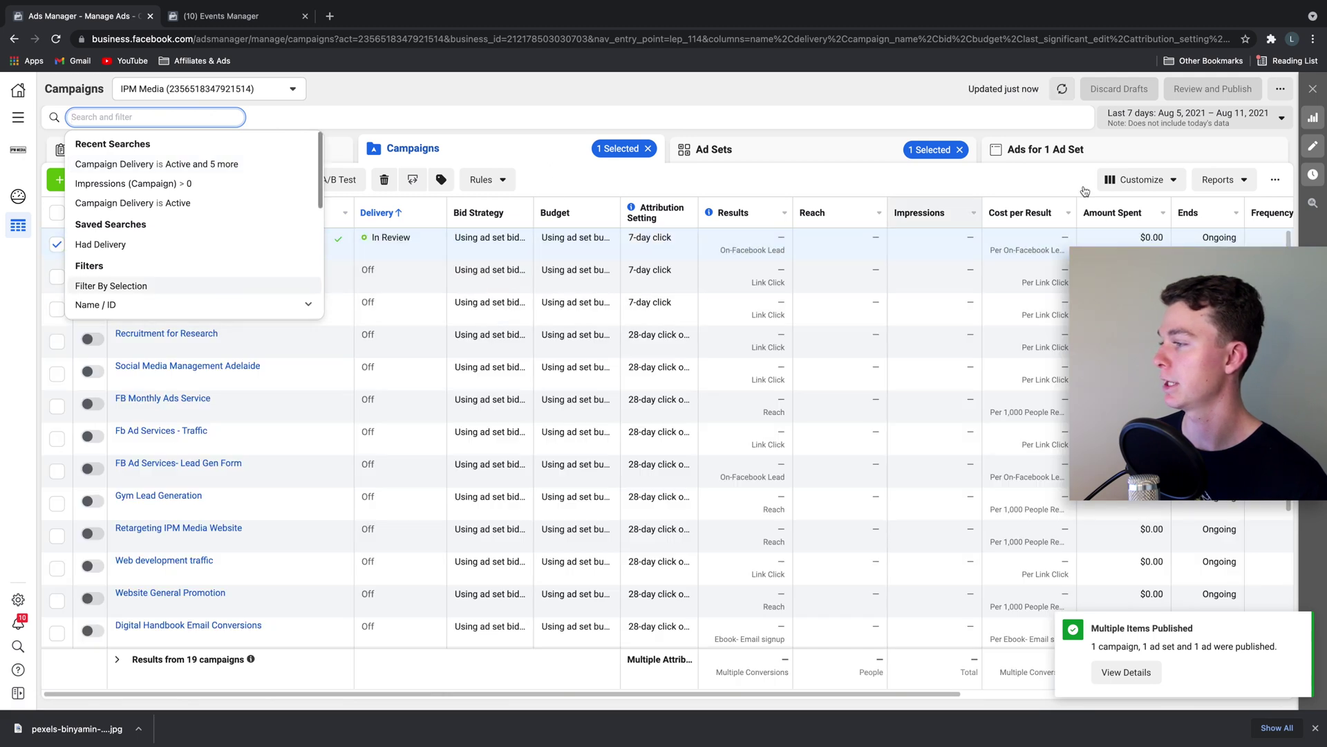
{"action": "left_click", "coordinate": [1079, 151]}
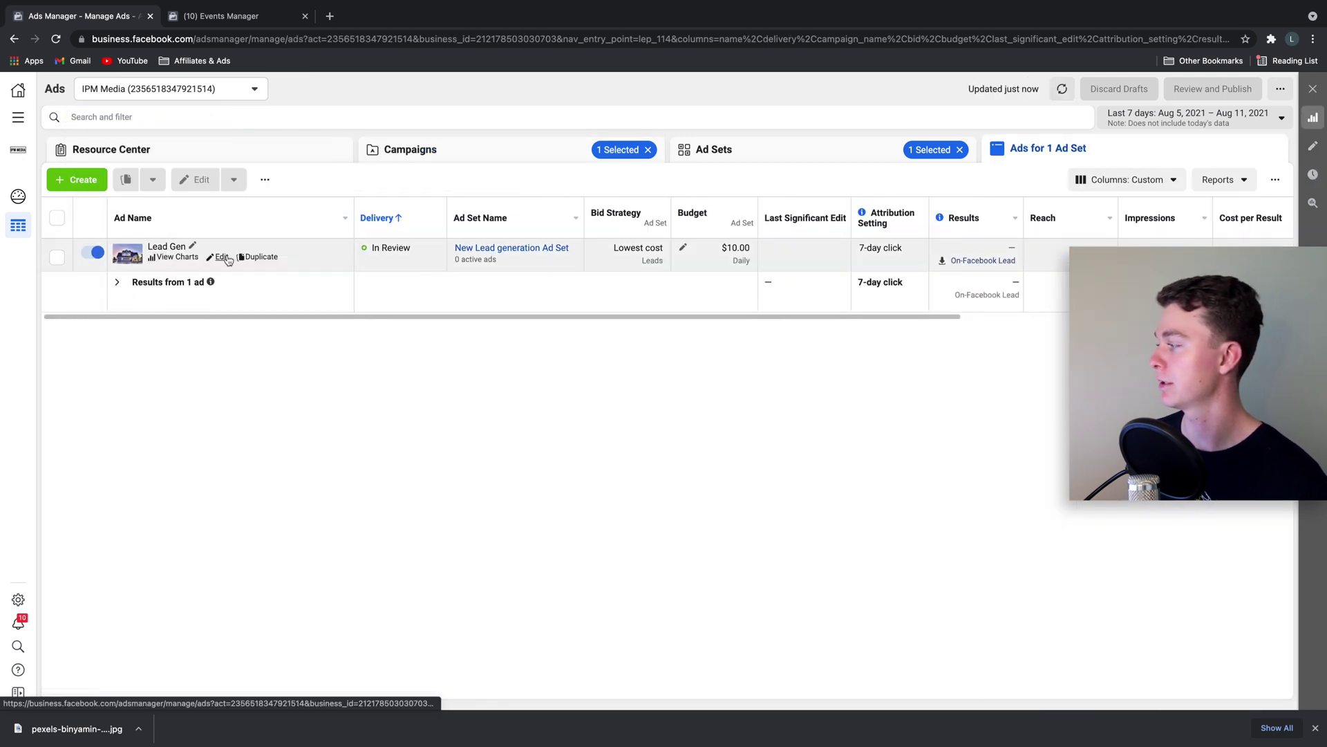
{"action": "left_click", "coordinate": [222, 257]}
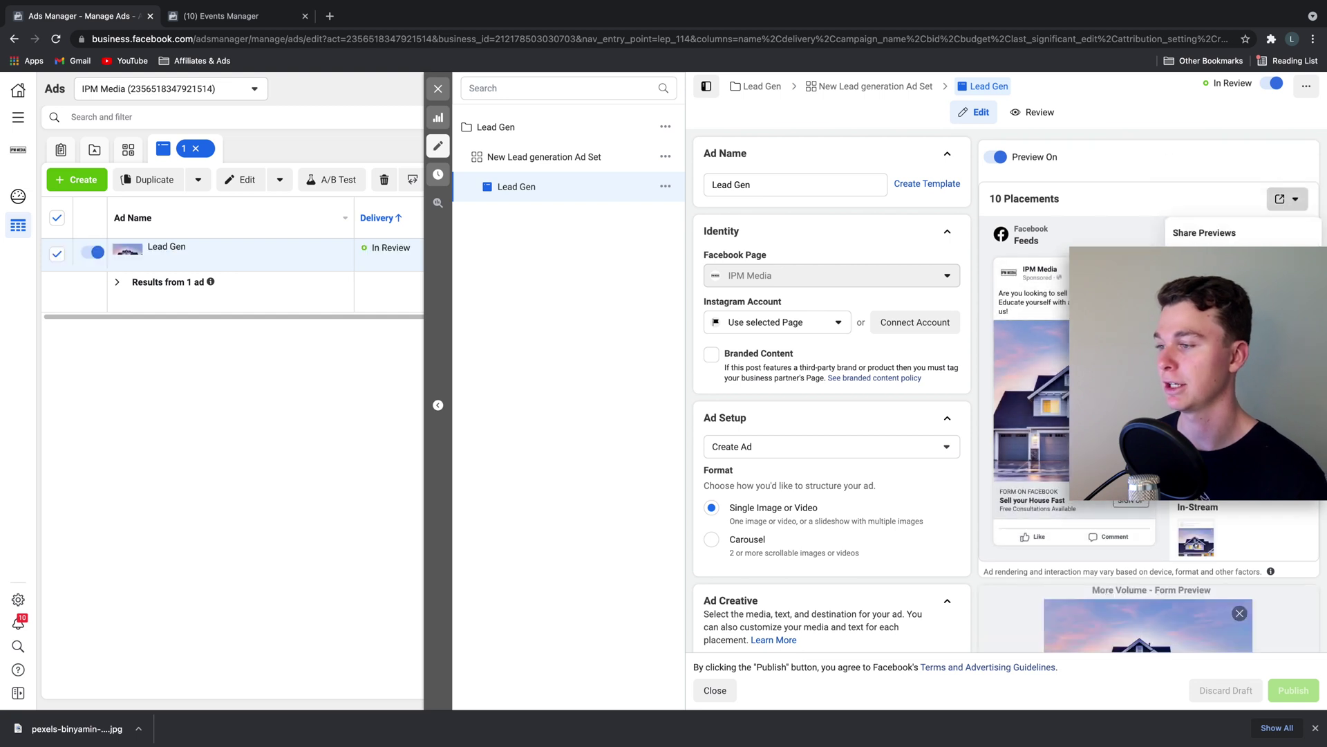
Copy the ad's share preview link and load it in a new browser tab.
{"action": "left_click", "coordinate": [1204, 233]}
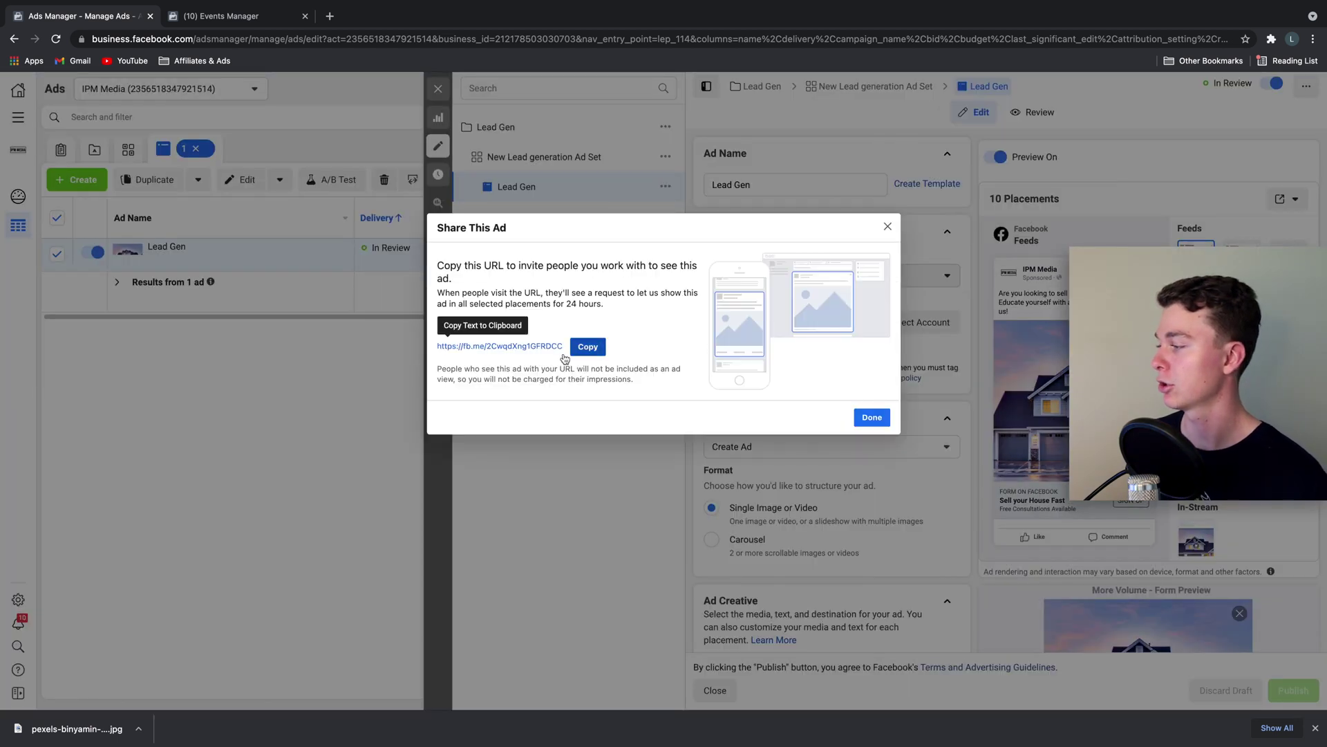
{"action": "left_click", "coordinate": [585, 349]}
{"action": "left_click", "coordinate": [331, 18]}
{"action": "key", "text": "ctrl+v"}
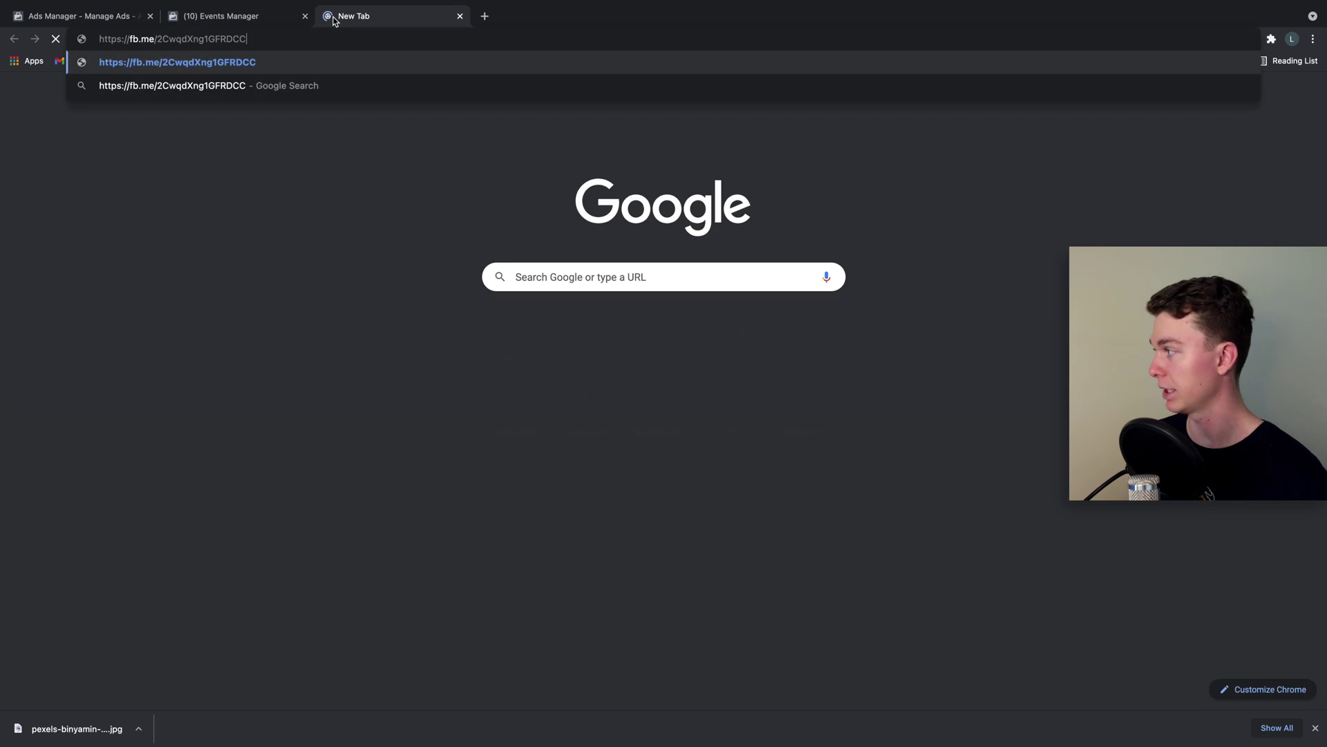
{"action": "key", "text": "Return"}
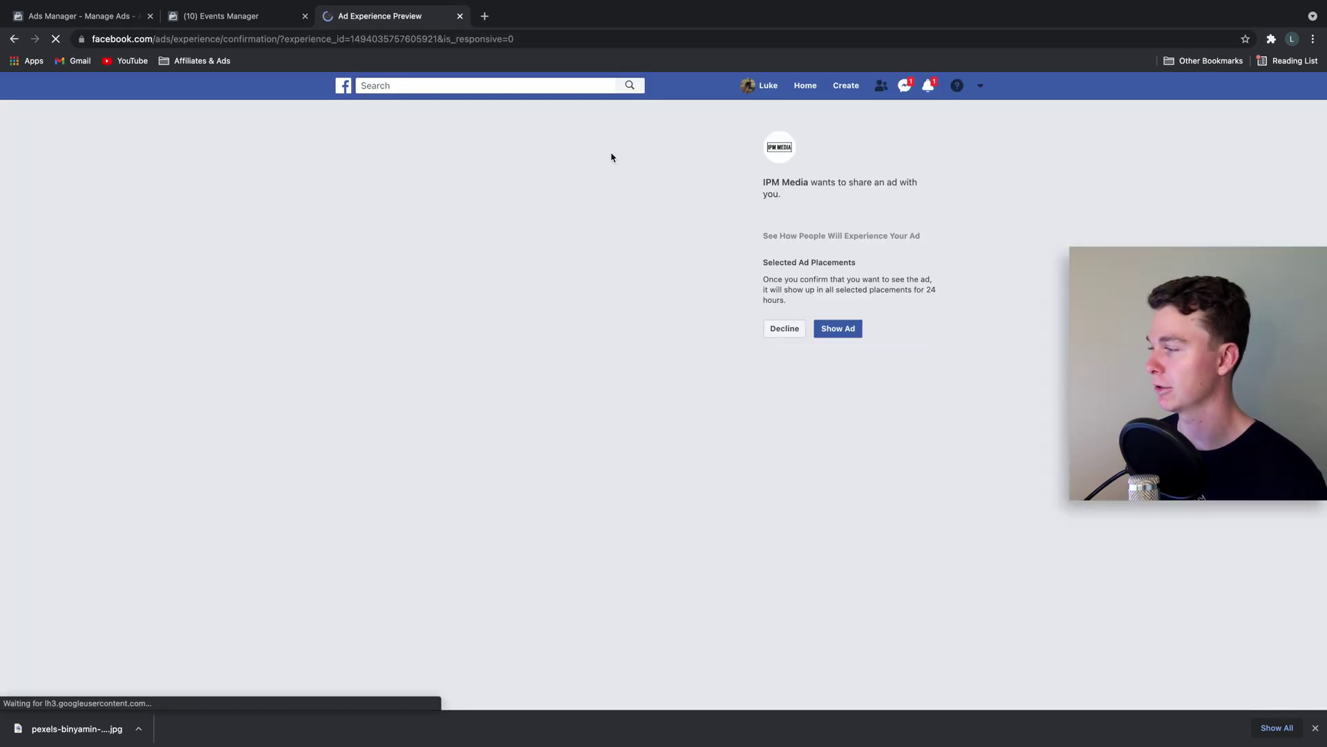
Show the shared IPM Media ad in the Facebook feed and review its copy.
{"action": "left_click", "coordinate": [853, 334]}
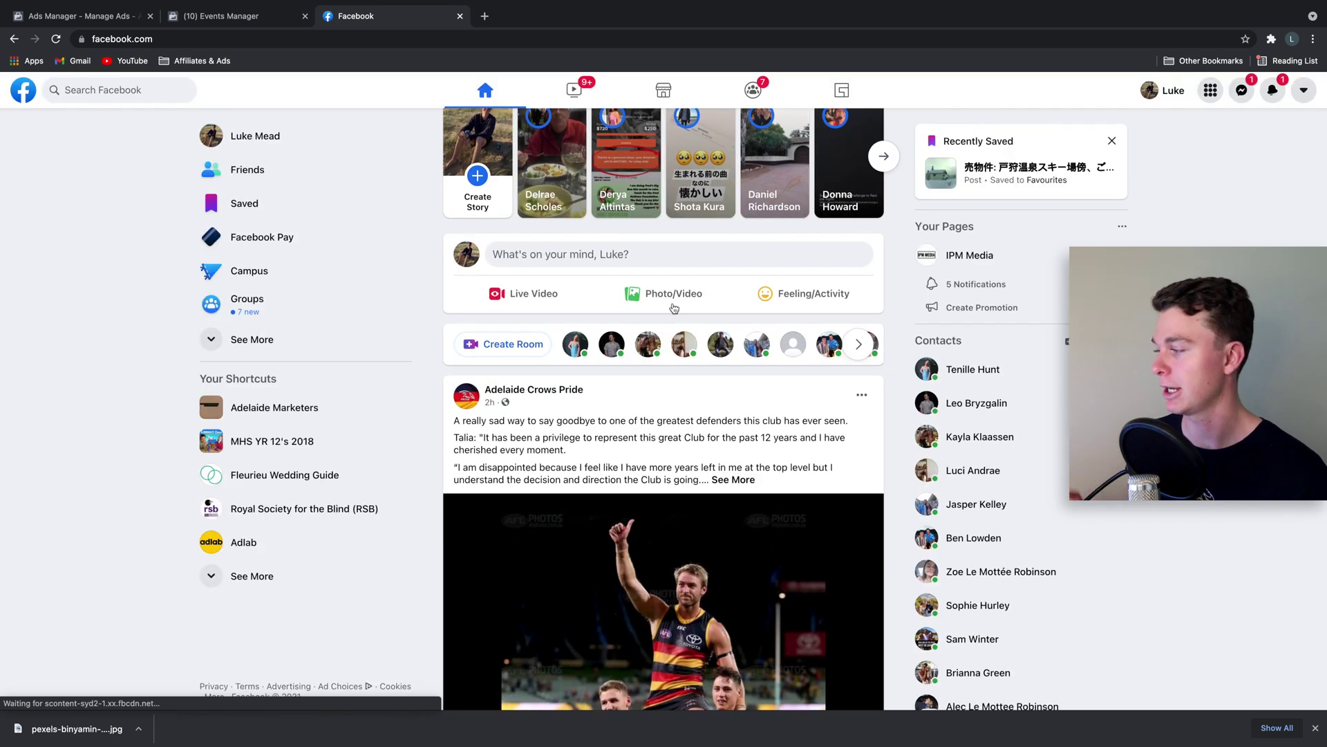
{"action": "scroll", "coordinate": [671, 307], "scroll_direction": "down", "scroll_amount": 5}
{"action": "scroll", "coordinate": [671, 307], "scroll_direction": "down", "scroll_amount": 10}
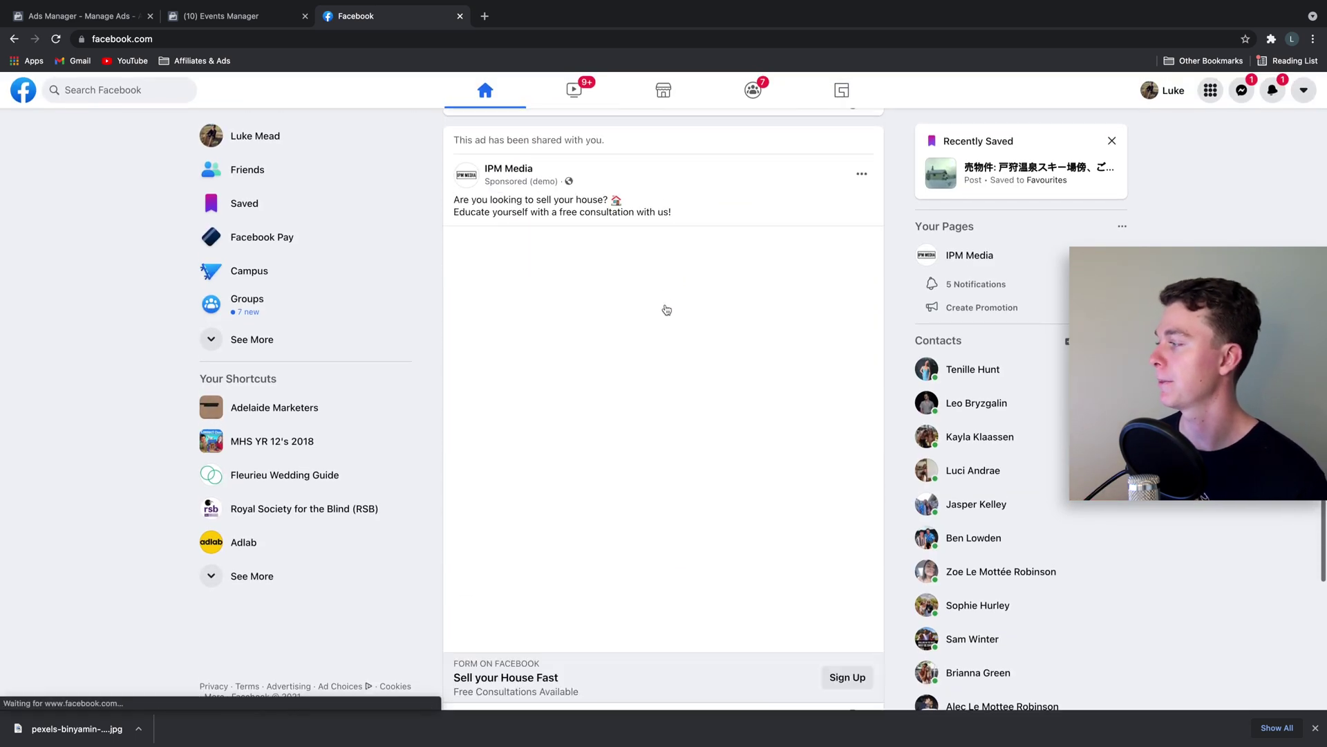
{"action": "scroll", "coordinate": [667, 309], "scroll_direction": "down", "scroll_amount": 2}
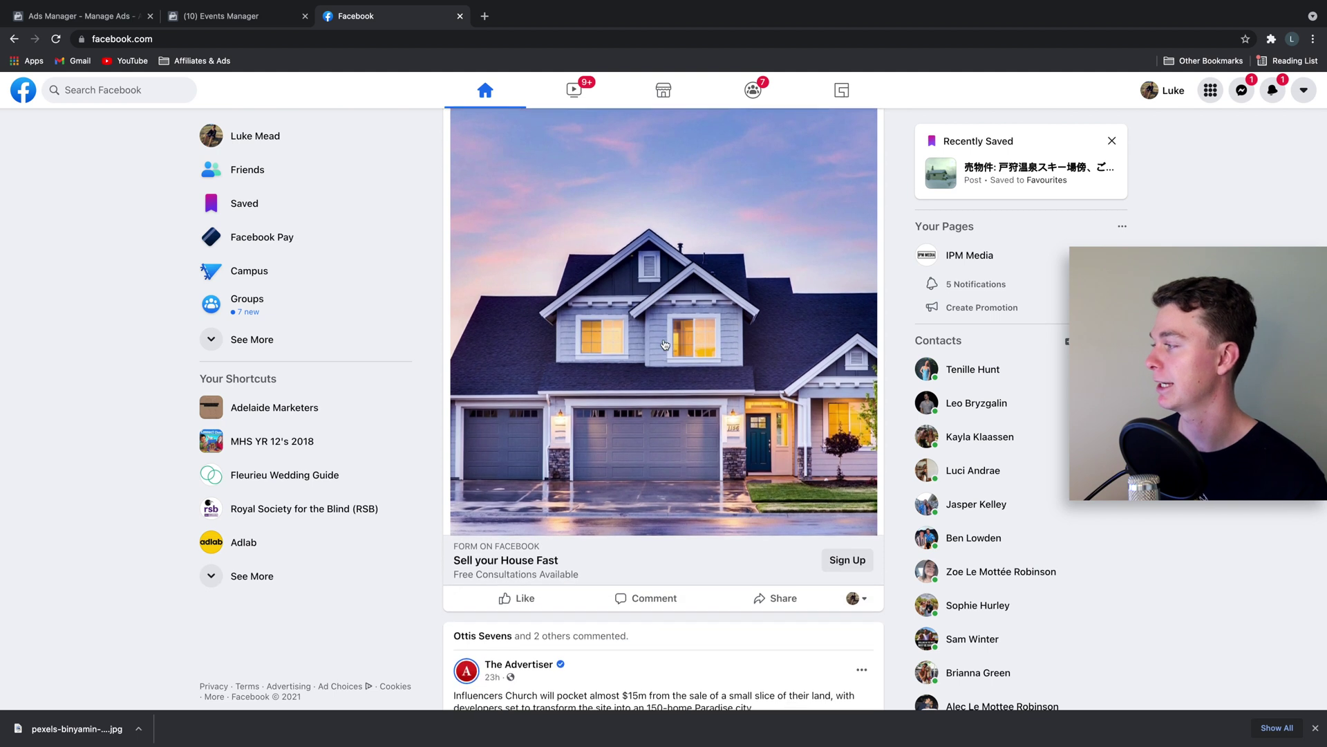
{"action": "scroll", "coordinate": [668, 344], "scroll_direction": "up", "scroll_amount": 1}
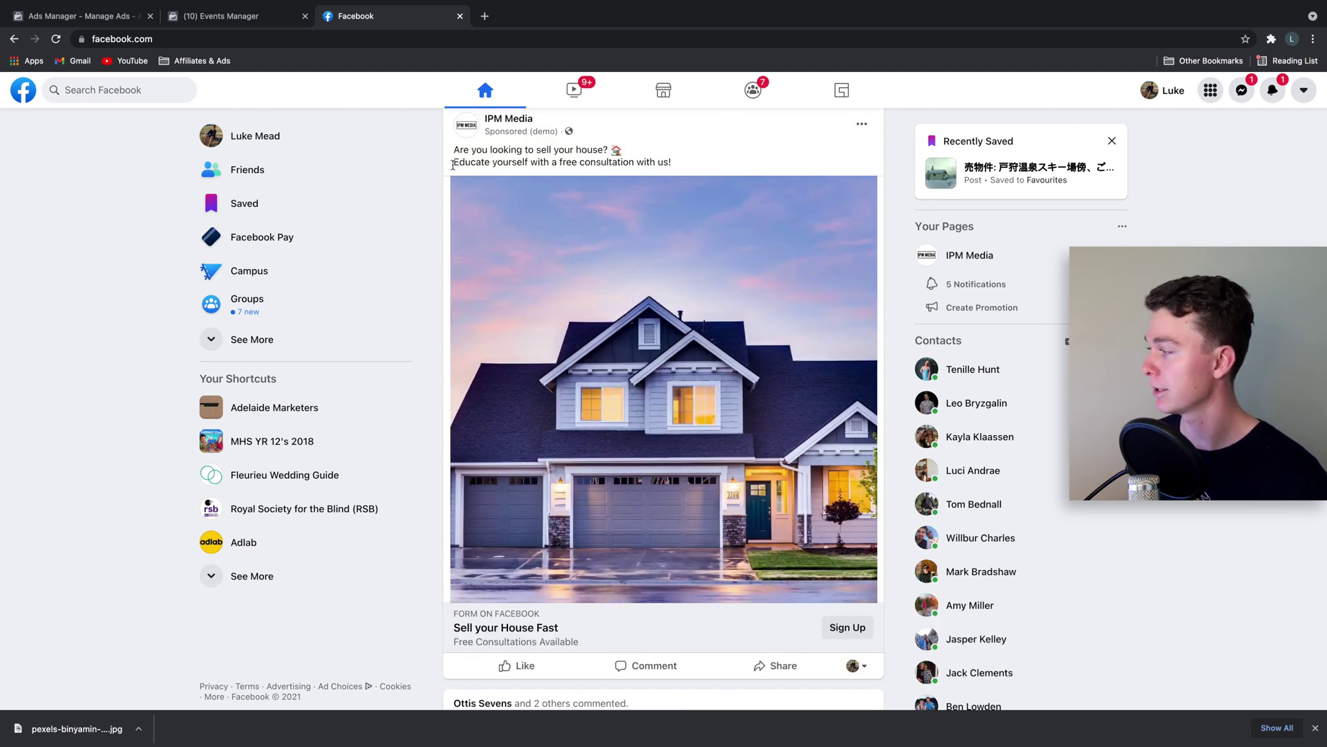
{"action": "left_click_drag", "start_coordinate": [501, 166], "coordinate": [667, 165]}
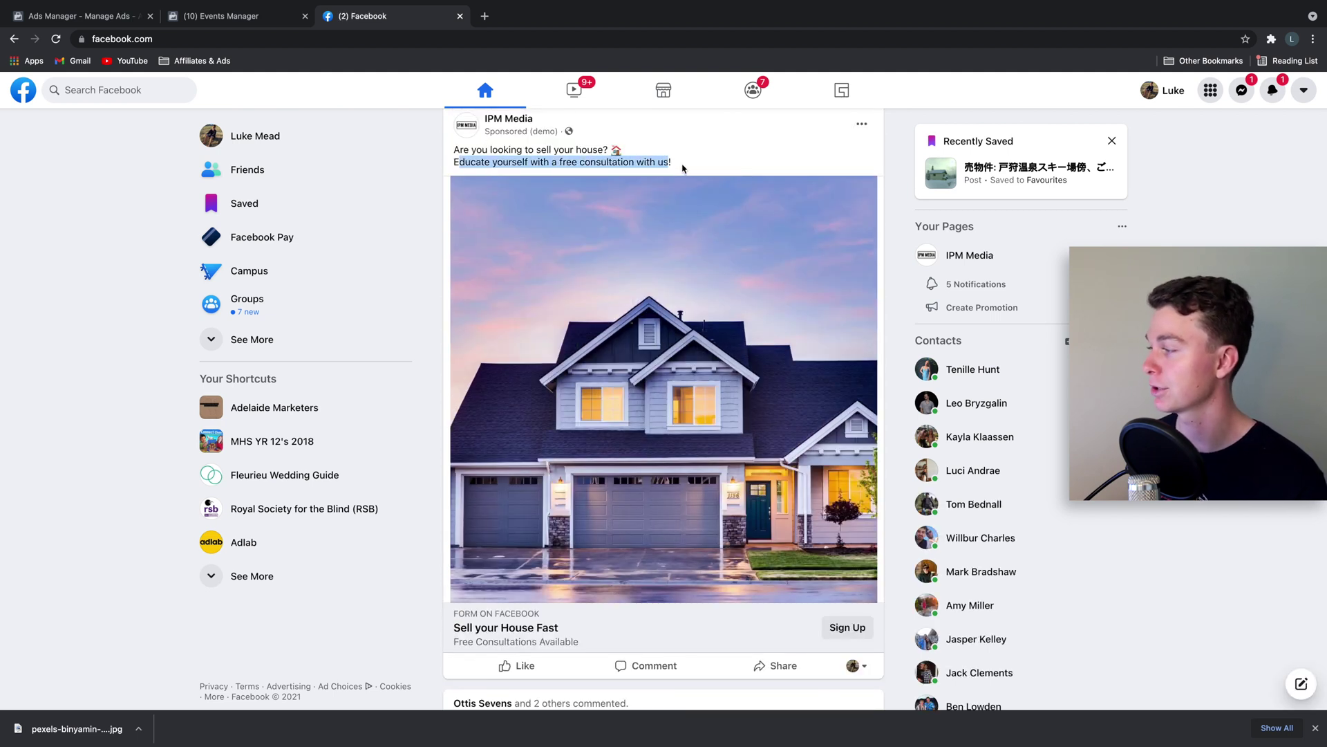
{"action": "scroll", "coordinate": [672, 171], "scroll_direction": "down", "scroll_amount": 3}
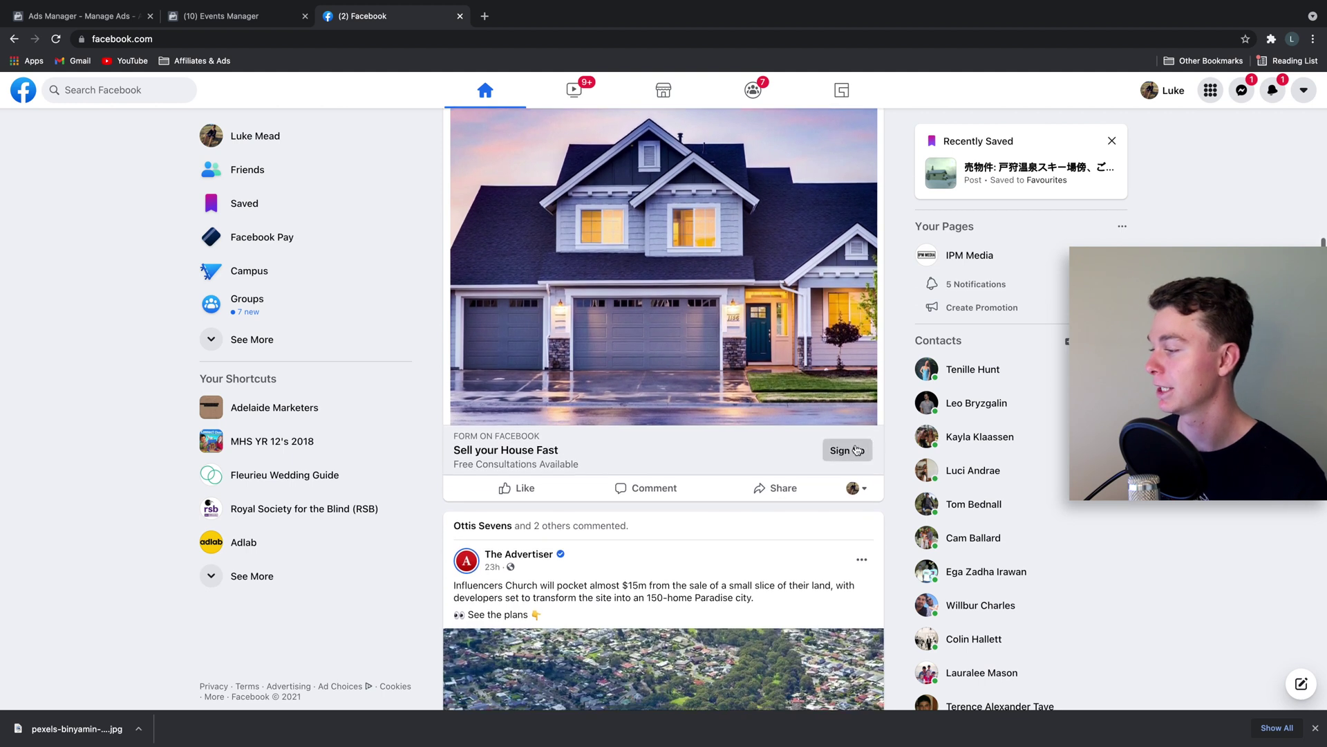
Open the ad's Sign Up instant form, step through its phone, email and name fields to the T's & C's page.
{"action": "left_click", "coordinate": [824, 448]}
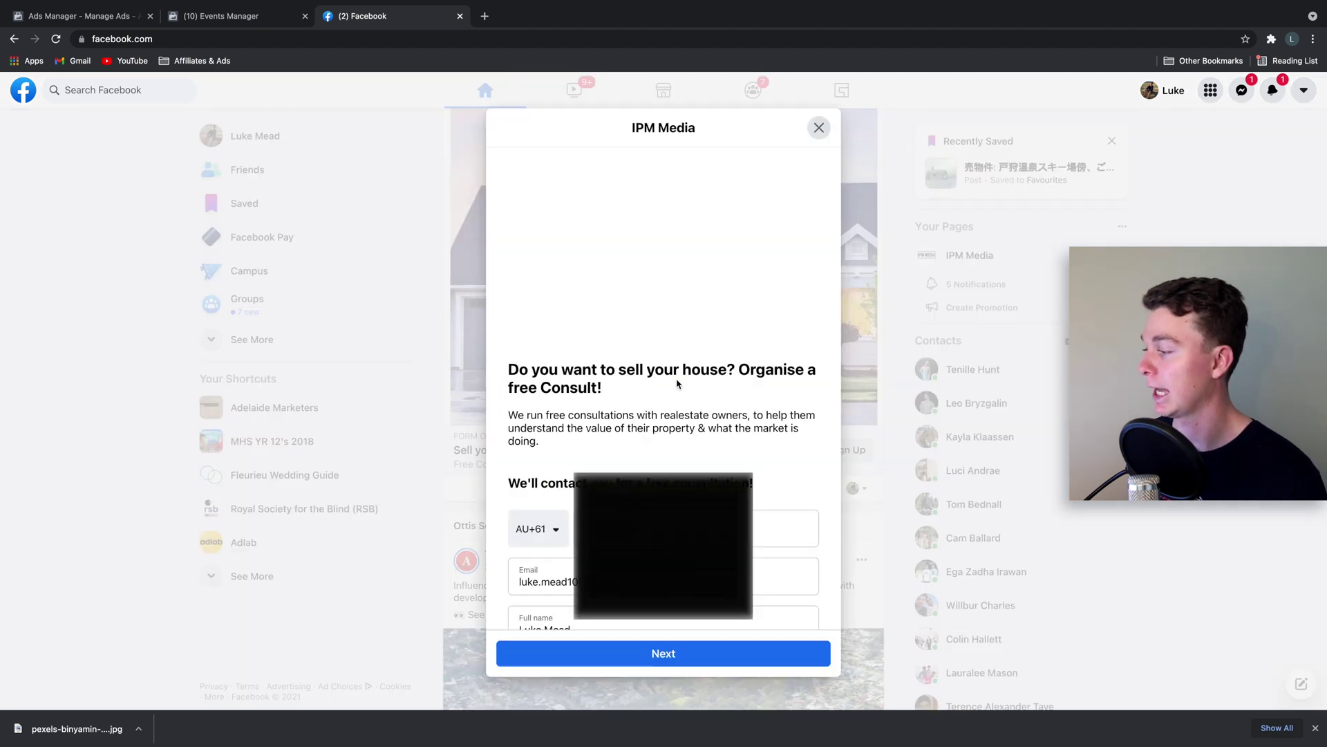
{"action": "scroll", "coordinate": [676, 379], "scroll_direction": "down", "scroll_amount": 1}
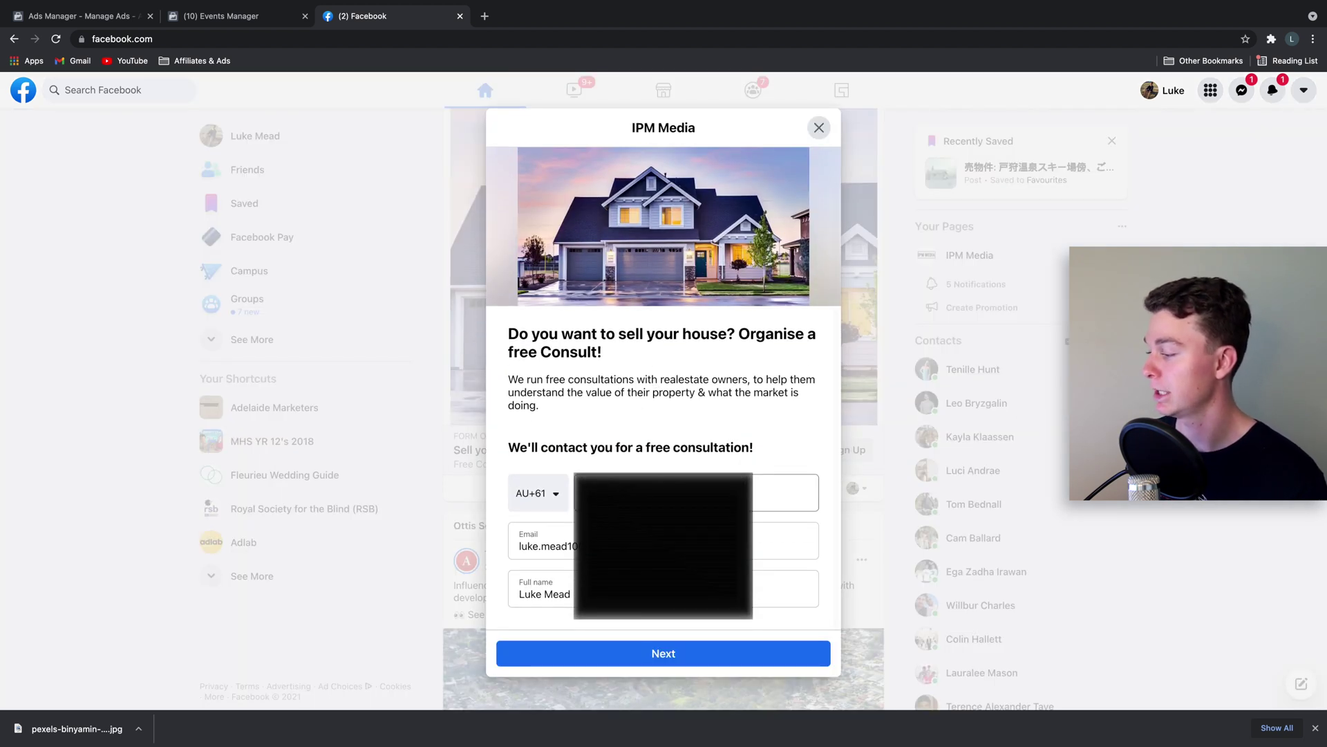
{"action": "left_click", "coordinate": [785, 492]}
{"action": "key", "text": "Escape"}
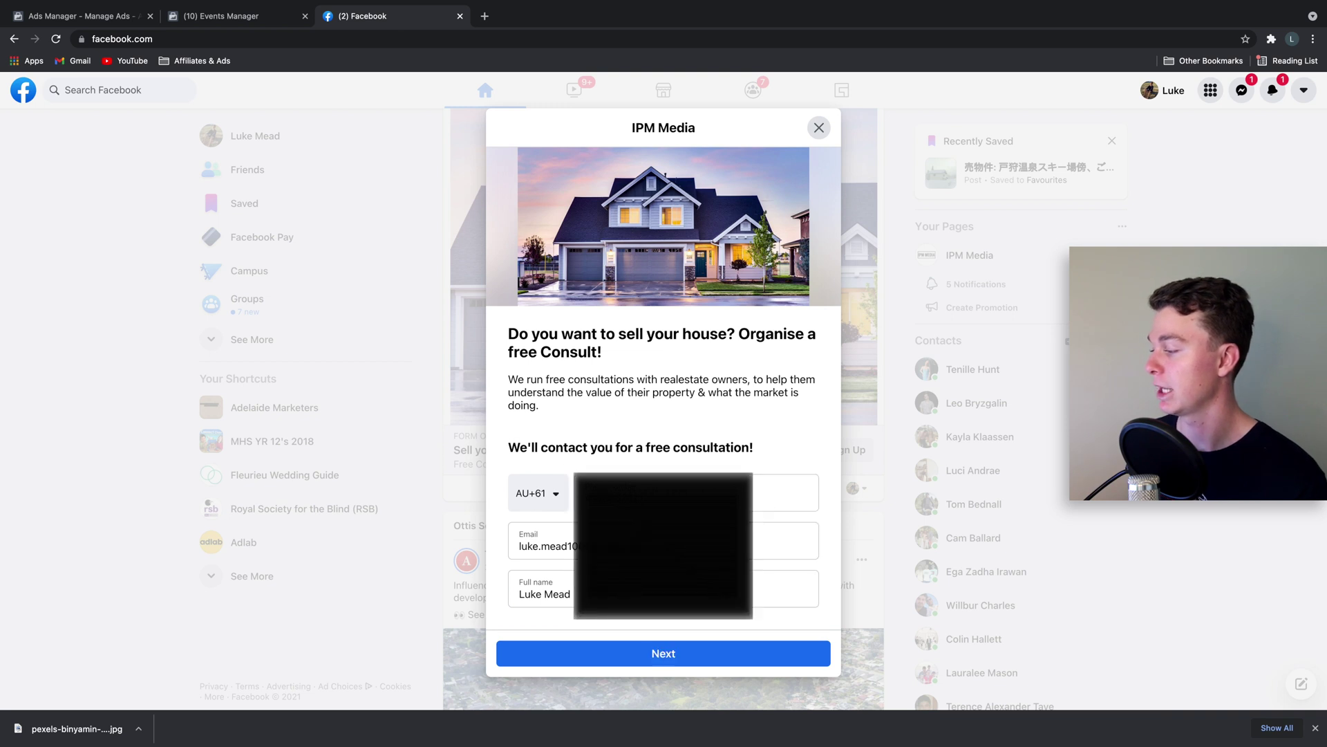
{"action": "key", "text": "Tab"}
{"action": "key", "text": "Tab"}
{"action": "left_click", "coordinate": [637, 387]}
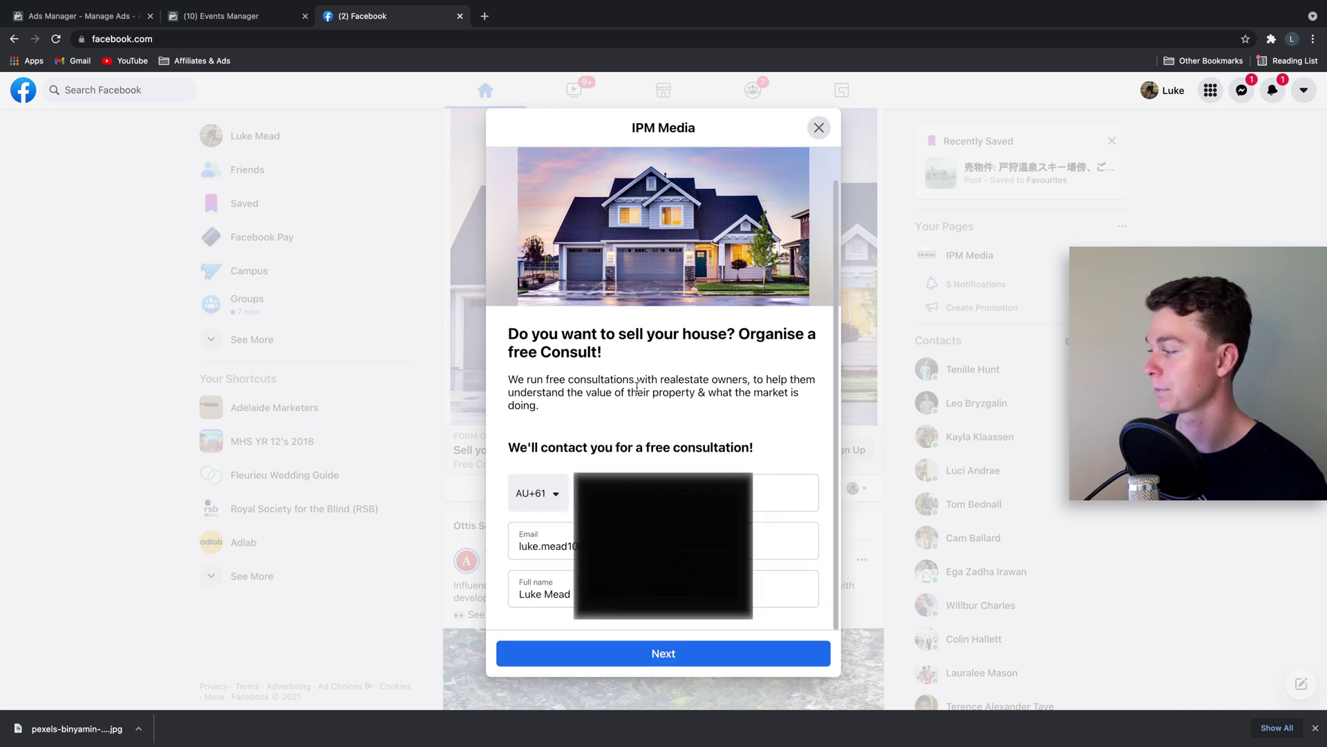
{"action": "left_click", "coordinate": [725, 655]}
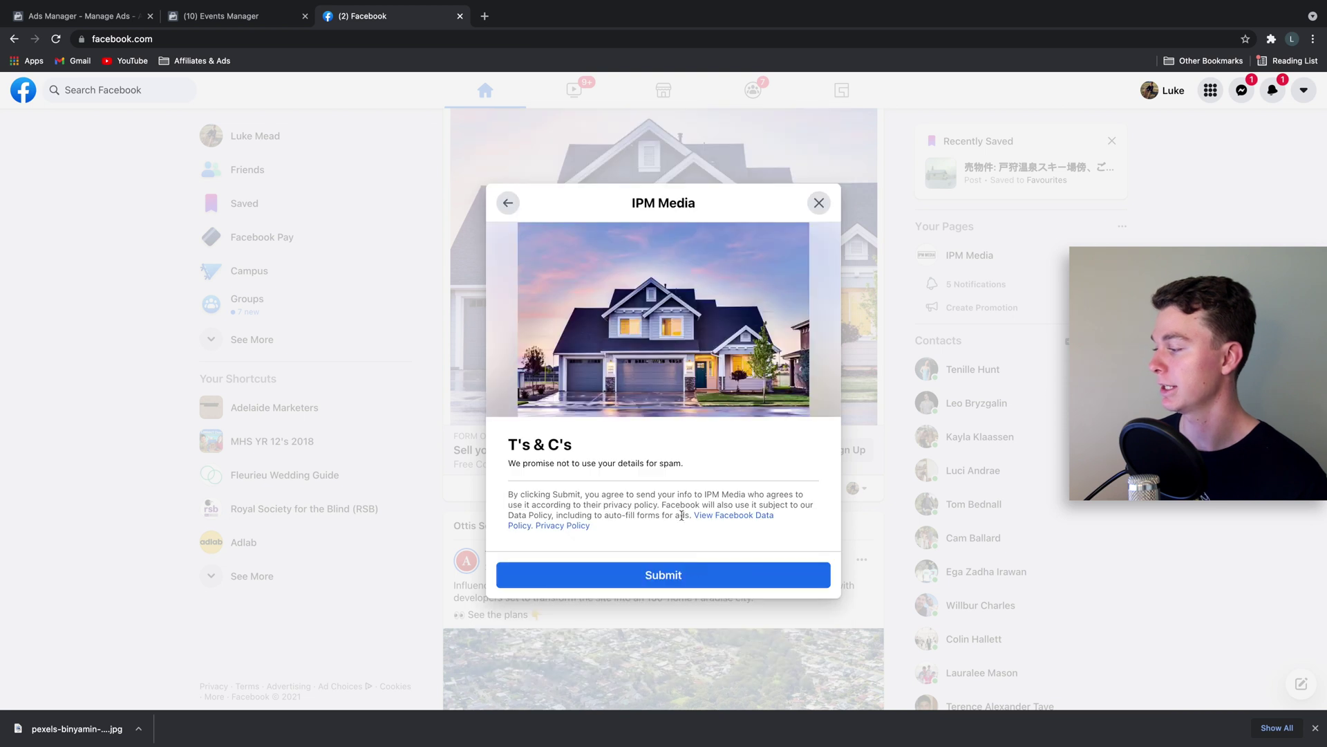